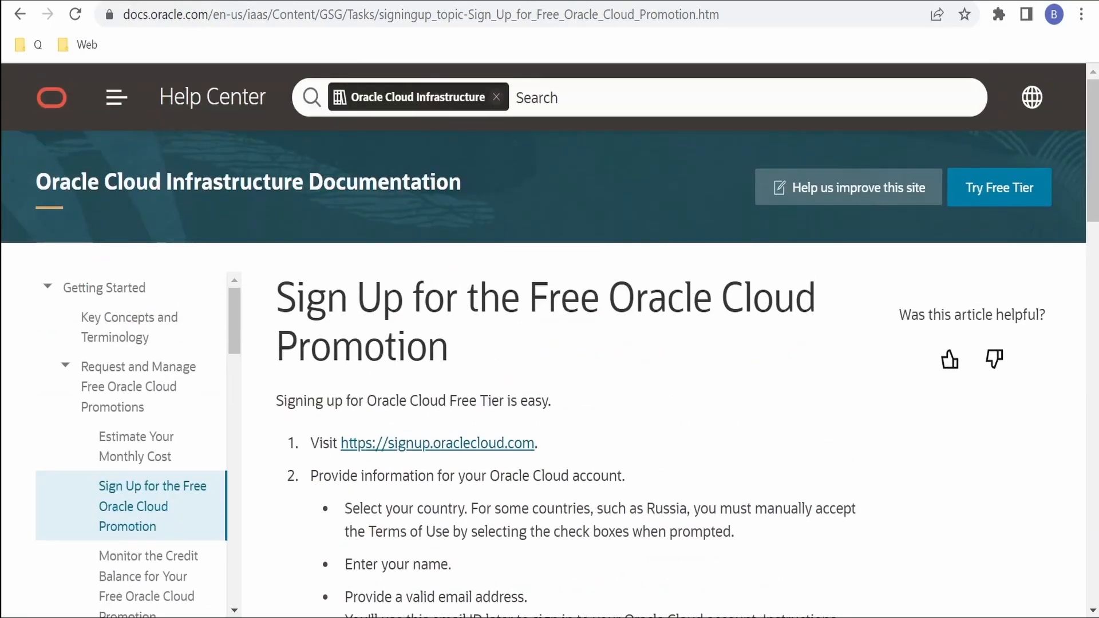
Open the Oracle Cloud Free Tier signup page through the signup link in the Oracle sign-up documentation
key(alt+Left)
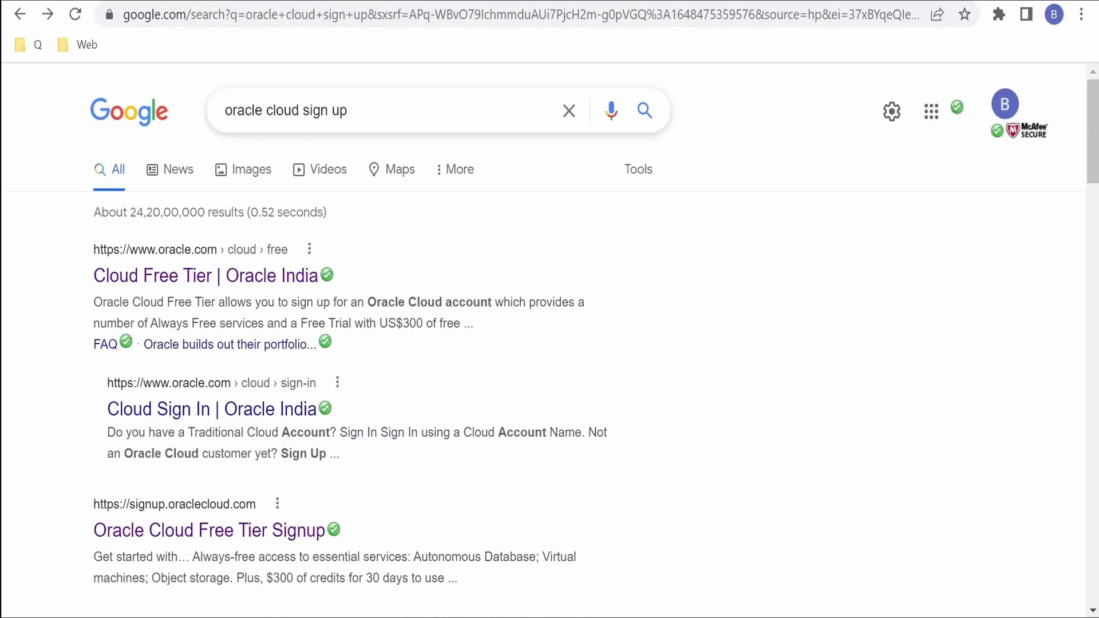
scroll(413, 286, down, 3)
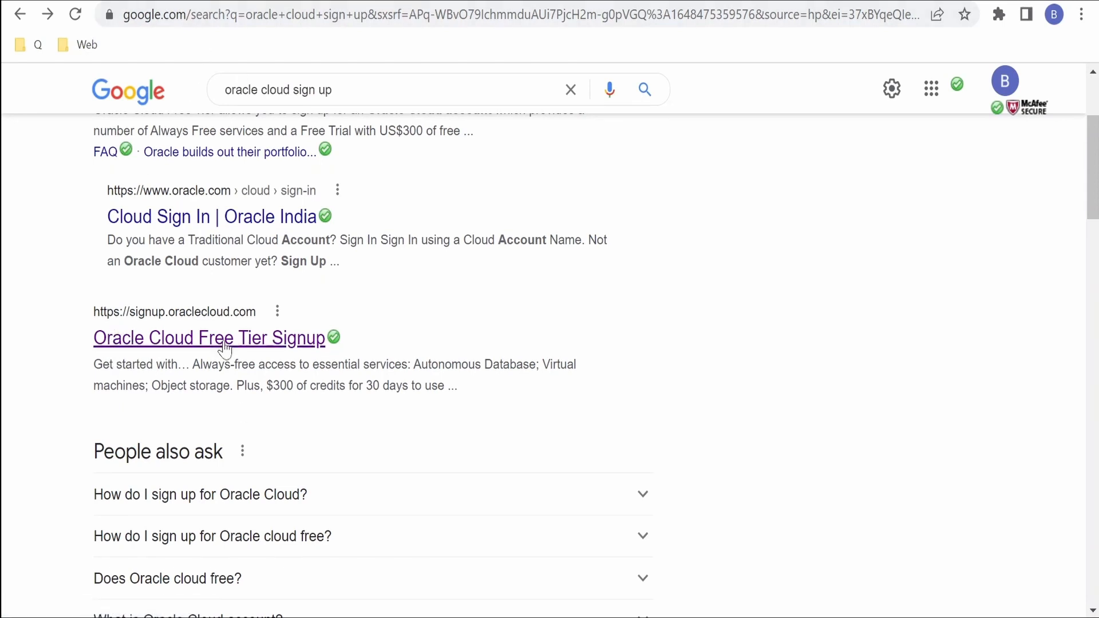
click(143, 340)
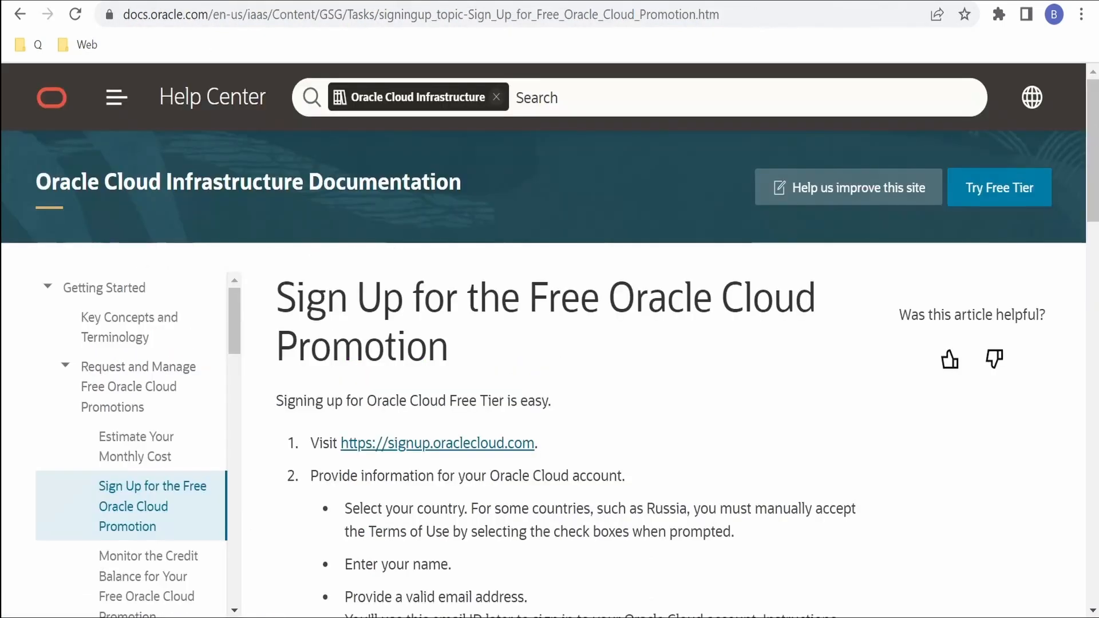
click(431, 452)
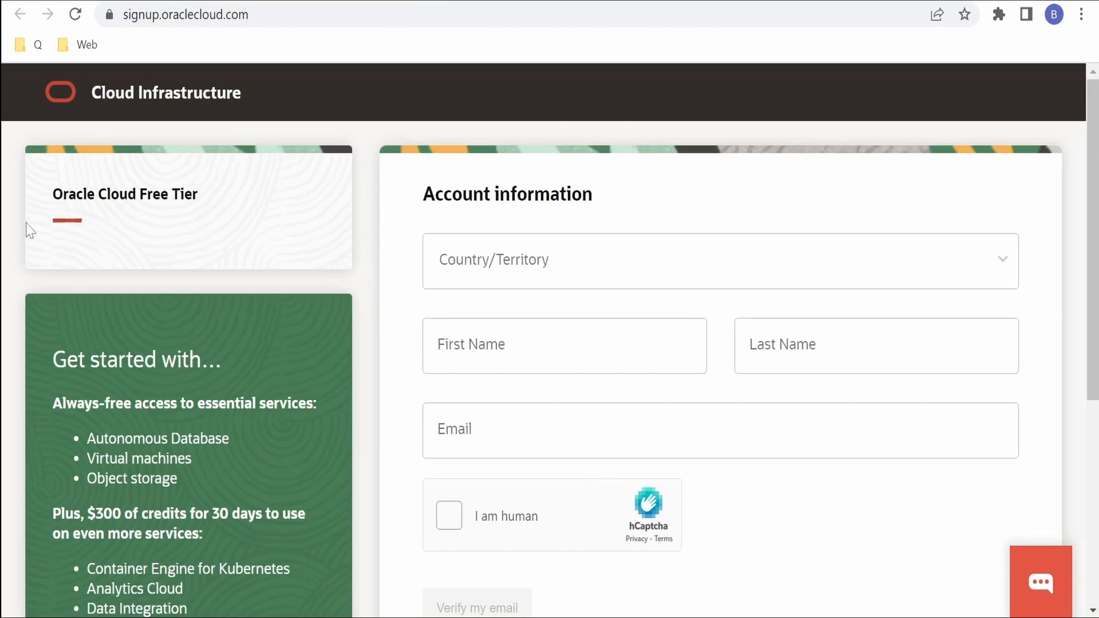
Set the country/territory to India in the account information form
click(546, 273)
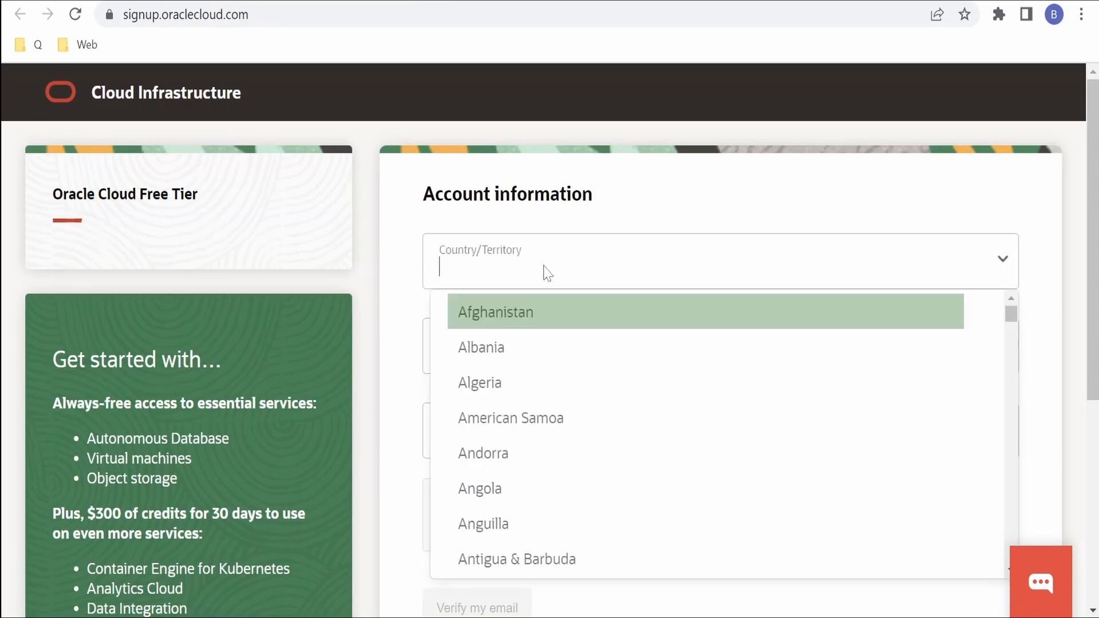
text(indi)
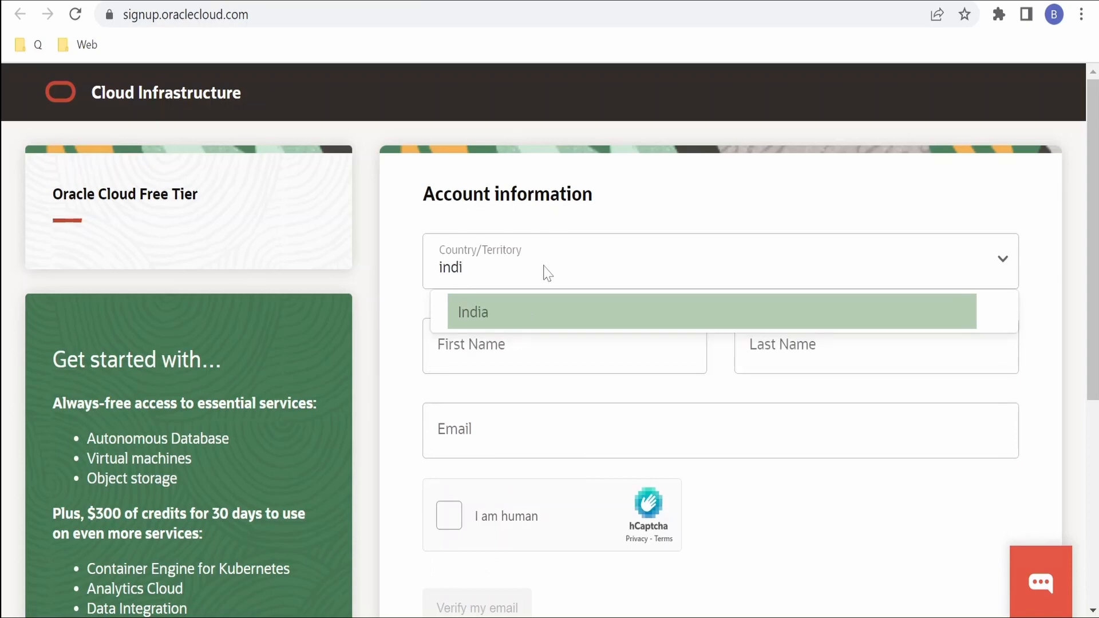
click(520, 314)
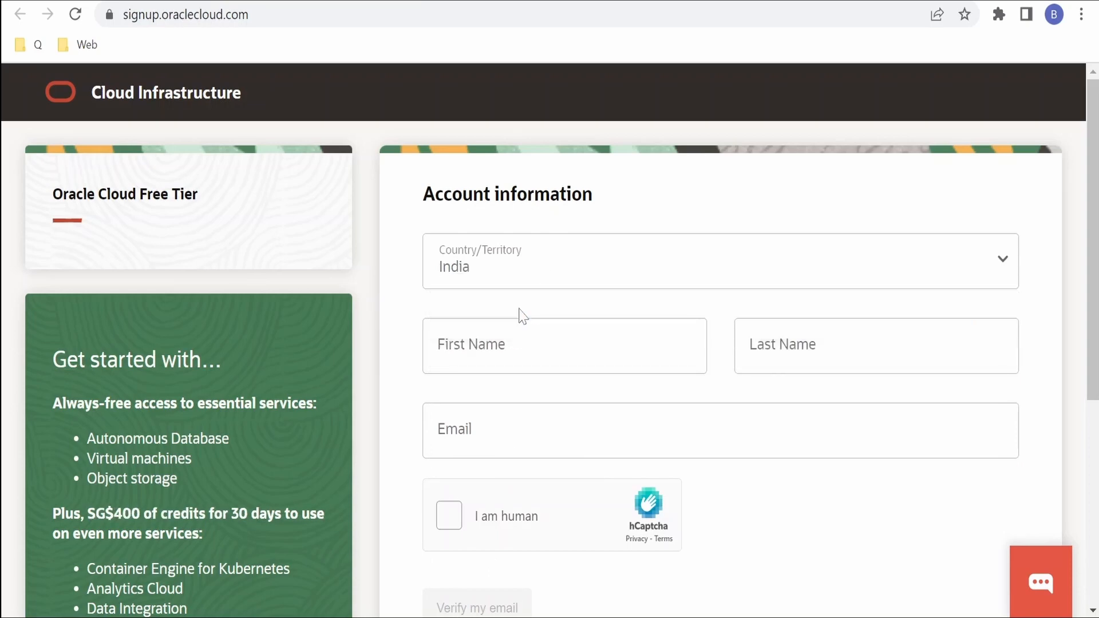
Fill in the account holder's first name, last name and email address
key(Tab)
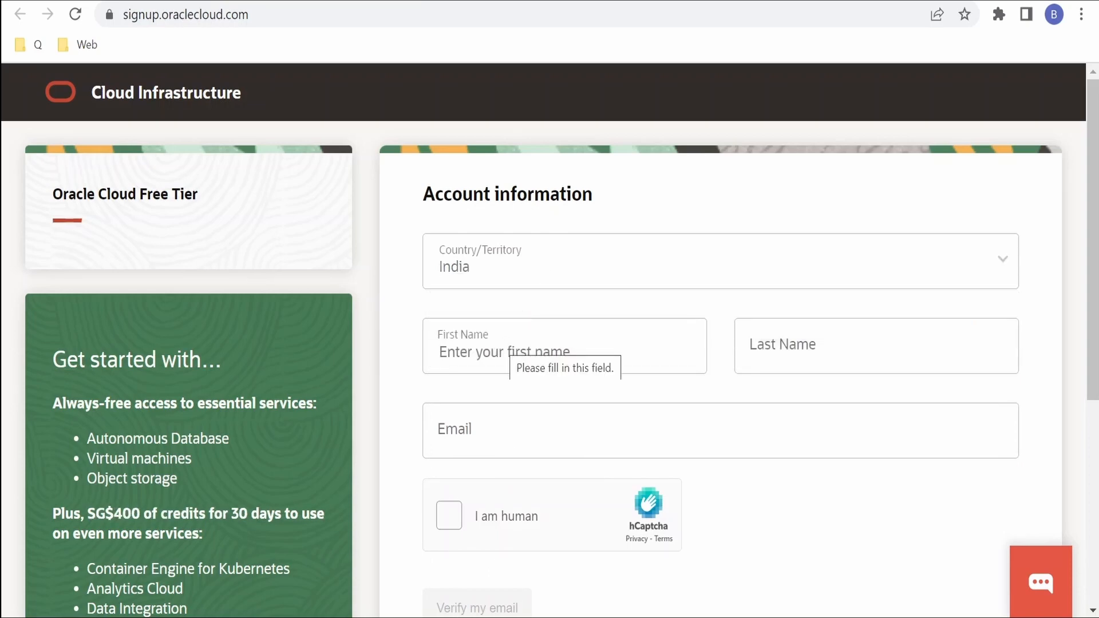
text(BEENUM)
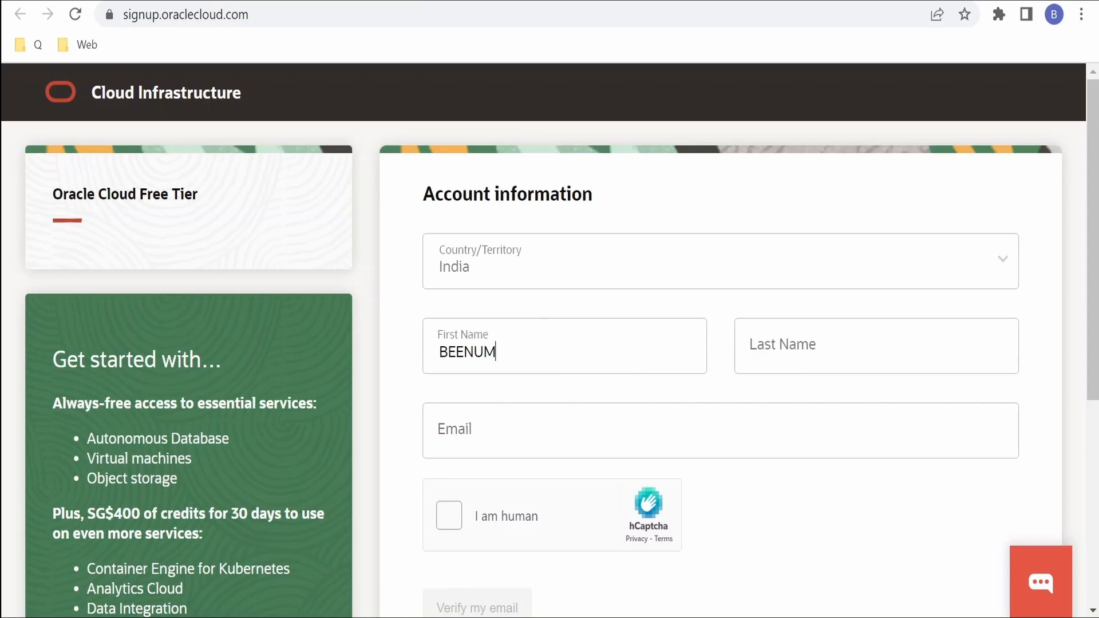
key(Tab)
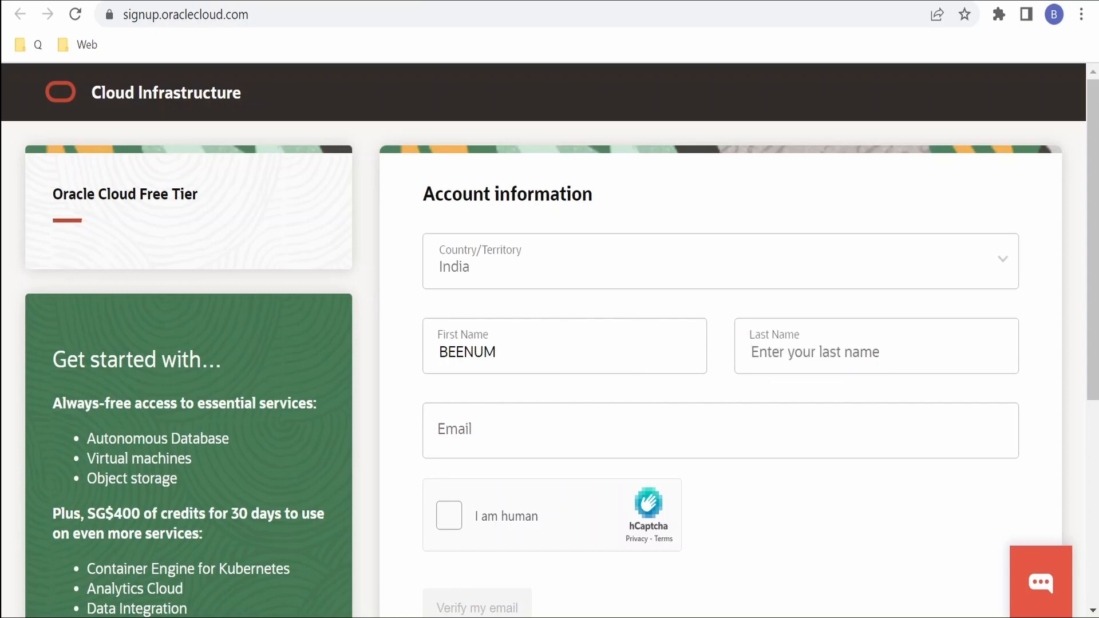
text(LEARNING)
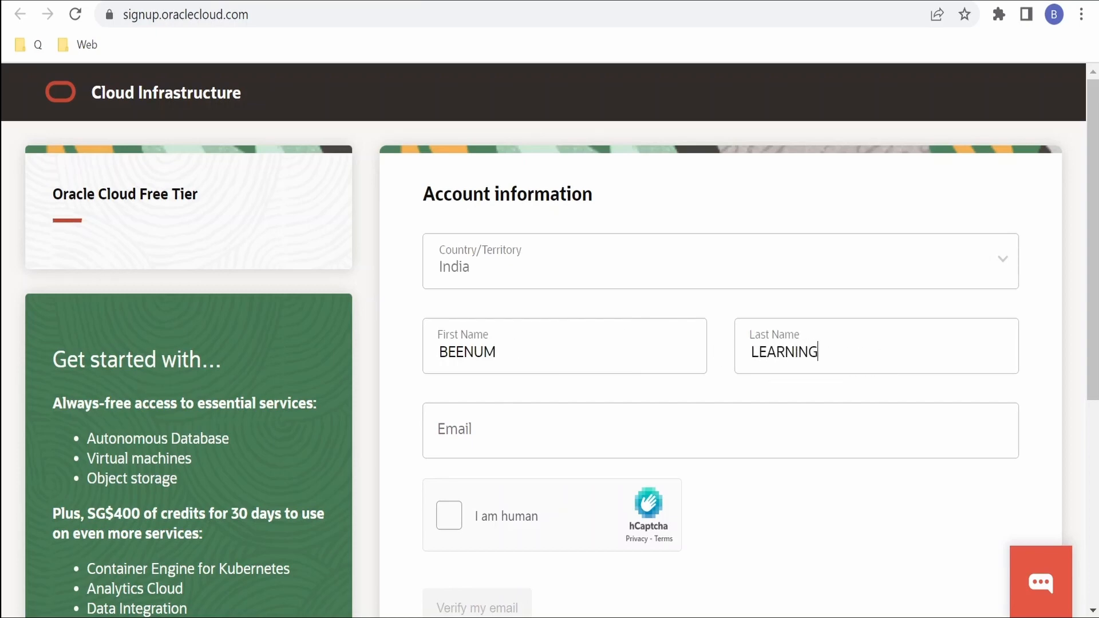
click(603, 457)
click(510, 471)
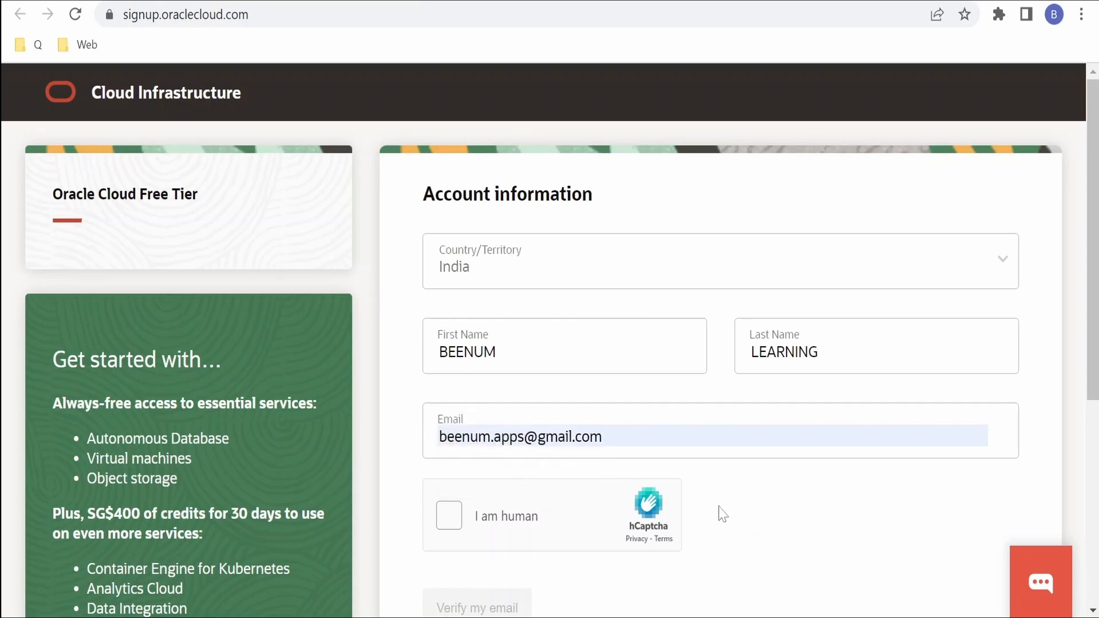
Start the human check and submit the boat images selected in the first hCaptcha round
click(448, 518)
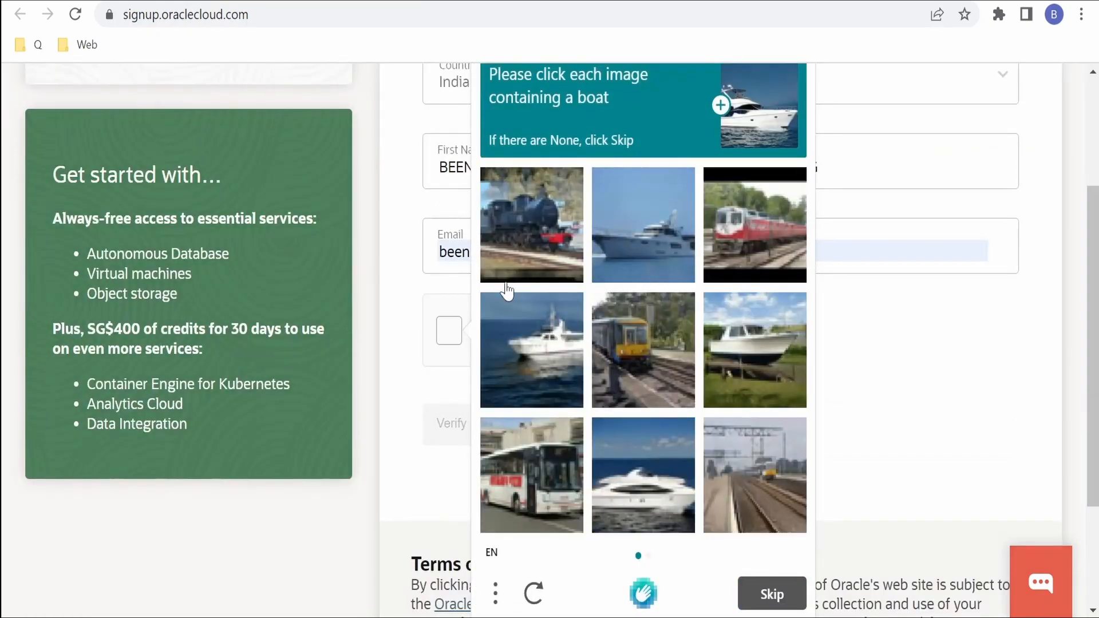
scroll(565, 429, up, 2)
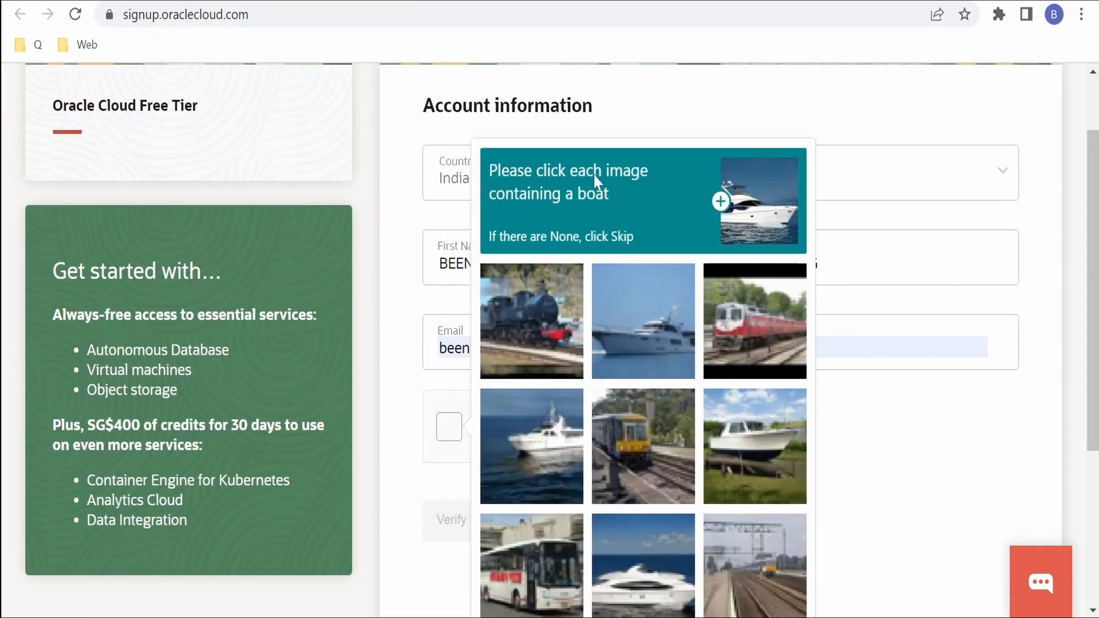
scroll(642, 220, down, 2)
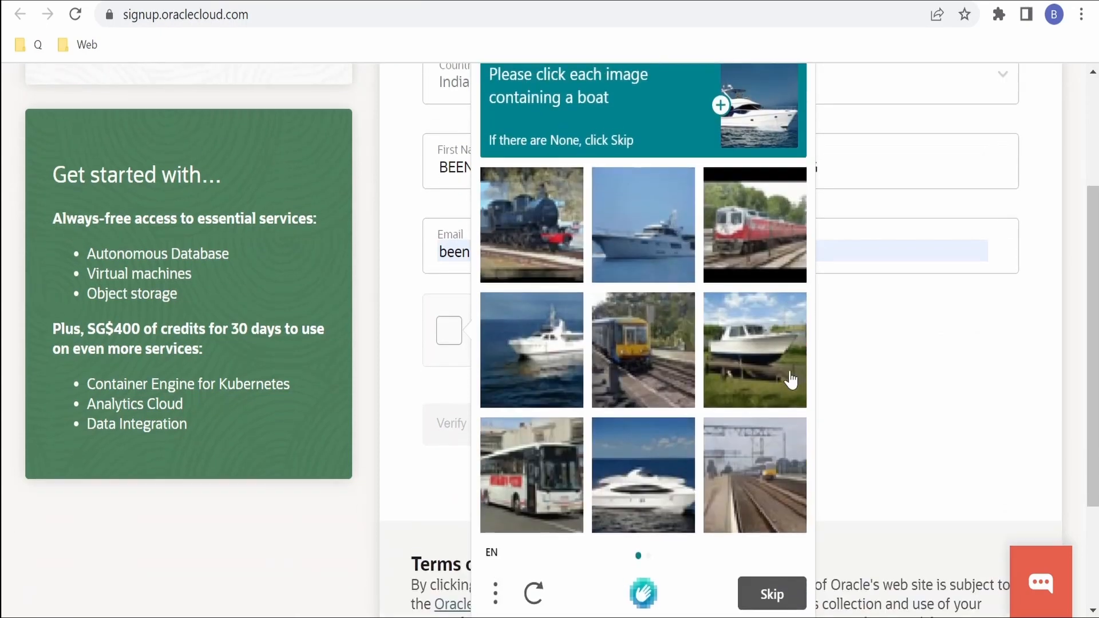
click(763, 351)
click(560, 341)
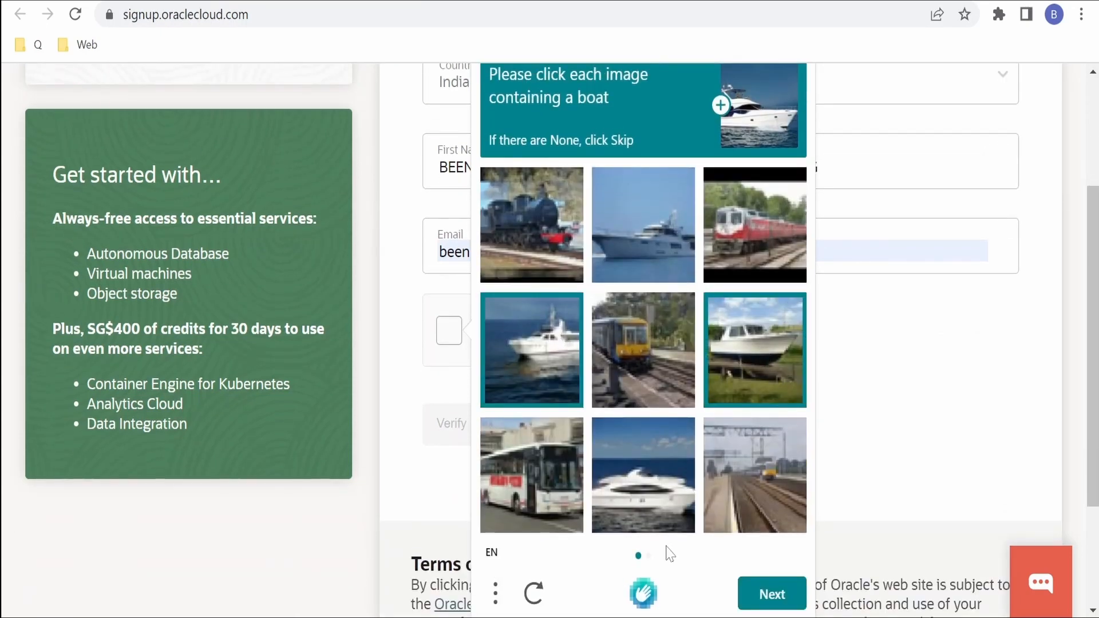
click(664, 505)
click(762, 606)
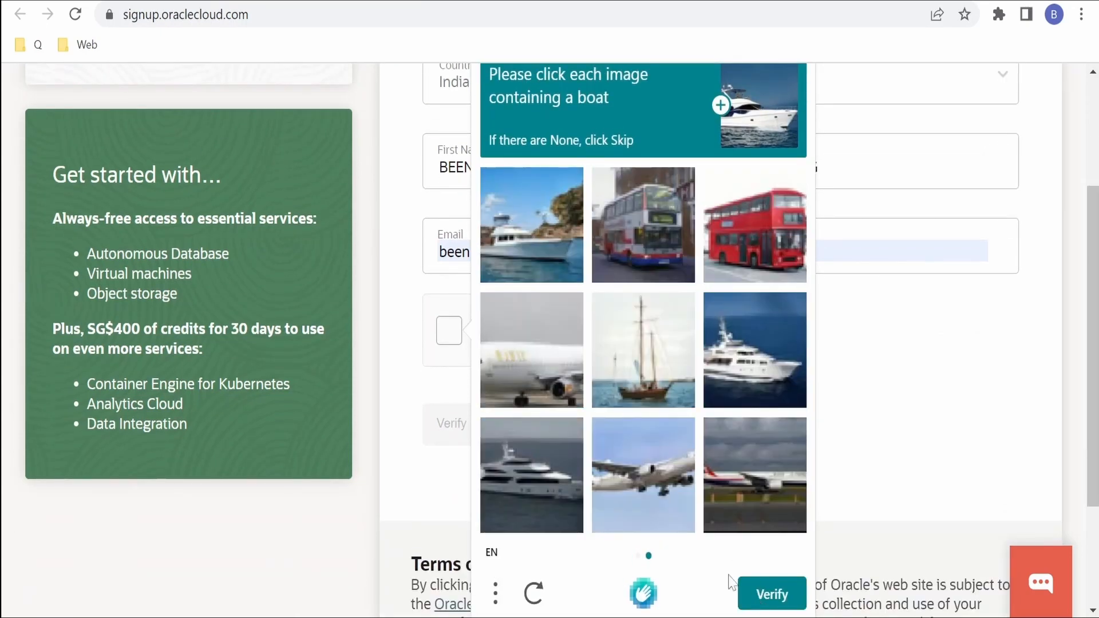
Complete the second hCaptcha round by selecting boat images, and request the email verification link
click(726, 356)
click(558, 239)
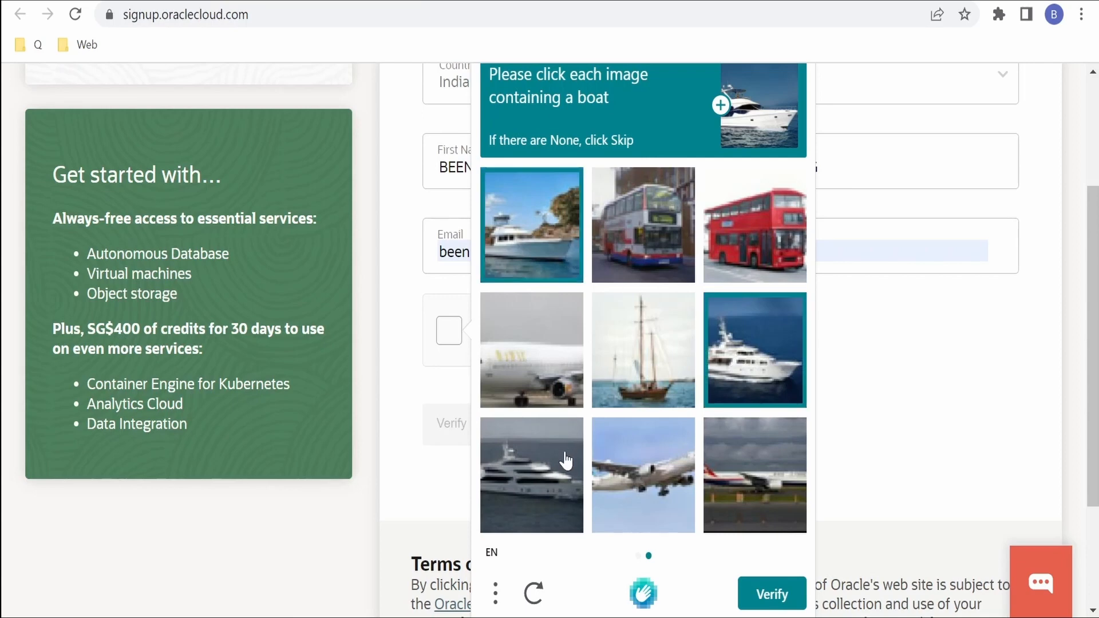
click(533, 505)
click(752, 604)
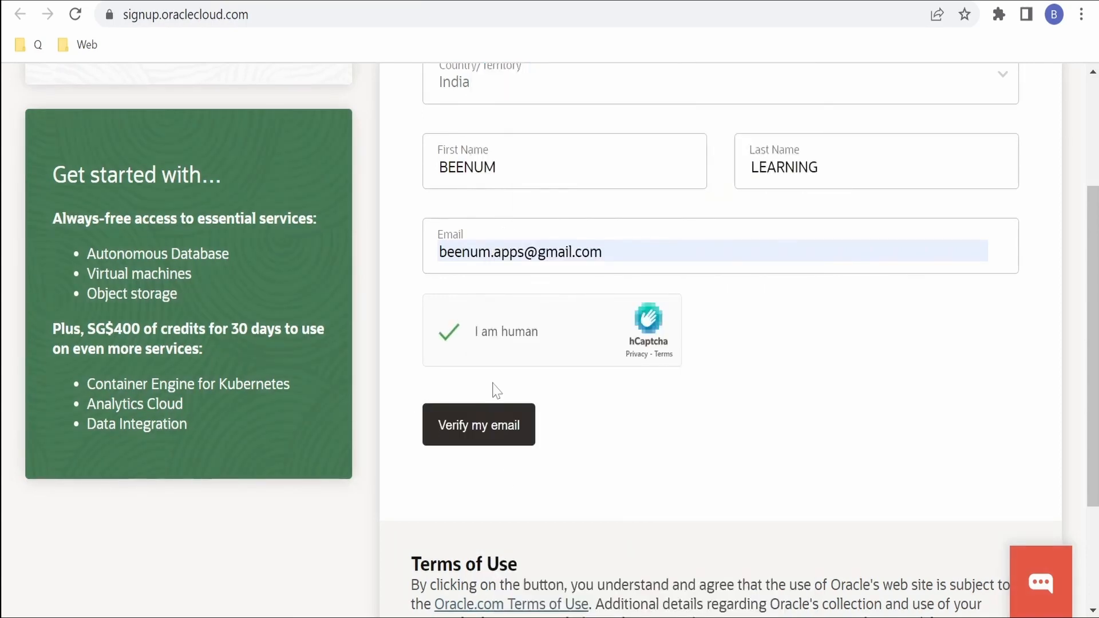
scroll(493, 382, down, 3)
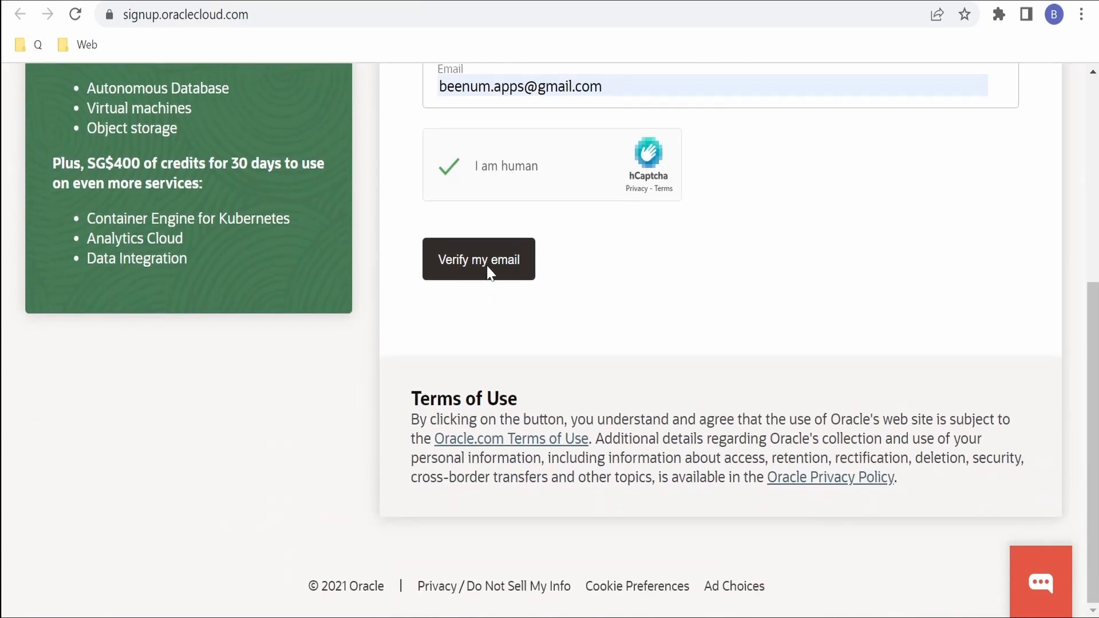
click(488, 269)
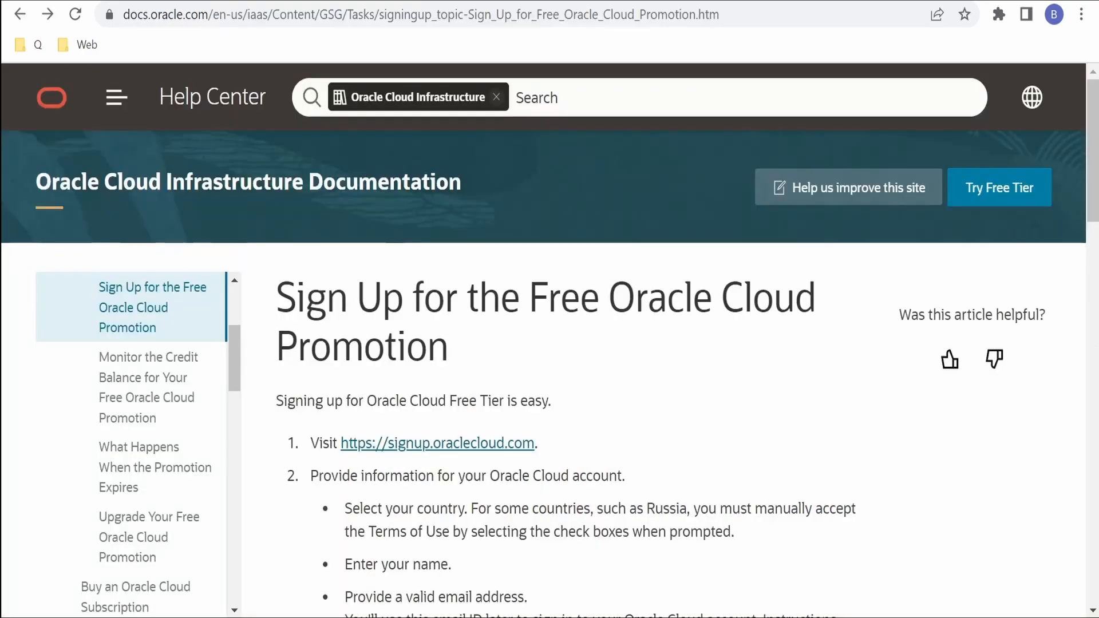
Review the Oracle sign-up documentation's instructions on country, name, email address, human check and email verification
scroll(505, 453, down, 5)
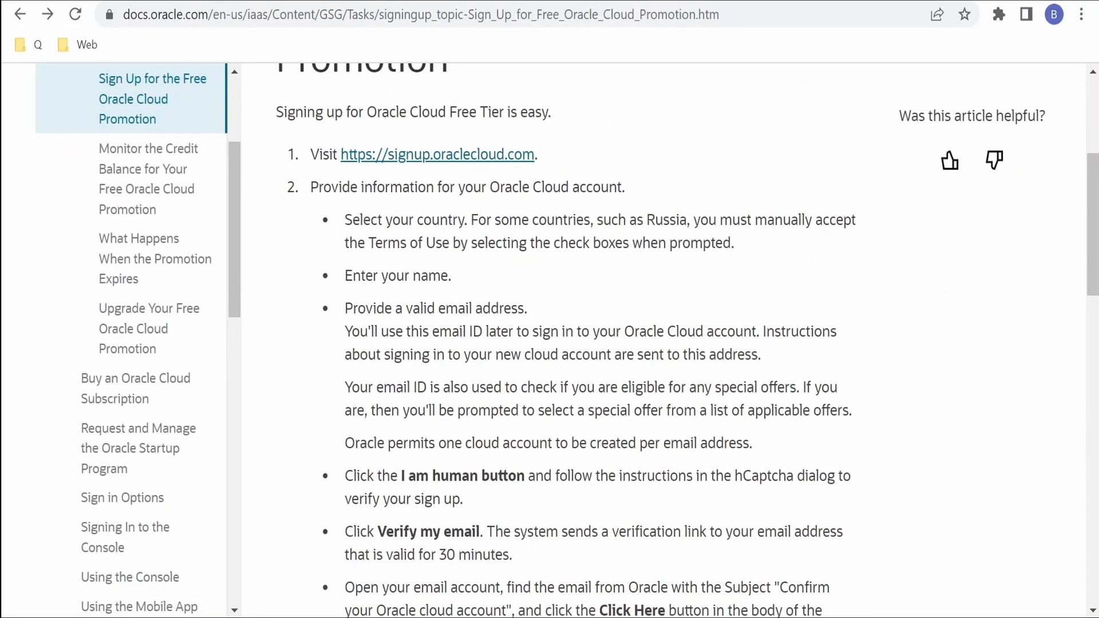
drag(371, 219, 492, 219)
drag(389, 276, 448, 276)
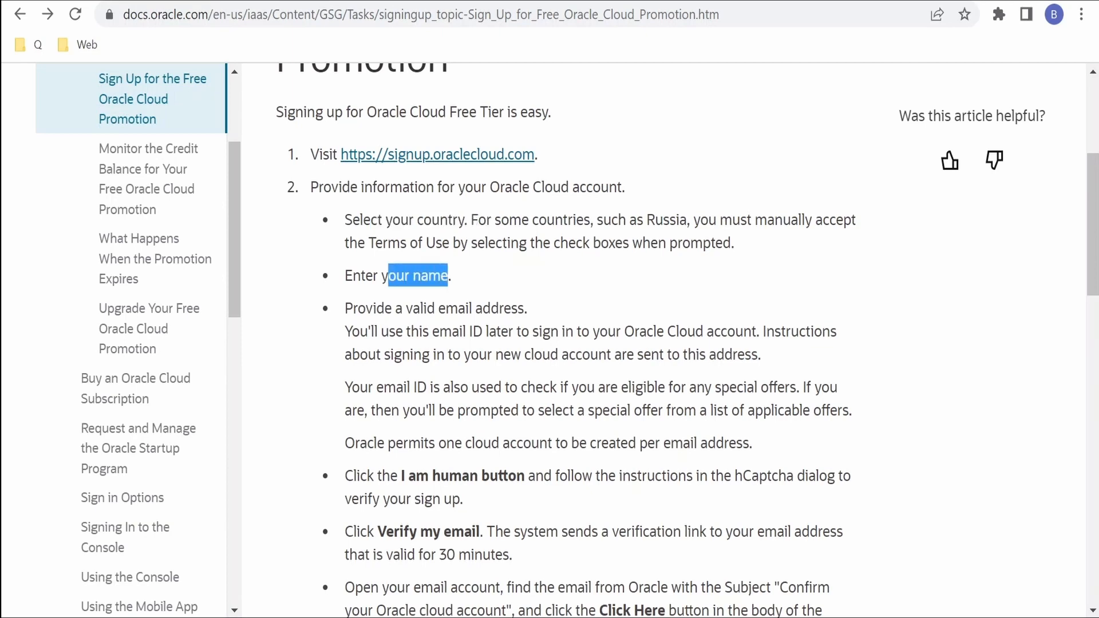
drag(376, 308, 524, 309)
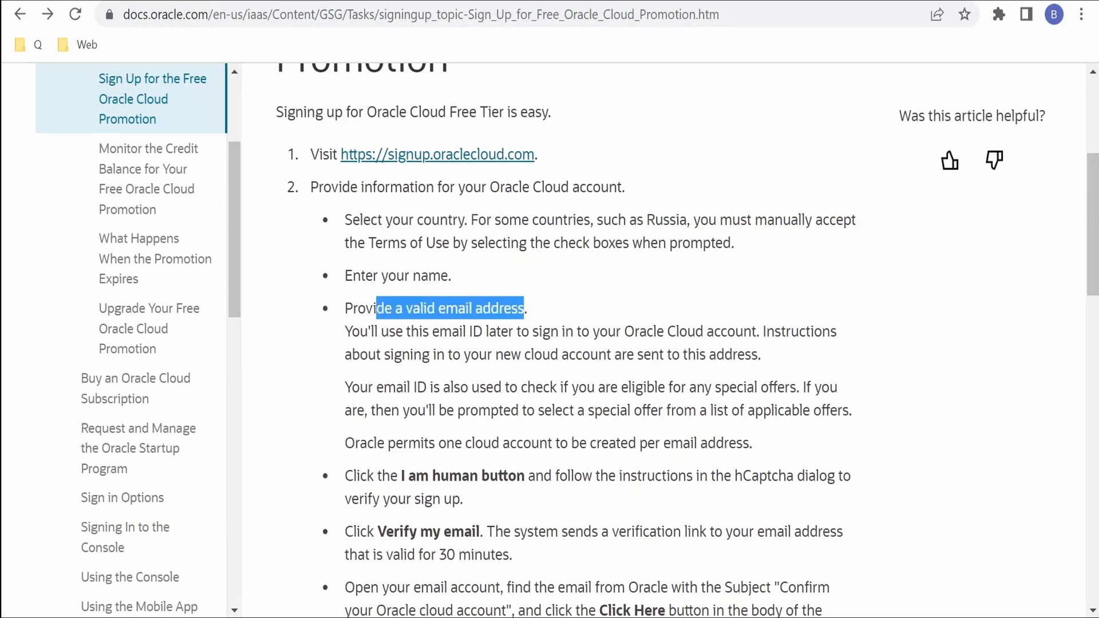
scroll(573, 344, down, 3)
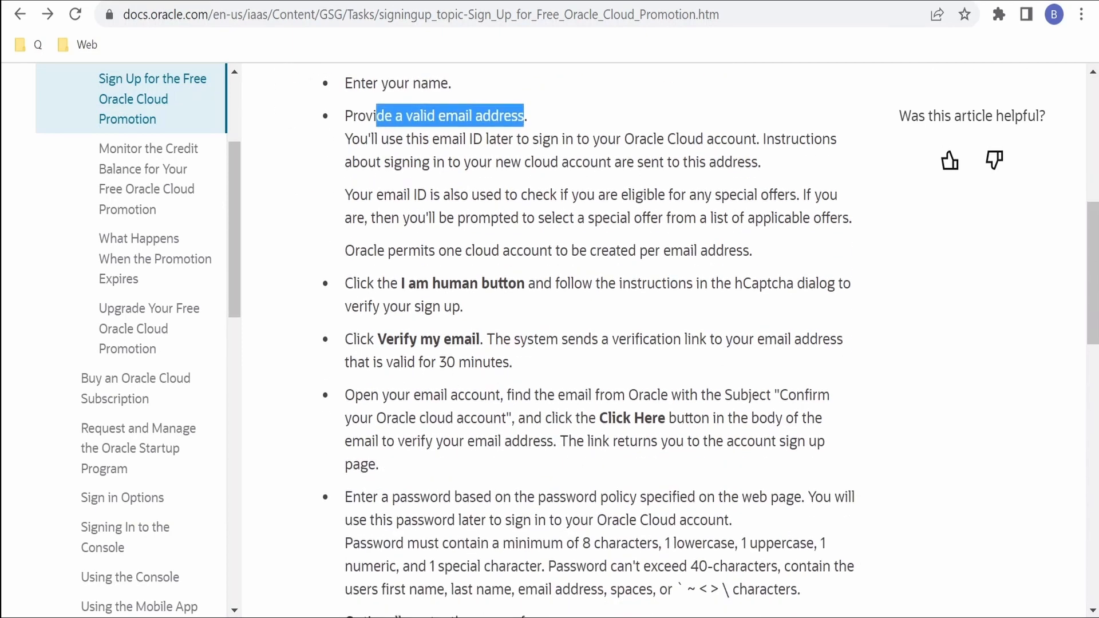
drag(389, 284, 525, 283)
drag(375, 339, 477, 339)
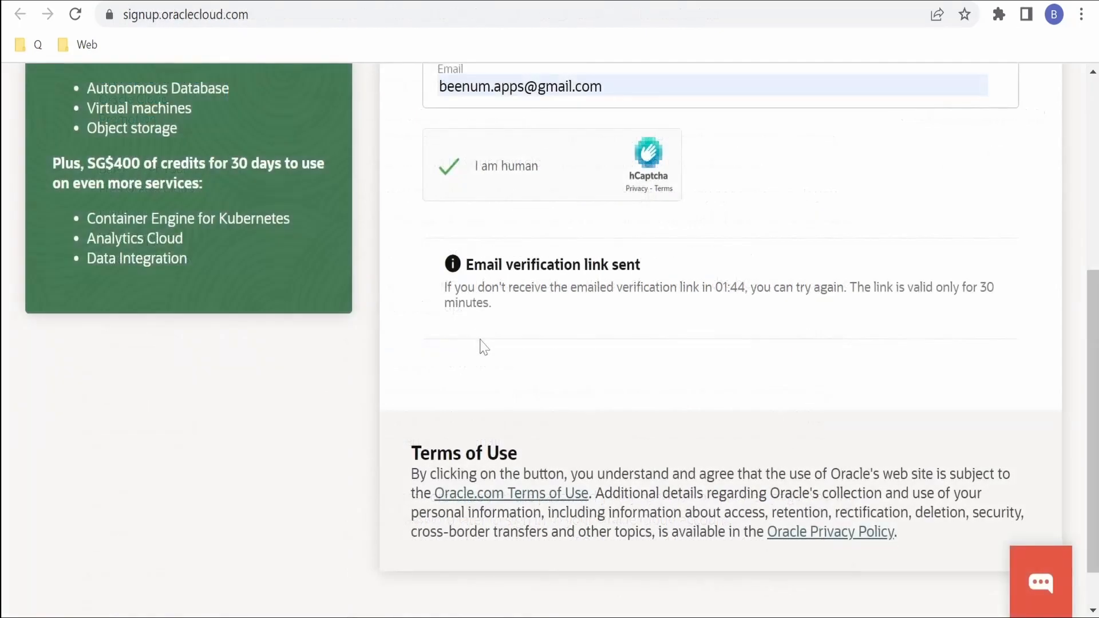
Verify the email address from the Oracle Cloud verification message in Gmail
scroll(497, 443, up, 2)
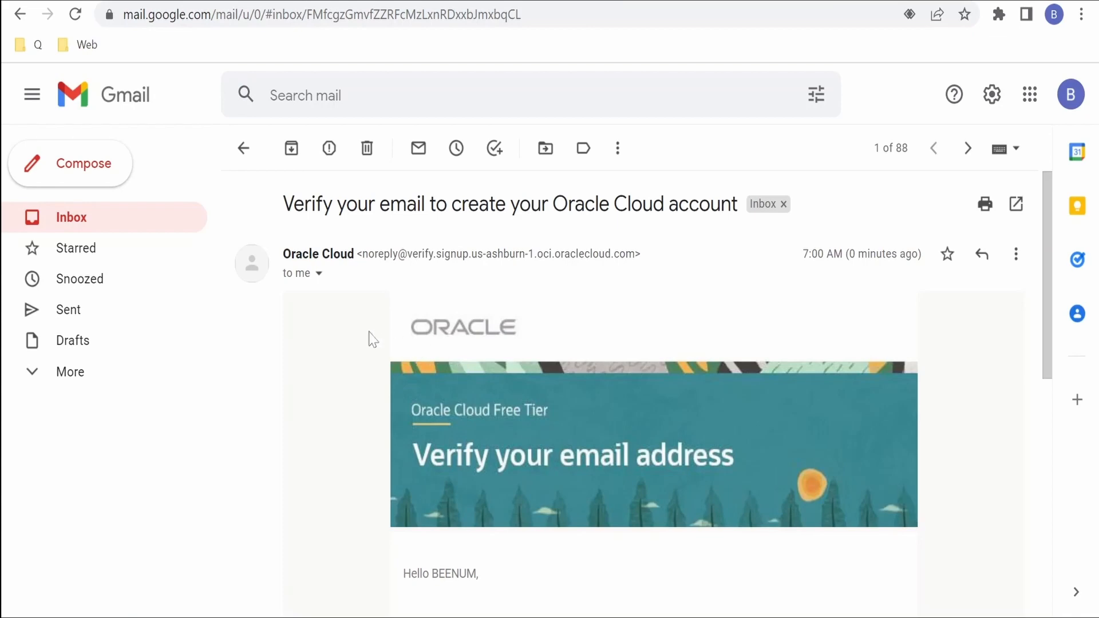
scroll(375, 349, down, 3)
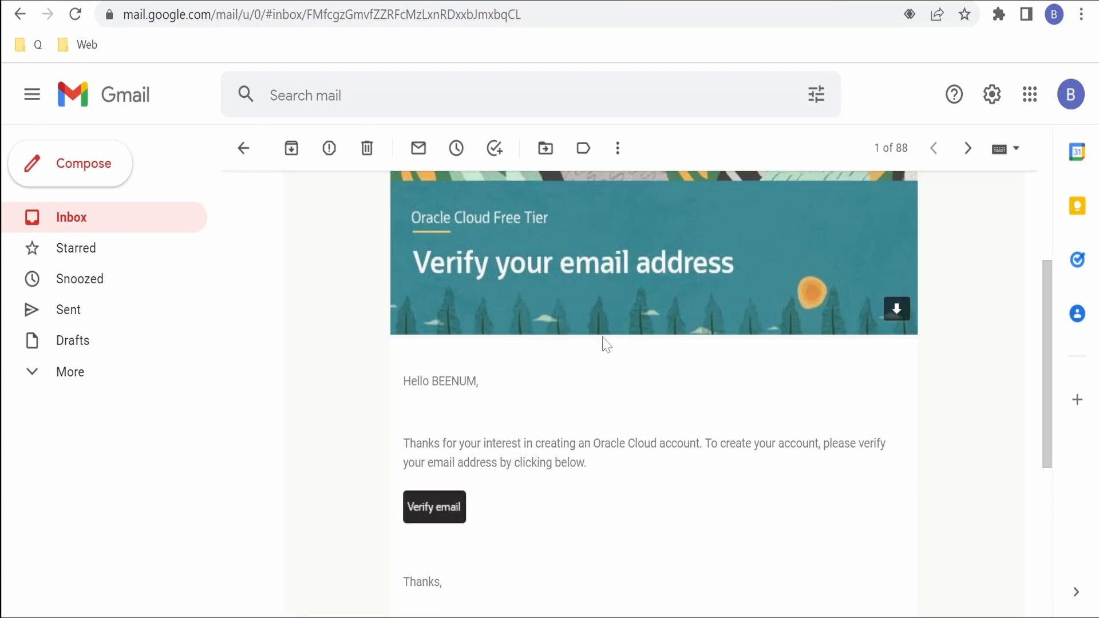
click(444, 522)
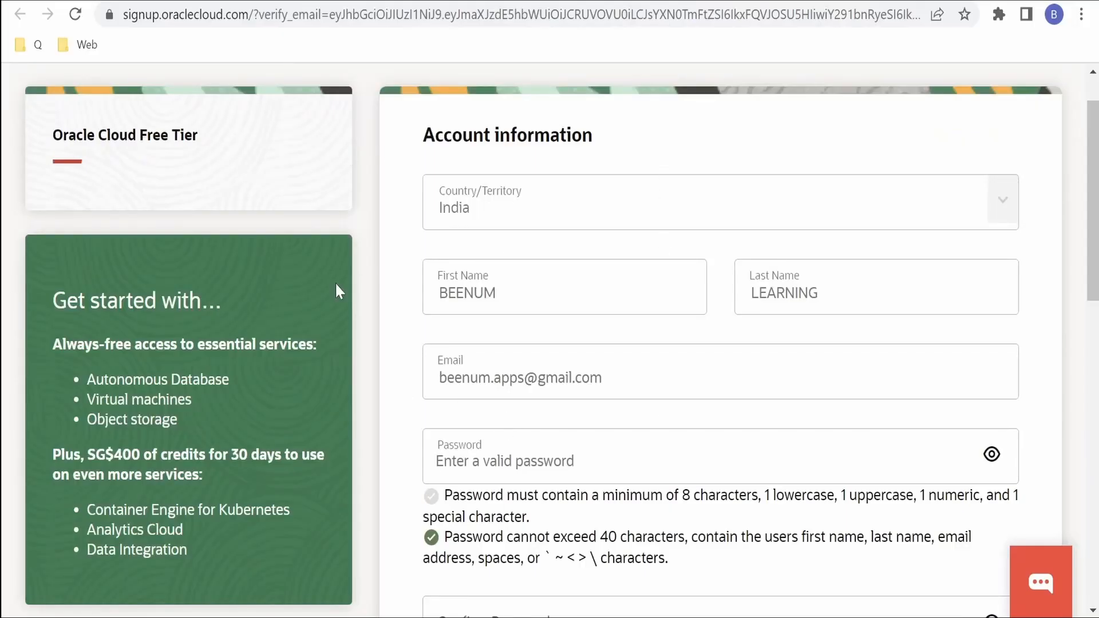
Check the email verification and password instructions in the sign-up documentation, and return to the account form
key(ctrl+Tab)
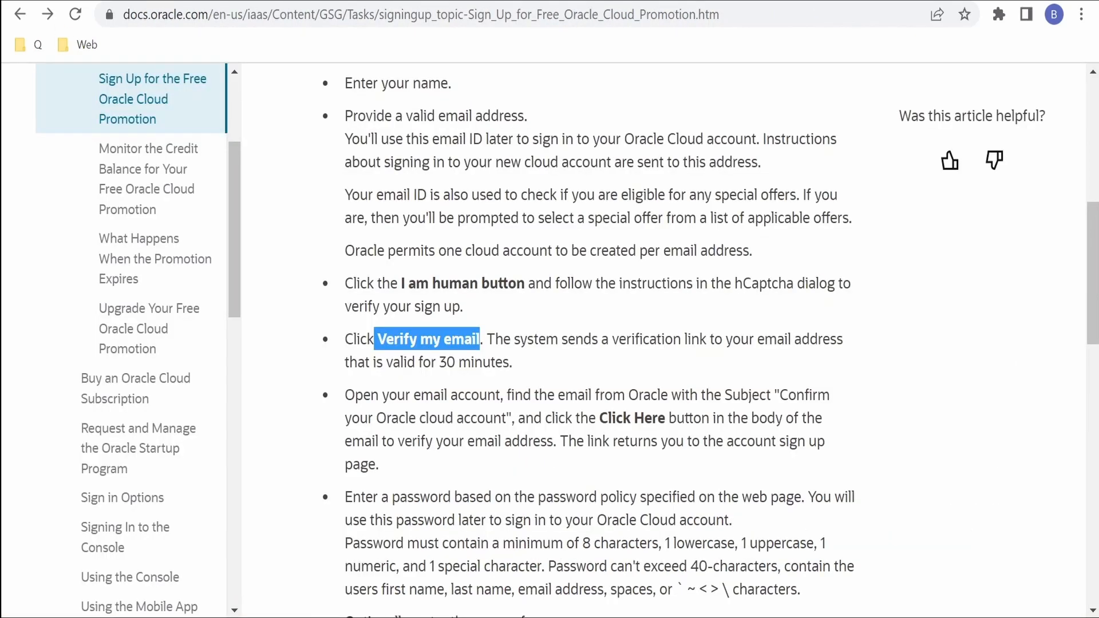
key(ctrl+Tab)
key(ctrl+Tab)
key(ctrl+Tab)
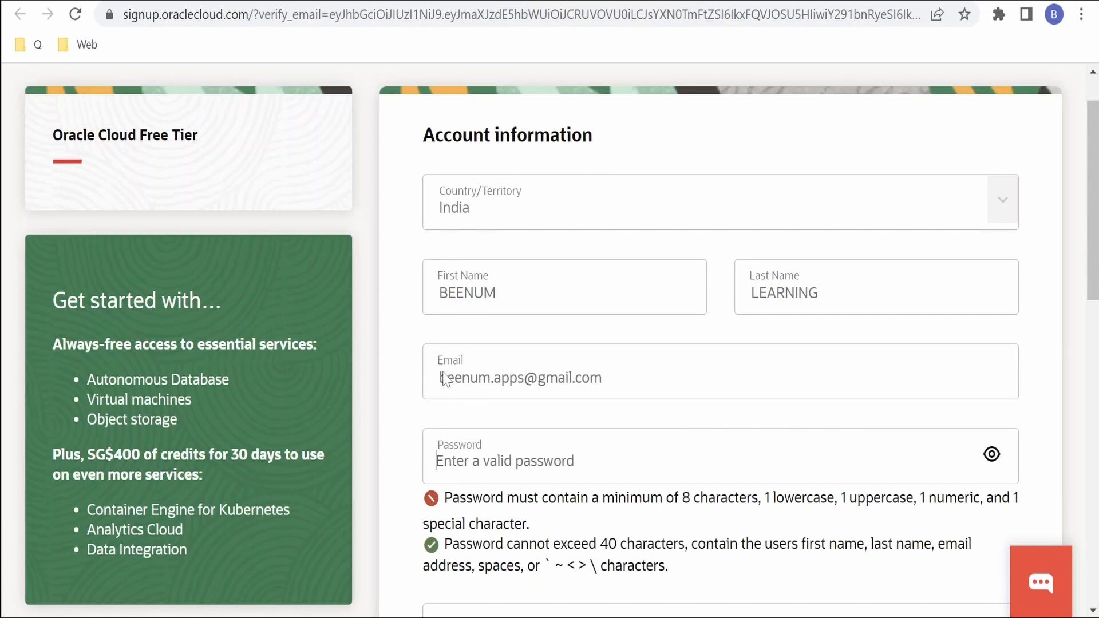
key(ctrl+shift+Tab)
key(ctrl+Tab)
Enter the account password and repeat it in the Confirm Password field
text(•)
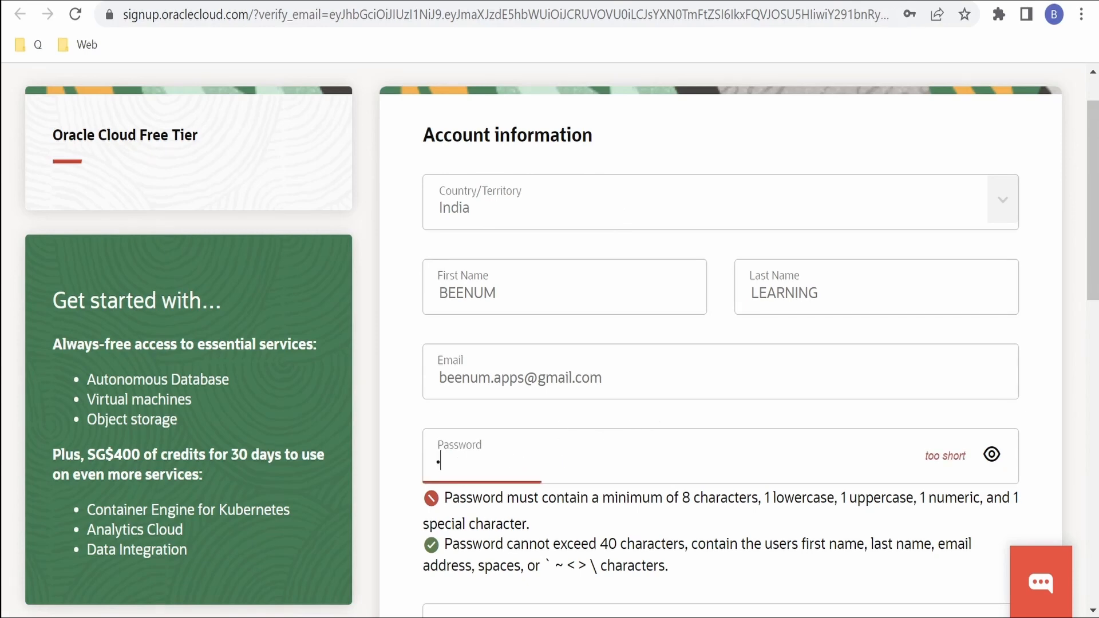
text(•••••••••)
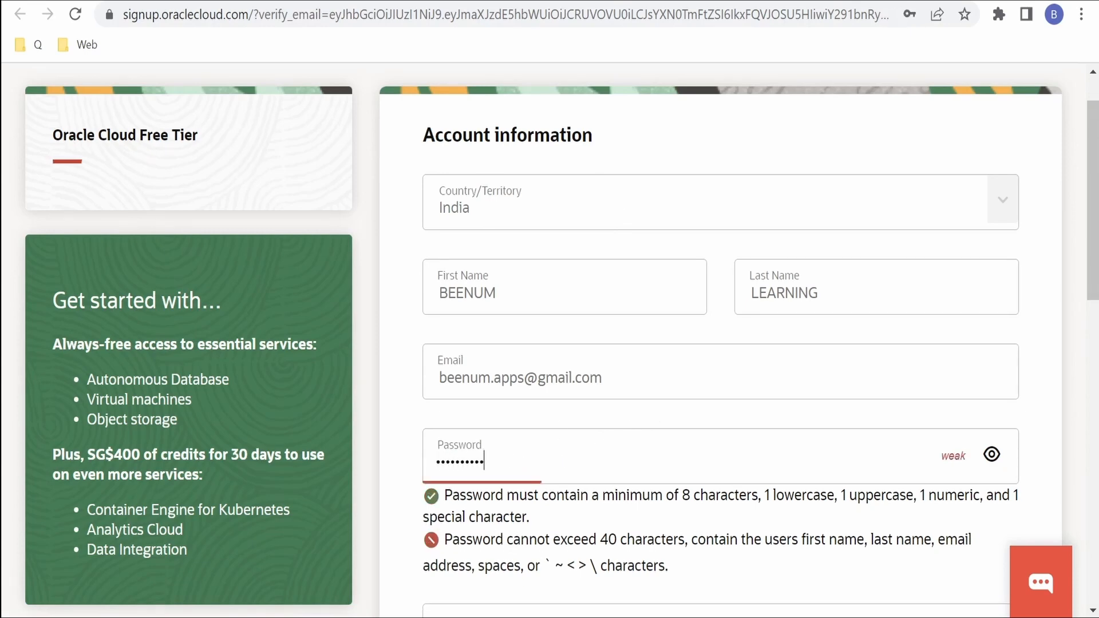
scroll(550, 344, down, 1)
scroll(533, 459, down, 2)
click(532, 459)
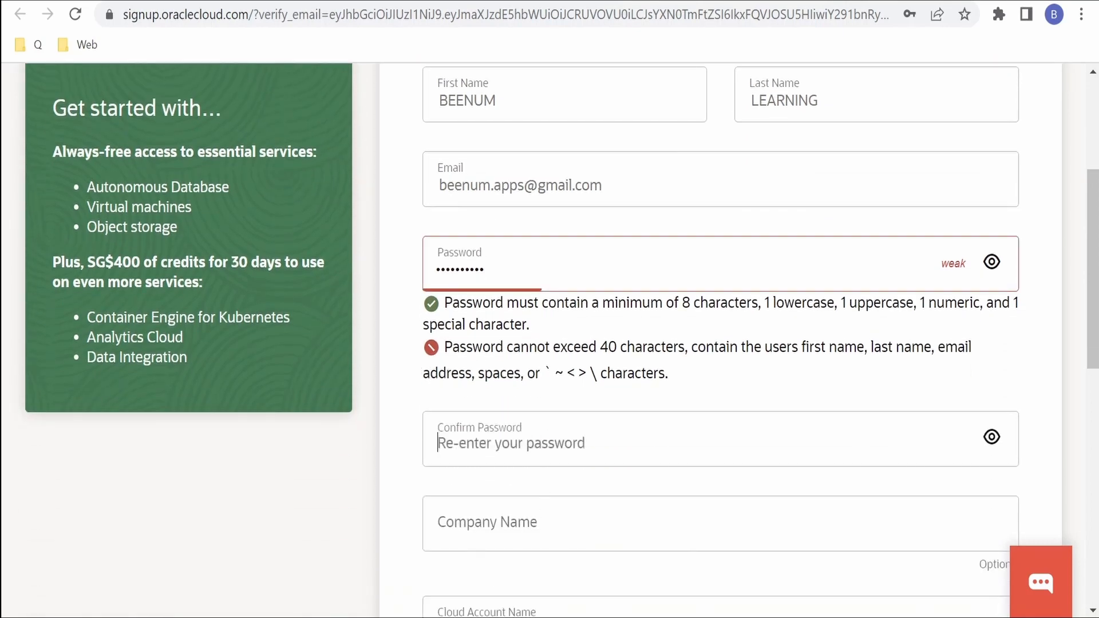
text(••••••••••)
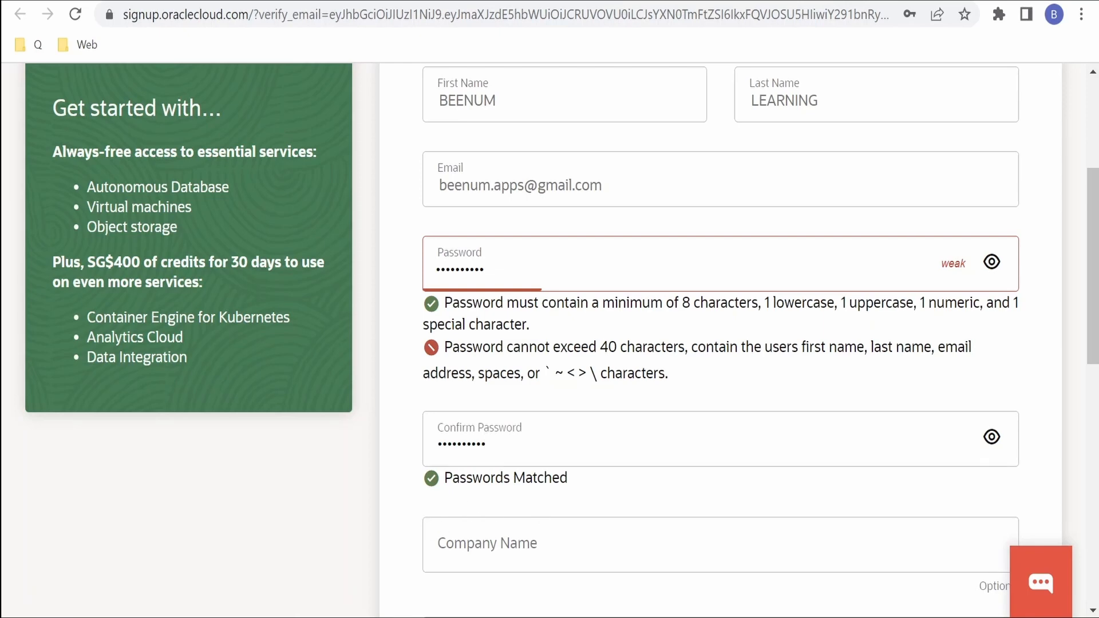
Enter BEENUM LEARNING as the company name on the account information form
click(481, 546)
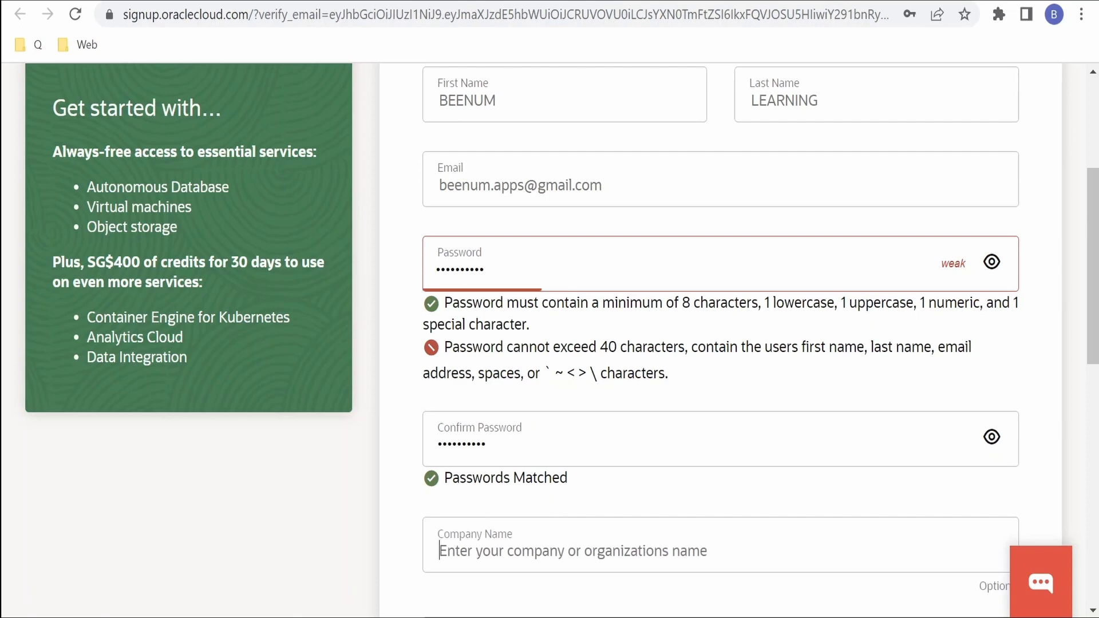
text(BEENUM)
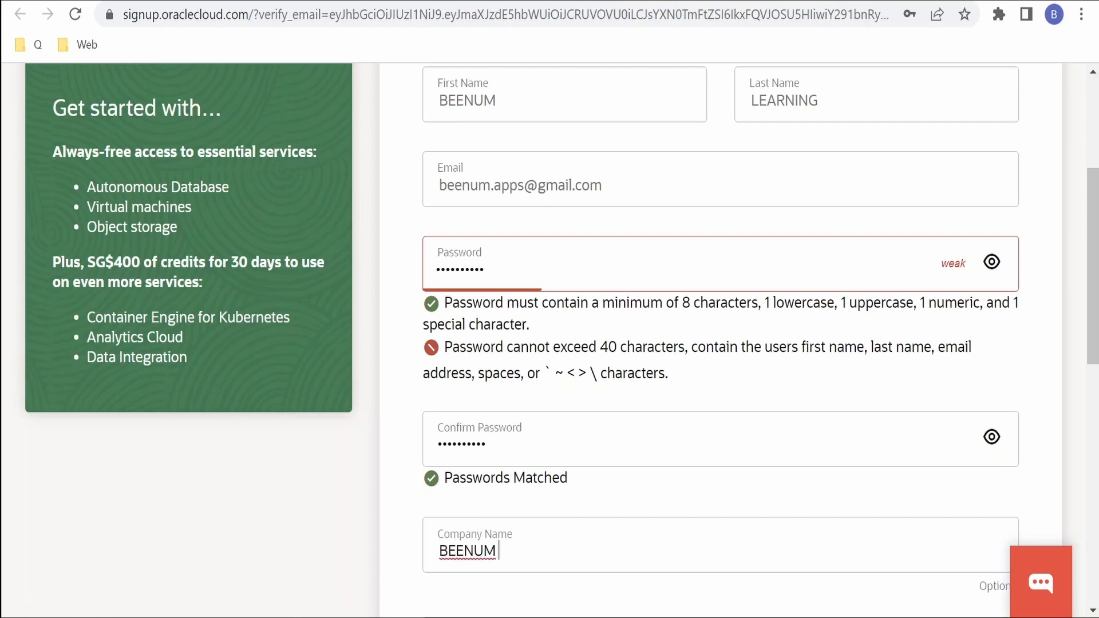
text( LEARNING)
scroll(550, 344, down, 3)
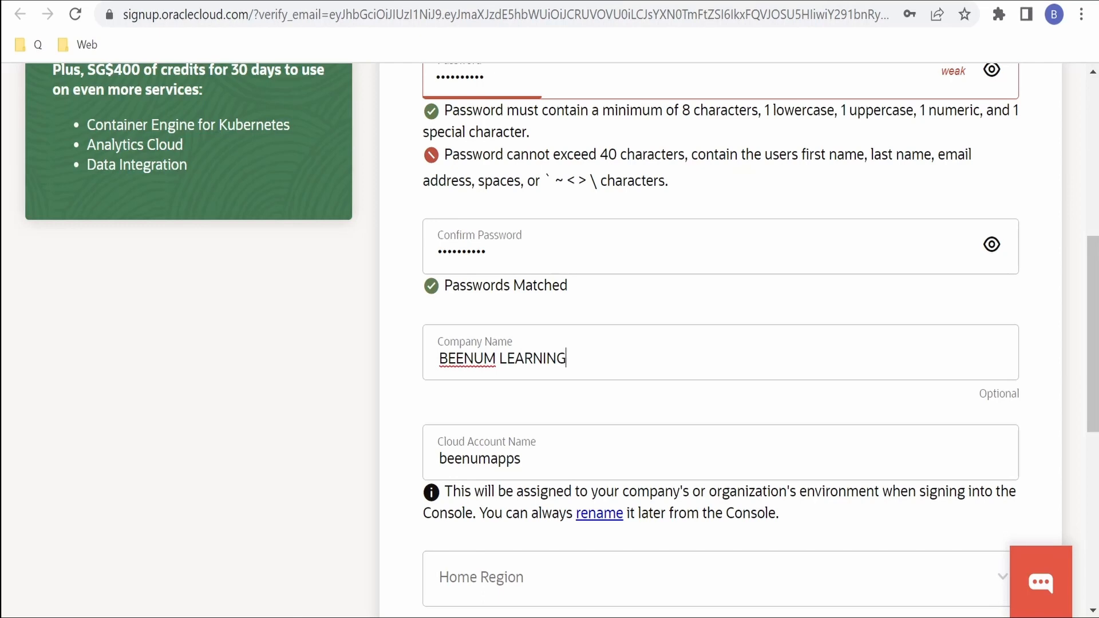
Set the account's home region to US East (Ashburn)
scroll(545, 401, down, 3)
click(545, 401)
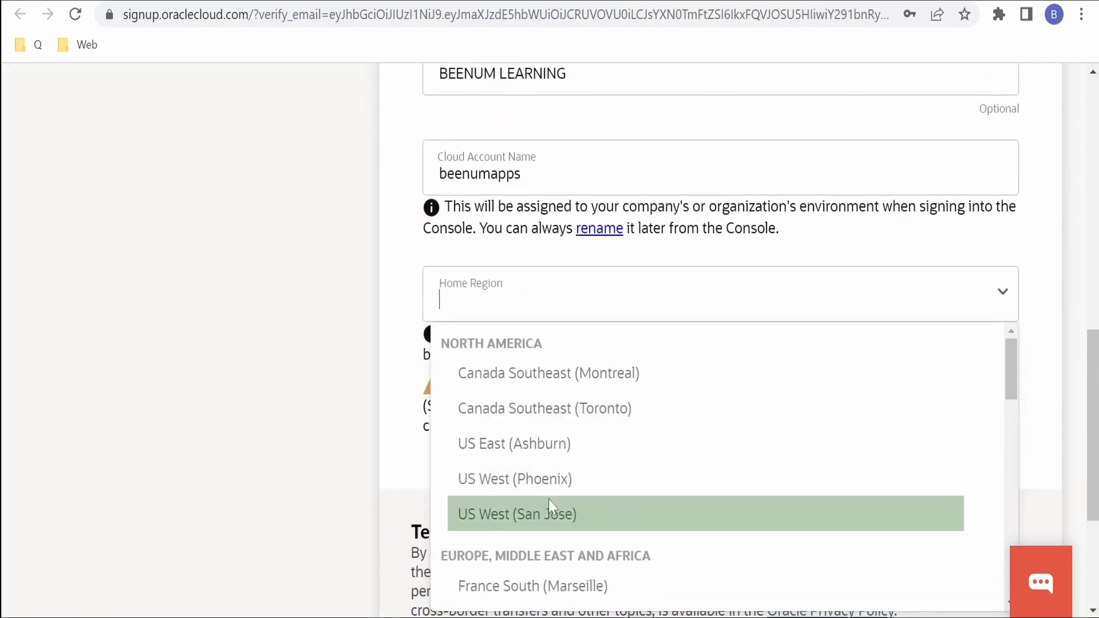
scroll(548, 487, down, 2)
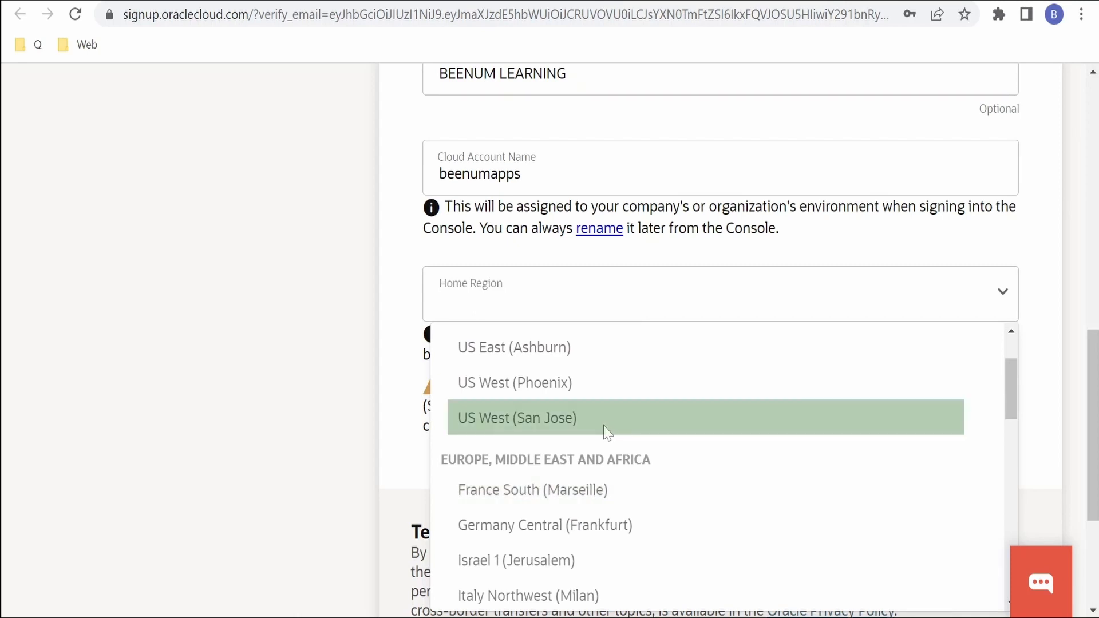
scroll(601, 441, up, 2)
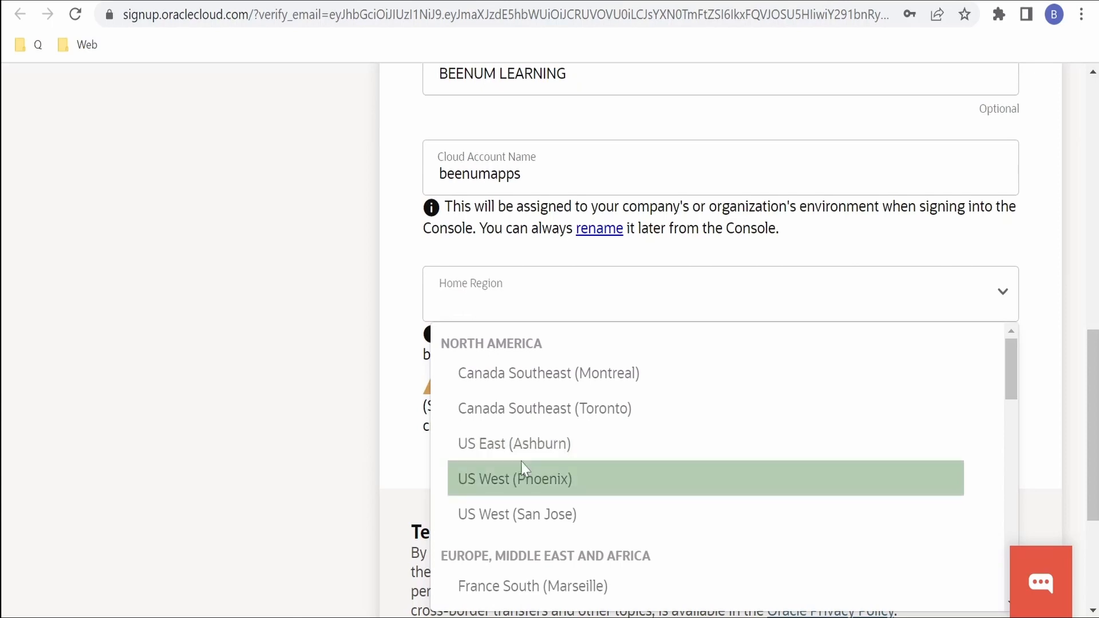
scroll(534, 496, down, 2)
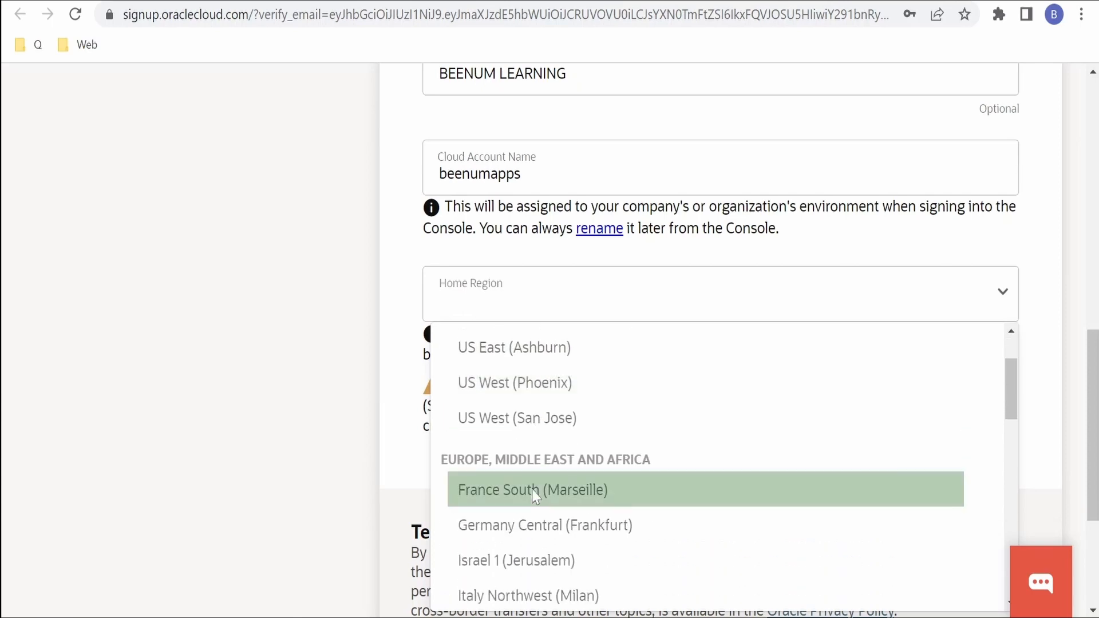
scroll(548, 444, up, 2)
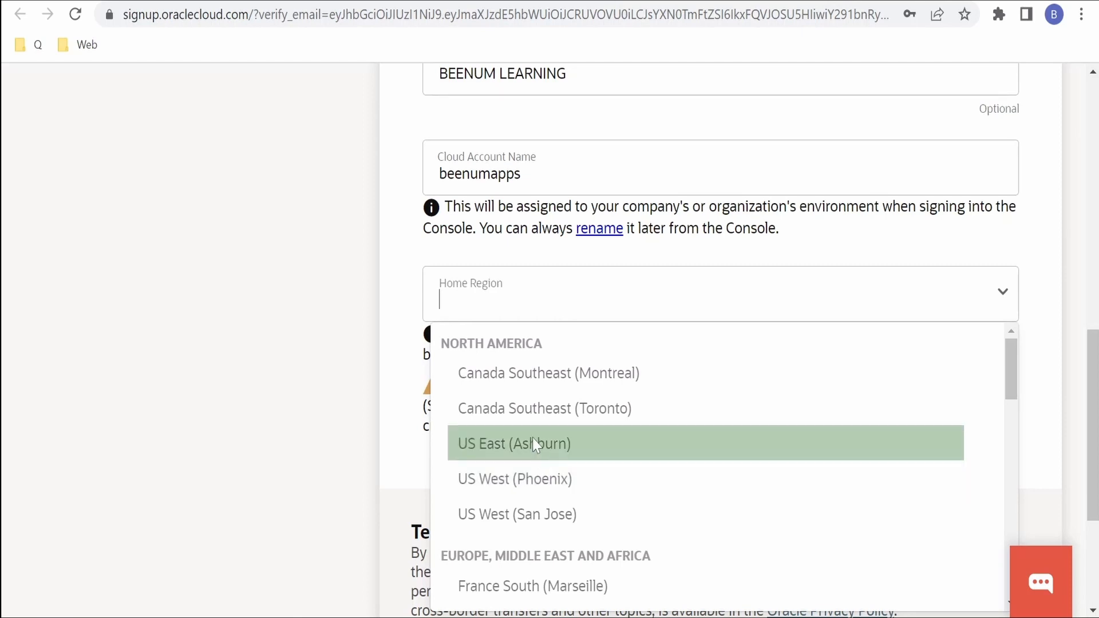
scroll(536, 450, down, 3)
scroll(535, 454, up, 3)
click(527, 452)
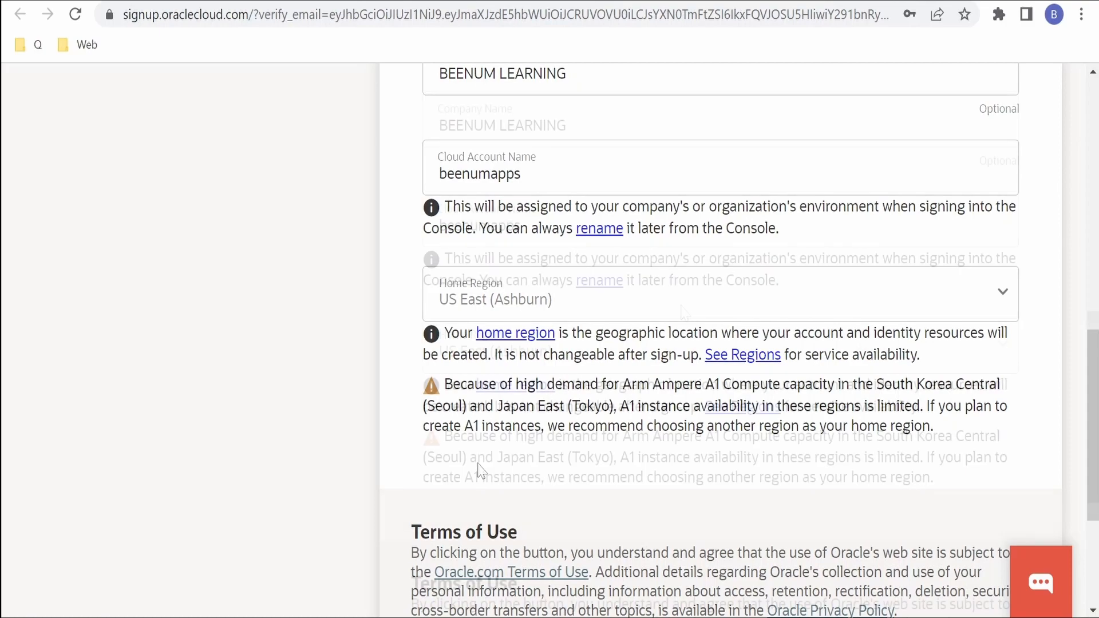
Review the sign-up documentation's instructions on the password, company name, cloud account name and home region
scroll(684, 312, down, 1)
scroll(684, 312, down, 2)
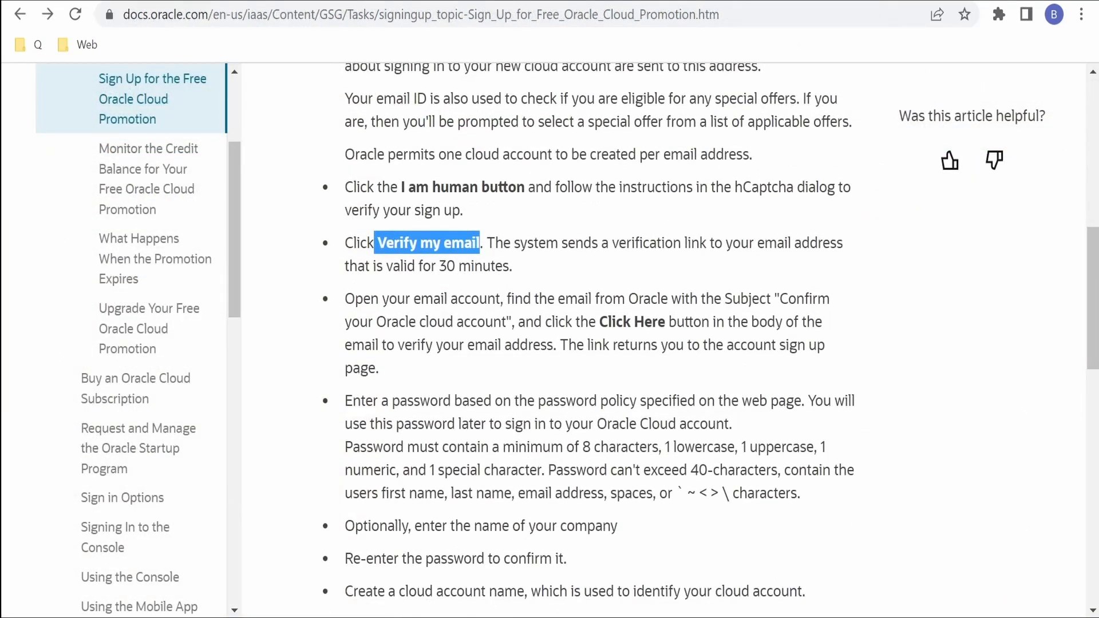
drag(378, 402, 484, 402)
scroll(484, 402, down, 1)
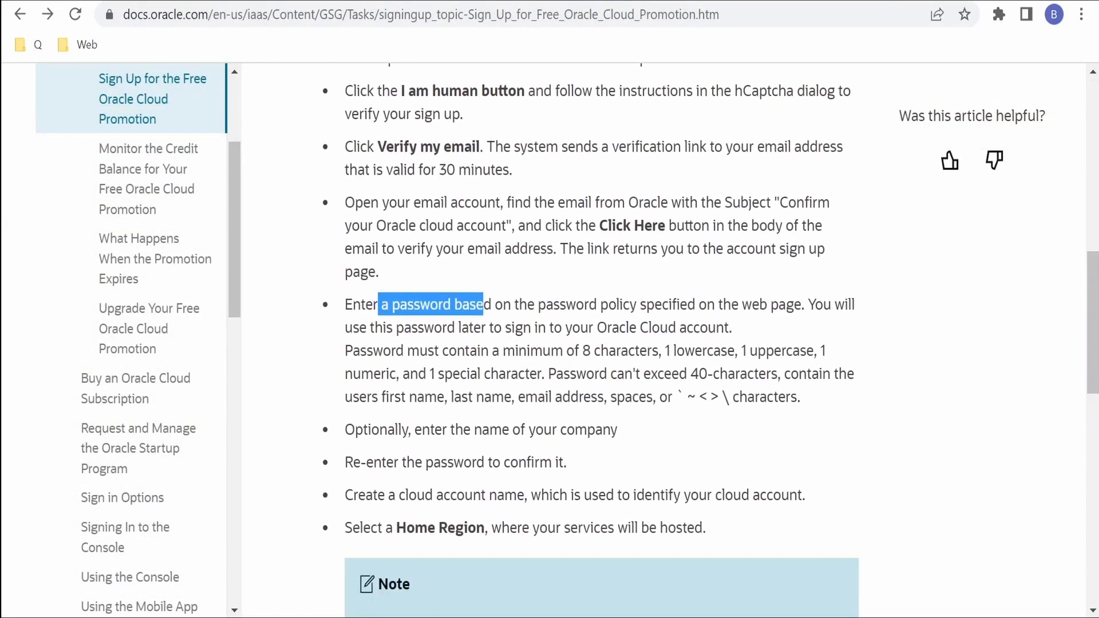
drag(402, 430, 619, 431)
scroll(619, 430, down, 1)
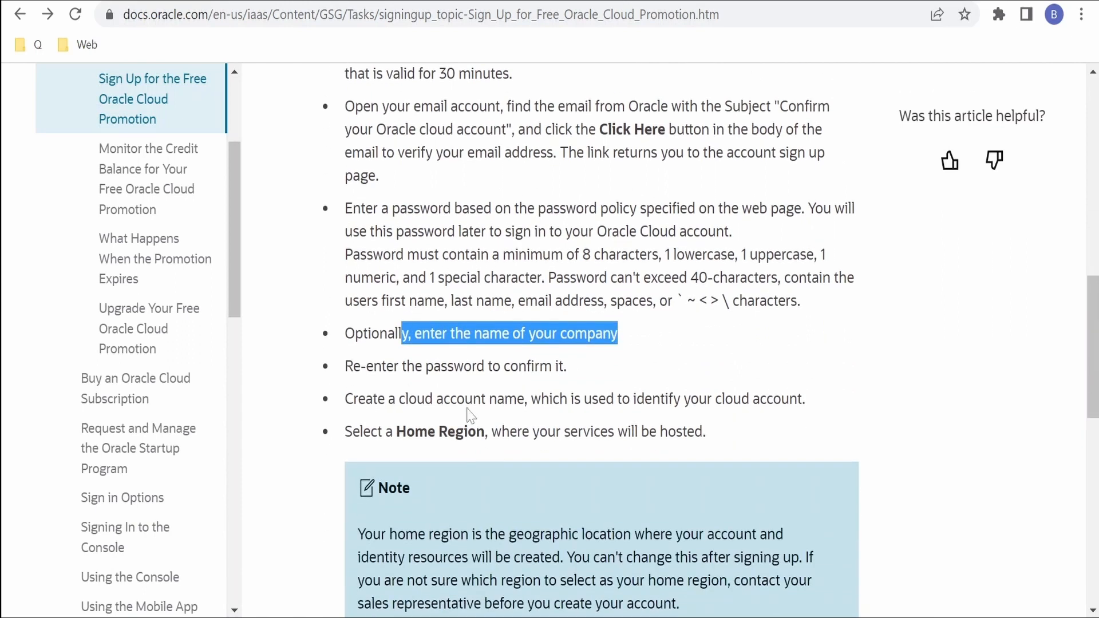
drag(352, 367, 518, 399)
drag(353, 399, 524, 394)
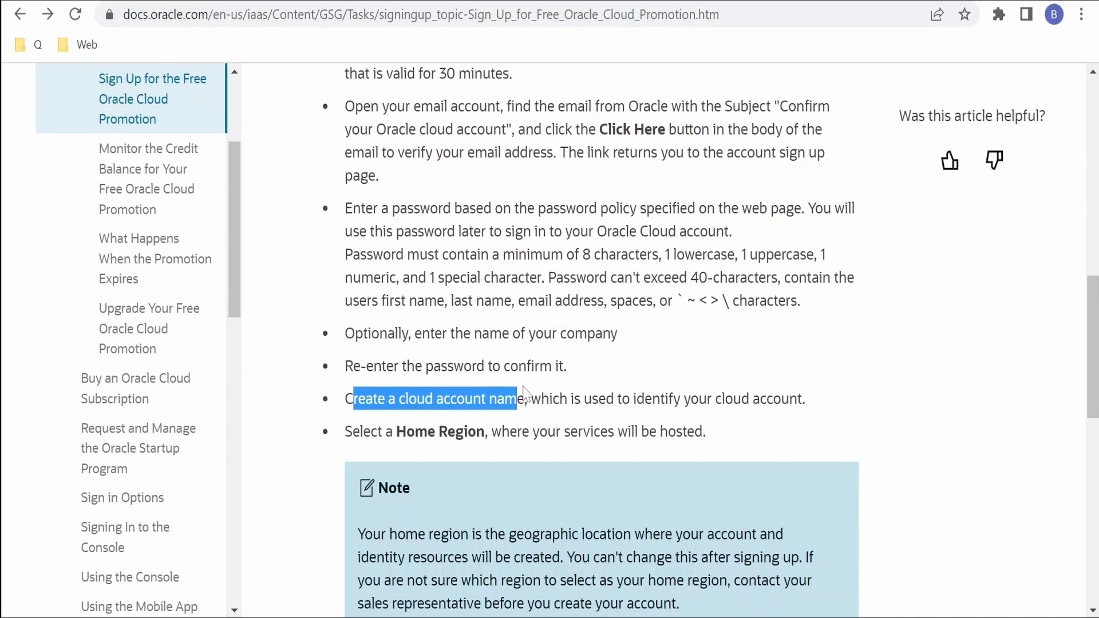
drag(356, 447, 503, 439)
Read the documentation's instructions on terms of use, address, payment verification and starting the trial, and return to the sign-up form
scroll(507, 437, down, 3)
scroll(511, 433, down, 2)
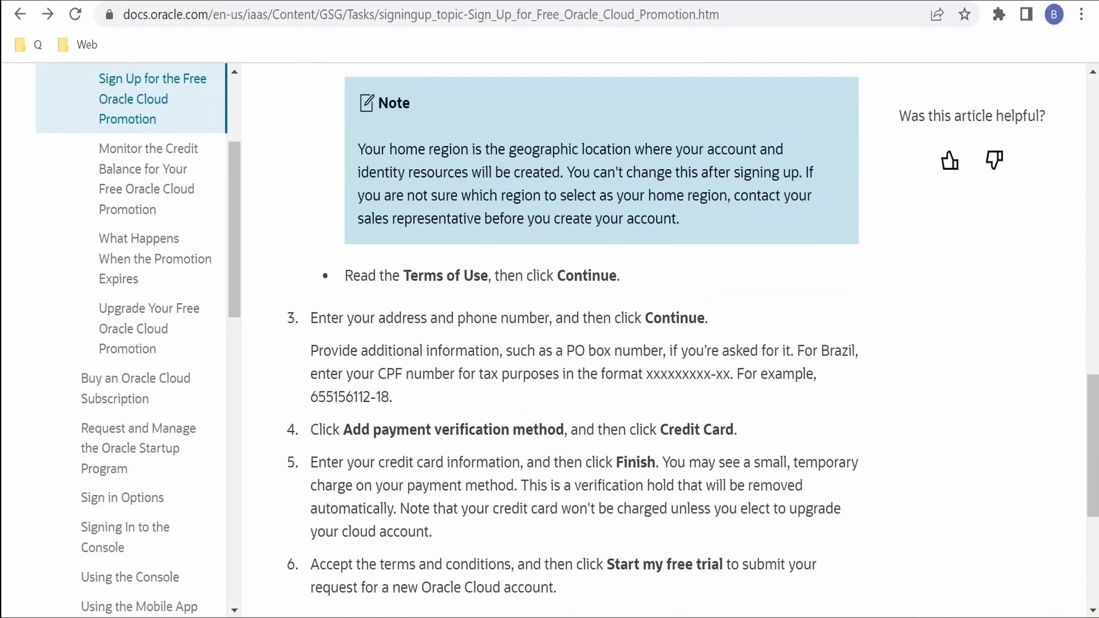
drag(346, 275, 491, 275)
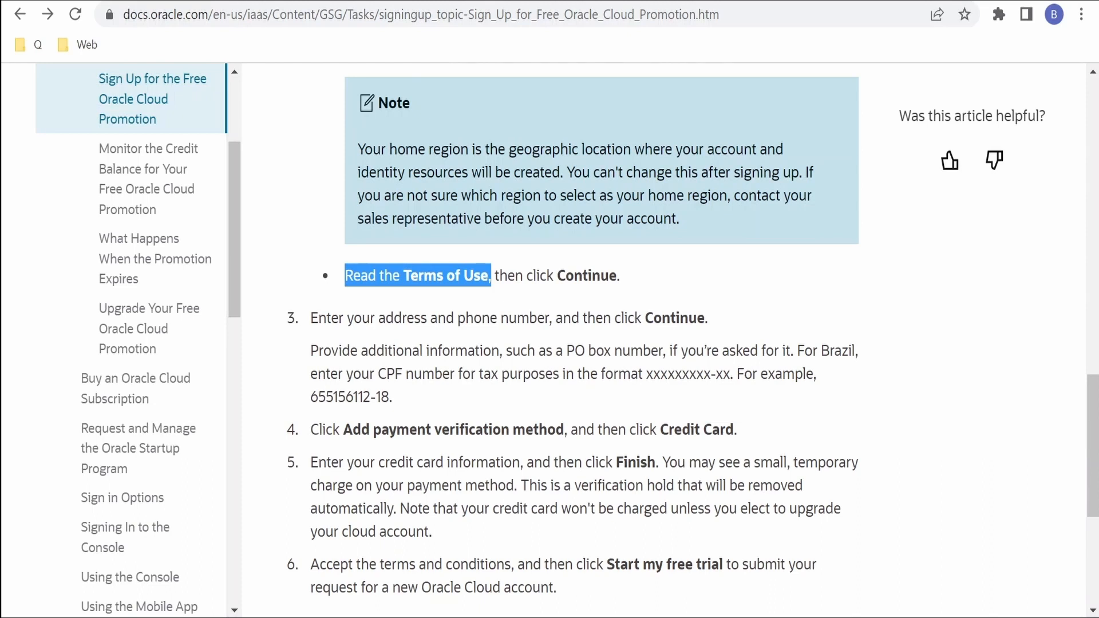
scroll(491, 275, down, 2)
drag(310, 222, 432, 491)
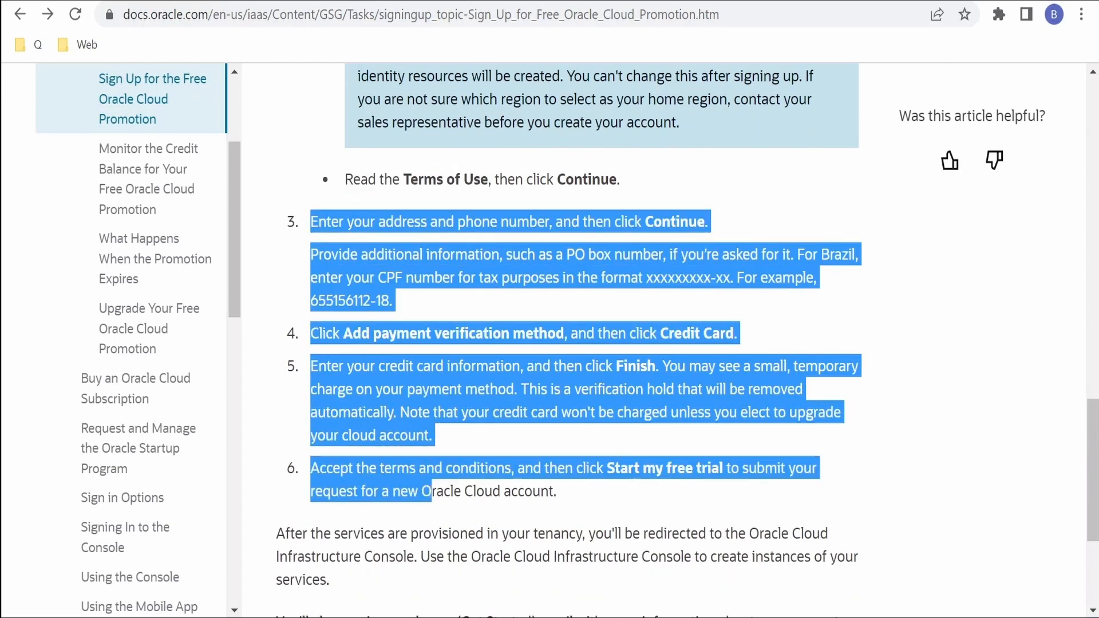
key(ctrl+Tab)
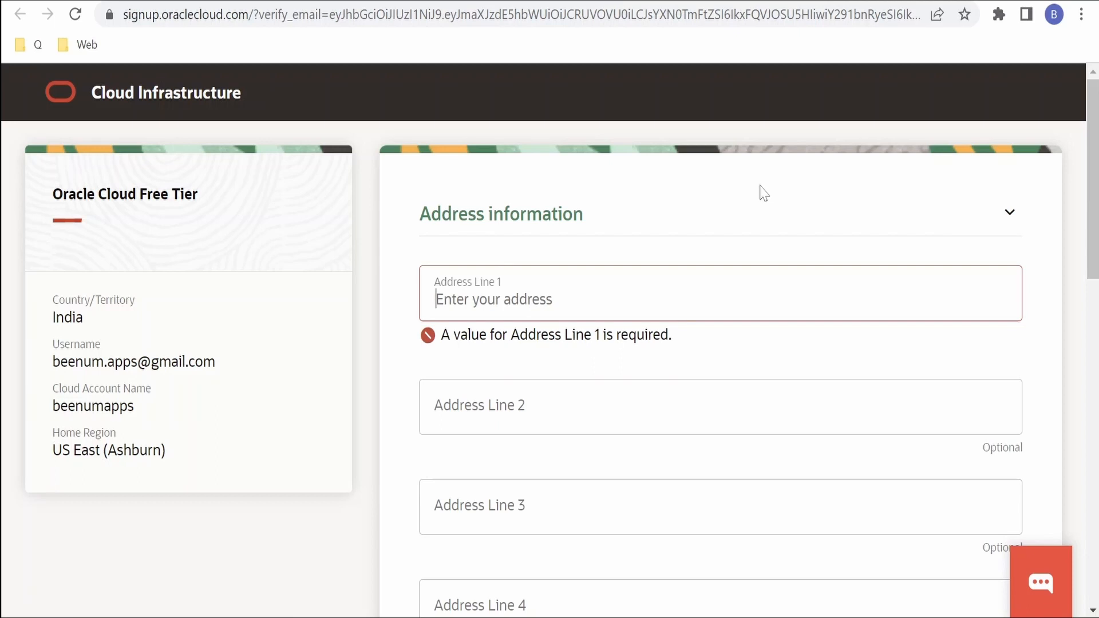
Fill in Address Line 1 through Address Line 4 with the customer's address
text(Bangalore)
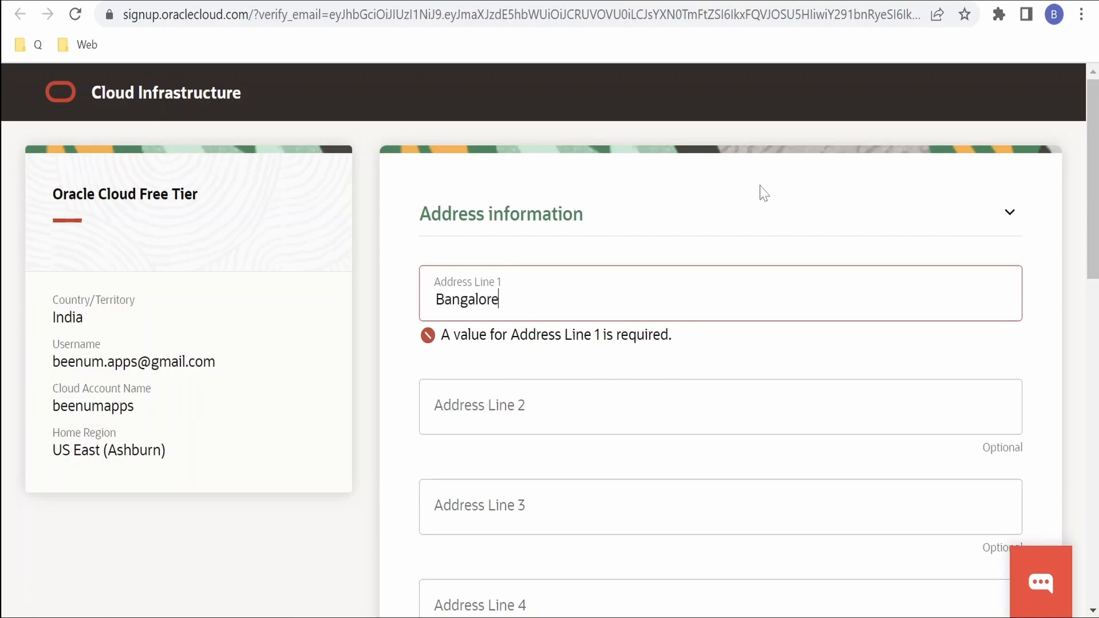
click(611, 411)
text(Ba)
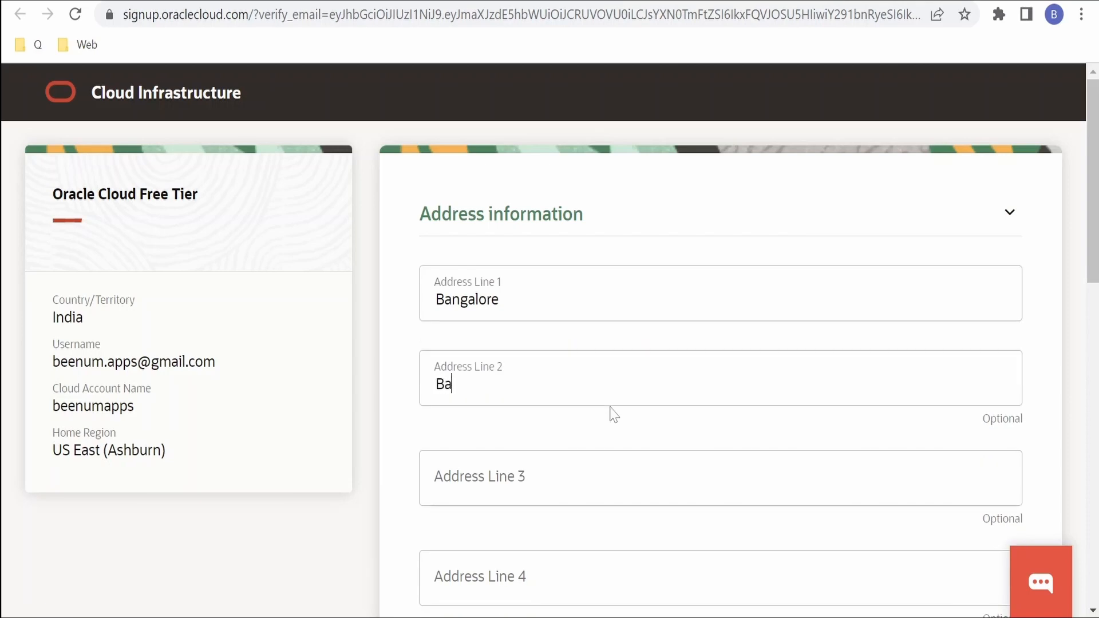
text(ngalore)
click(550, 475)
scroll(551, 475, down, 3)
text(Ba)
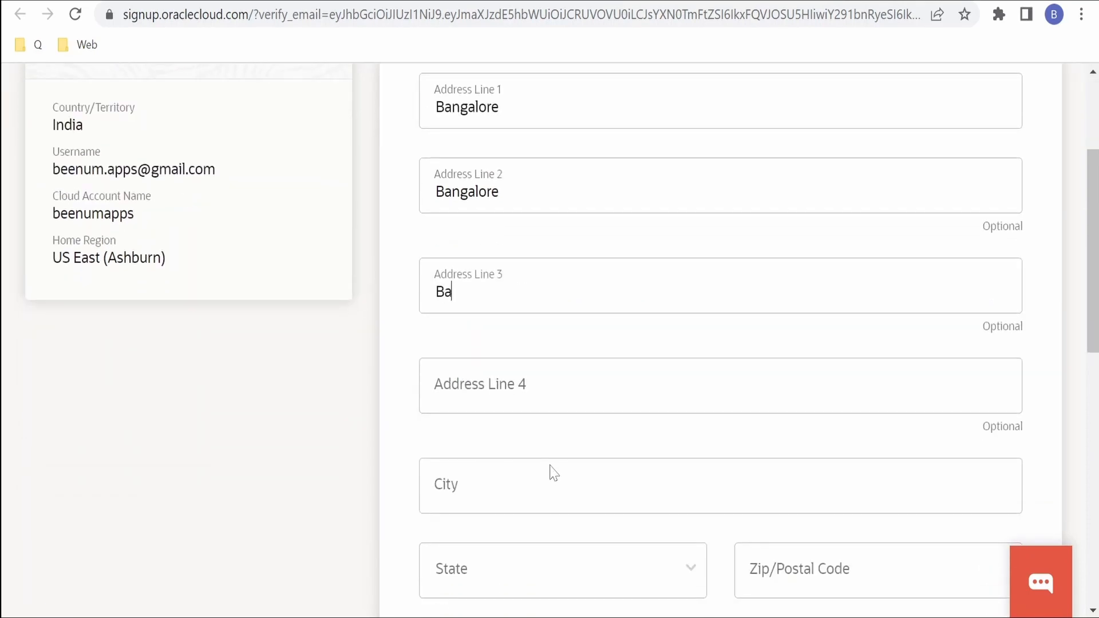
text(ngalore)
key(Tab)
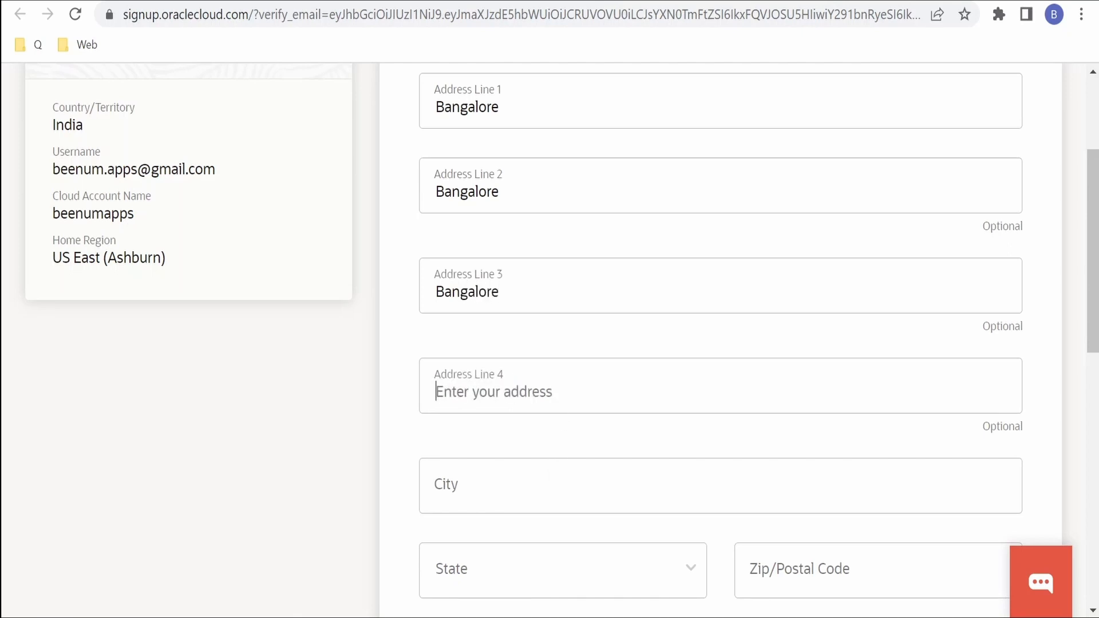
text(Bangalore)
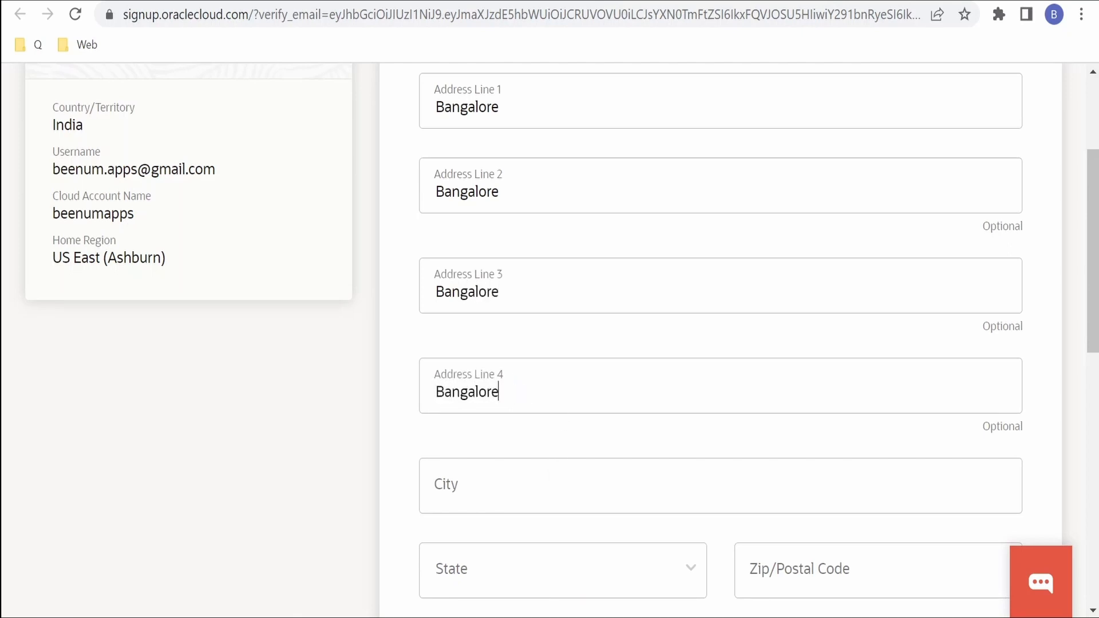
Enter the customer's city and choose the matching state in the address information
scroll(510, 417, down, 2)
click(512, 413)
text(Bam)
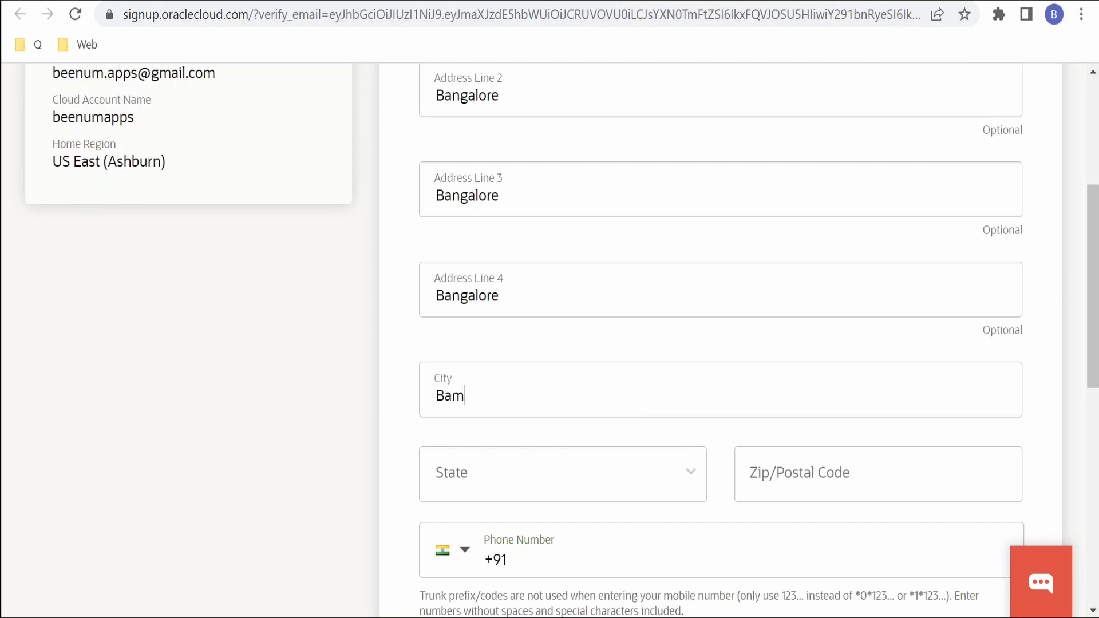
key(BackSpace)
text(ngalore)
click(506, 477)
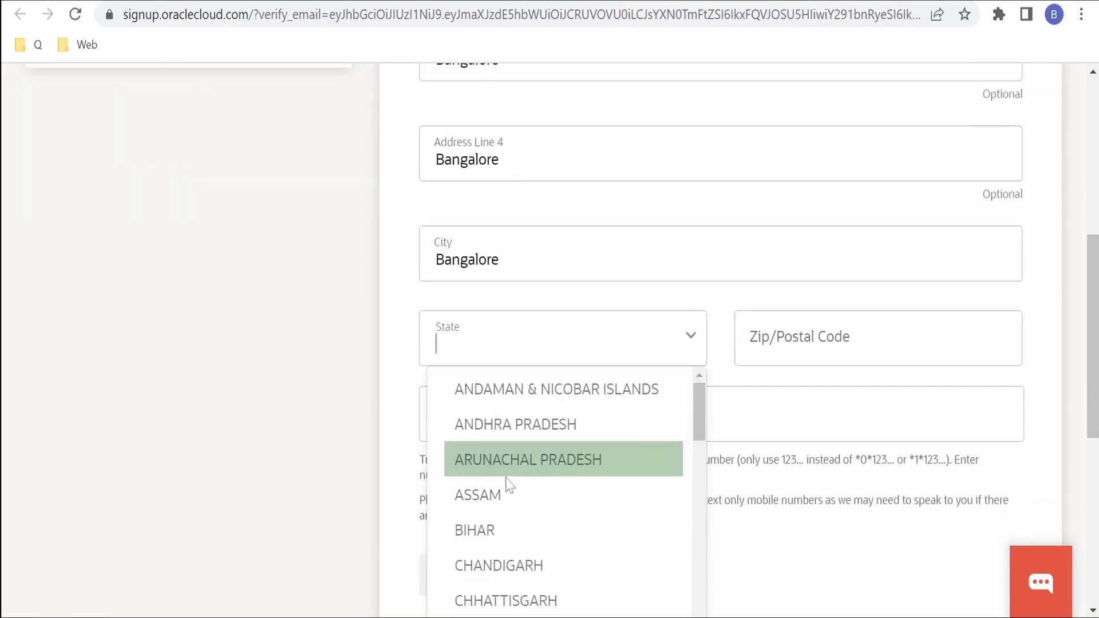
scroll(511, 466, down, 2)
text(karn)
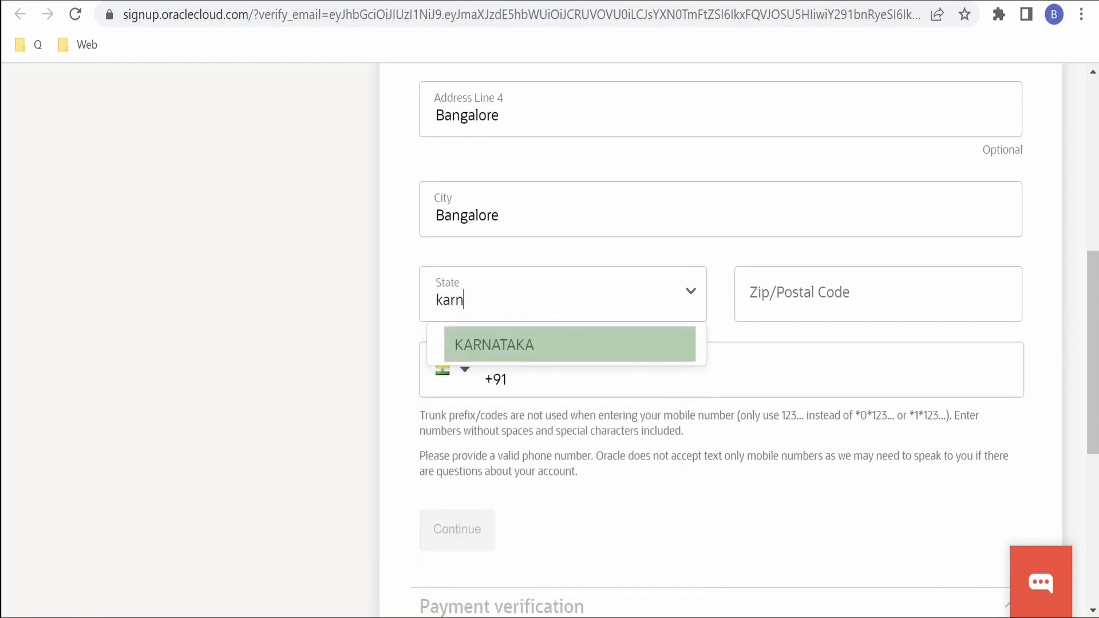
click(575, 360)
Enter the customer's postal code and phone number, and submit the address information to reach payment verification
click(802, 299)
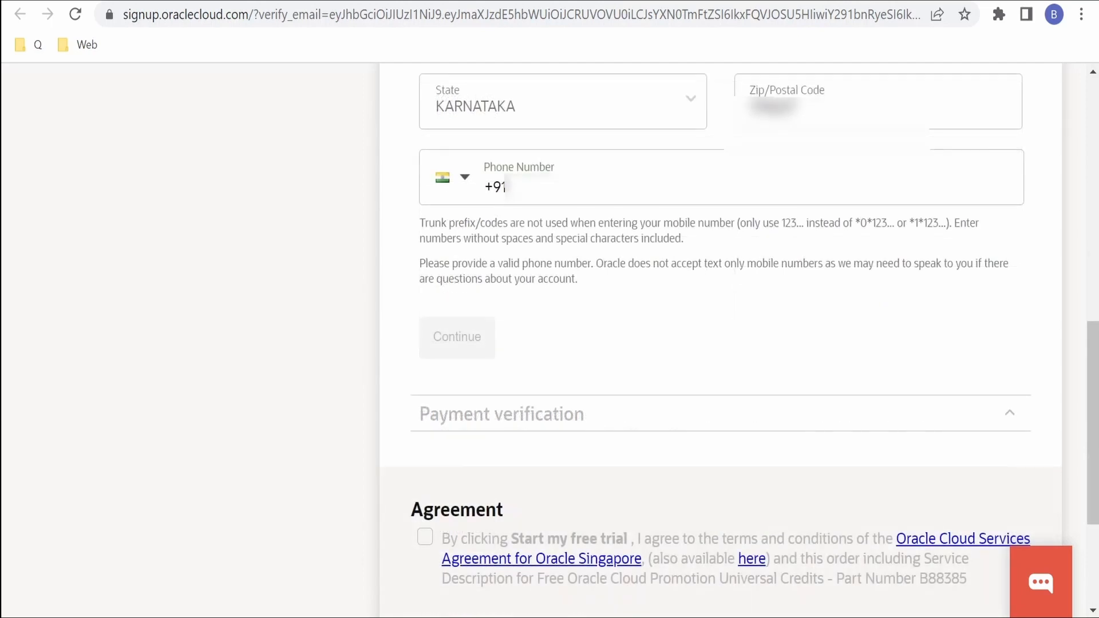
text(***)
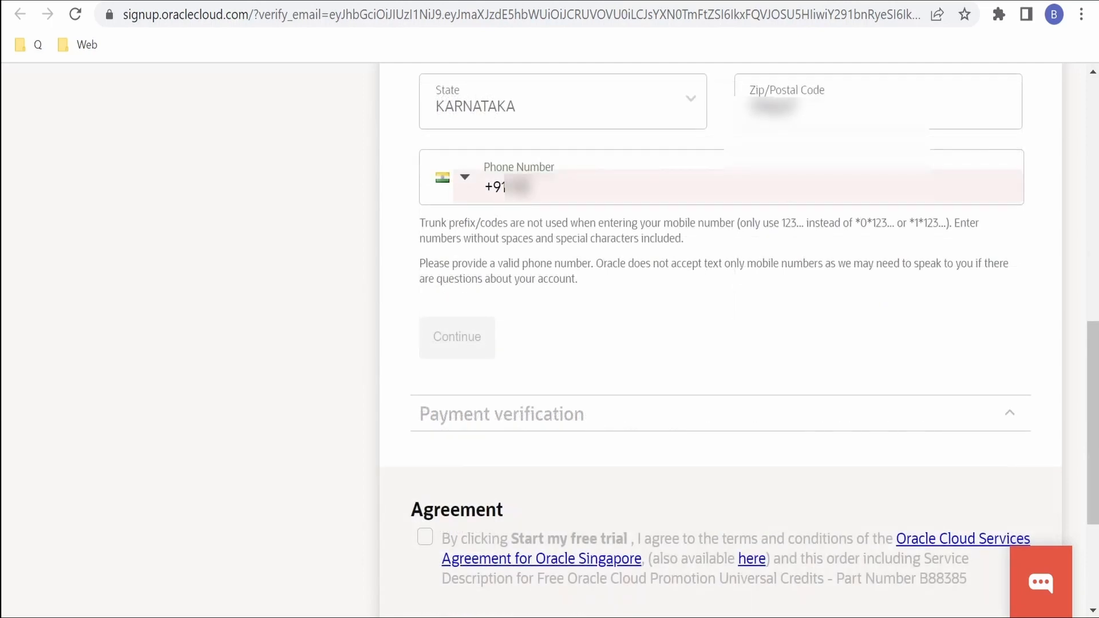
text(*******)
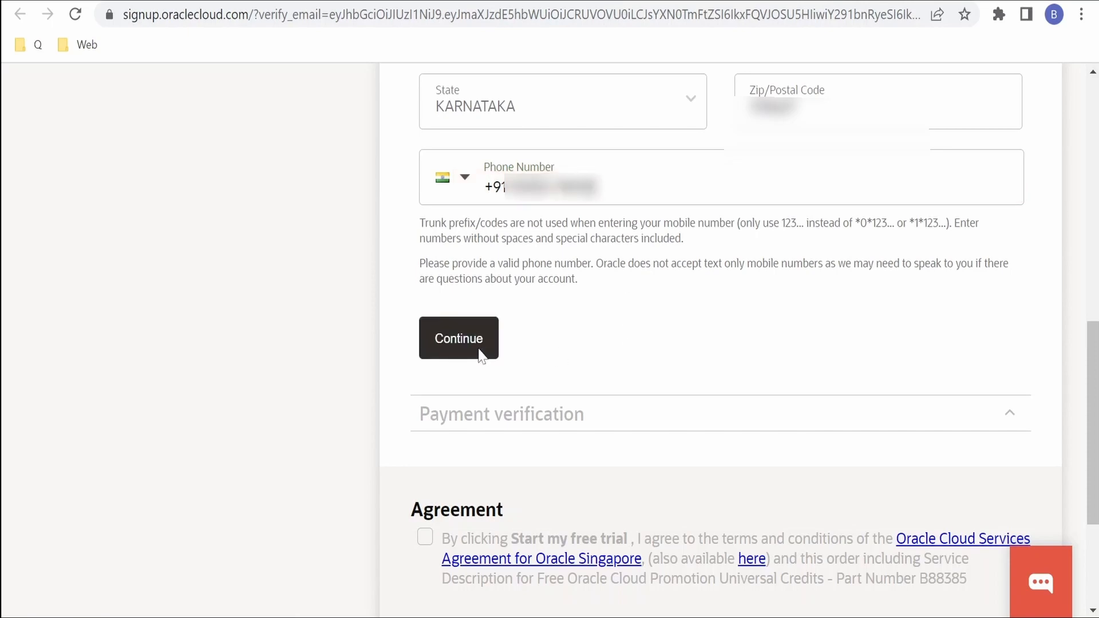
click(483, 351)
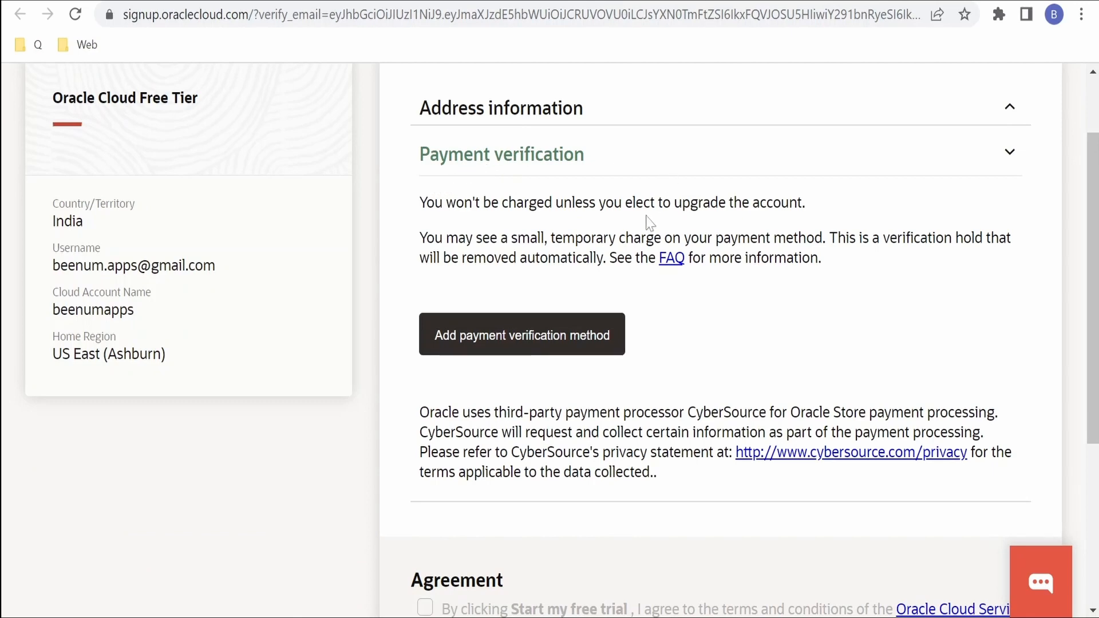
Add a credit card as the payment verification method and choose Visa as its card type
scroll(651, 218, down, 2)
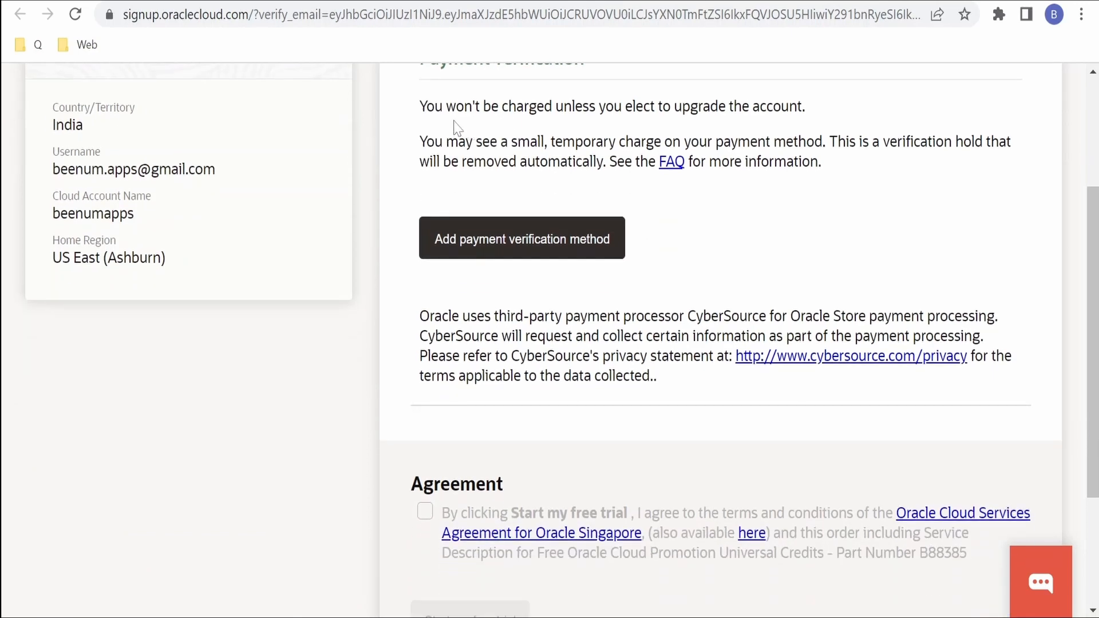
scroll(456, 125, up, 2)
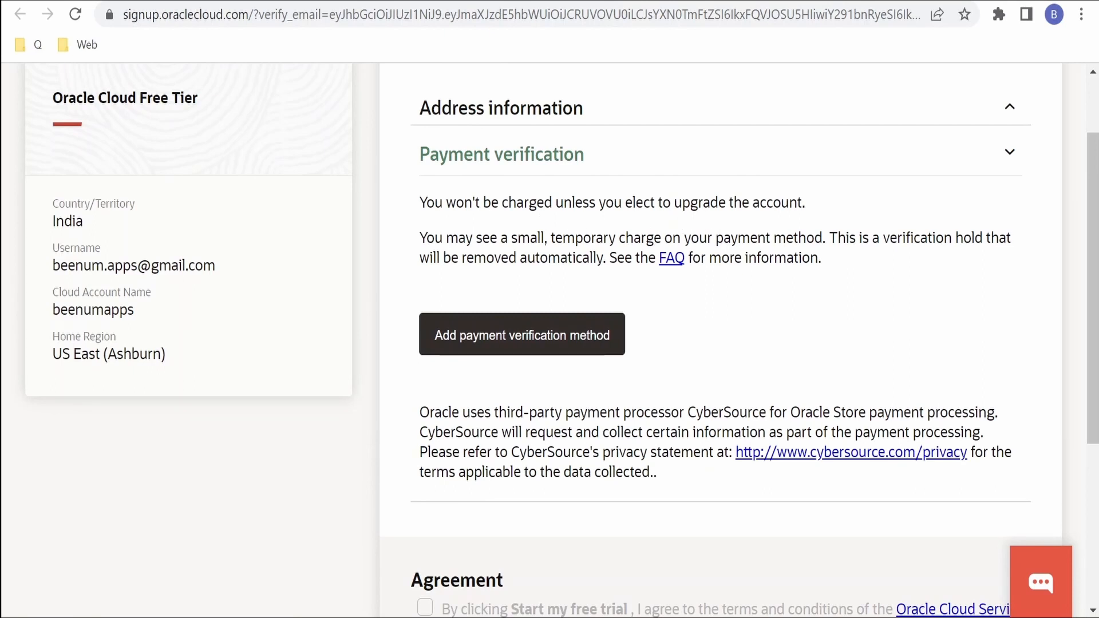
click(521, 338)
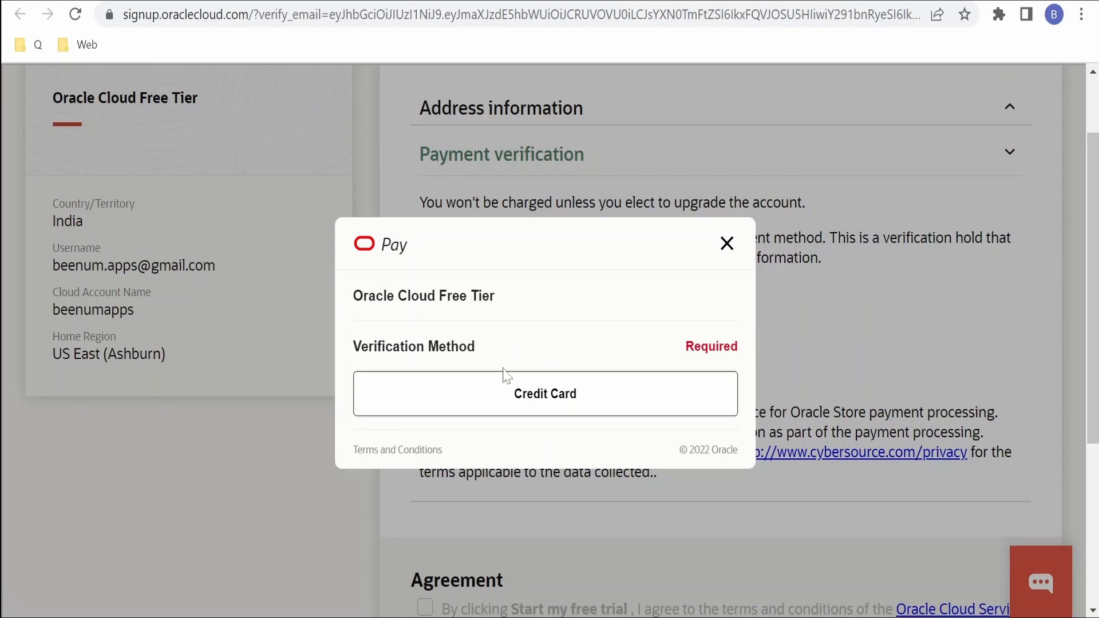
click(525, 394)
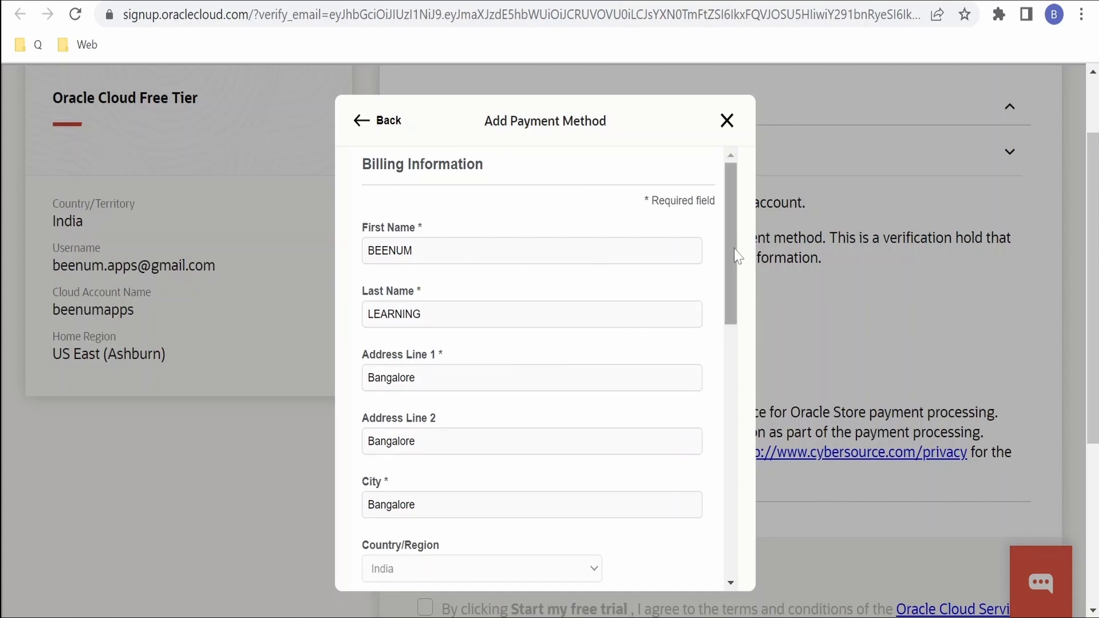
drag(739, 256, 736, 511)
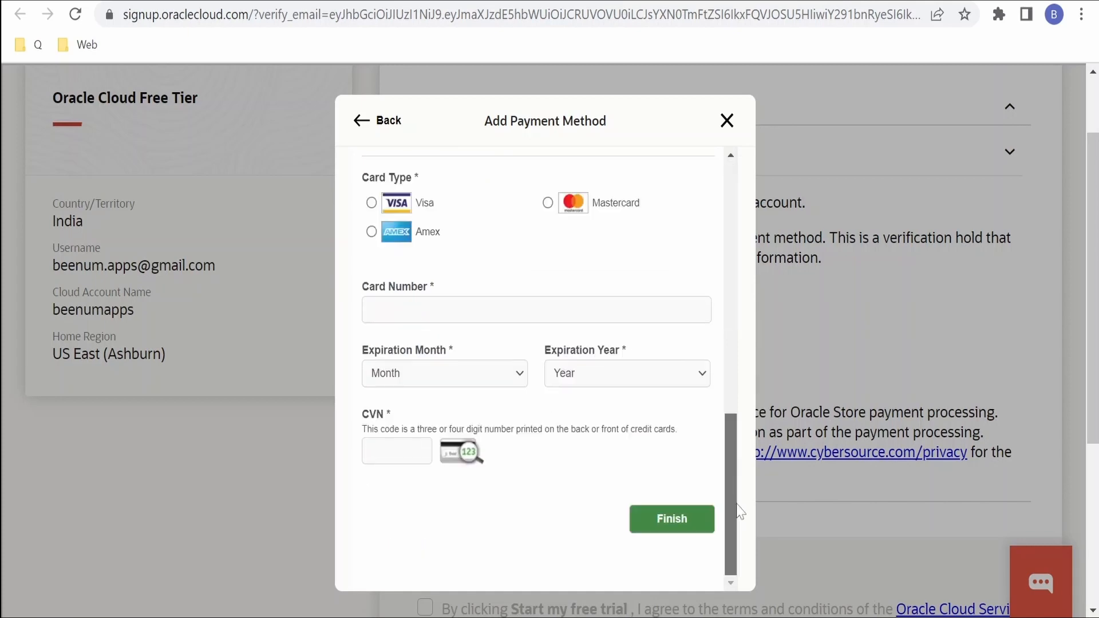
click(372, 203)
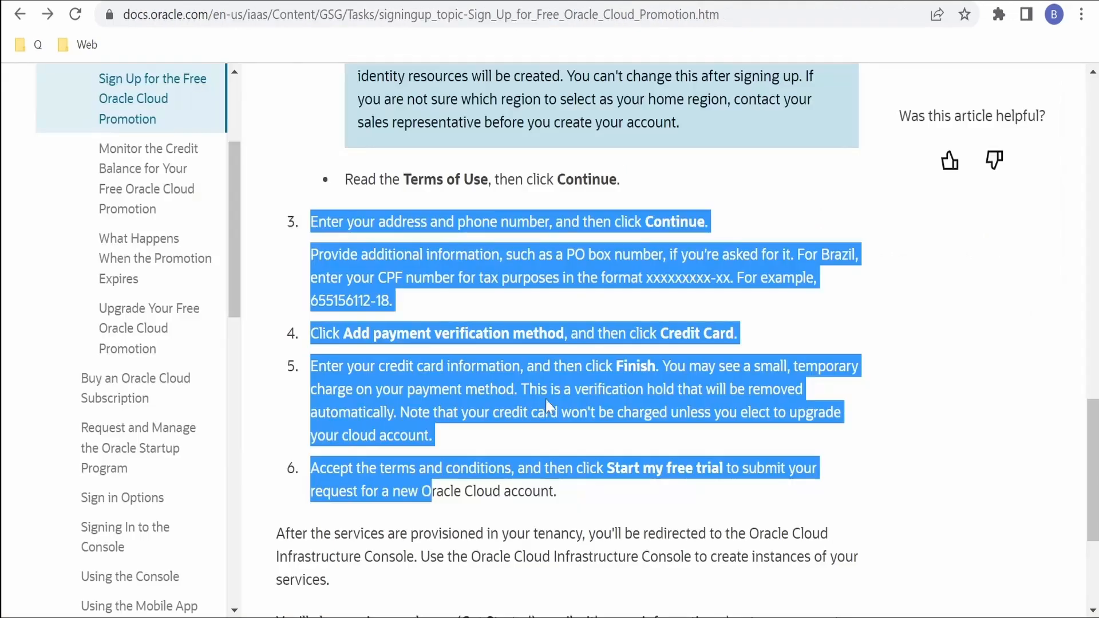
Review the Free Oracle Cloud Promotion sign-up instructions on payment verification, credit card entry and starting the free trial
scroll(509, 381, down, 3)
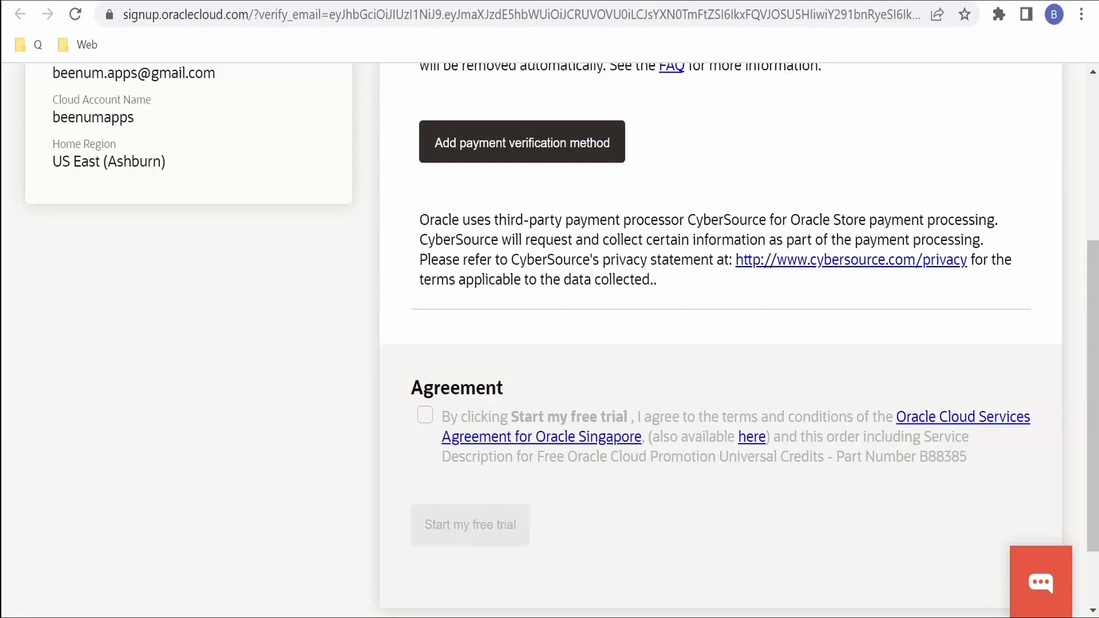
scroll(651, 336, up, 2)
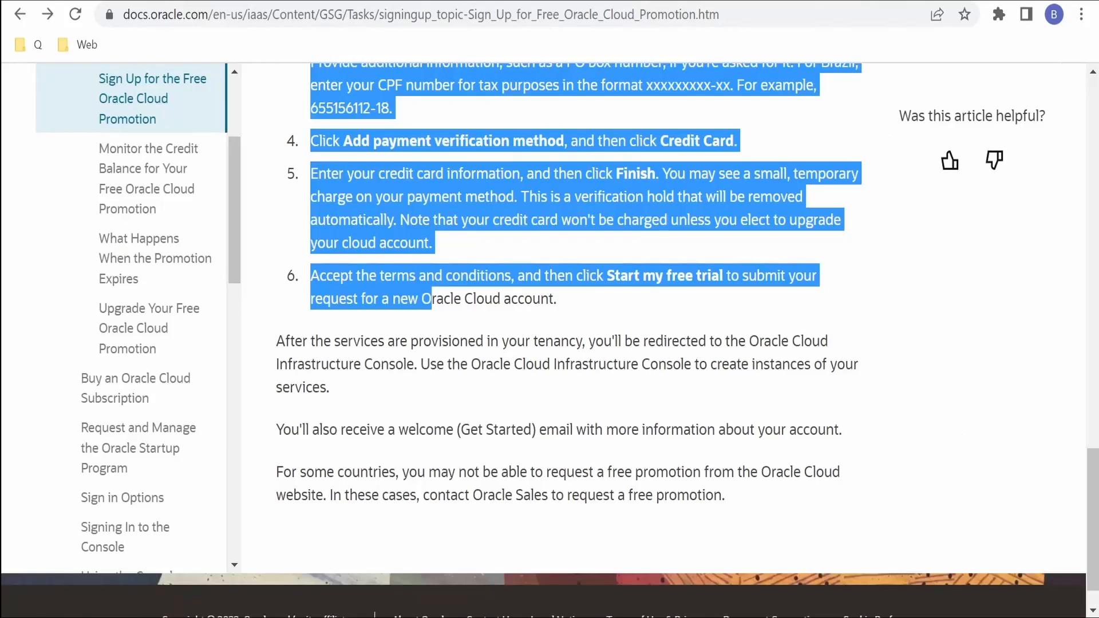
click(444, 449)
scroll(428, 387, up, 3)
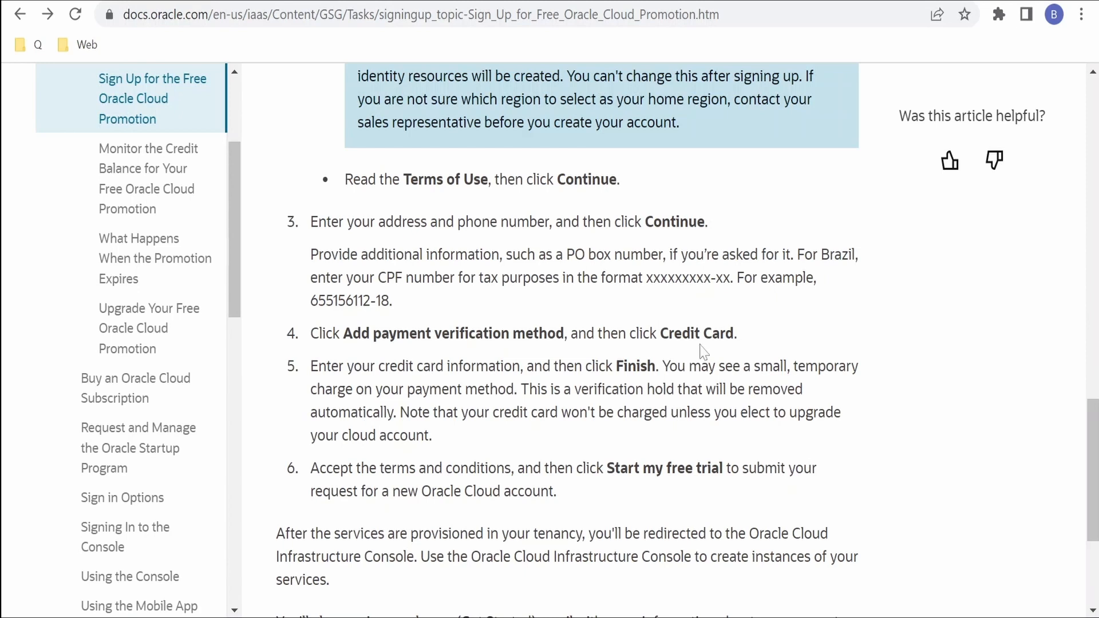
drag(750, 343, 663, 334)
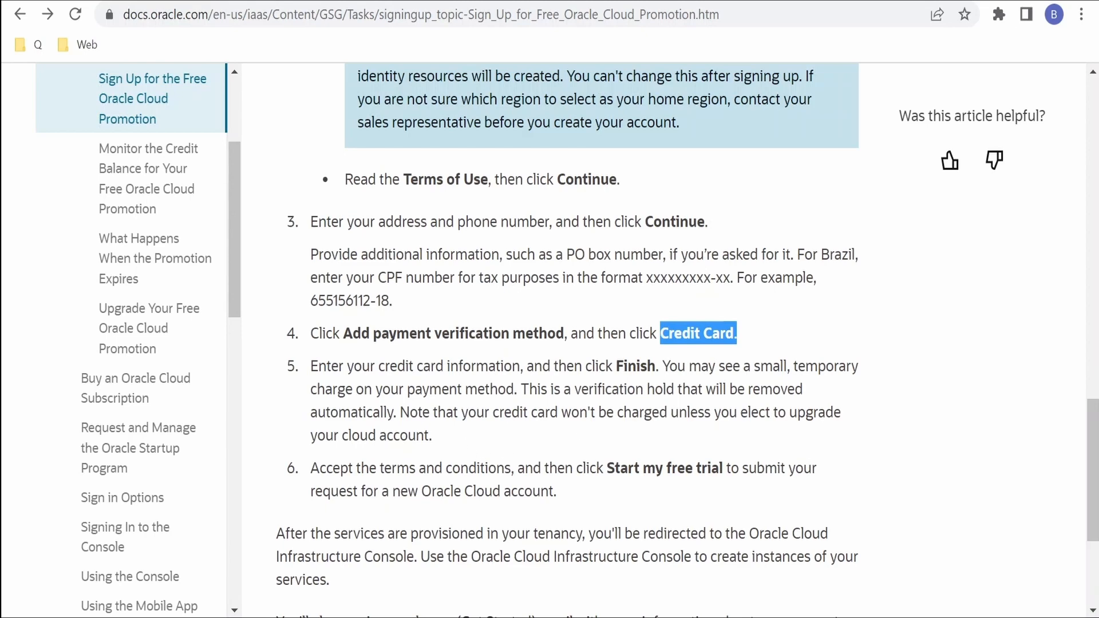
drag(432, 436, 345, 366)
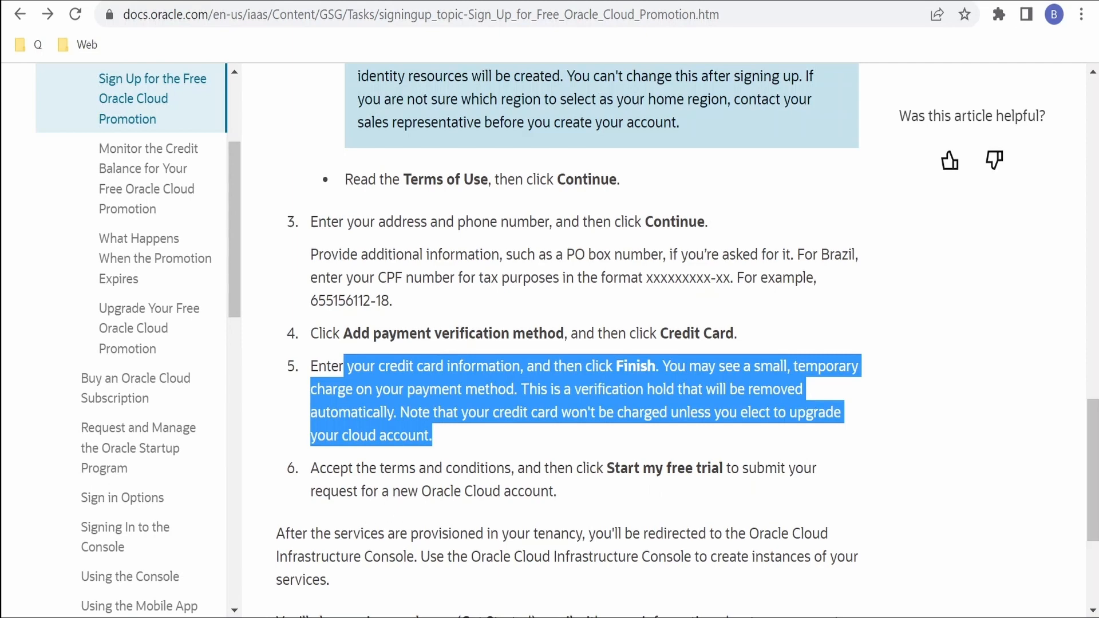
scroll(573, 492, down, 2)
scroll(574, 491, down, 2)
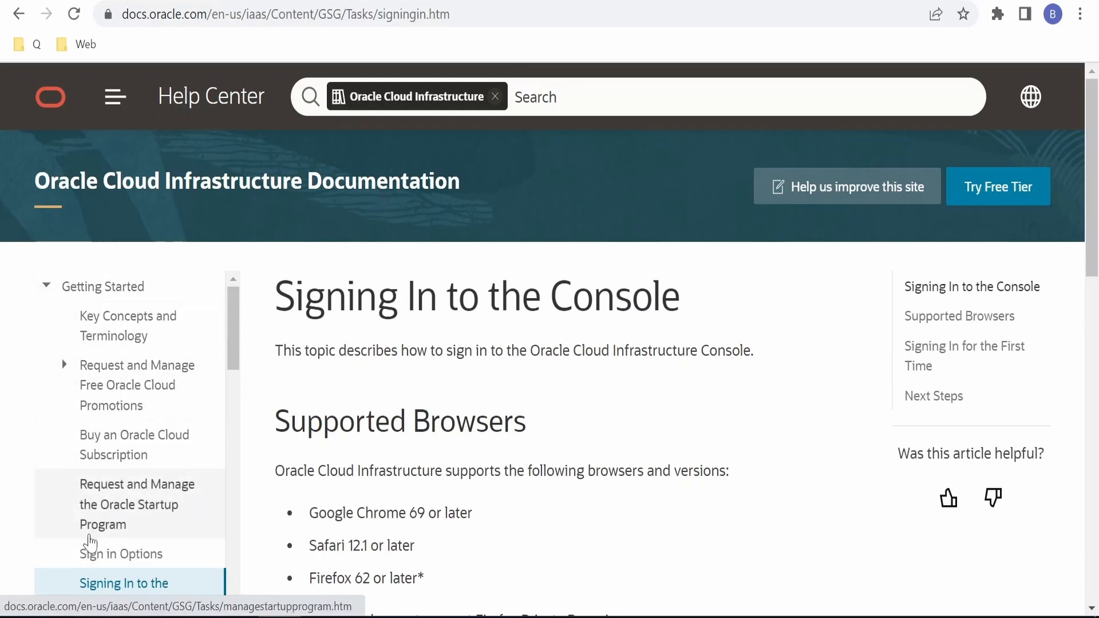
Read the Signing In to the Console topic and check the cloud account name in the Free Tier sign-up summary
scroll(90, 388, down, 2)
scroll(104, 465, up, 1)
scroll(104, 465, up, 1)
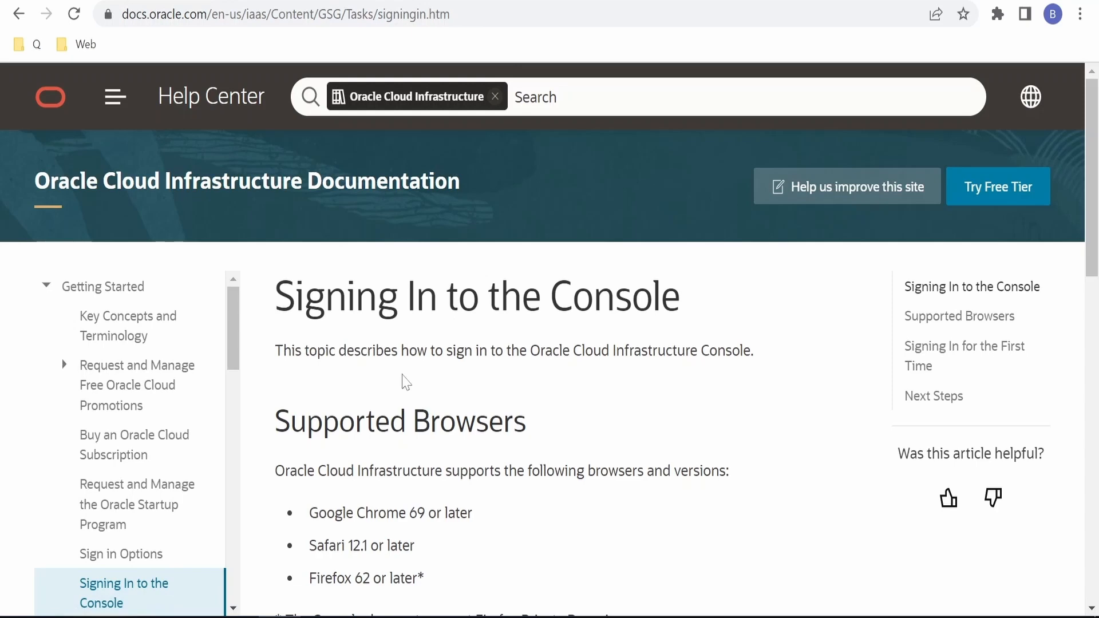
scroll(453, 349, down, 3)
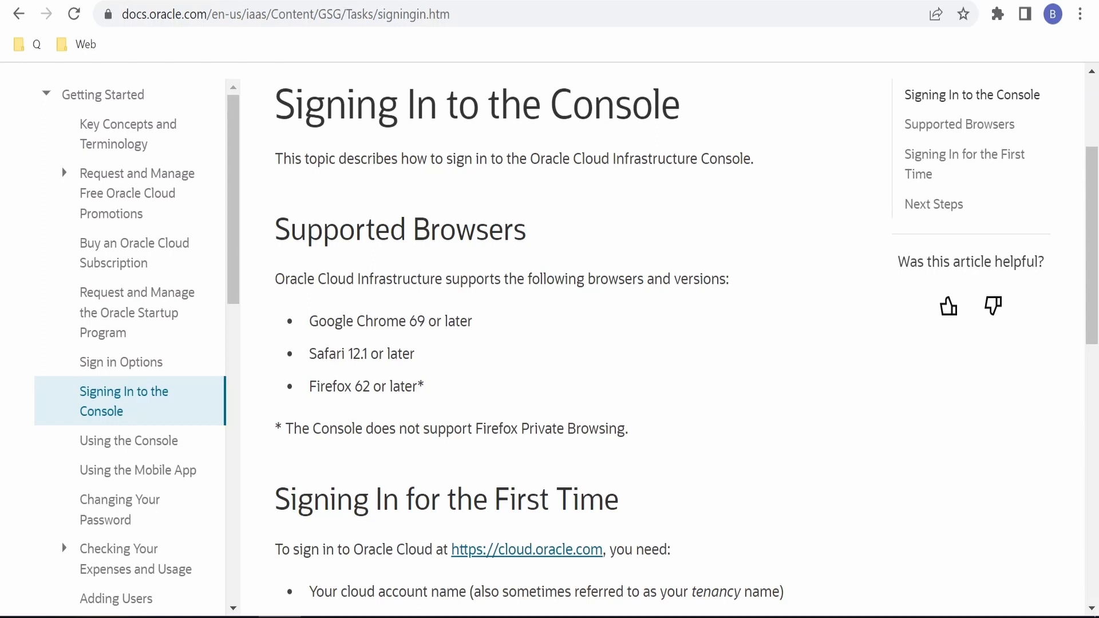
scroll(550, 344, down, 5)
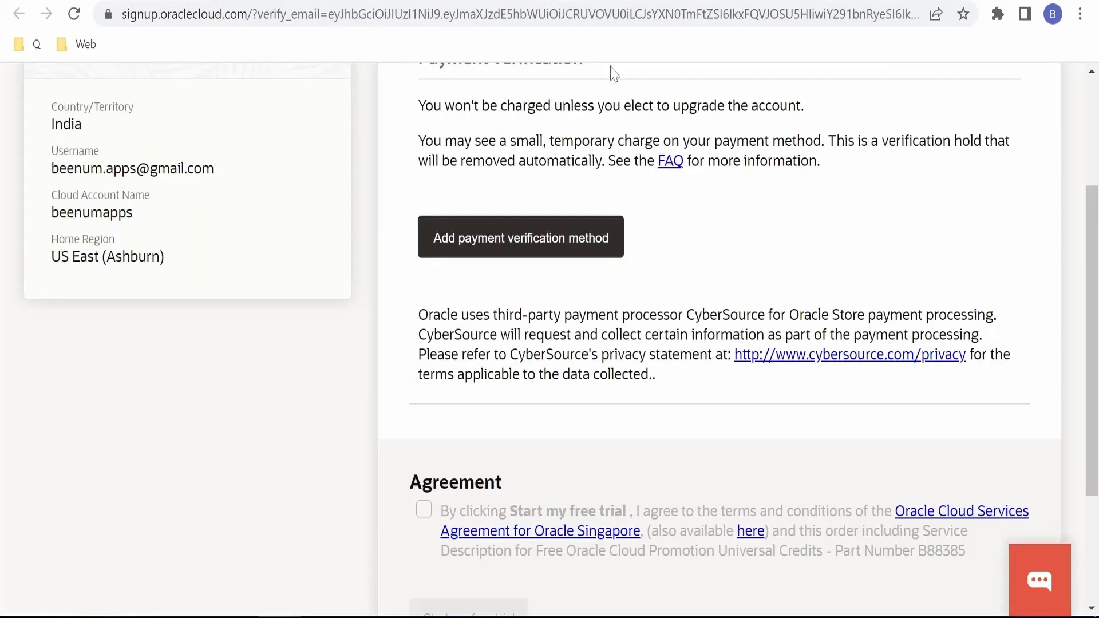
scroll(243, 351, up, 3)
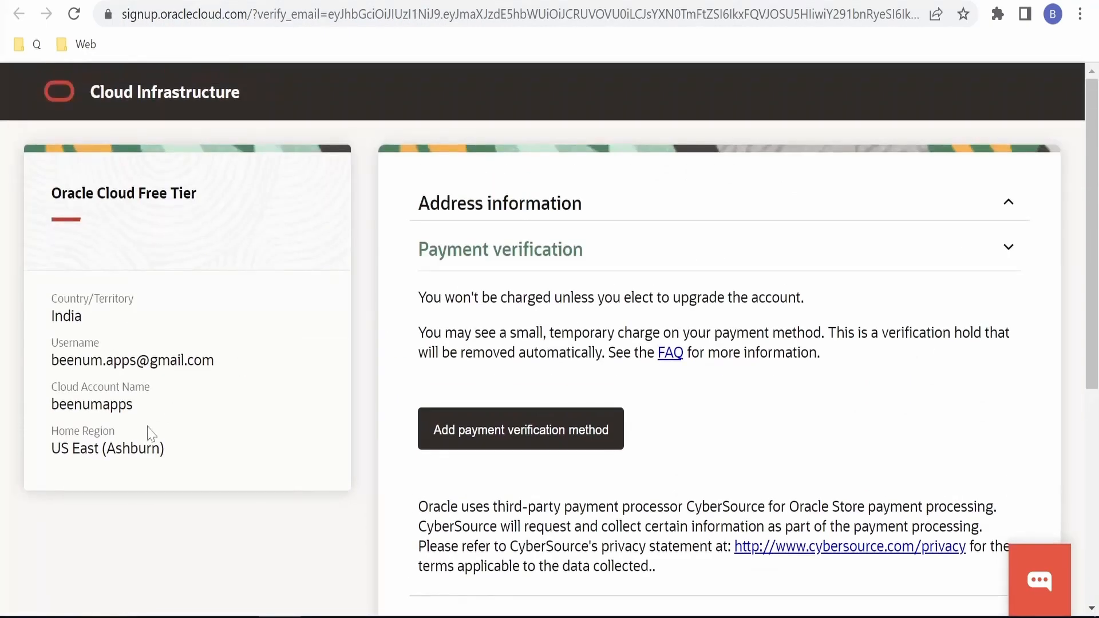
drag(159, 408, 49, 399)
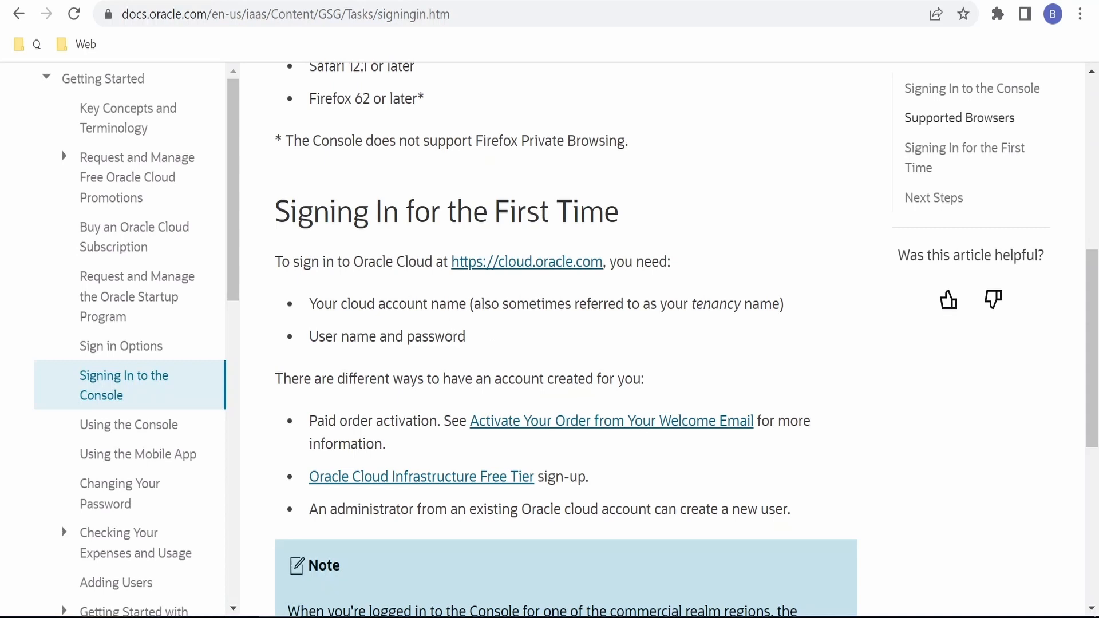
click(557, 264)
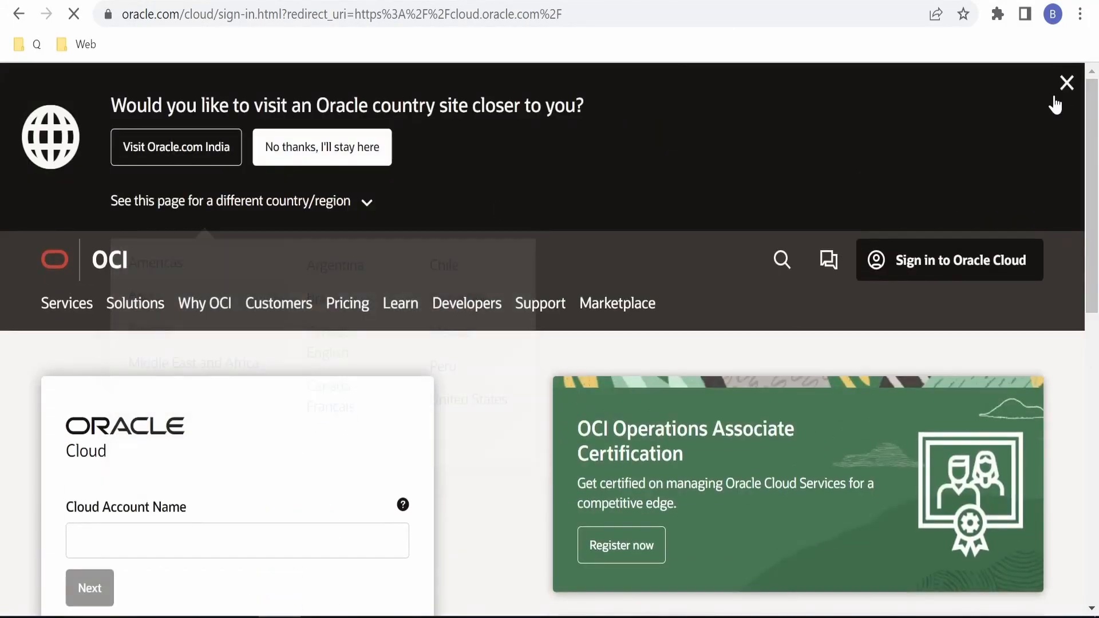
click(1064, 82)
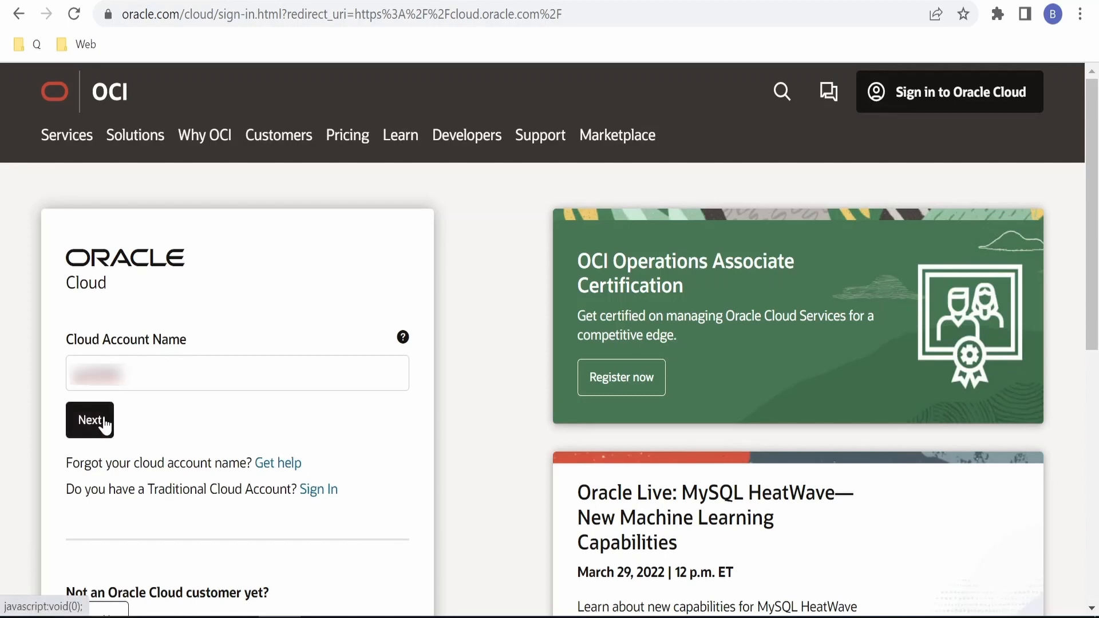
click(104, 417)
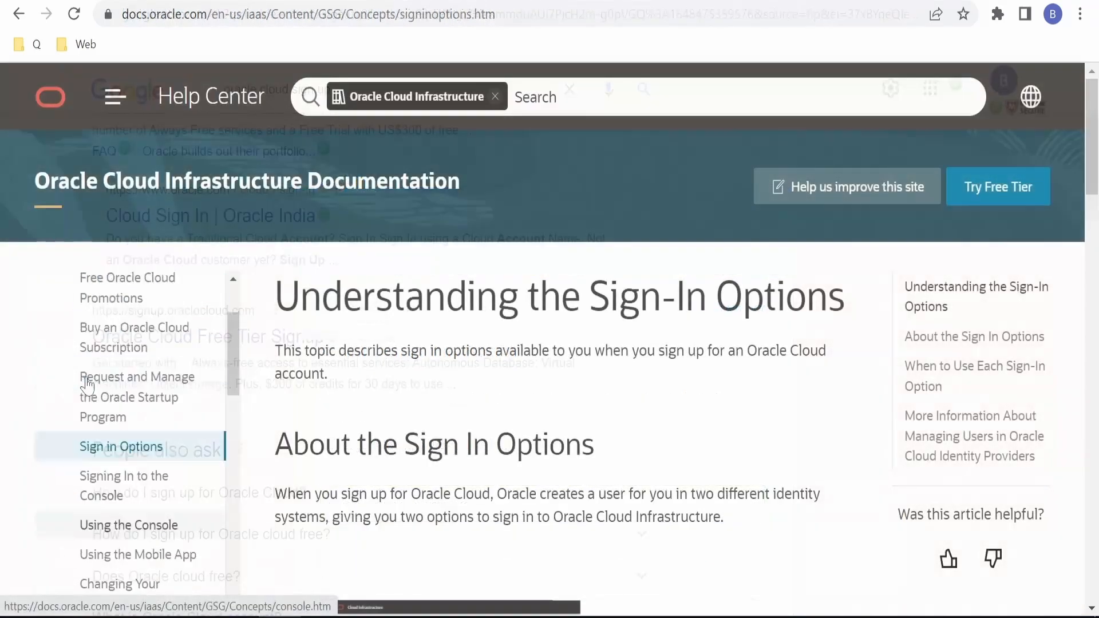
Read About the Sign In Options, examining the diagram of the two identity systems and the Oracle Identity Cloud Service section
scroll(86, 384, up, 2)
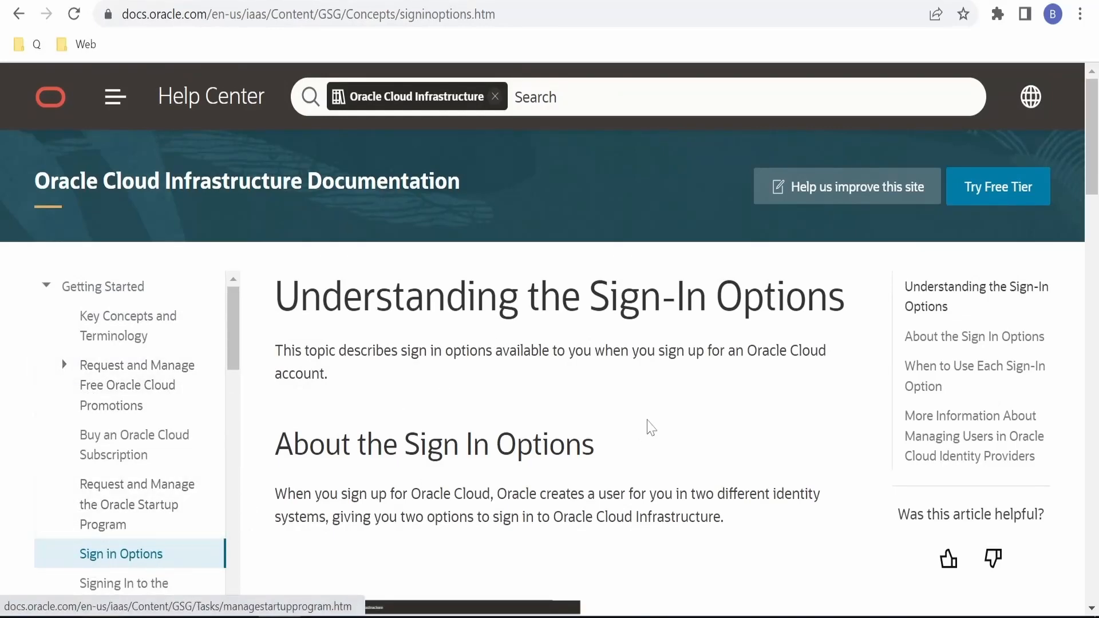
scroll(649, 430, down, 5)
scroll(650, 429, down, 1)
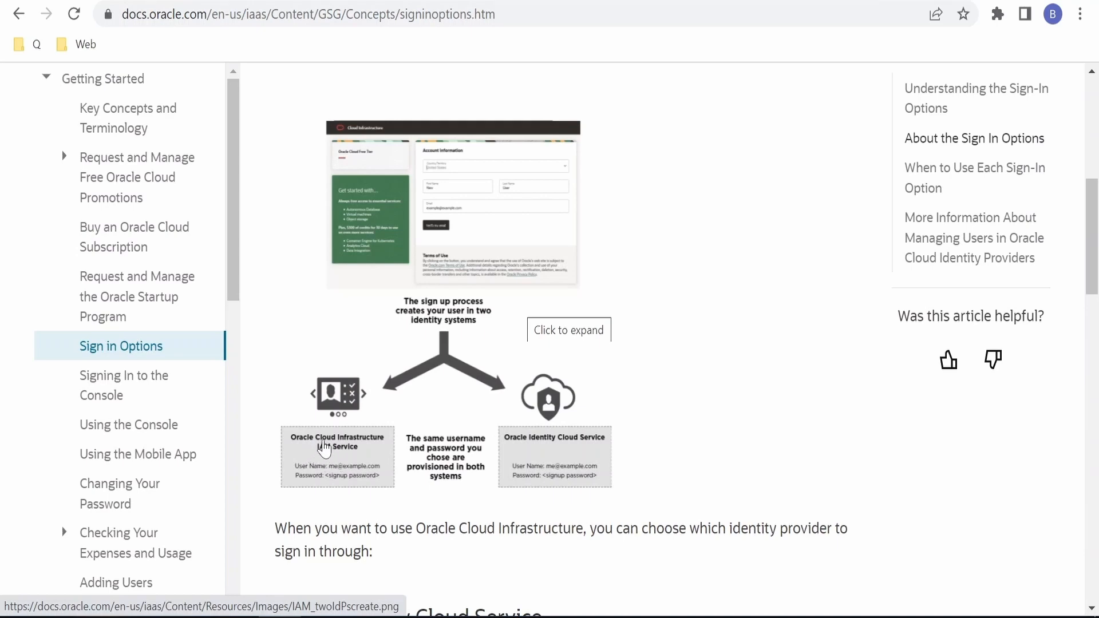
scroll(540, 461, down, 3)
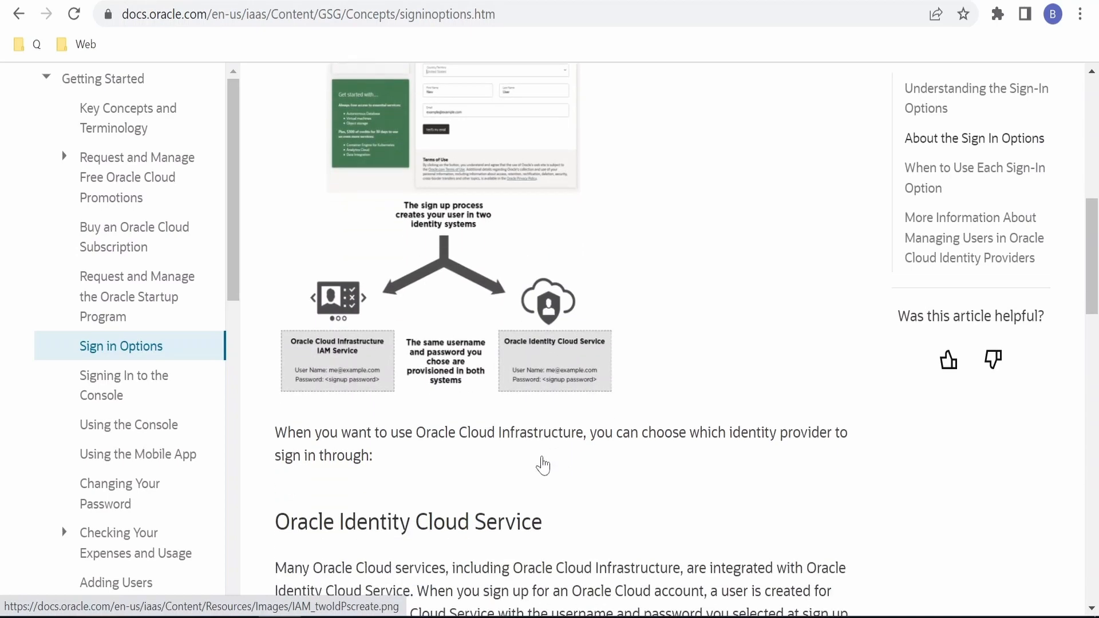
scroll(546, 468, down, 2)
scroll(547, 468, up, 2)
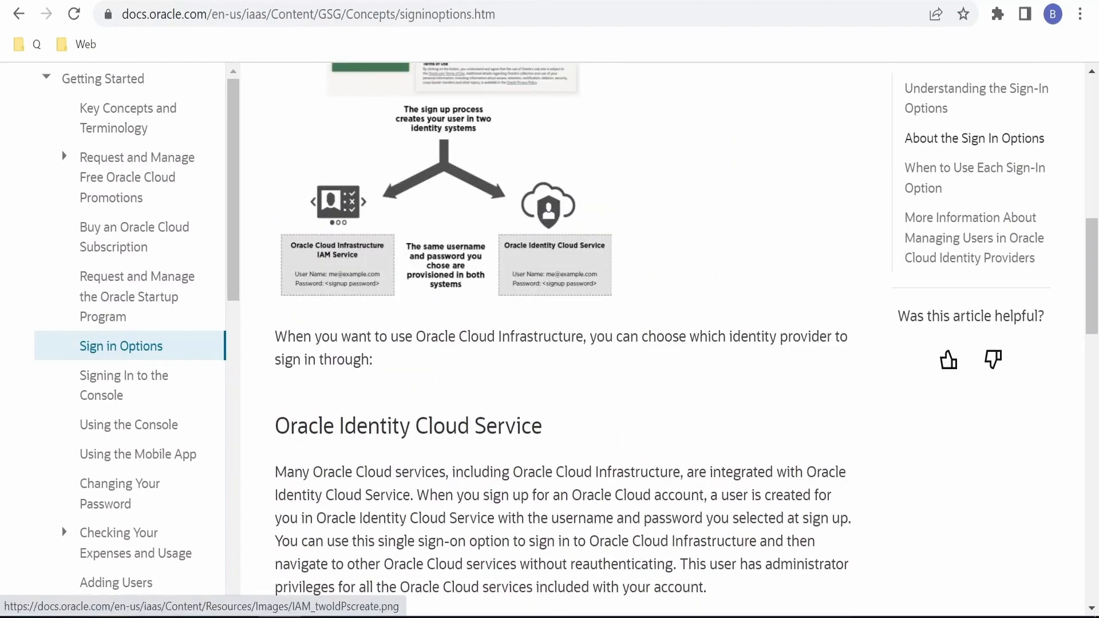
scroll(497, 372, down, 3)
scroll(447, 327, up, 3)
scroll(457, 222, up, 1)
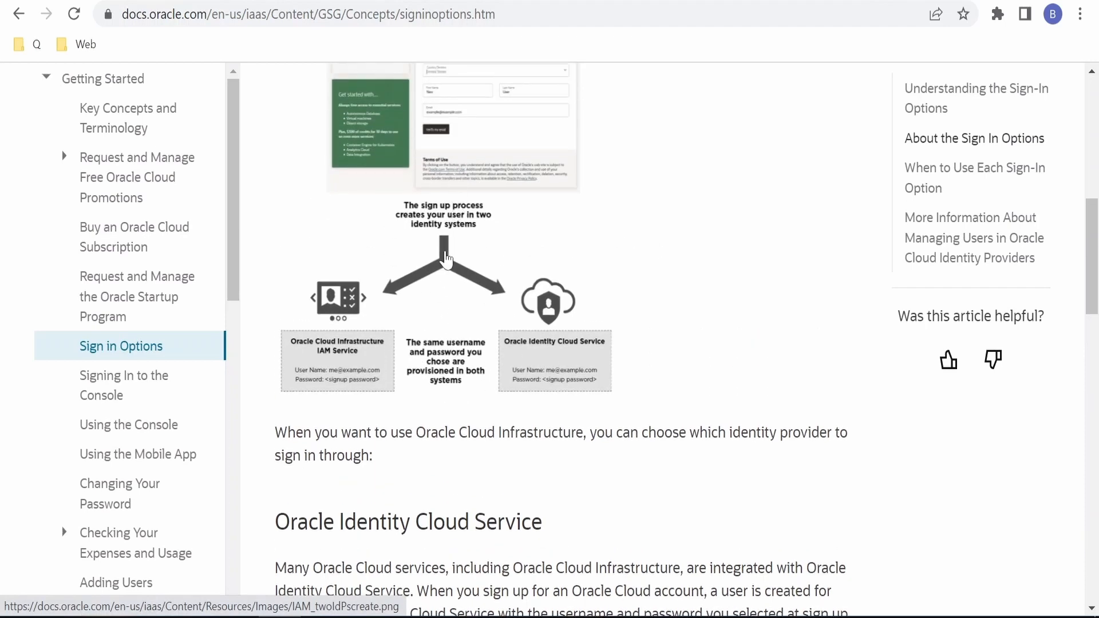
Examine how IAM and Identity Cloud Service passwords are managed separately, and read When to Use Each Sign-In Option
scroll(660, 412, down, 7)
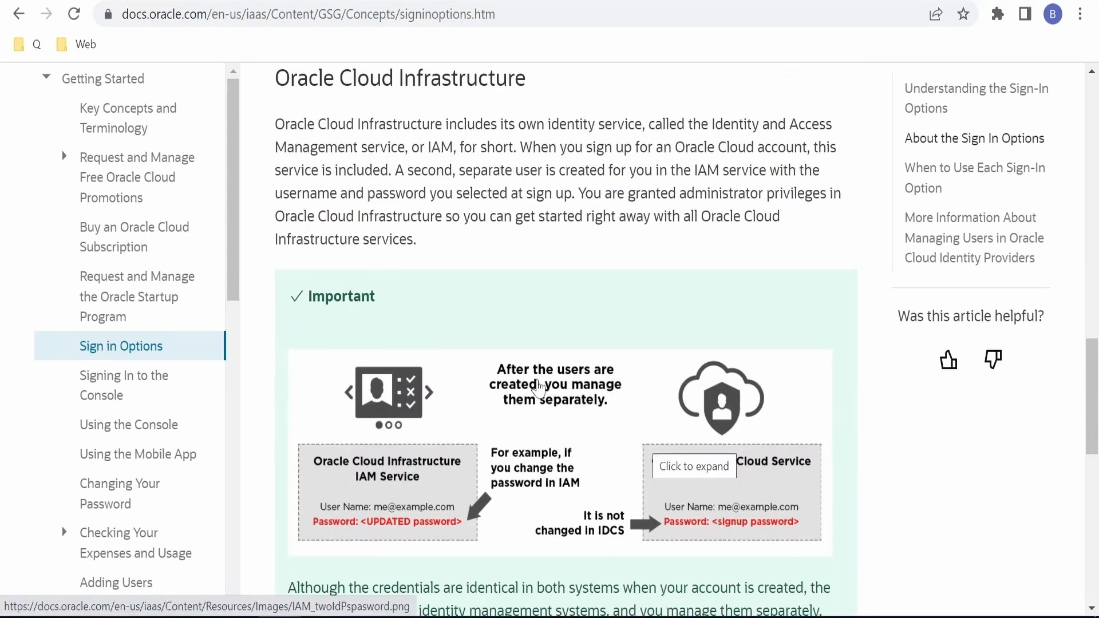
scroll(698, 453, down, 2)
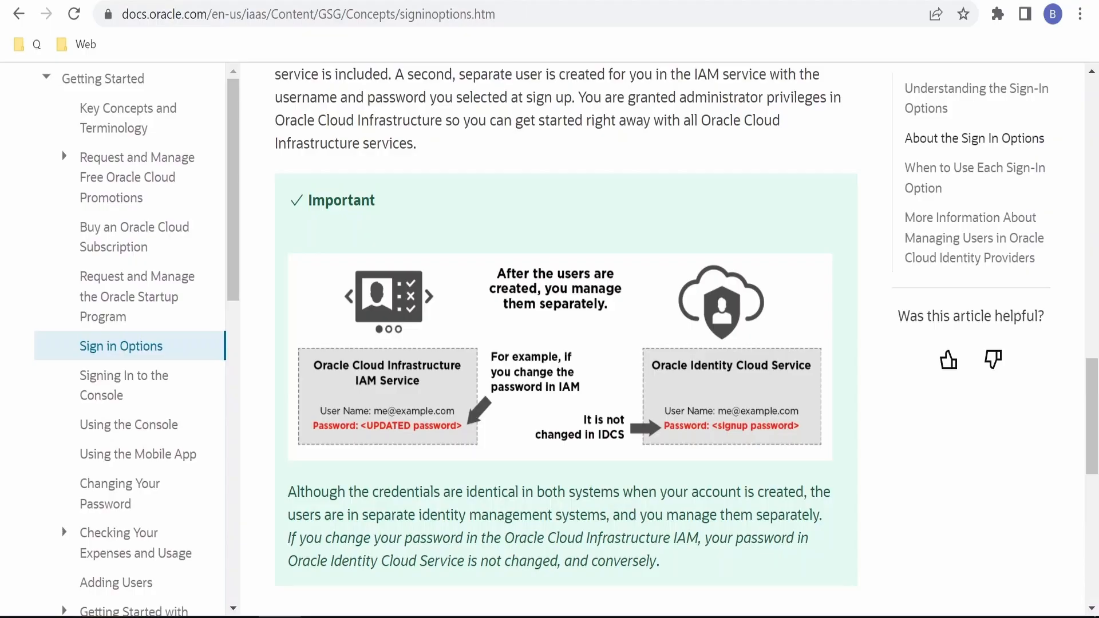
scroll(794, 465, down, 2)
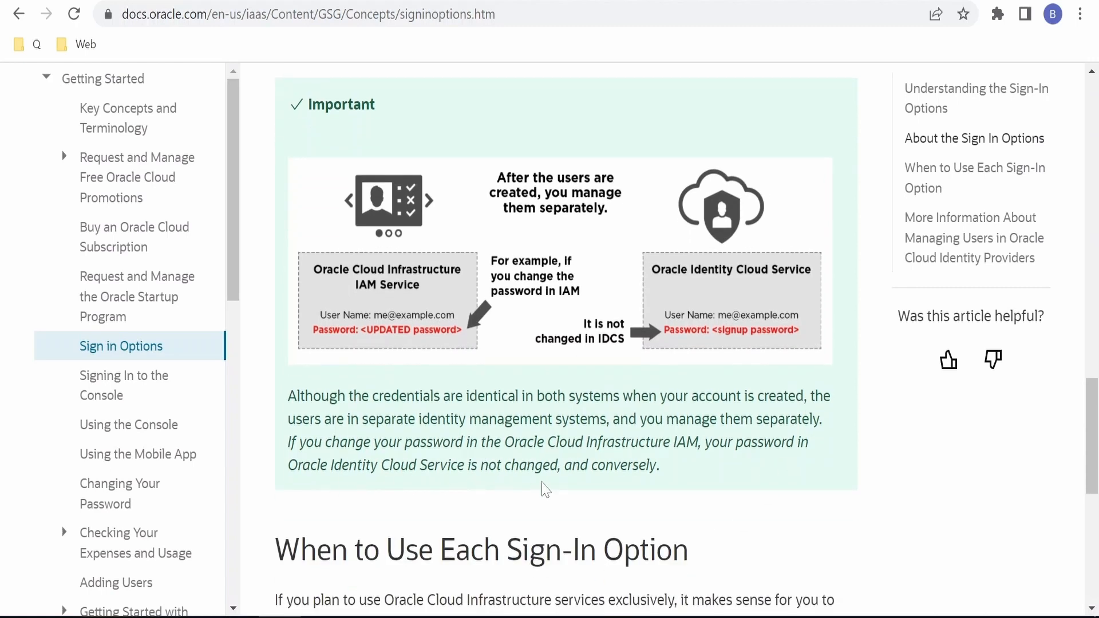
scroll(545, 490, down, 4)
scroll(503, 535, down, 4)
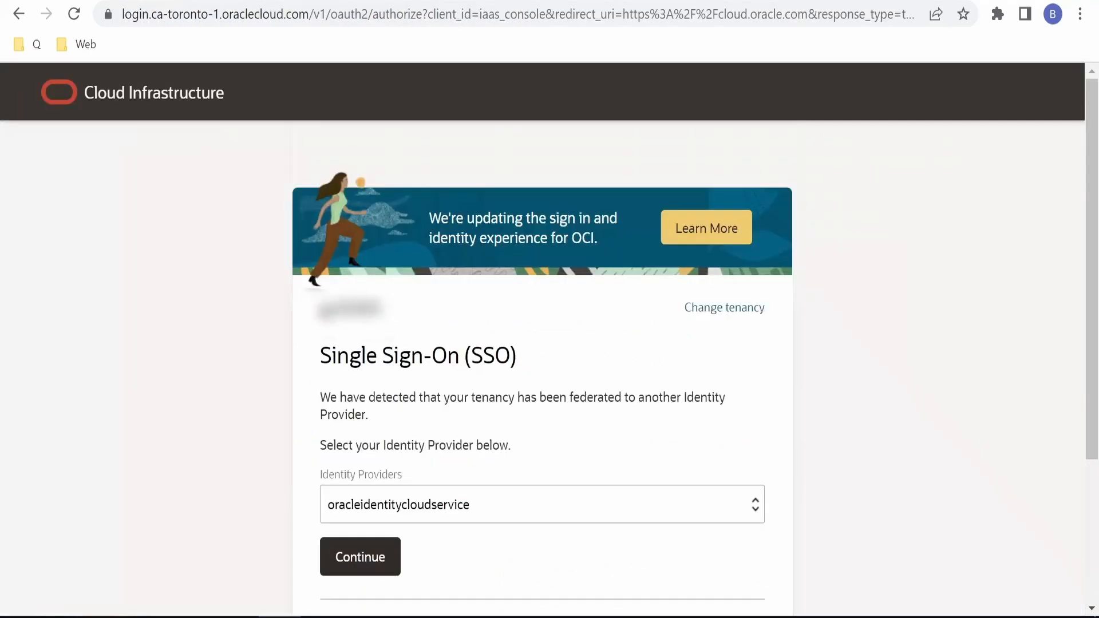
Expand Oracle Cloud Infrastructure Direct Sign-In to view its fields, and continue through single sign-on with oracleidentitycloudservice
scroll(633, 466, down, 3)
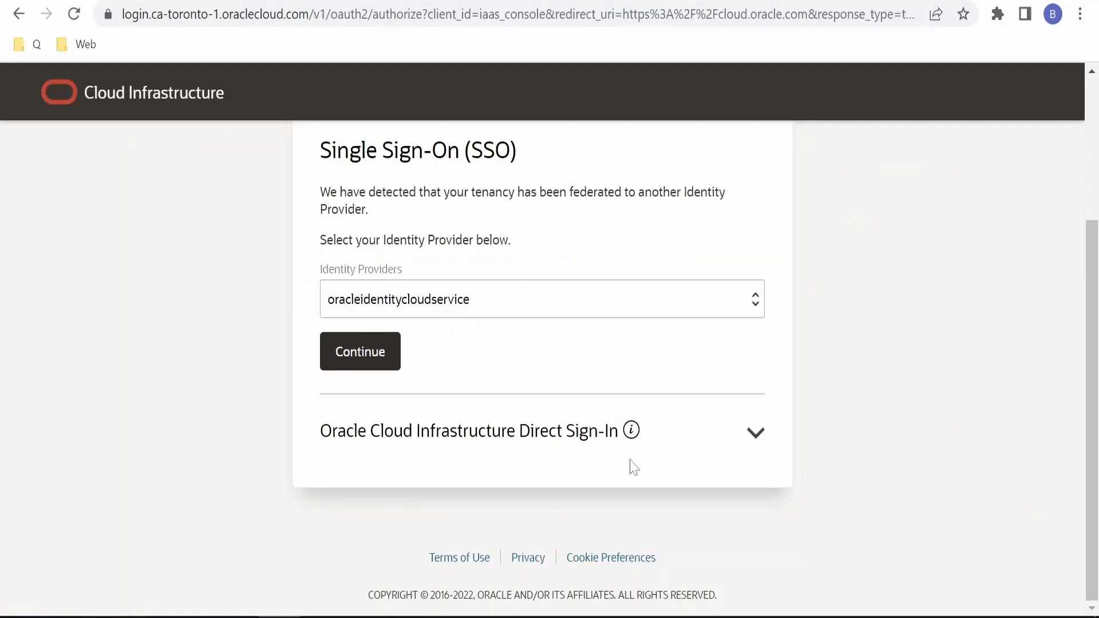
click(756, 434)
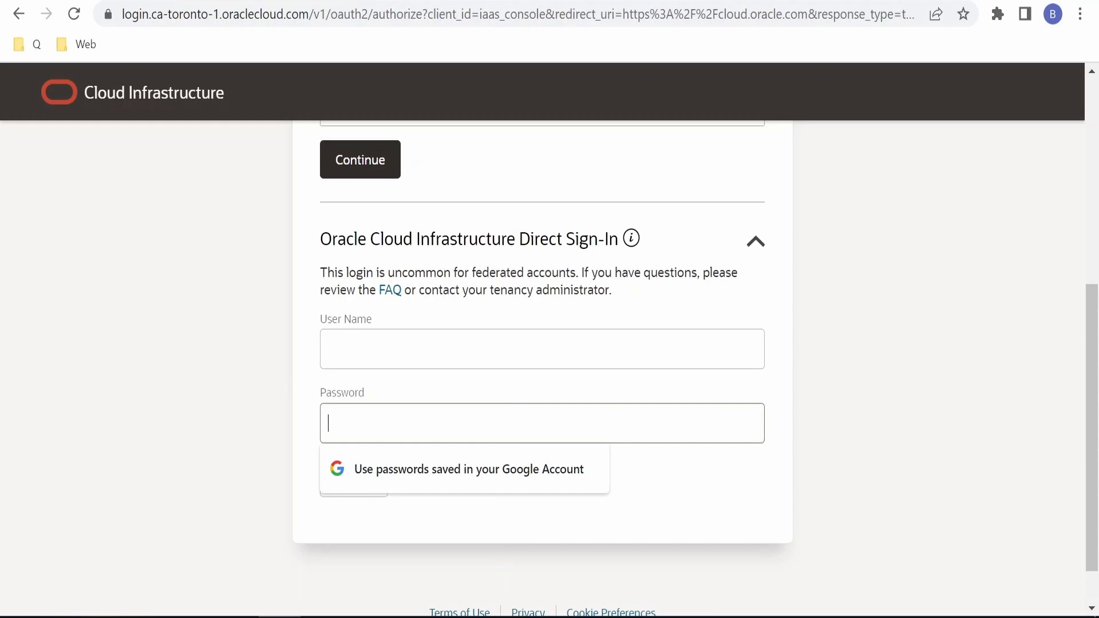
scroll(238, 415, up, 3)
scroll(286, 355, down, 2)
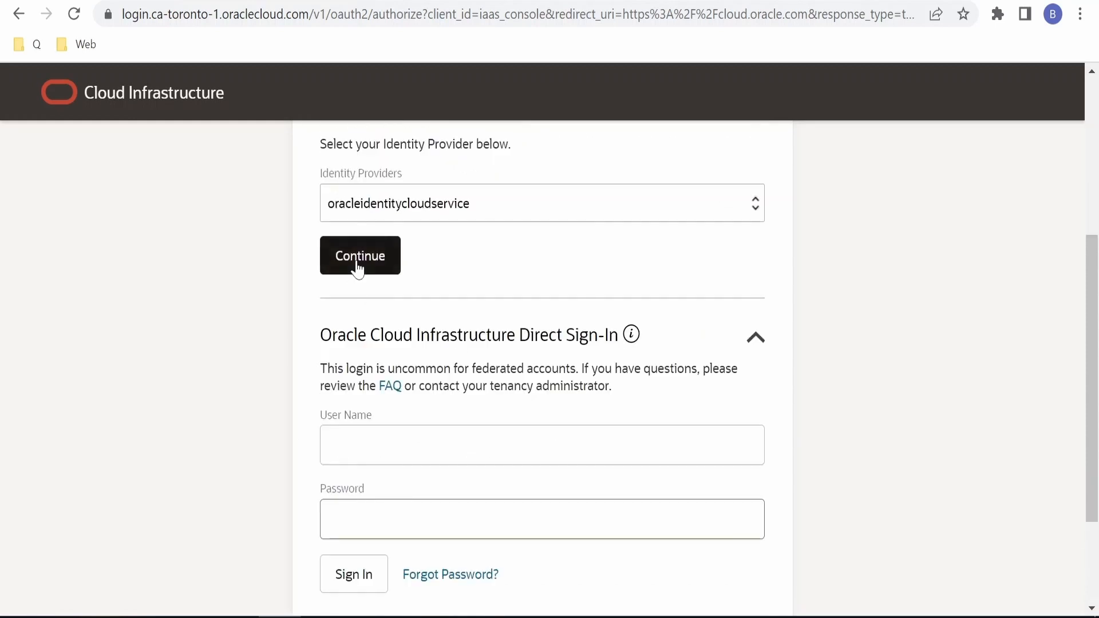
click(358, 272)
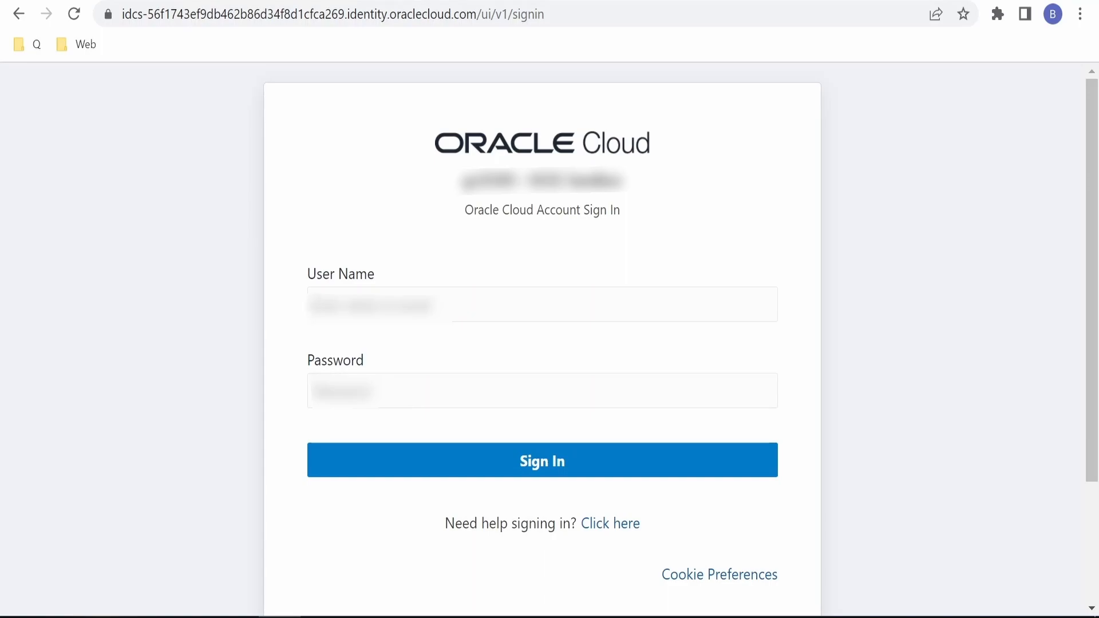
Enter the account user name and password, and sign in to the Oracle Cloud console
text(*****)
key(Tab)
text(**)
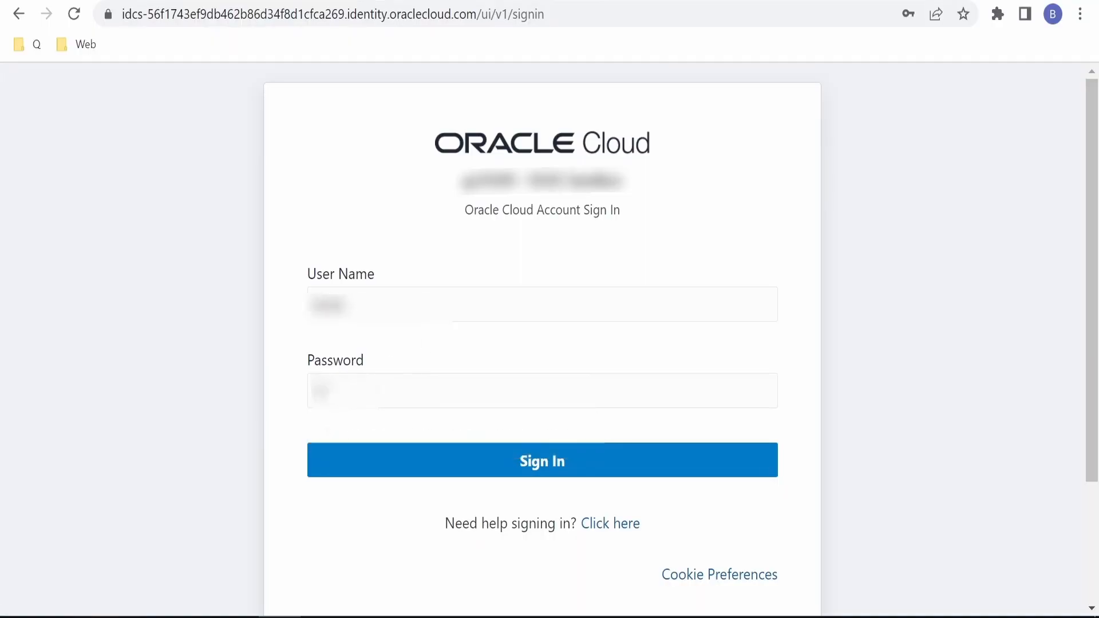
text(***)
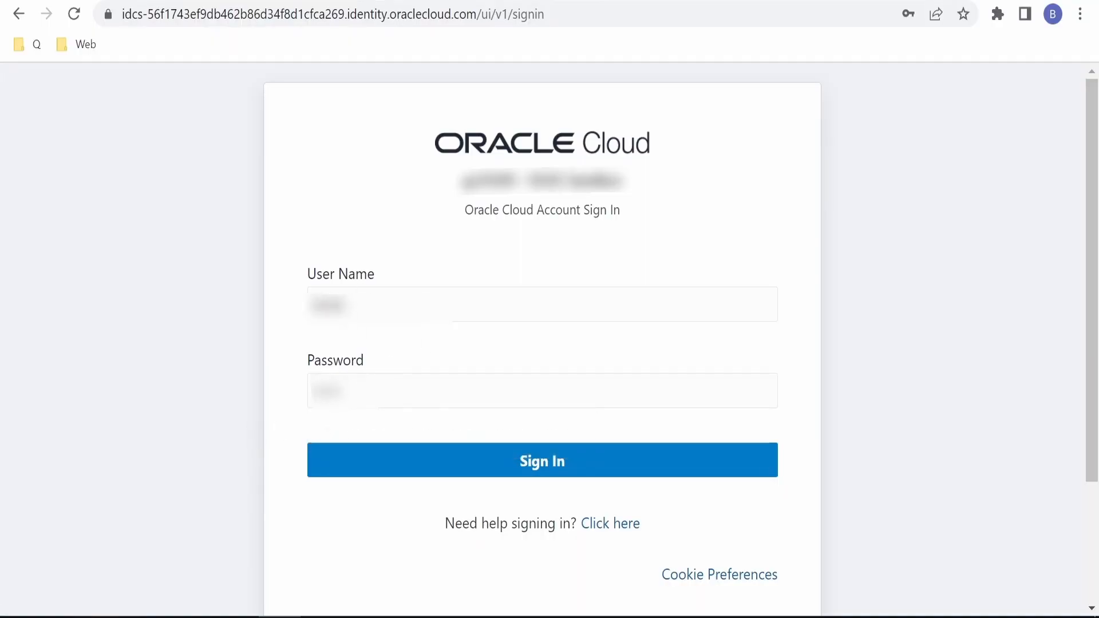
click(550, 469)
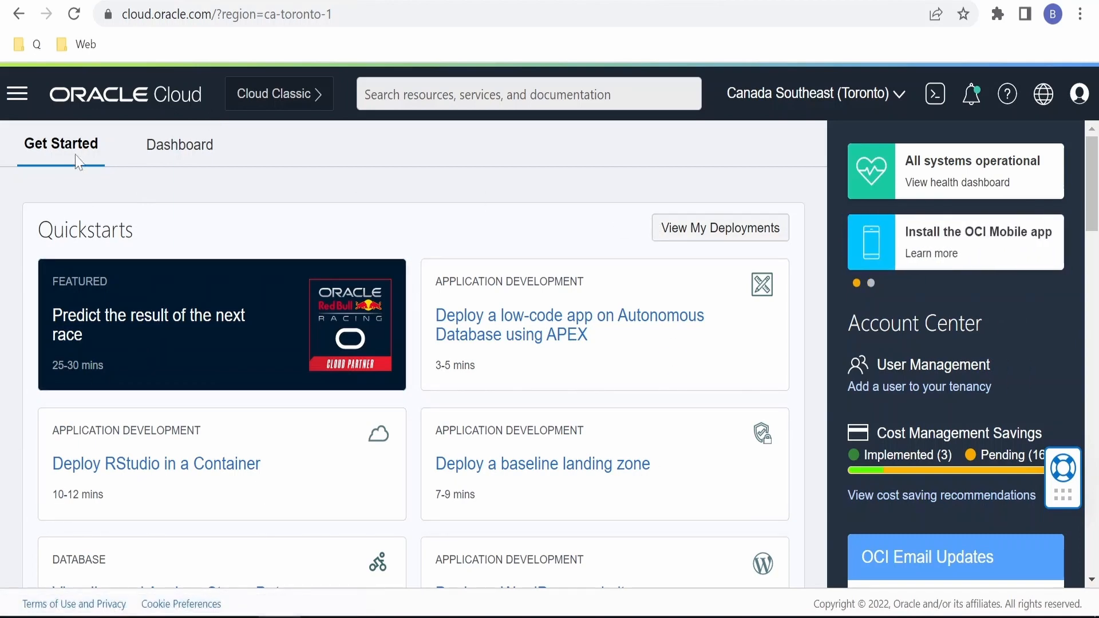
Look over the console's Dashboard and Get Started pages, and browse the service categories from Compute to Billing & Cost Management
click(193, 151)
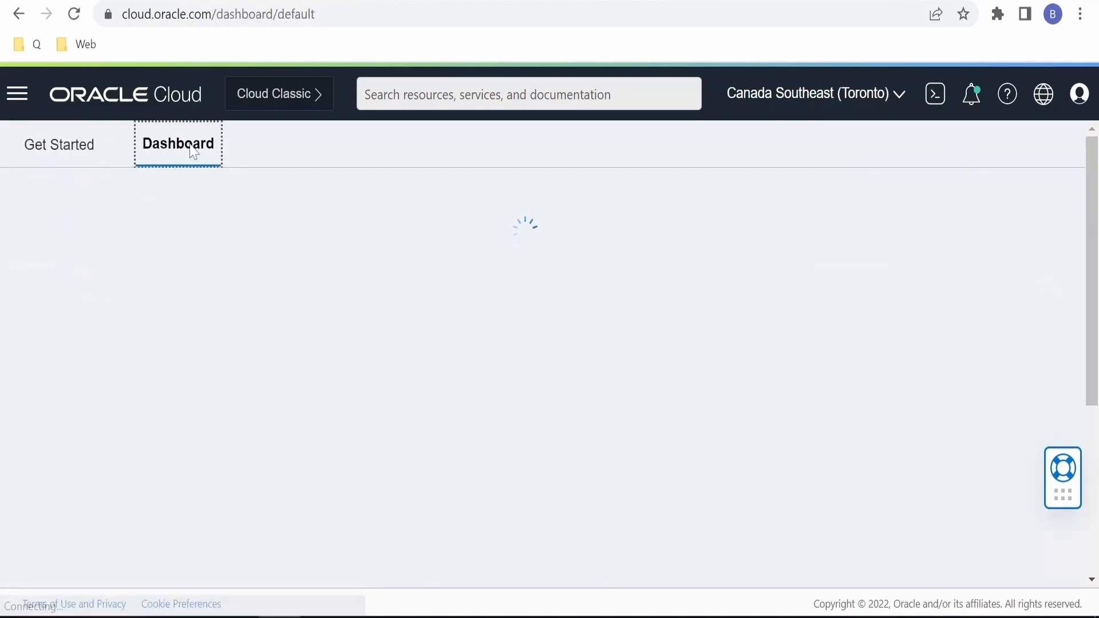
click(74, 155)
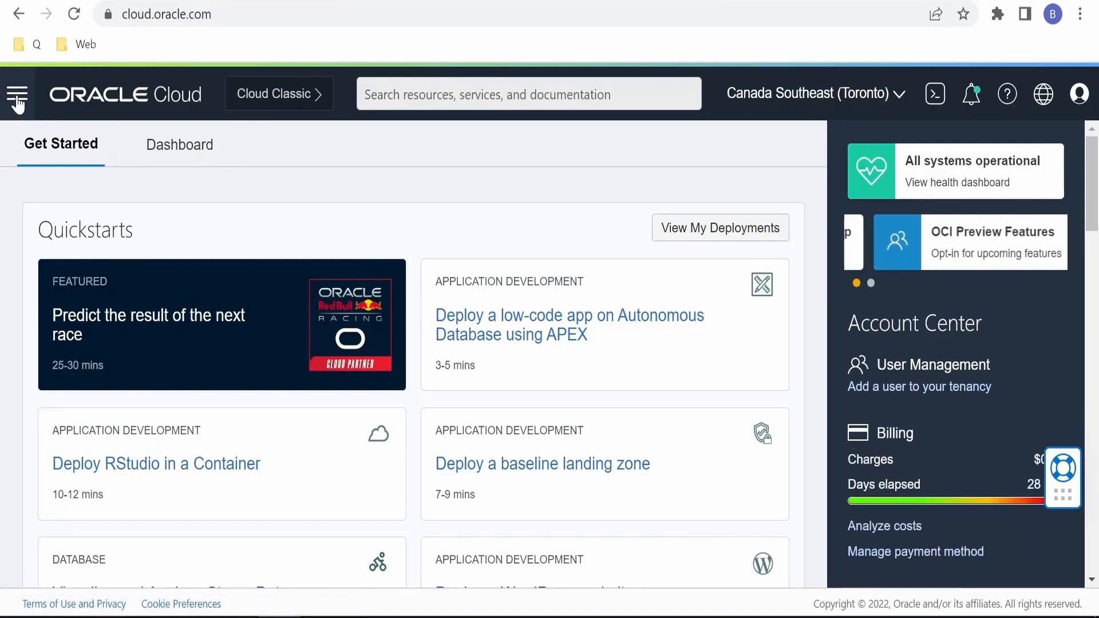
click(17, 99)
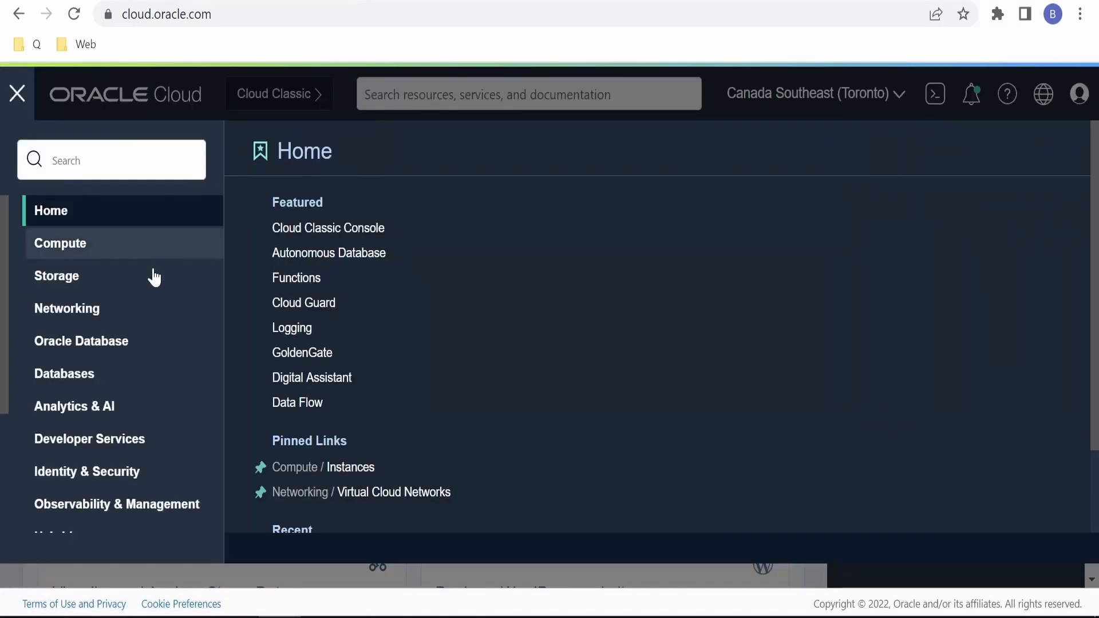
scroll(152, 277, down, 3)
scroll(105, 453, up, 3)
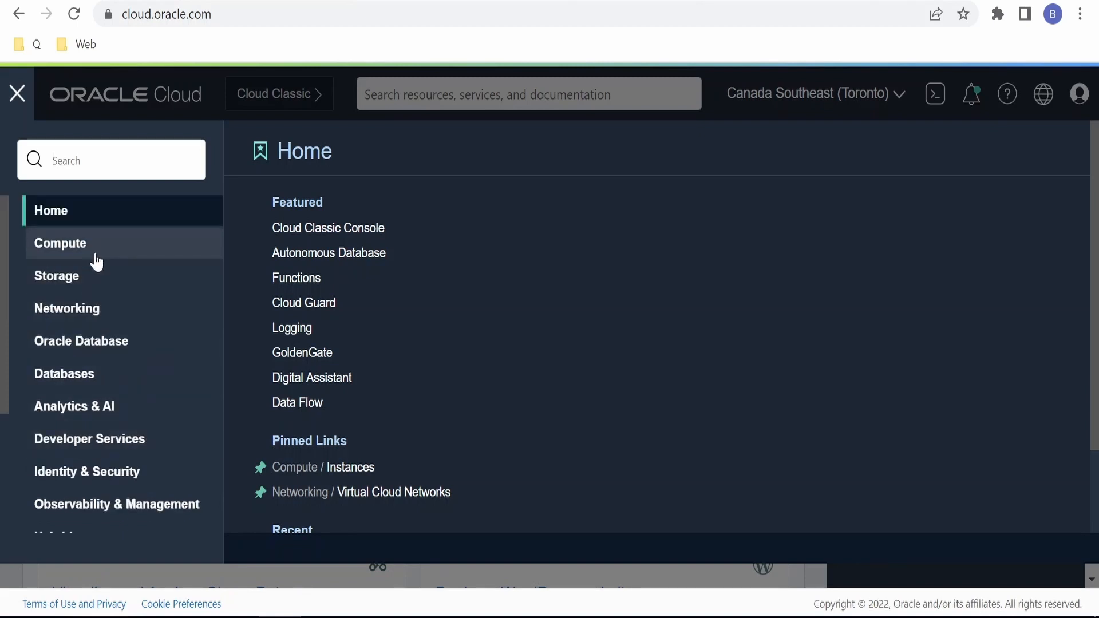
scroll(106, 457, down, 2)
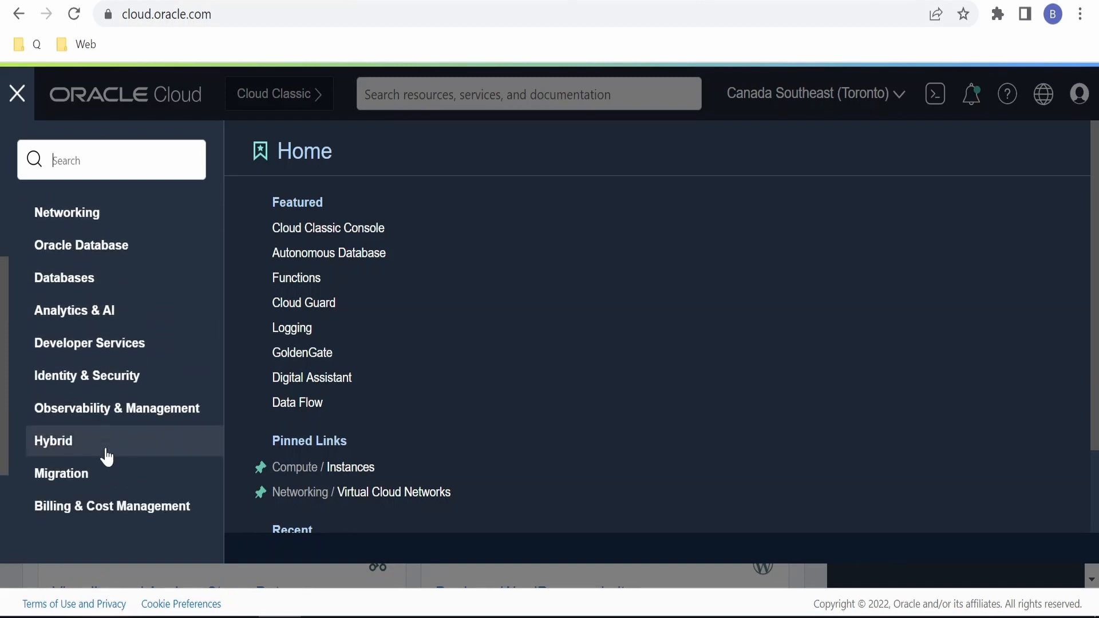
Browse the remaining service categories, look through Developer Services and open Functions
scroll(107, 457, down, 2)
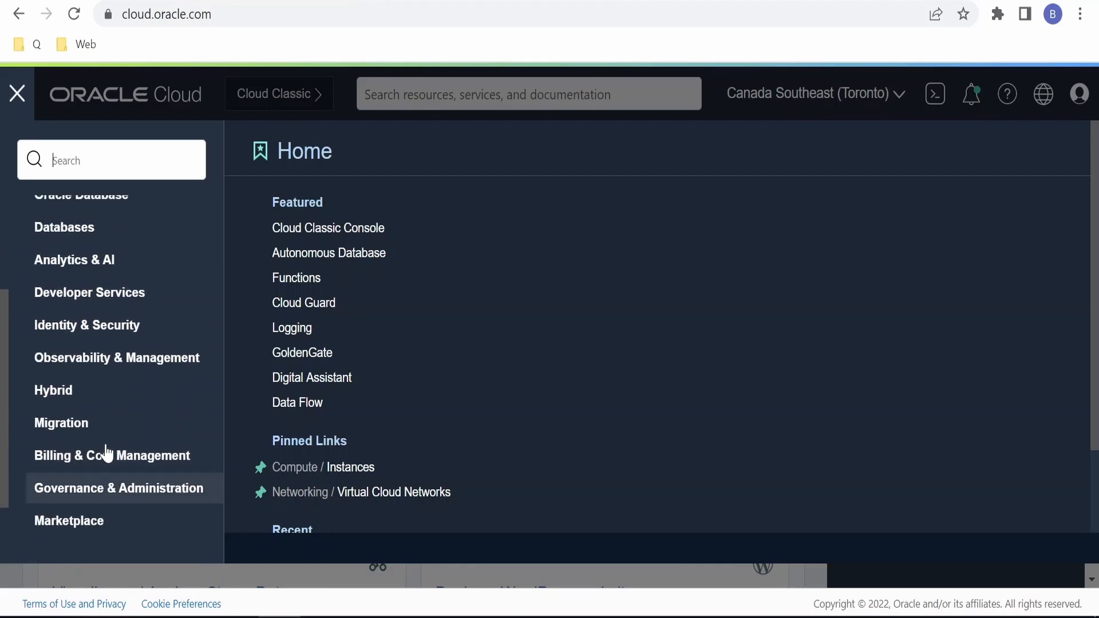
scroll(107, 452, up, 2)
click(90, 350)
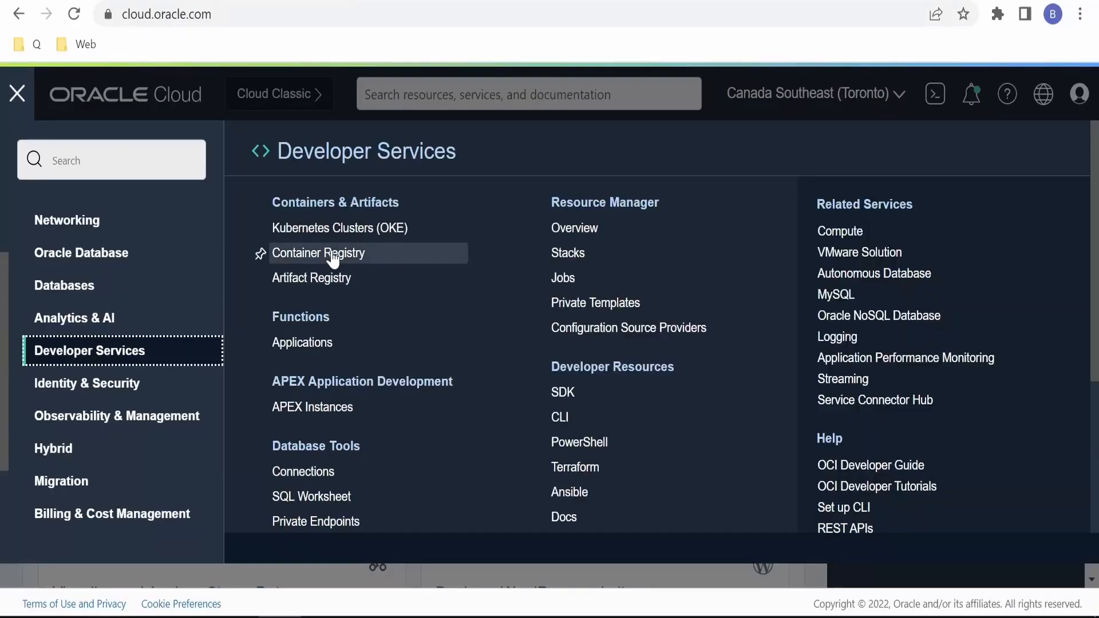
click(310, 322)
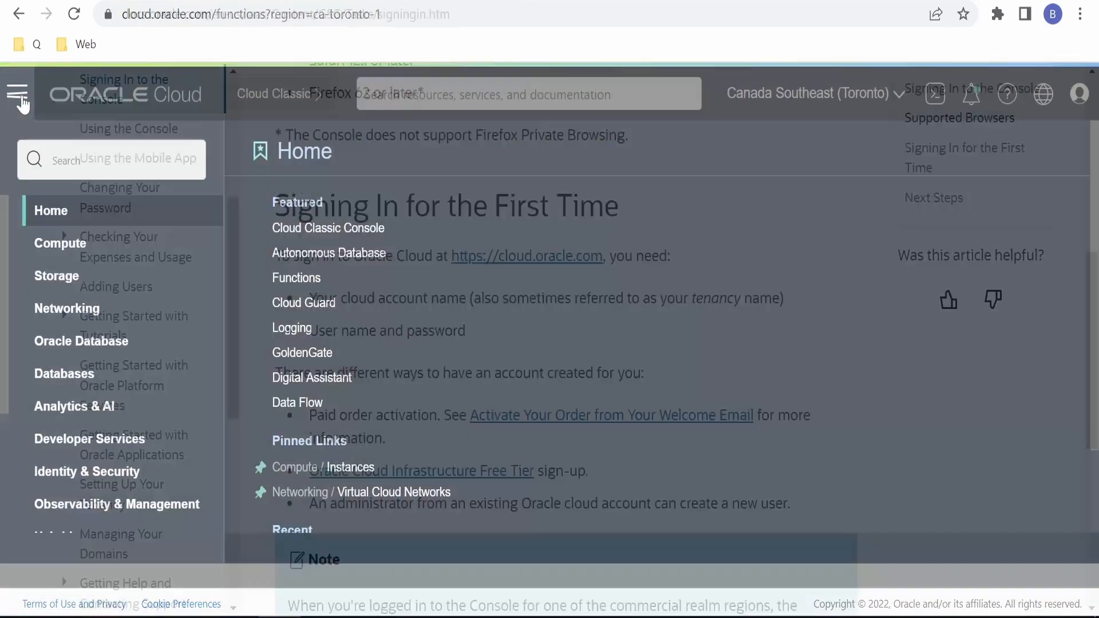
scroll(369, 312, down, 6)
scroll(370, 312, up, 6)
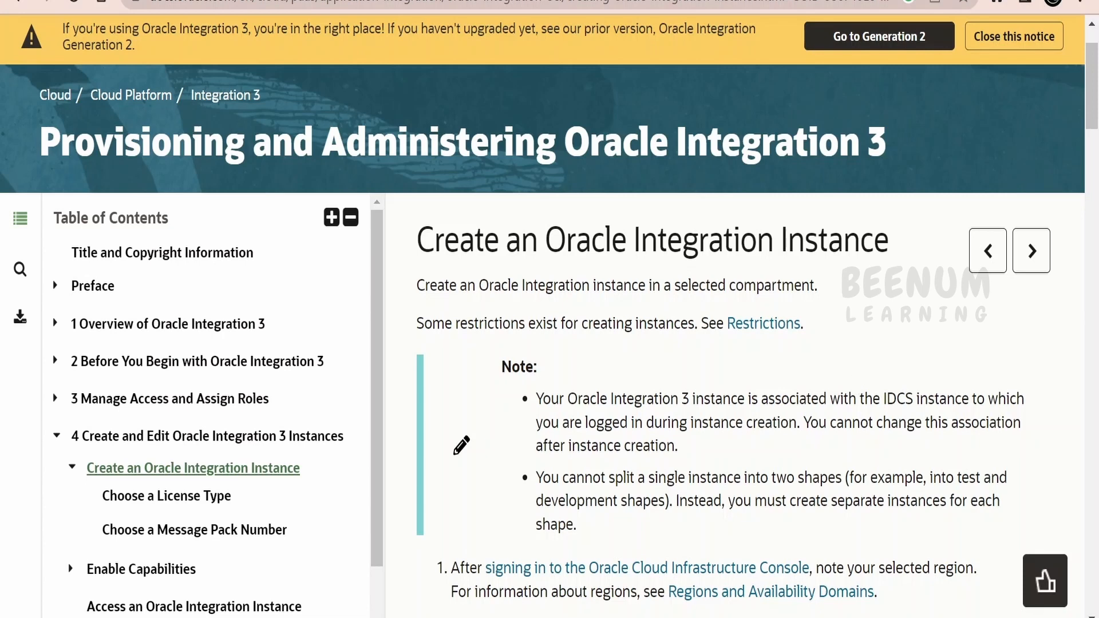
Read the Create an Oracle Integration Instance documentation on the instance restrictions, region selection, navigation to Integration and compartment choice
scroll(782, 422, down, 2)
scroll(782, 422, down, 2)
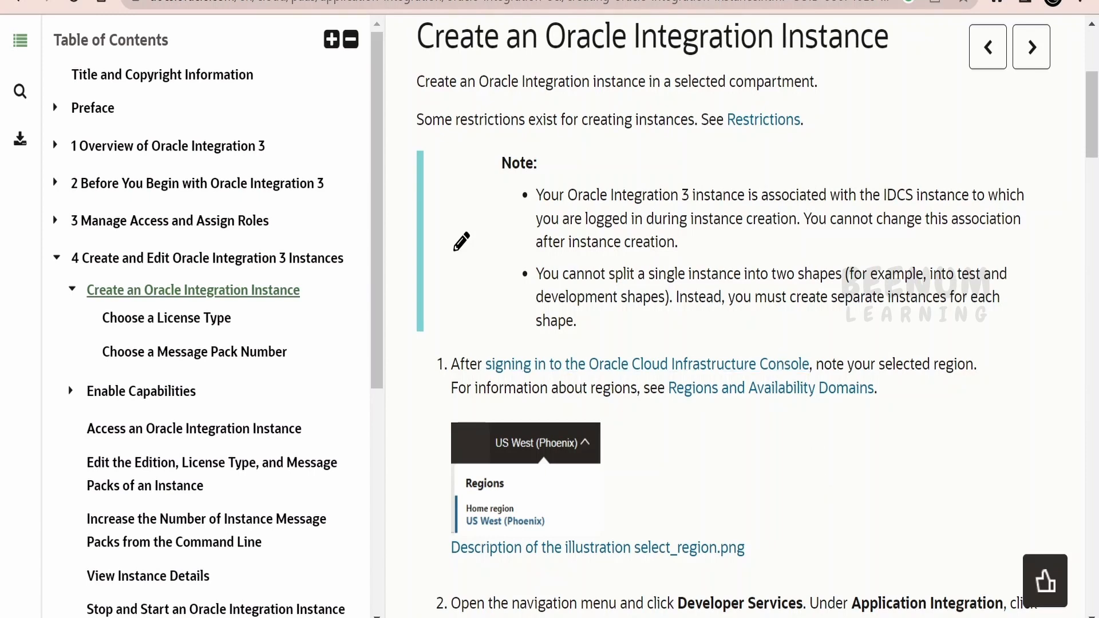
scroll(713, 324, down, 2)
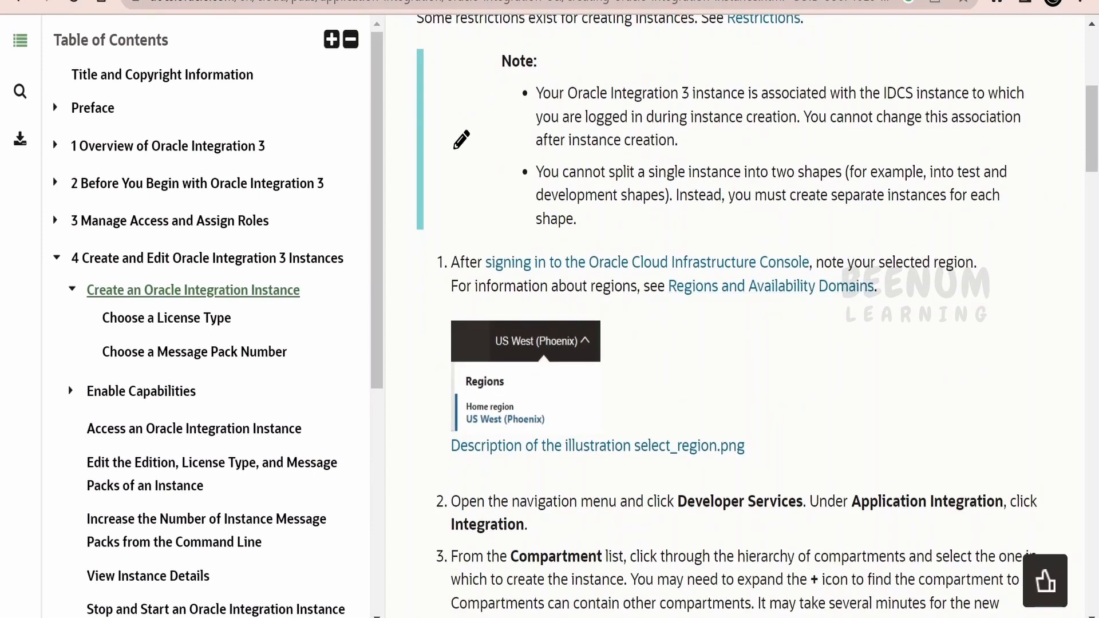
scroll(713, 321, down, 2)
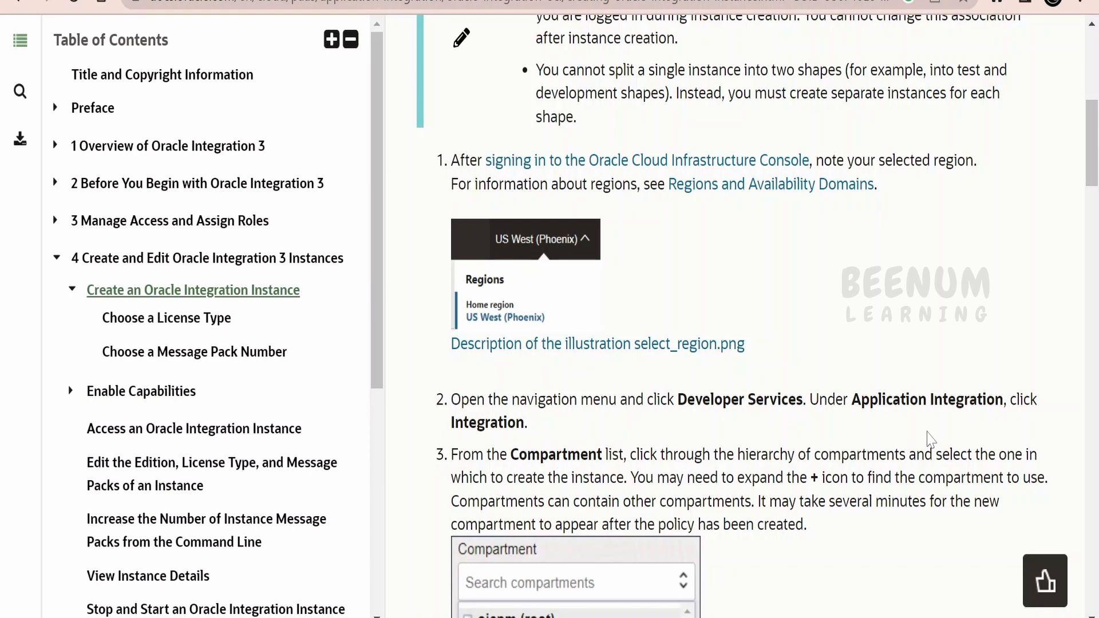
scroll(930, 439, down, 3)
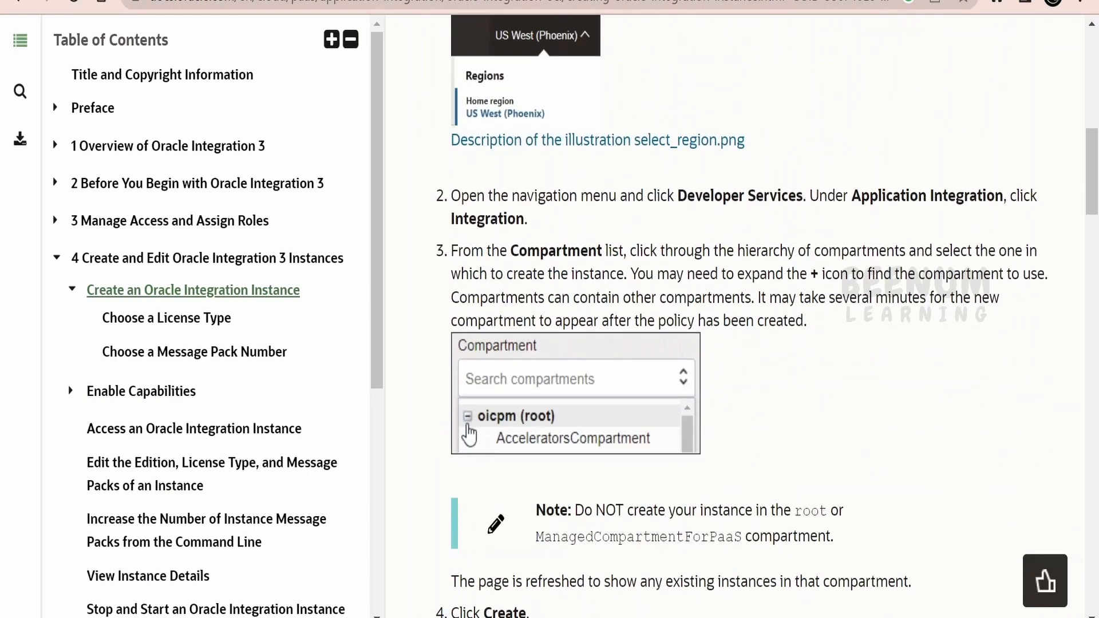
scroll(627, 269, down, 2)
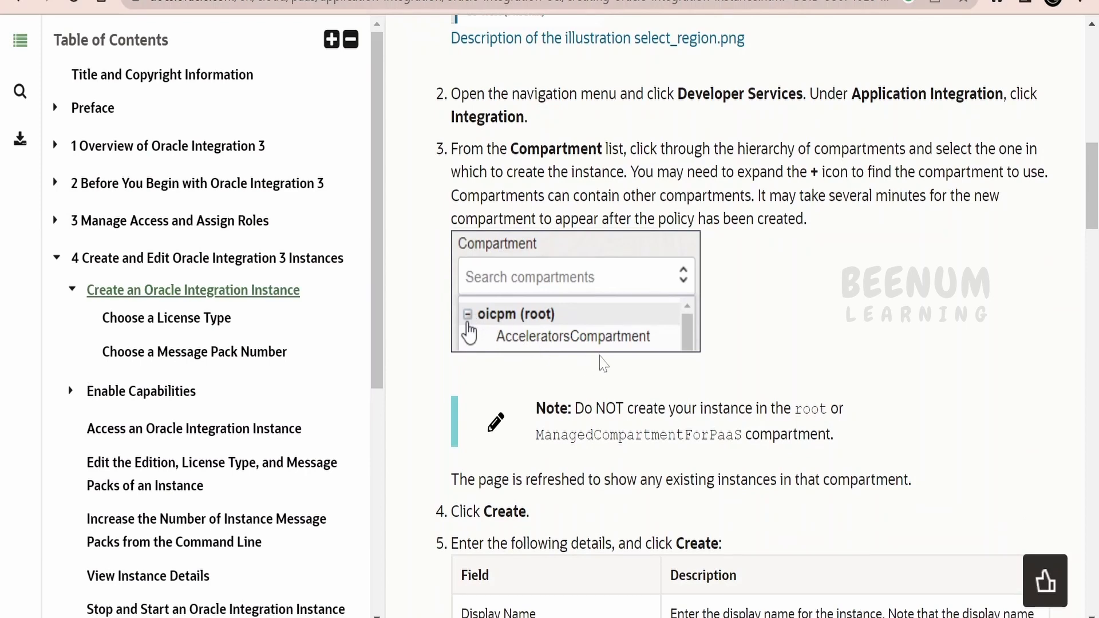
scroll(631, 347, down, 2)
scroll(551, 261, down, 3)
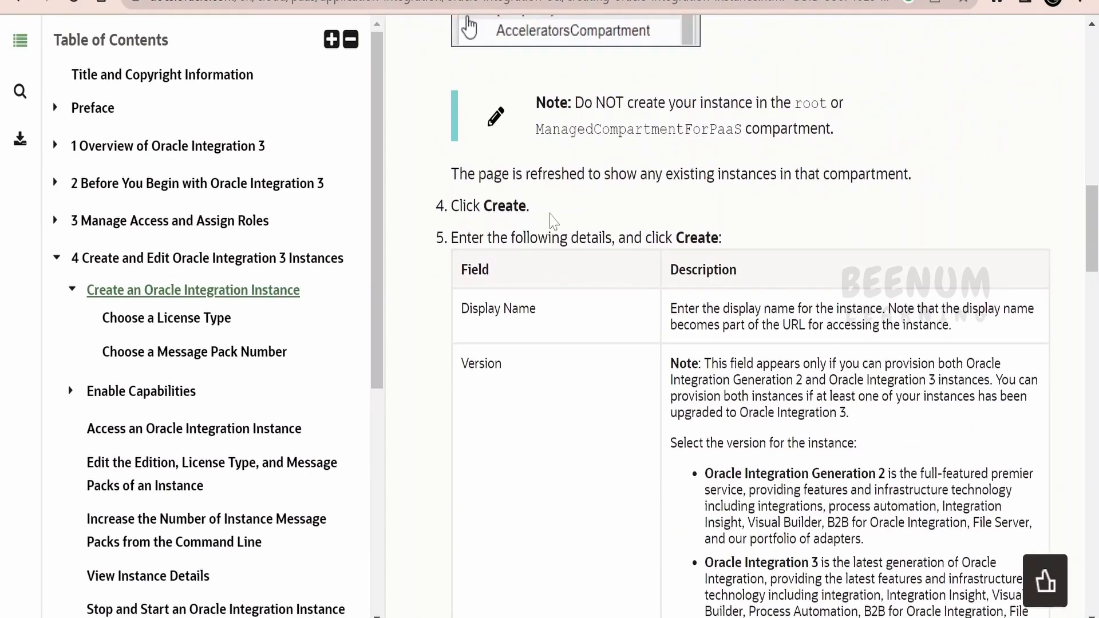
Examine the instance field descriptions in the documentation, from Version, Edition and Development or Production shape to License Type and Advanced Options
scroll(569, 275, down, 3)
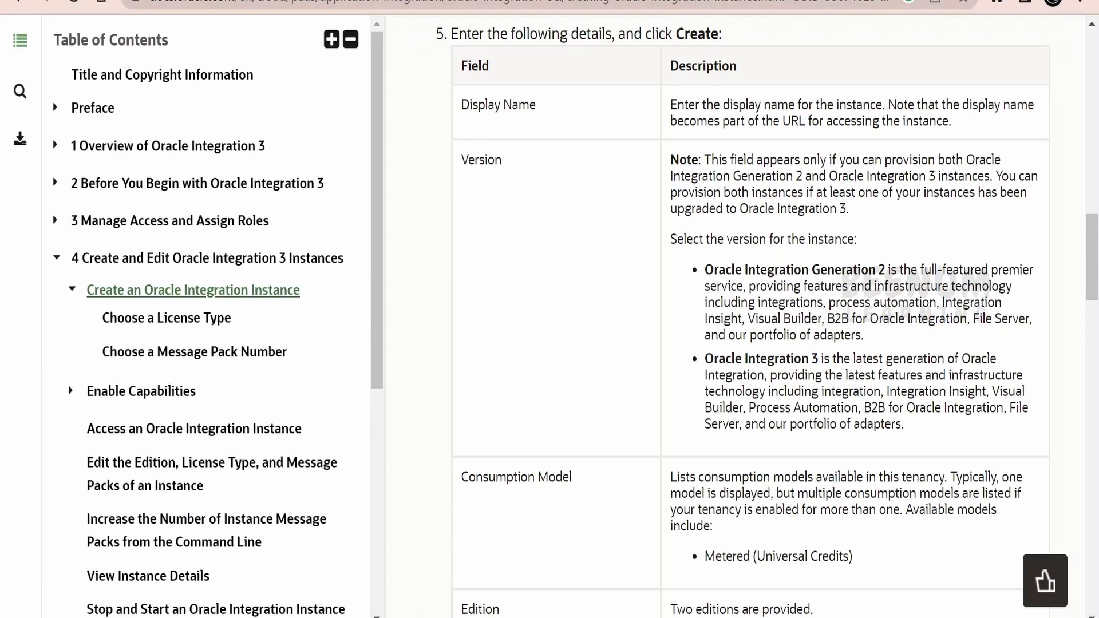
drag(825, 375, 881, 391)
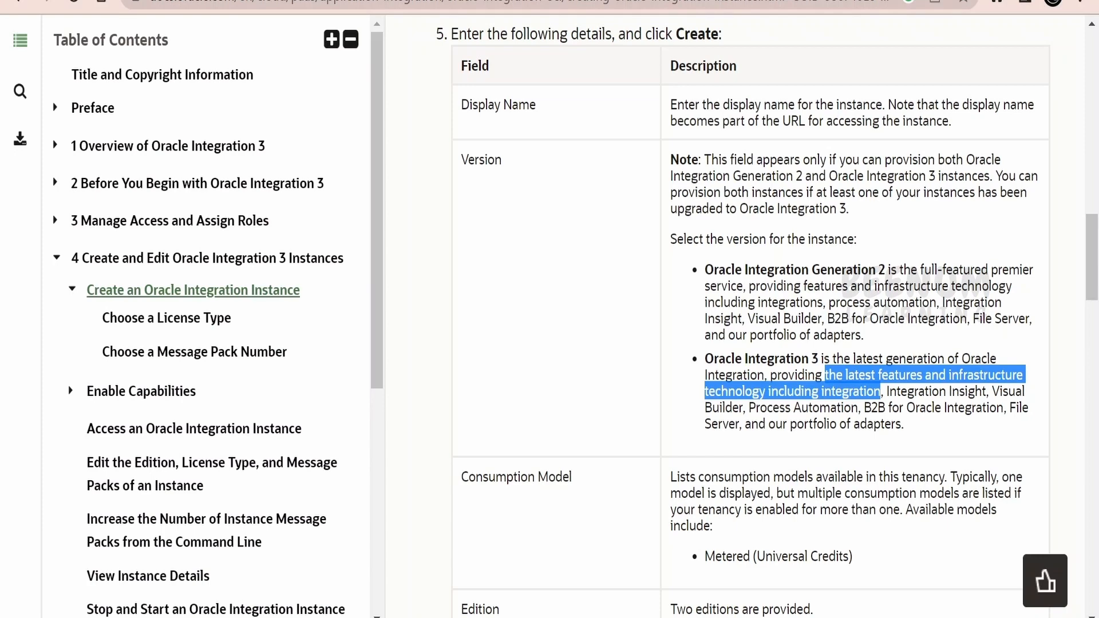
scroll(919, 435, down, 5)
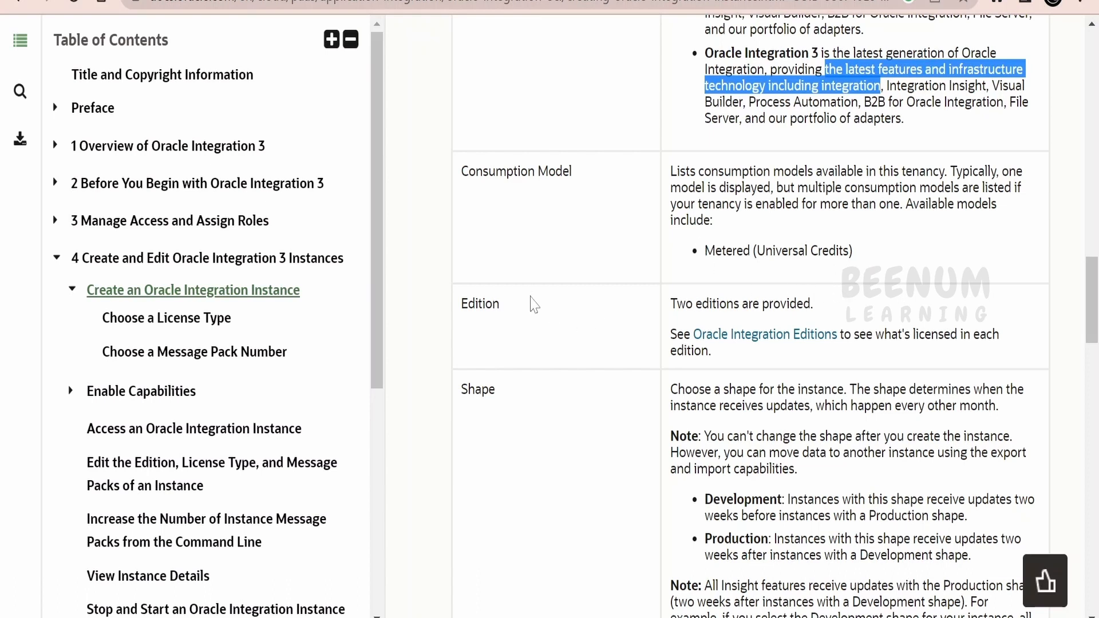
scroll(521, 275, down, 2)
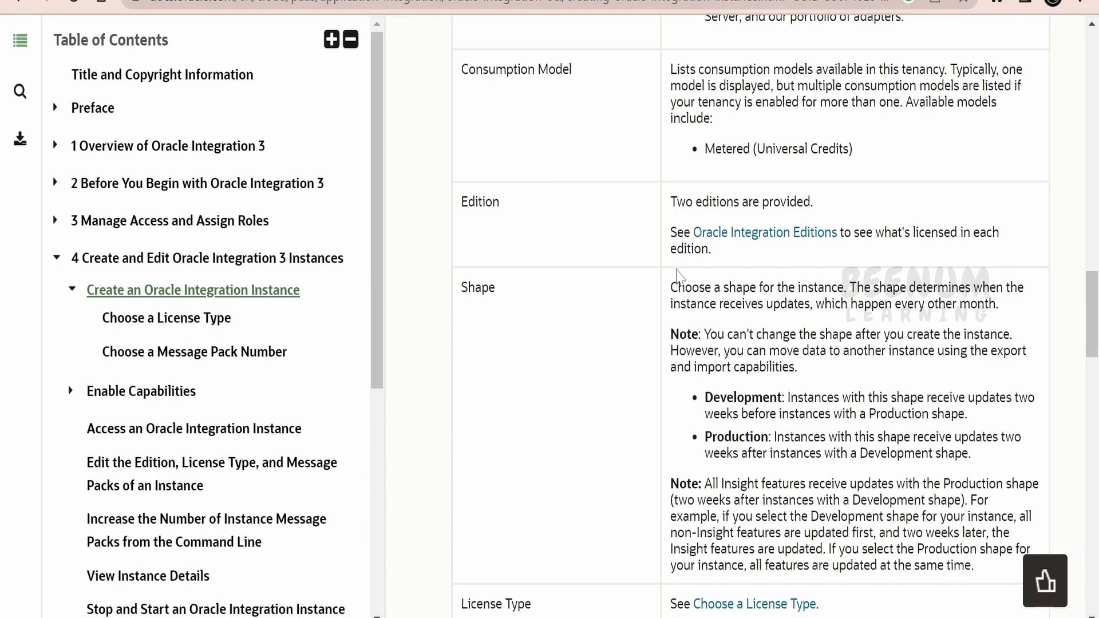
scroll(681, 278, down, 2)
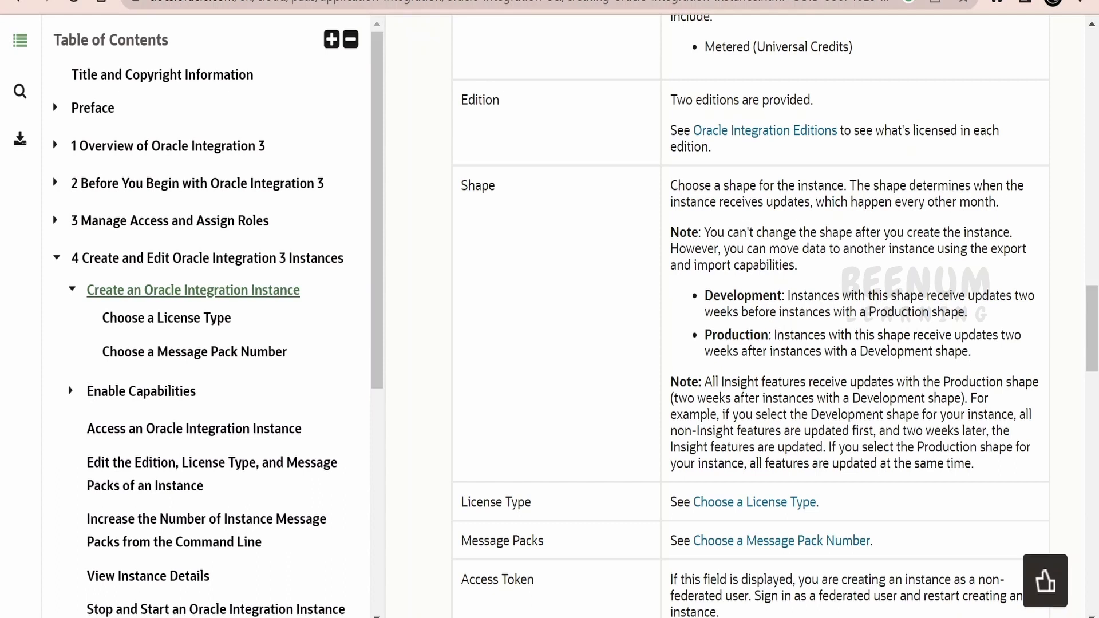
drag(790, 295, 959, 312)
scroll(959, 312, down, 2)
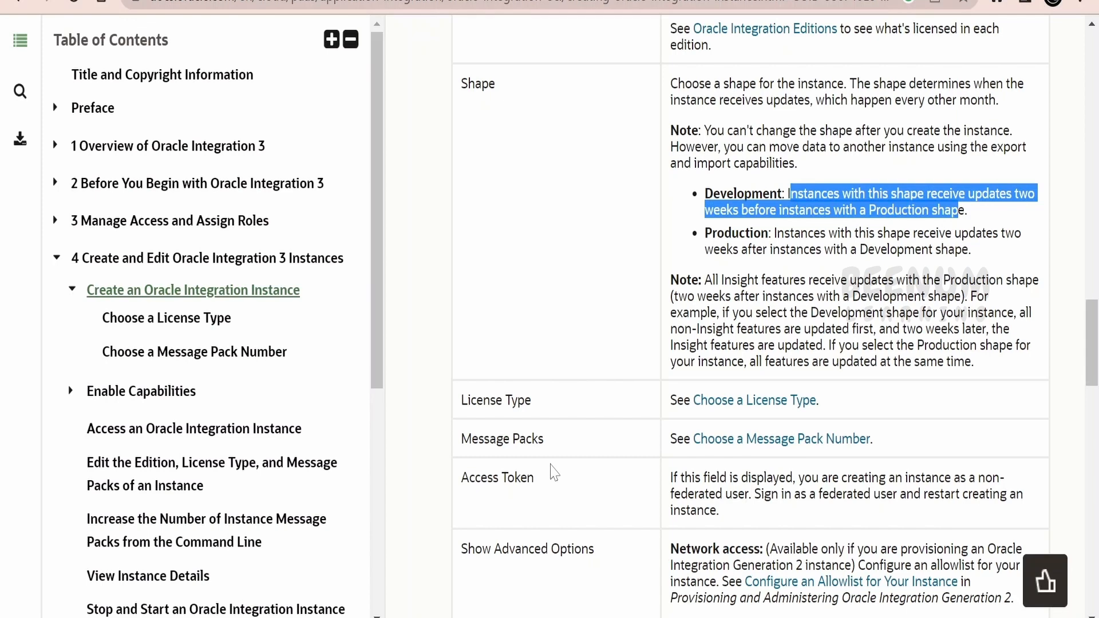
scroll(655, 395, down, 10)
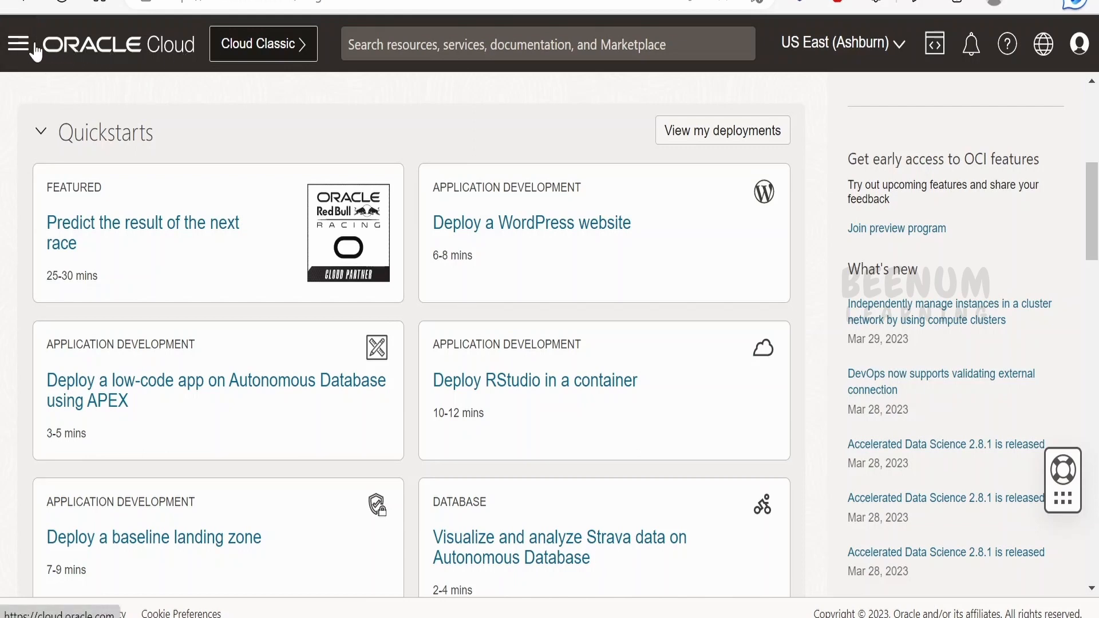
Open the Integration service from Application Integration under Developer Services in the Oracle Cloud console
click(16, 49)
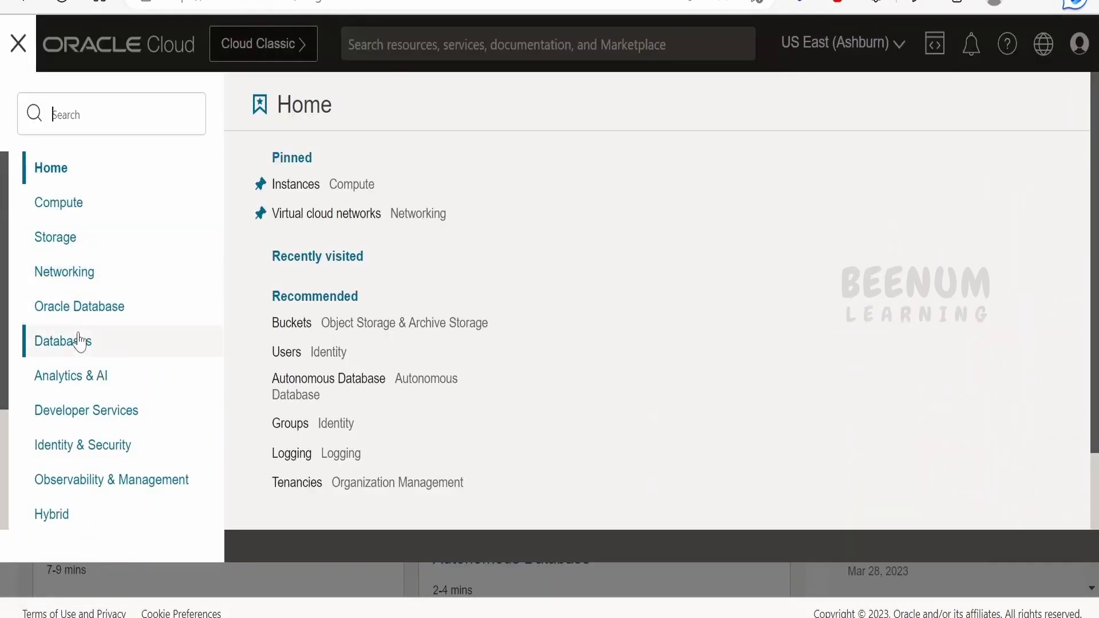
click(100, 425)
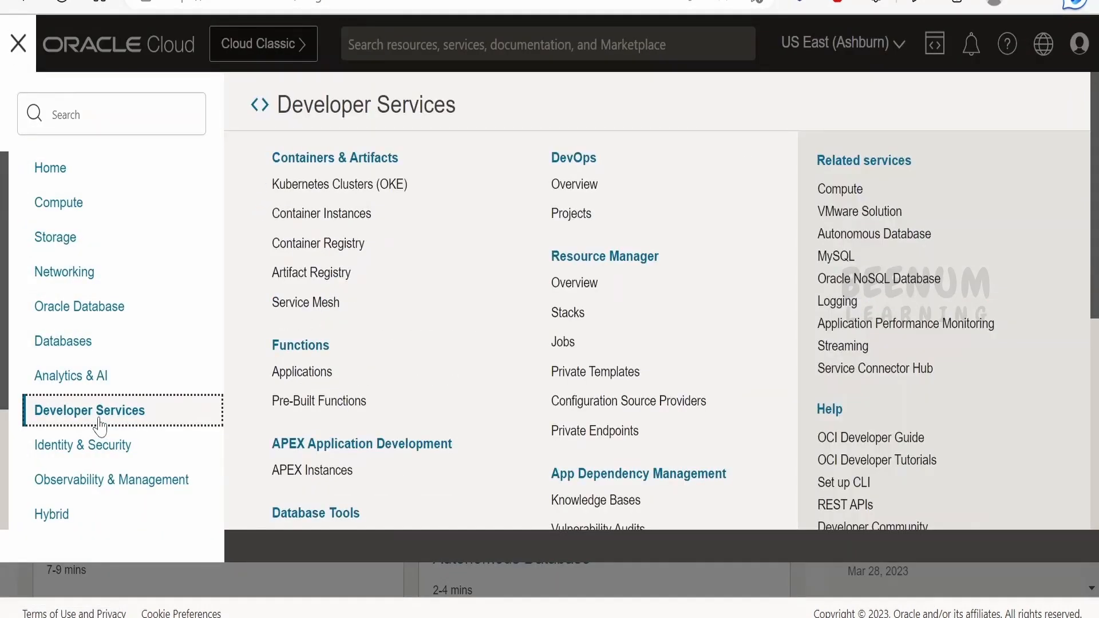
scroll(387, 310, down, 2)
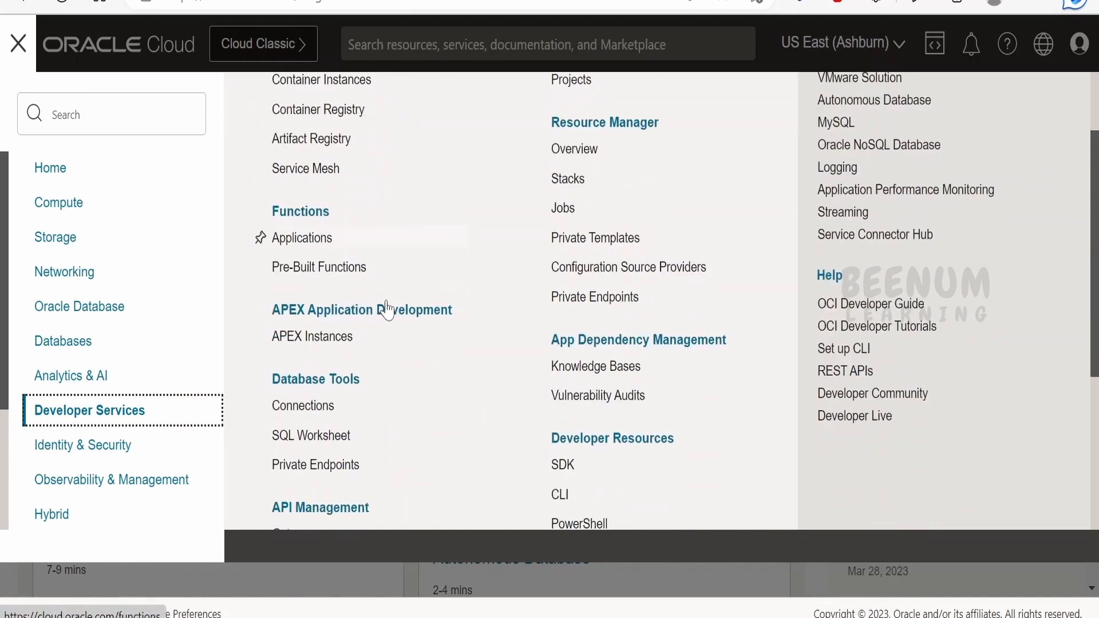
scroll(387, 310, down, 4)
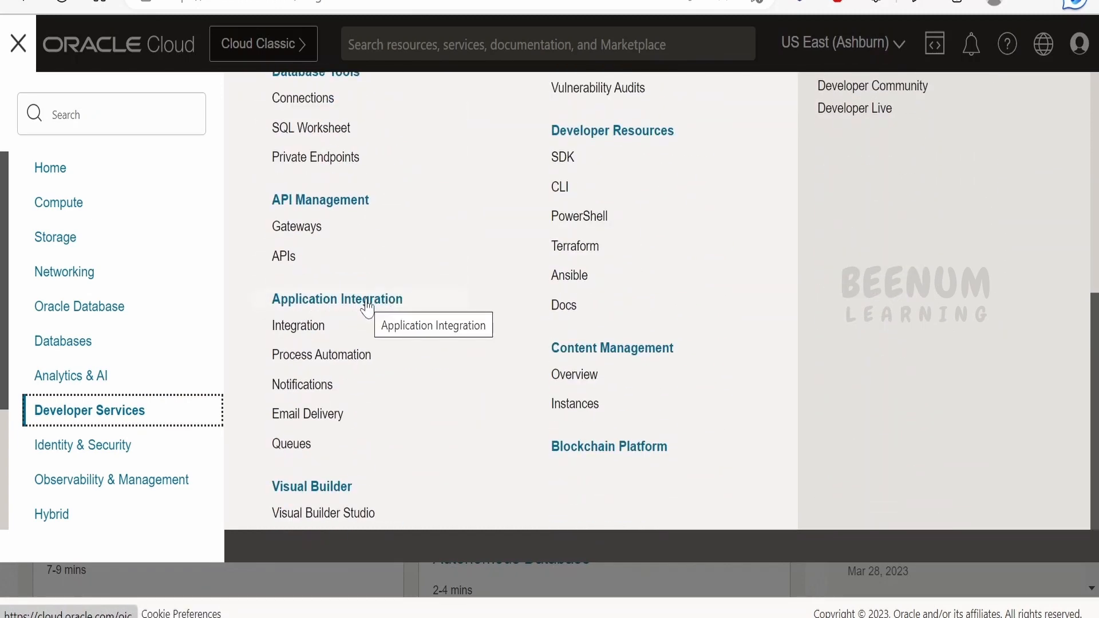
click(306, 334)
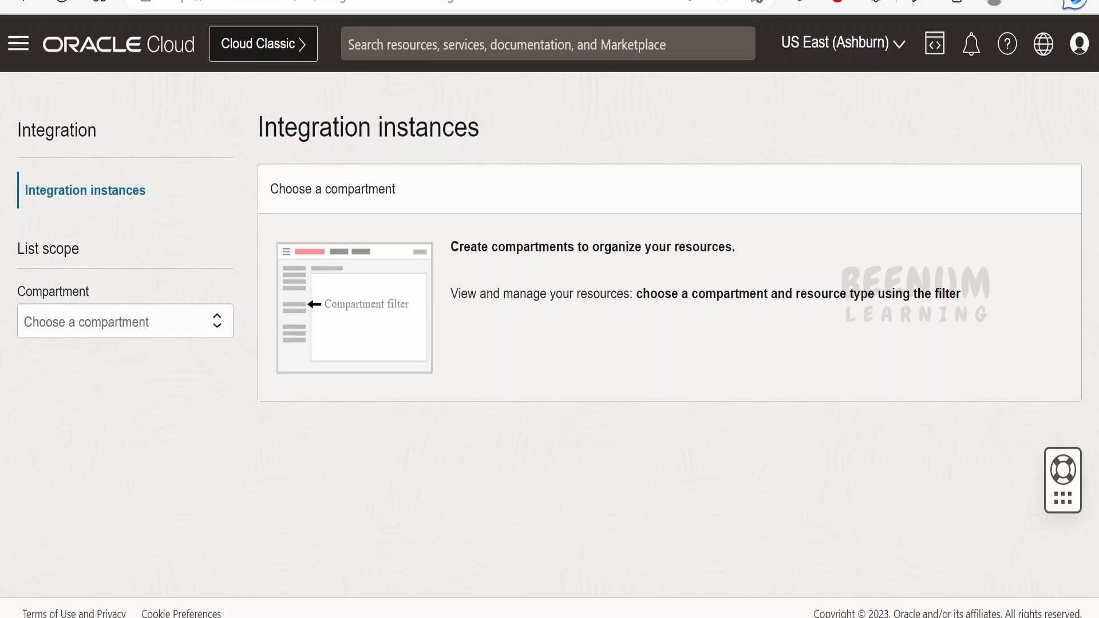
Expand the root compartment and its subcompartment, and choose the nested compartment for the integration instances list
click(193, 331)
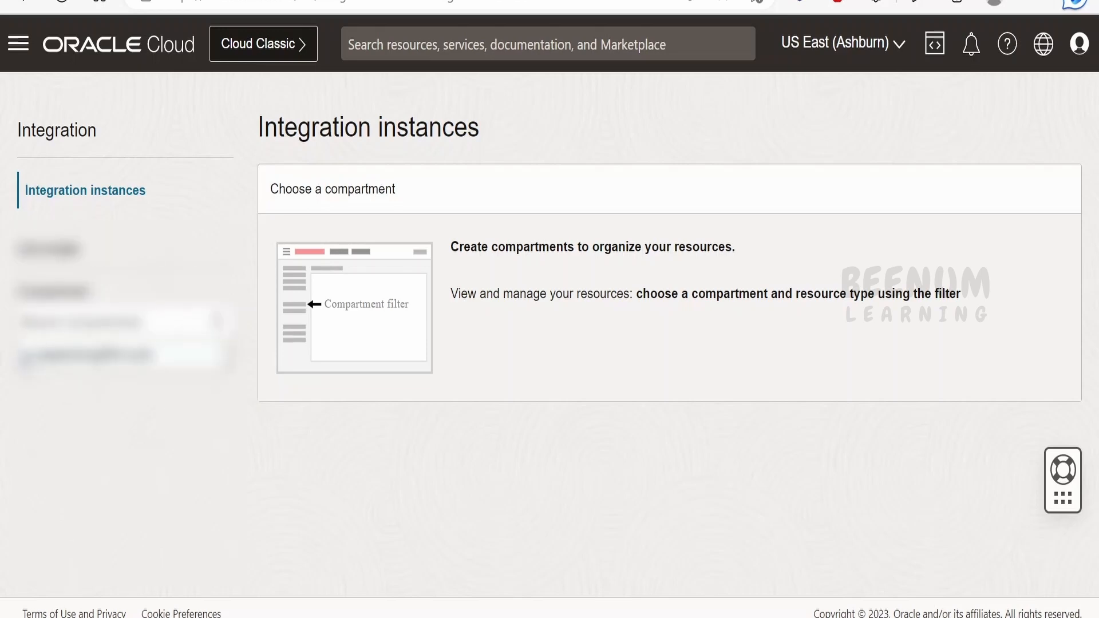
click(26, 359)
click(43, 398)
click(83, 418)
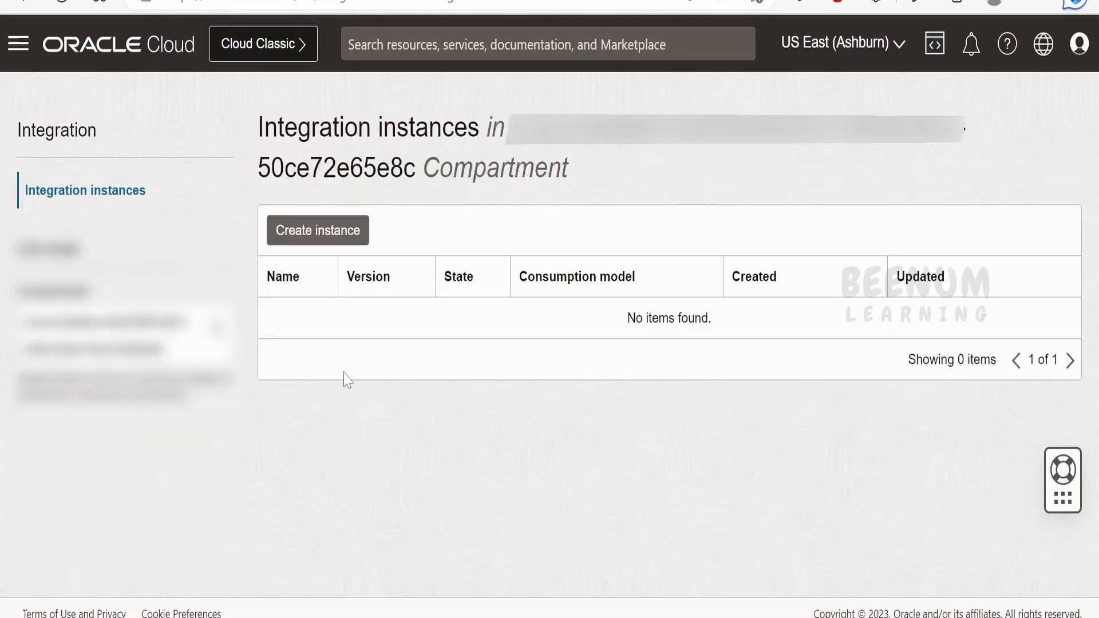
Start a new integration instance named learning123, keeping Oracle Integration 3, Enterprise edition, Production shape, the new Oracle Integration license and 1 message pack
click(329, 243)
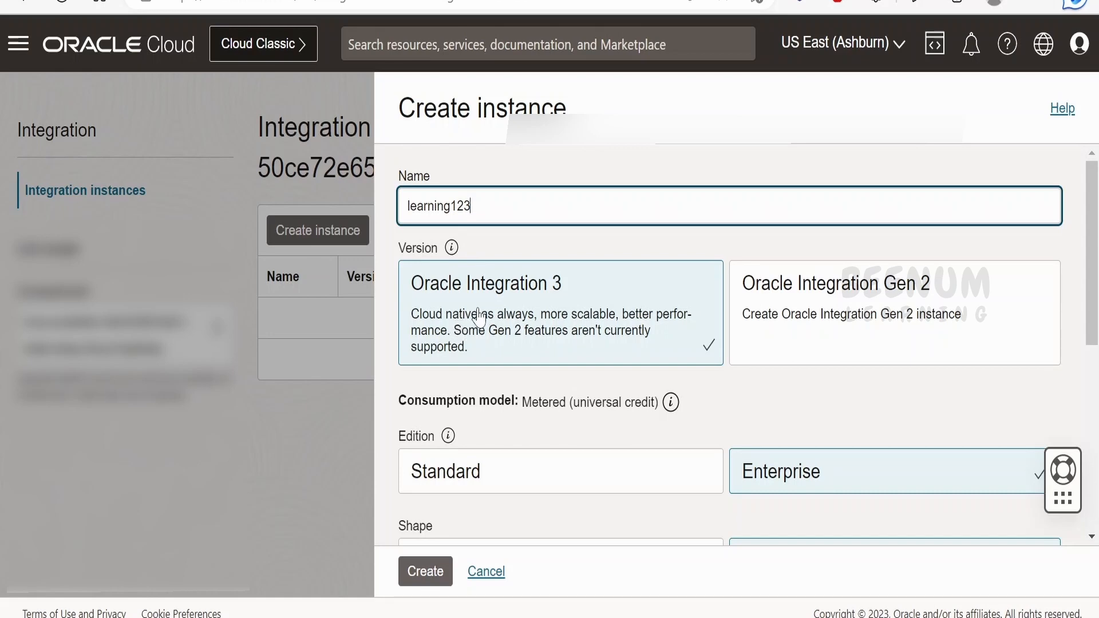
scroll(572, 298, down, 1)
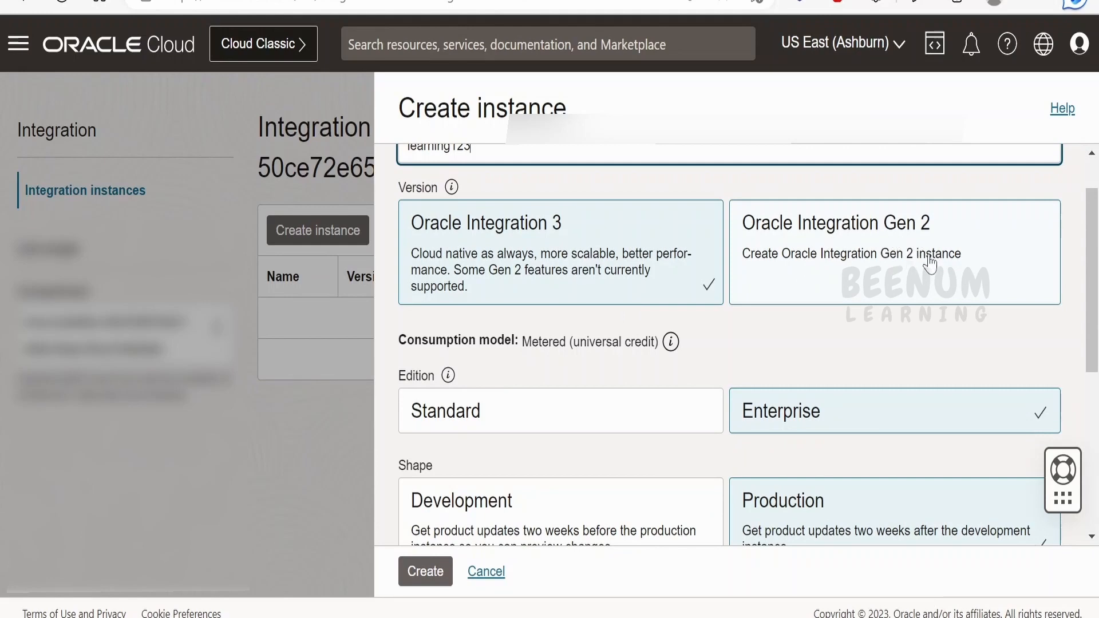
scroll(899, 275, down, 1)
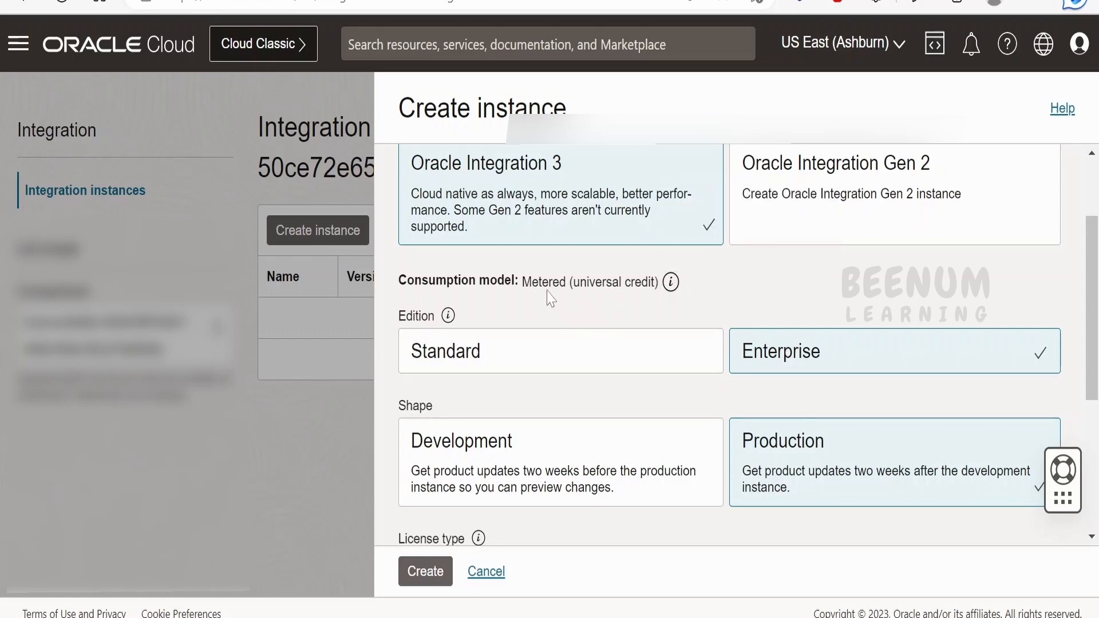
scroll(458, 321, down, 2)
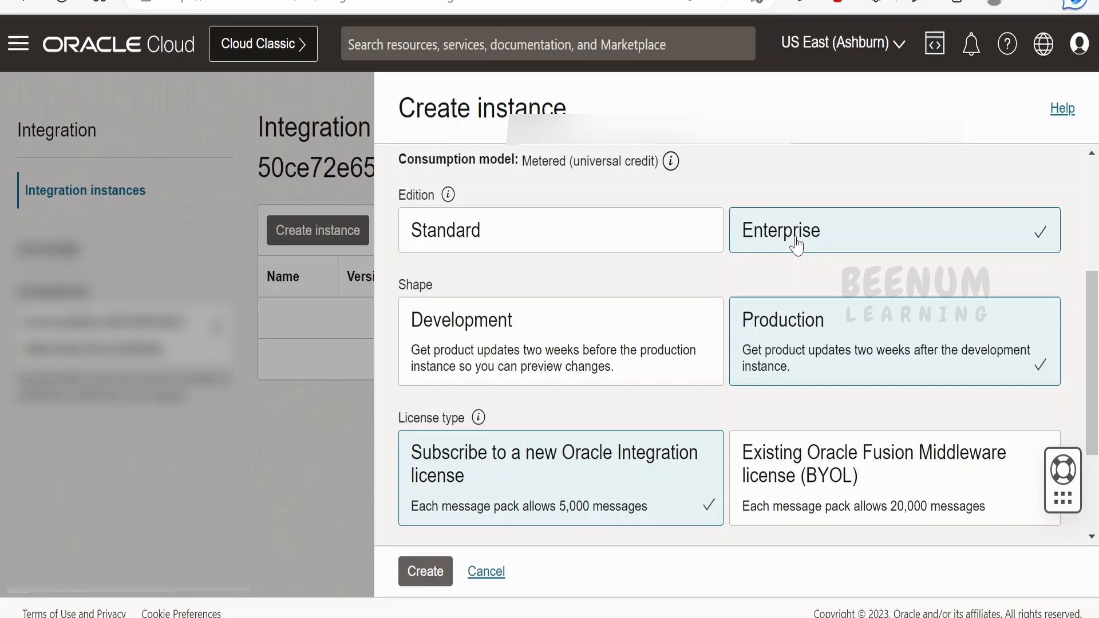
mouse_move(448, 195)
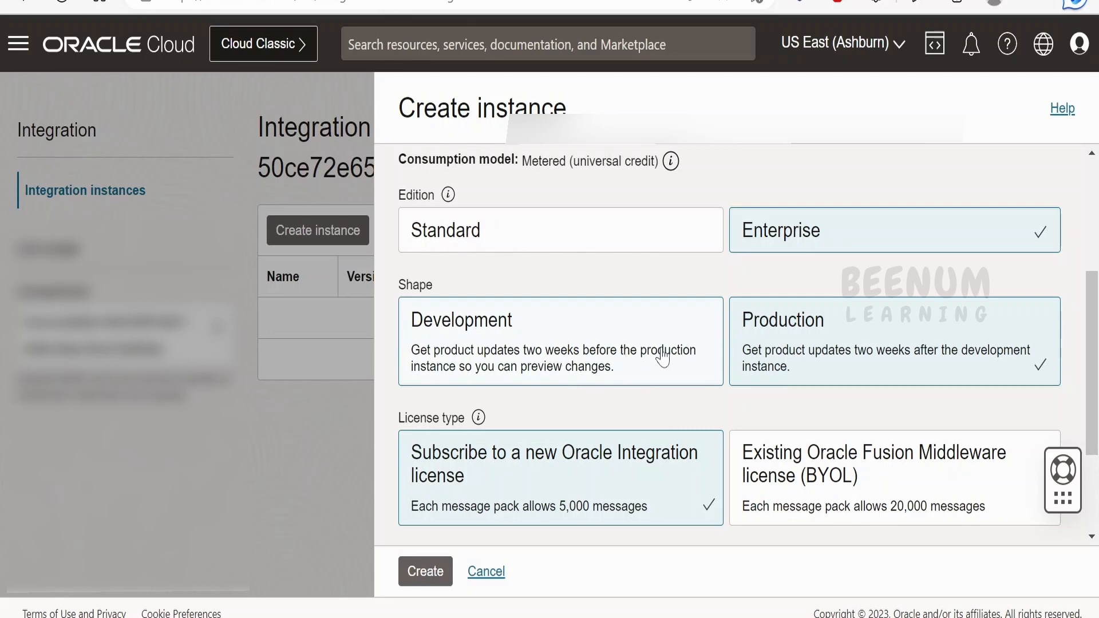
scroll(591, 462, down, 2)
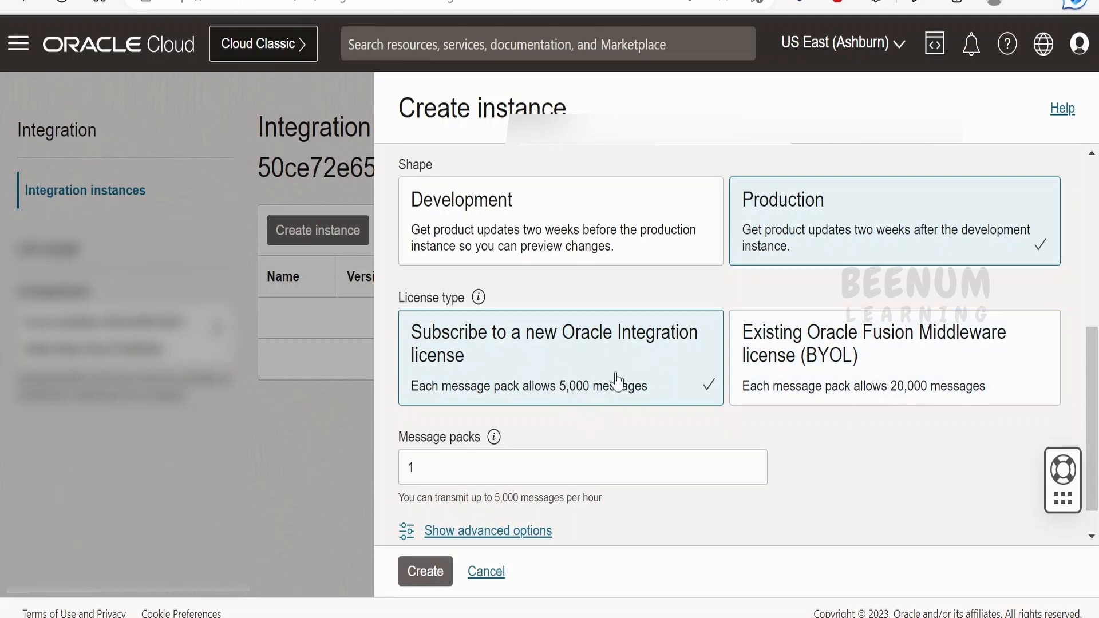
scroll(613, 380, down, 1)
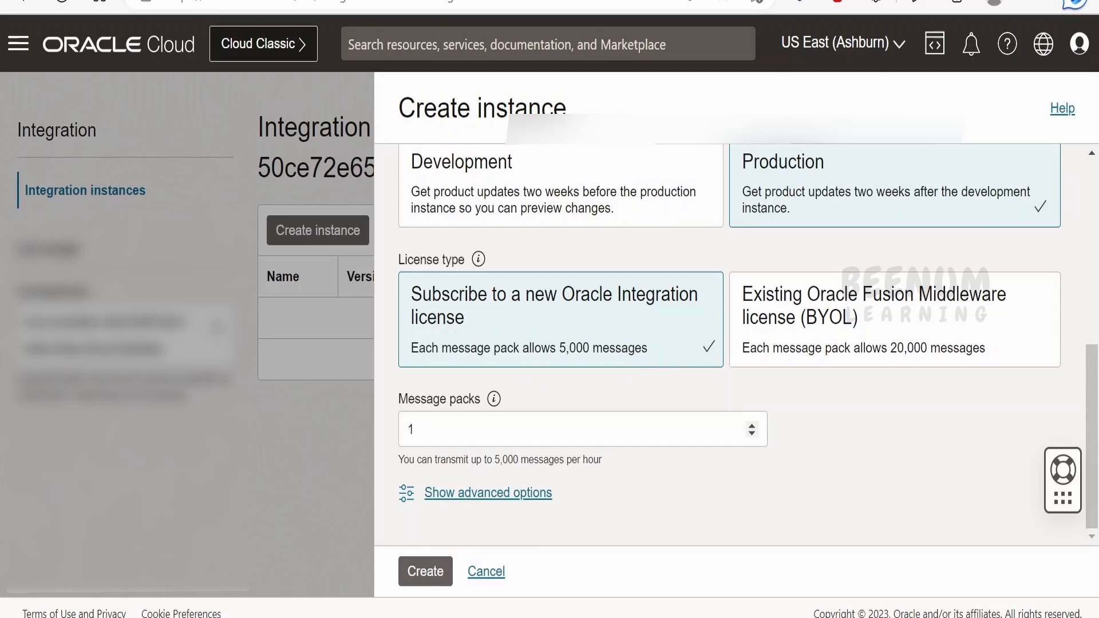
mouse_move(494, 401)
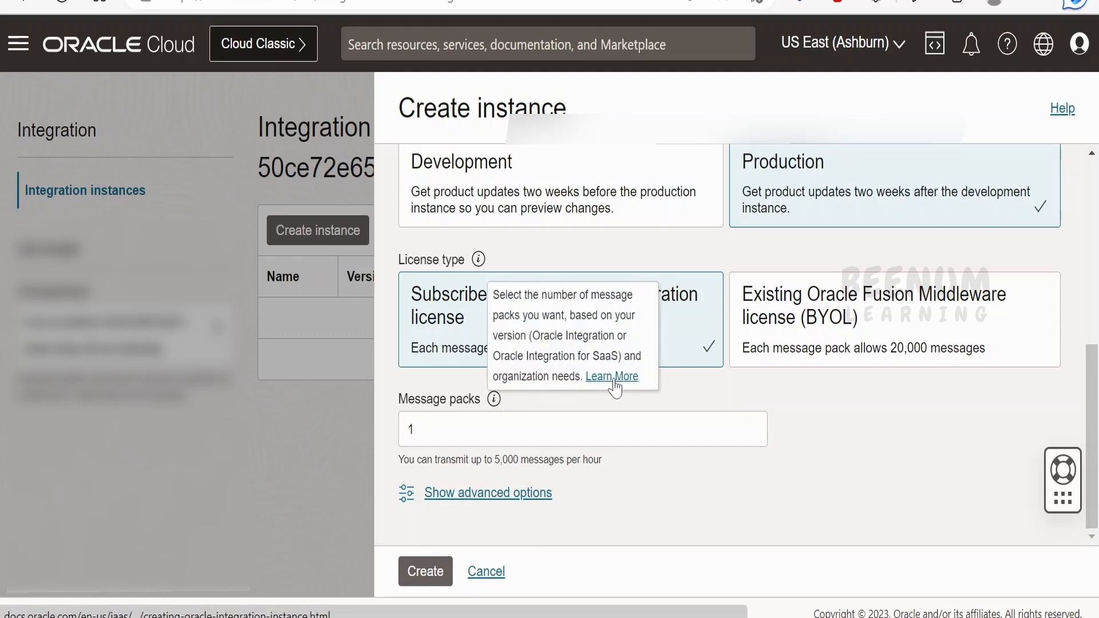
Check the tag fields in the advanced options and submit the creation of the integration instance
click(469, 497)
scroll(569, 478, down, 5)
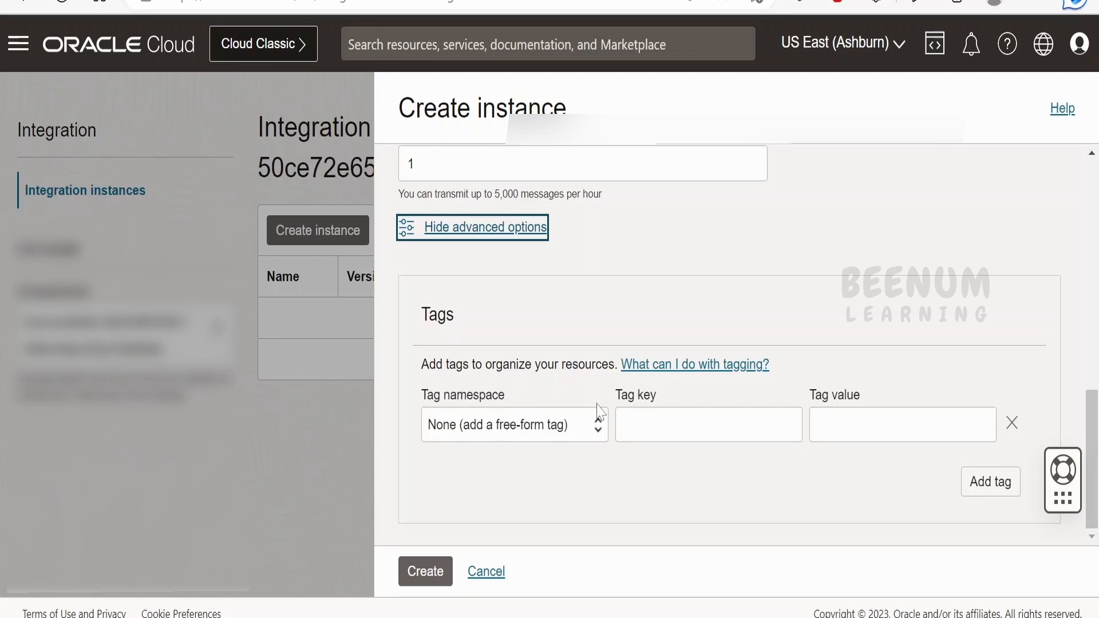
click(534, 232)
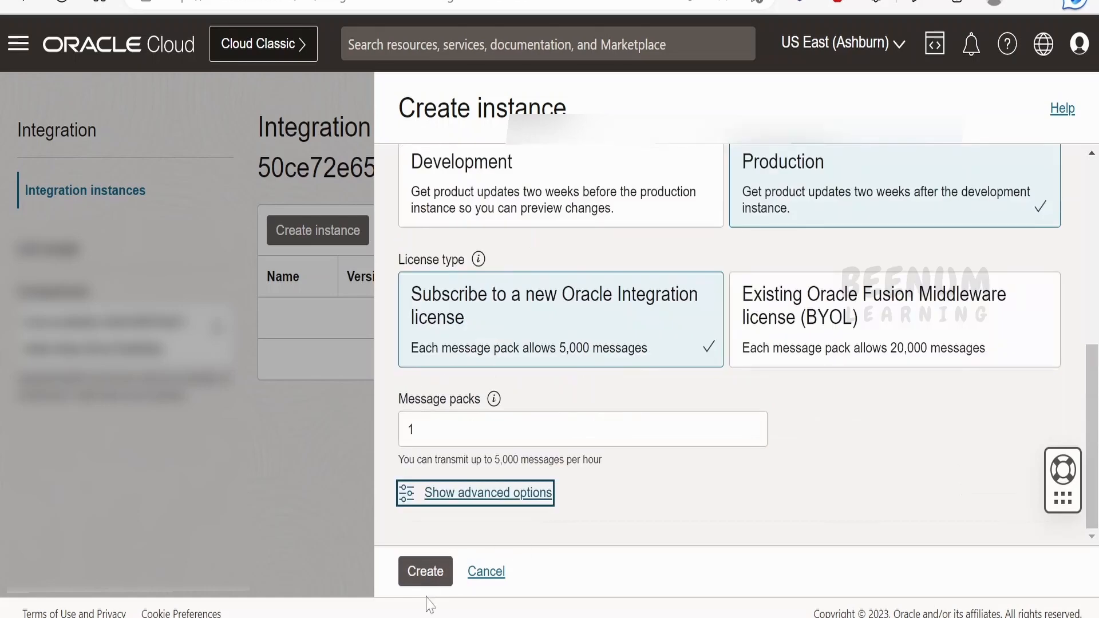
click(424, 571)
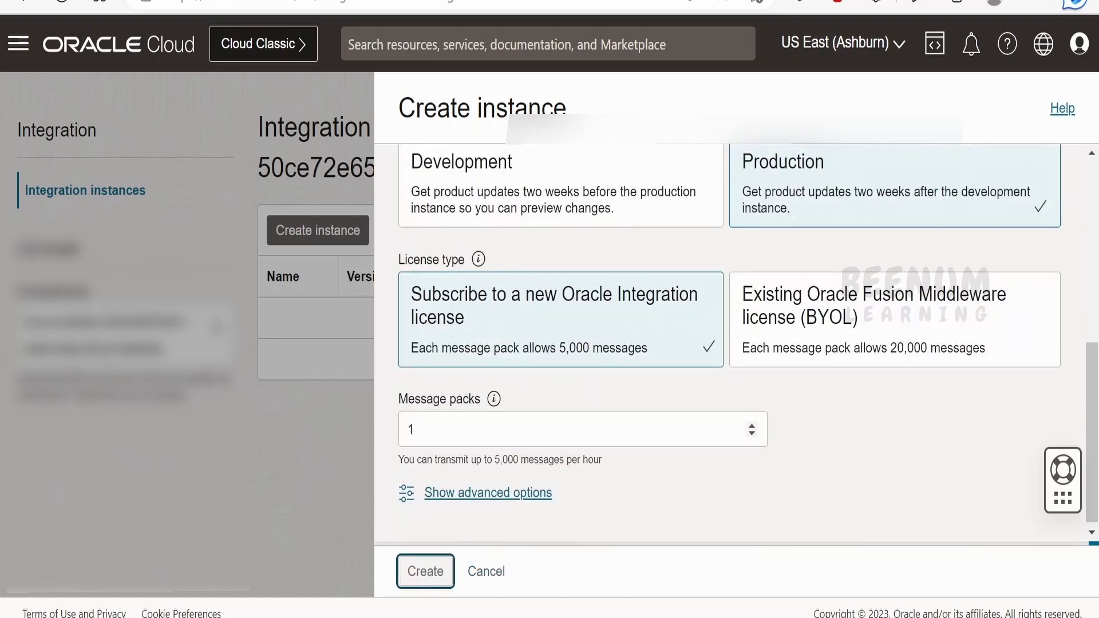
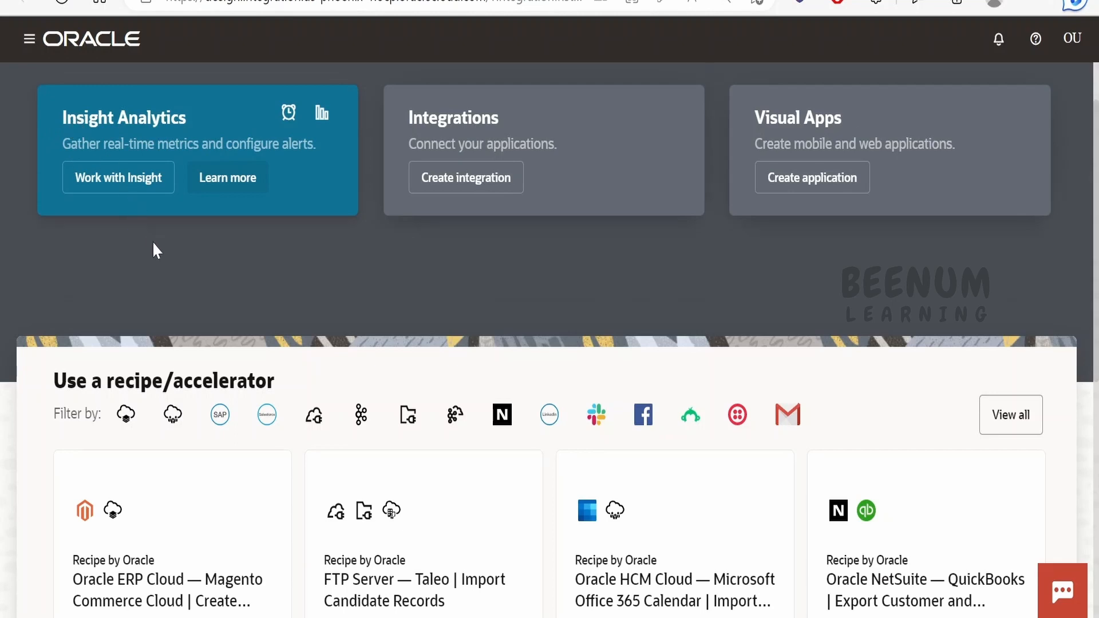
Browse the recipes and accelerators on the Oracle Integration home page and filter them by Oracle ERP Cloud
scroll(155, 248, down, 3)
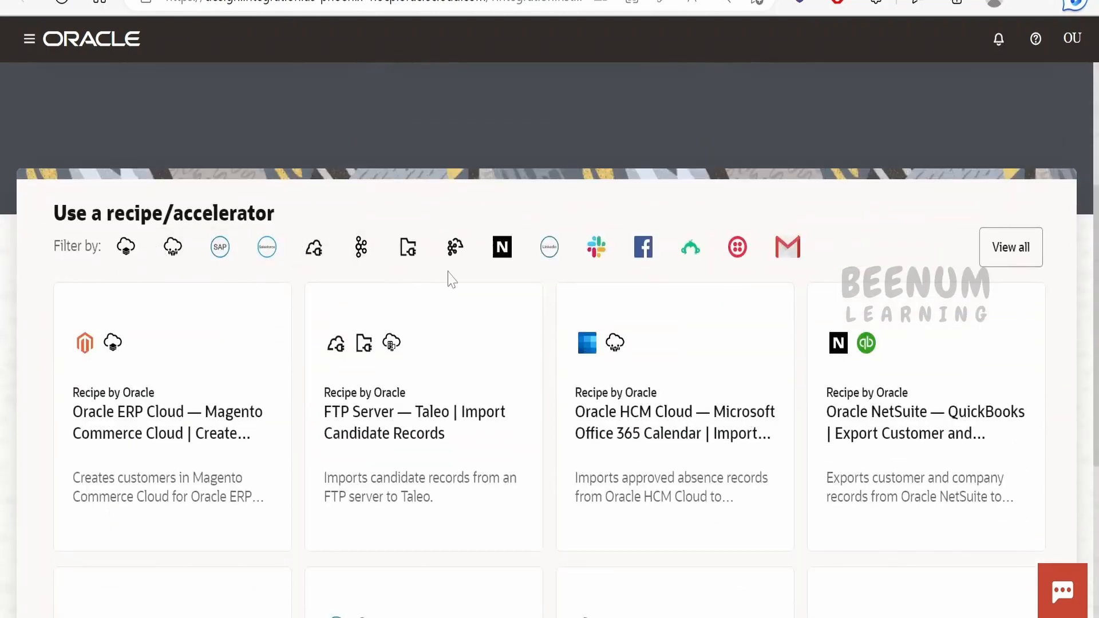
scroll(459, 296, down, 5)
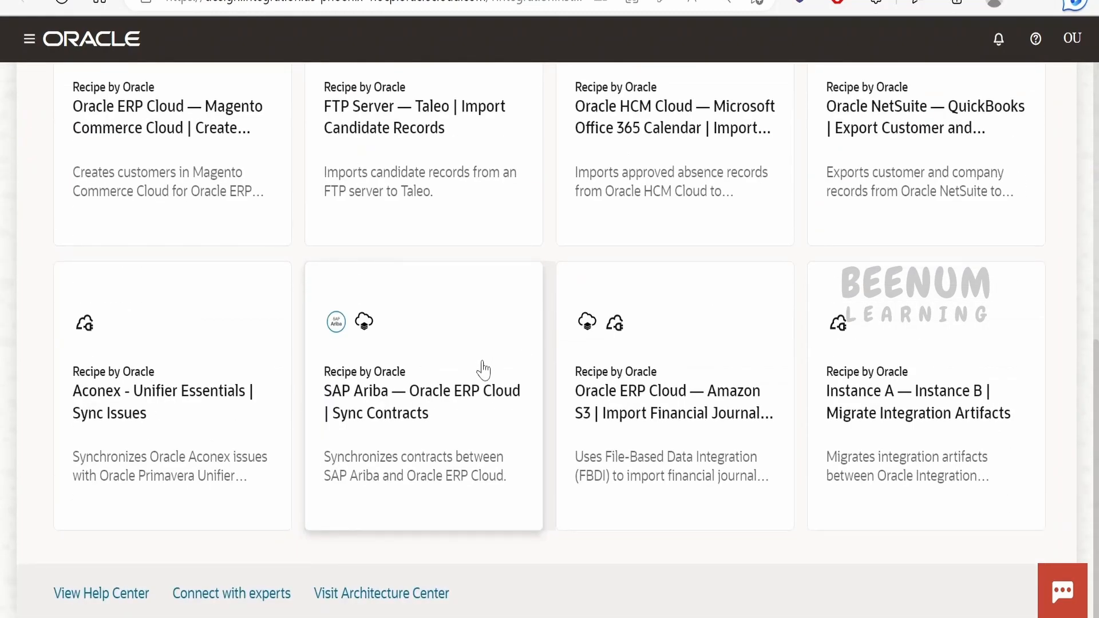
scroll(483, 369, up, 3)
scroll(491, 368, up, 3)
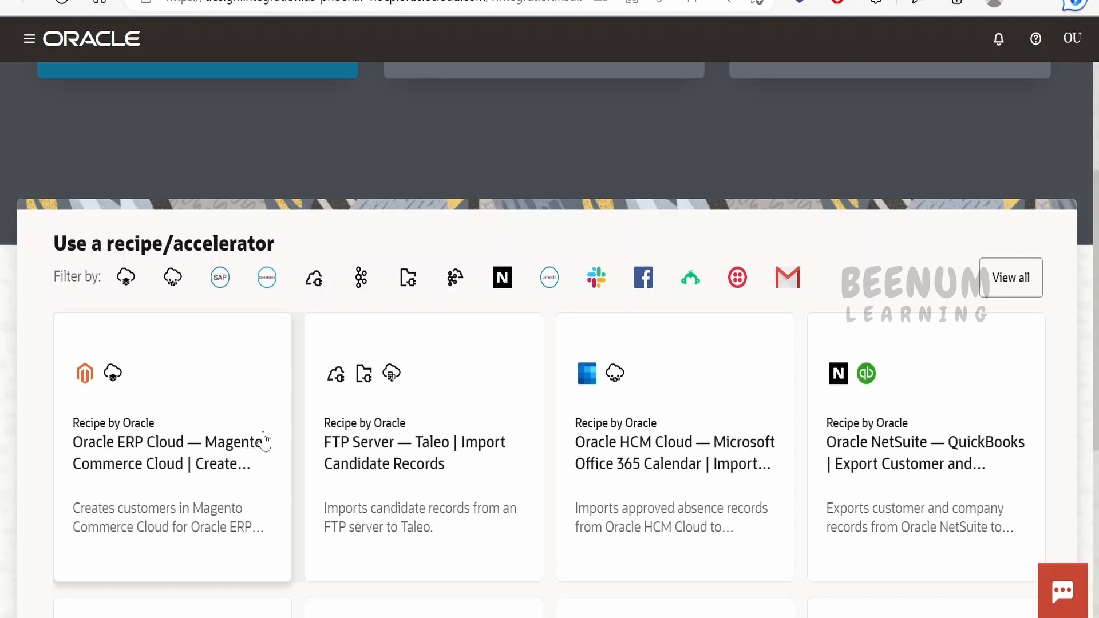
scroll(467, 448, up, 3)
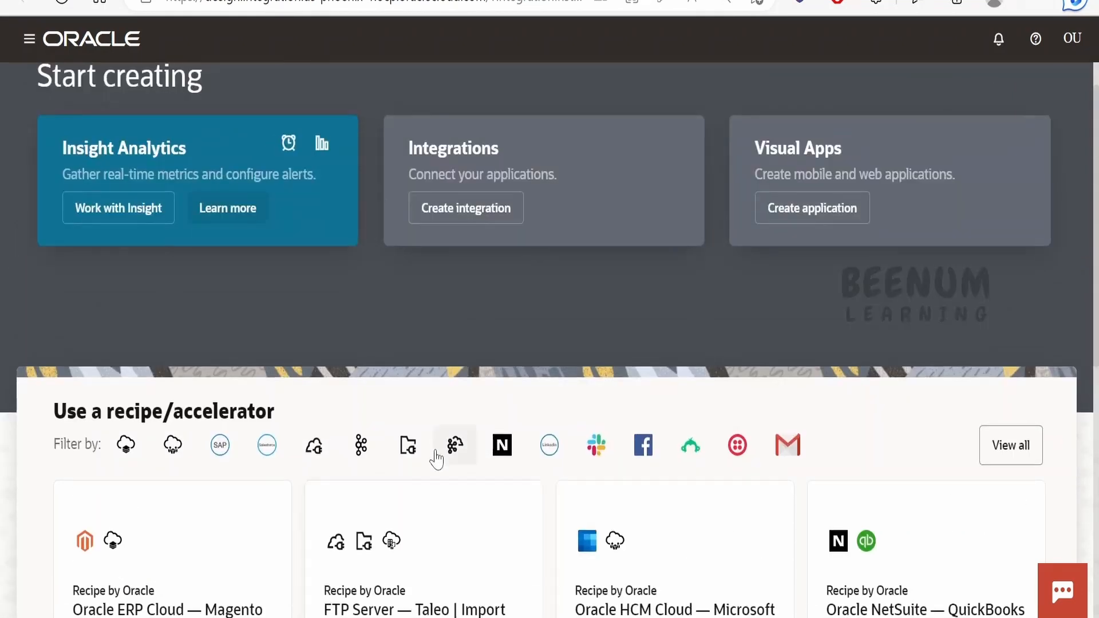
scroll(393, 545, down, 2)
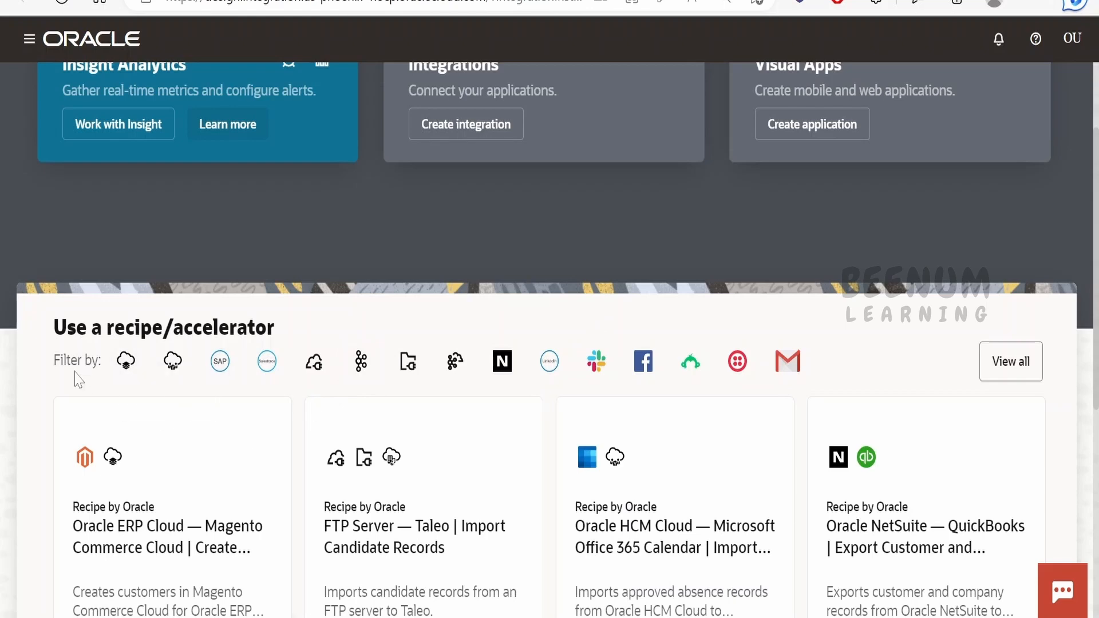
click(125, 367)
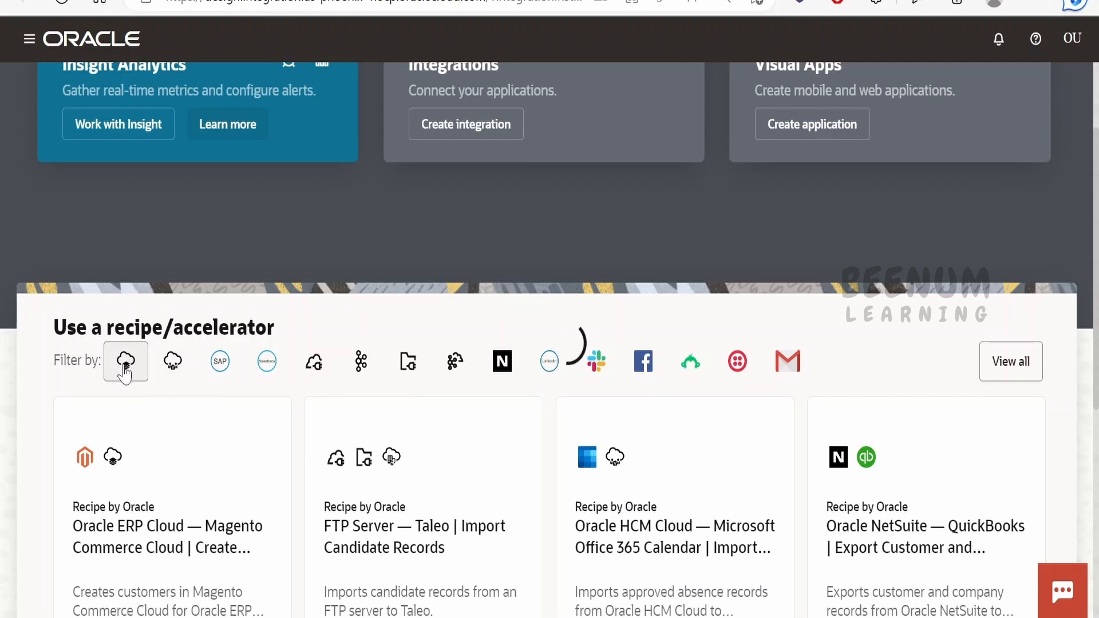
scroll(126, 369, down, 2)
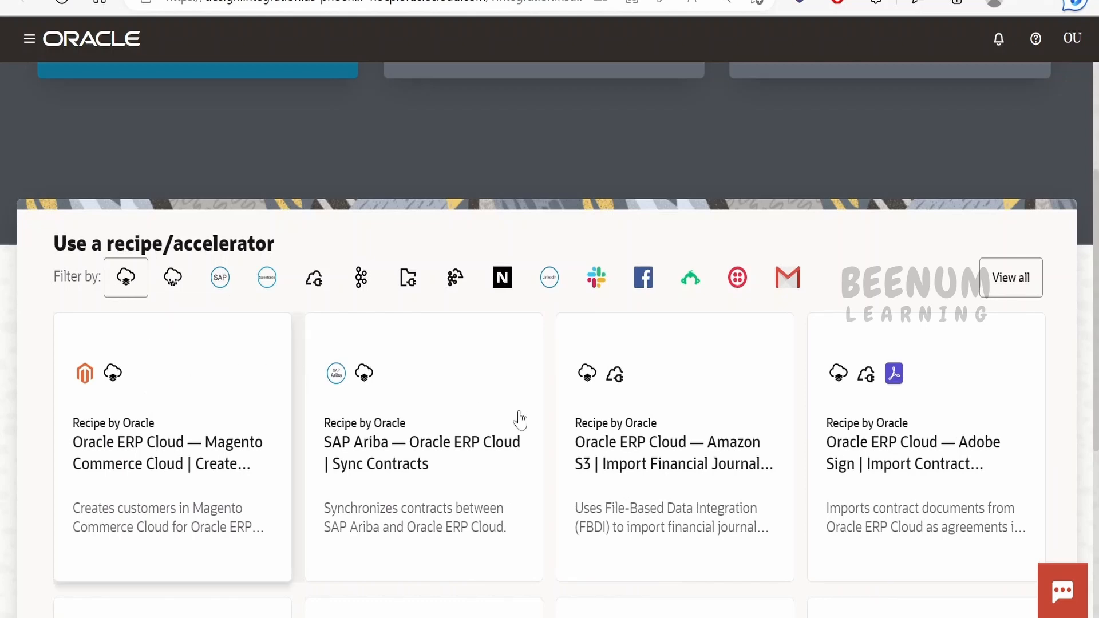
scroll(521, 421, down, 5)
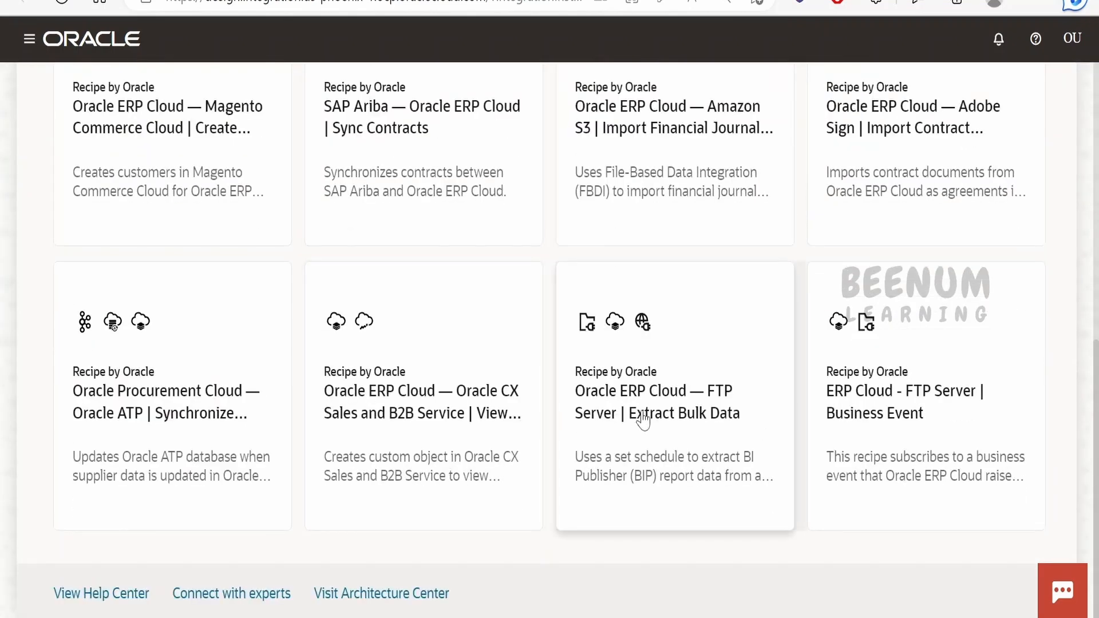
scroll(643, 420, up, 5)
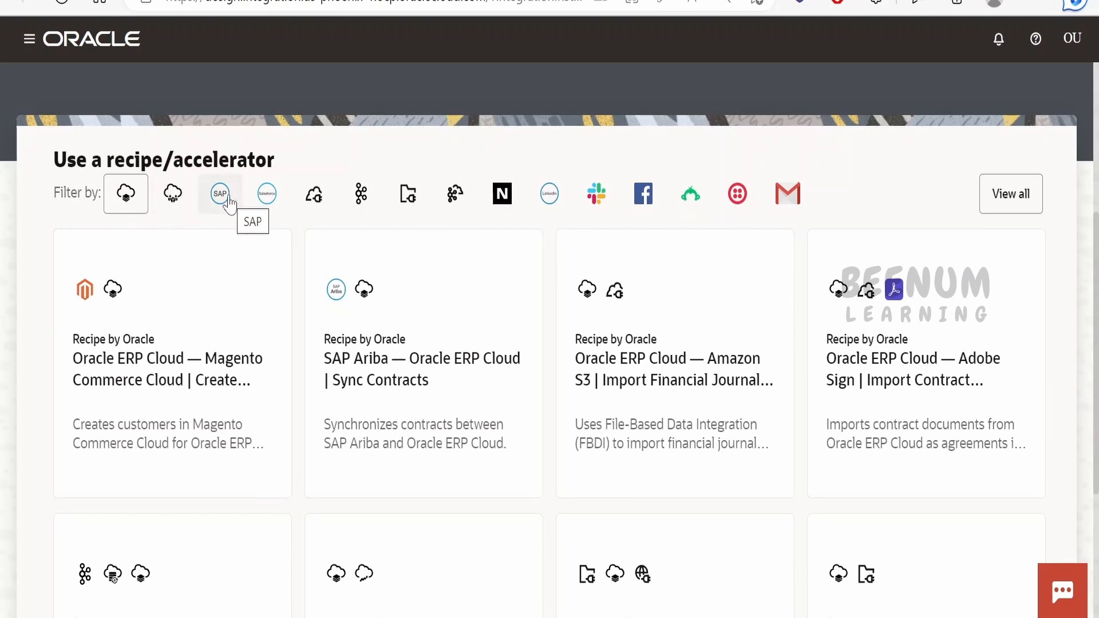
Filter the recipes and accelerators by Slack and look through the matching recipes
click(593, 194)
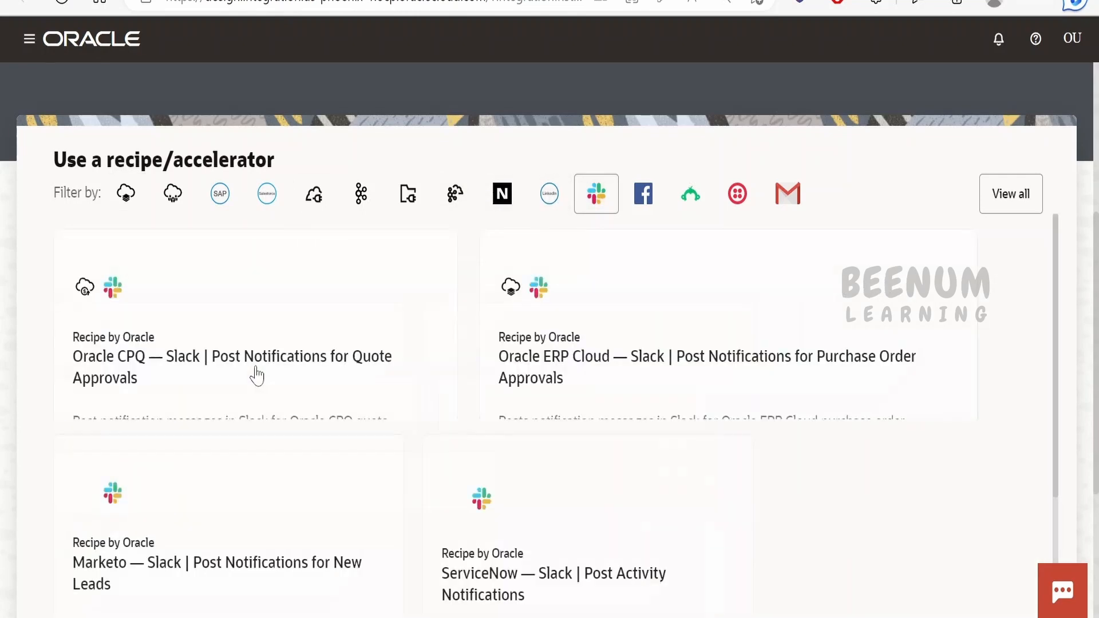
scroll(498, 564, up, 4)
scroll(431, 491, down, 3)
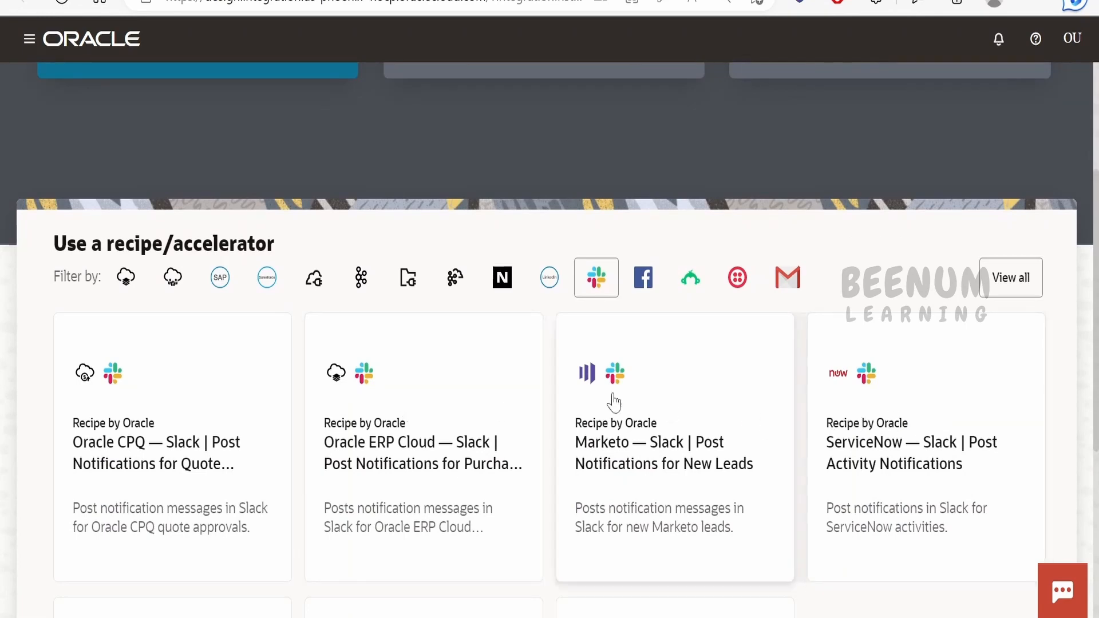
scroll(601, 435, up, 4)
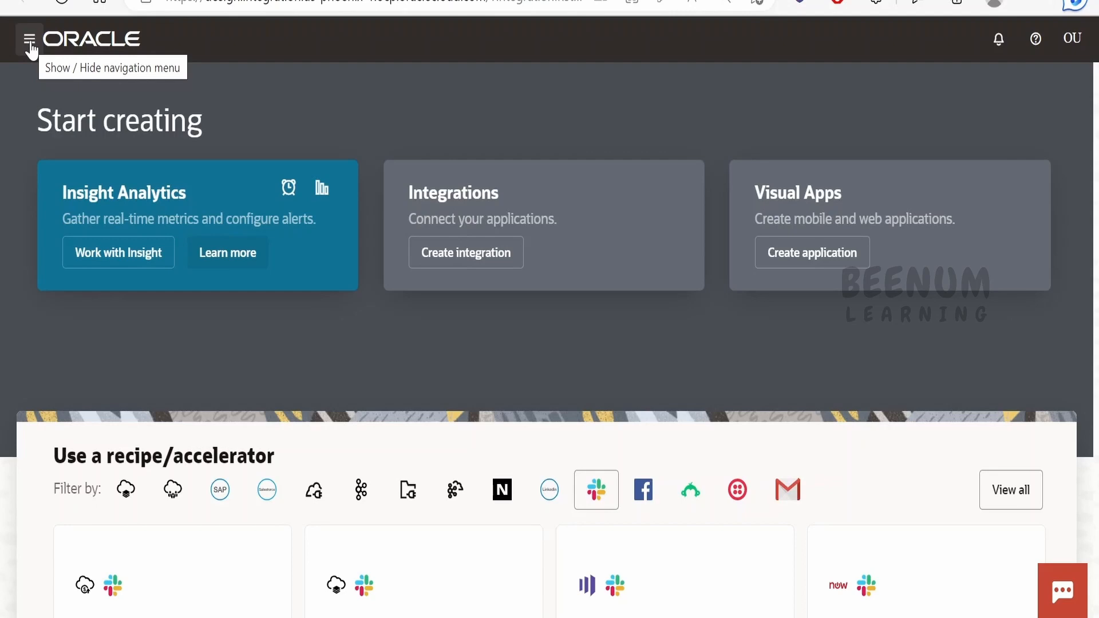
Open the Notifications page in the instance's Settings and review its recipient, report and SMTP options
click(30, 45)
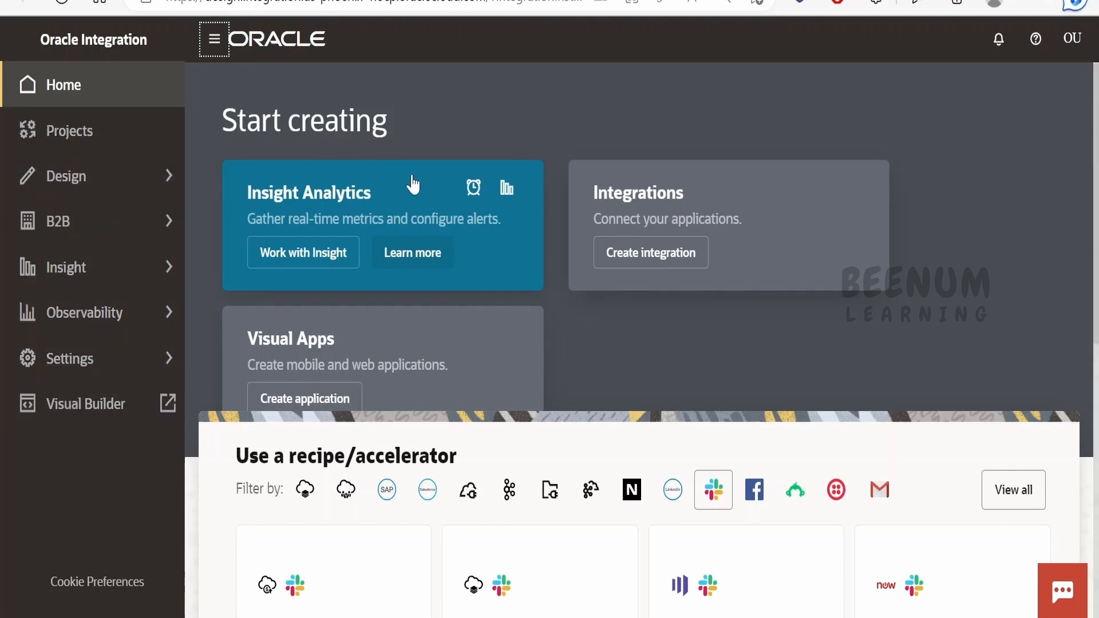
click(152, 361)
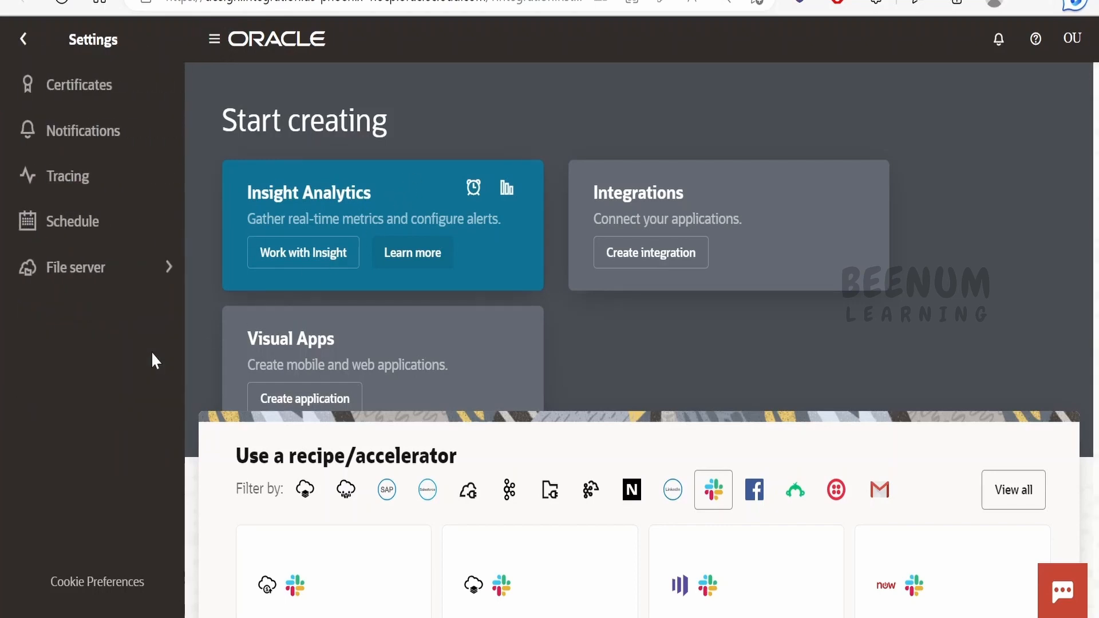
click(102, 137)
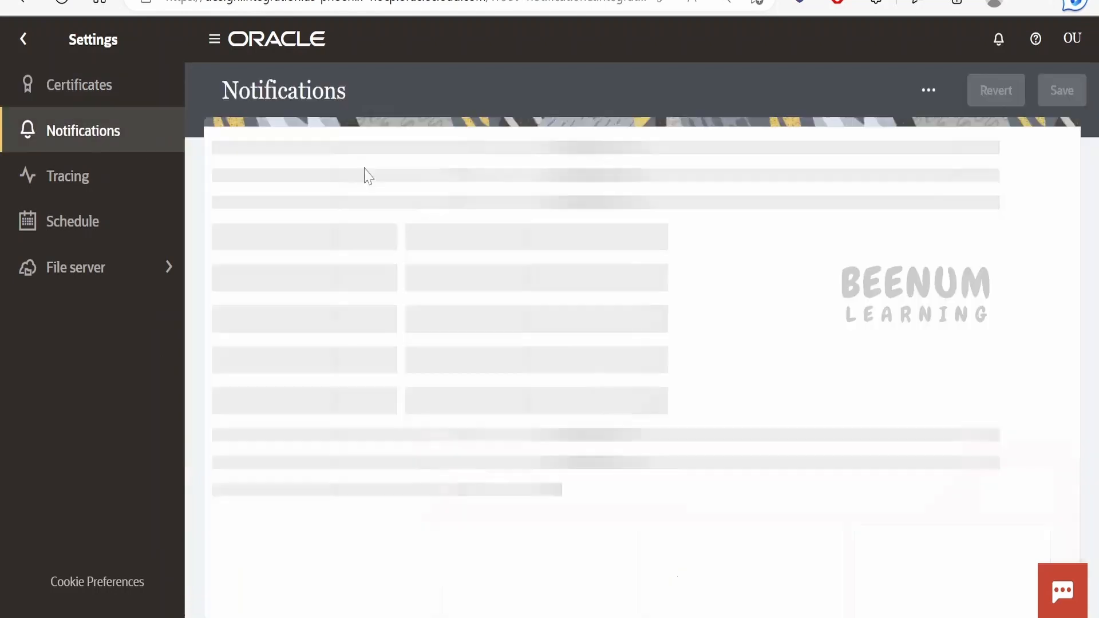
scroll(366, 176, down, 2)
scroll(365, 177, up, 3)
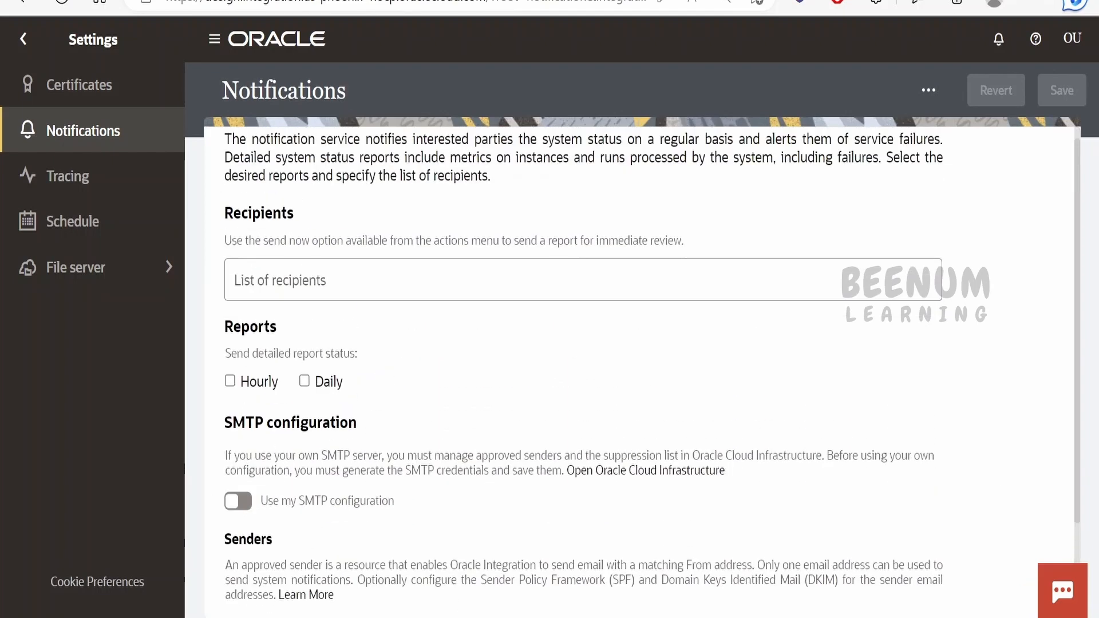
View the Tracing and Schedule settings pages and the file server's Settings page
click(96, 176)
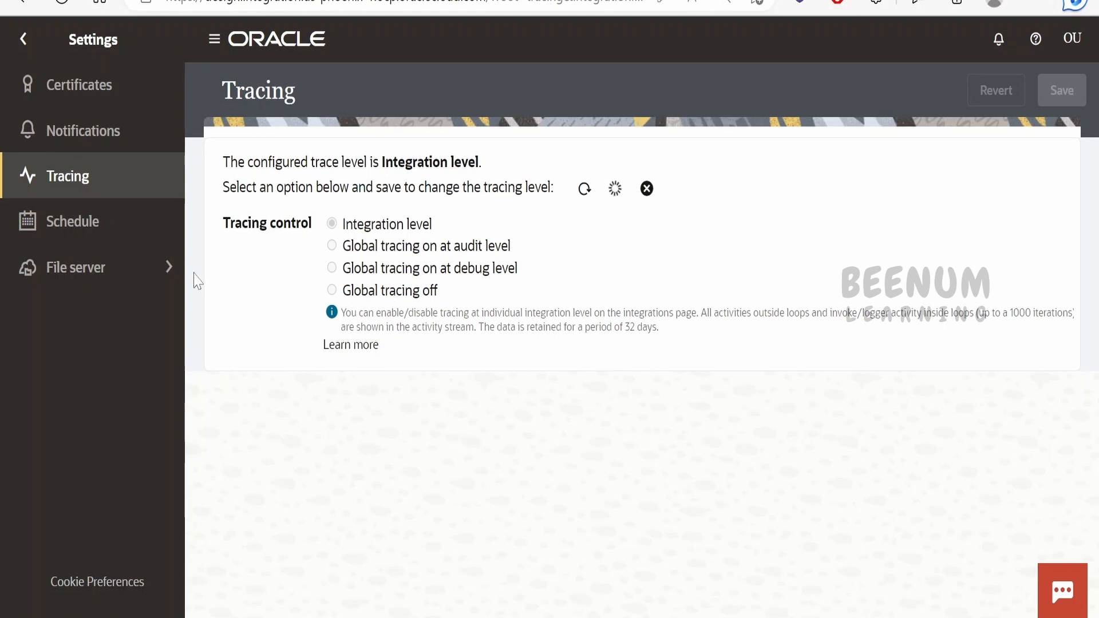
click(111, 240)
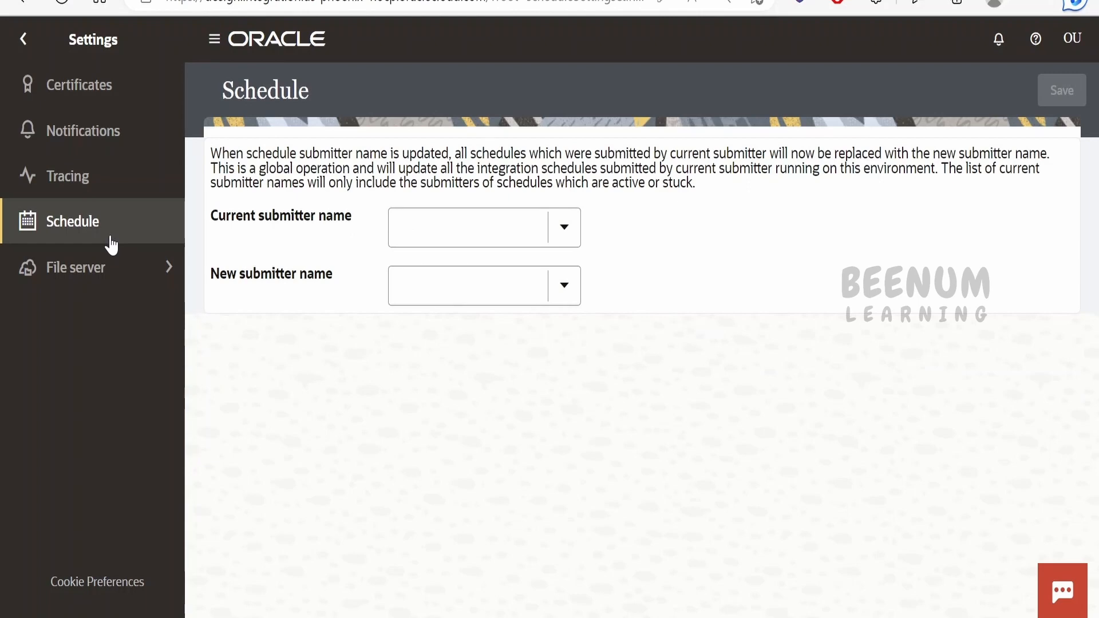
click(79, 272)
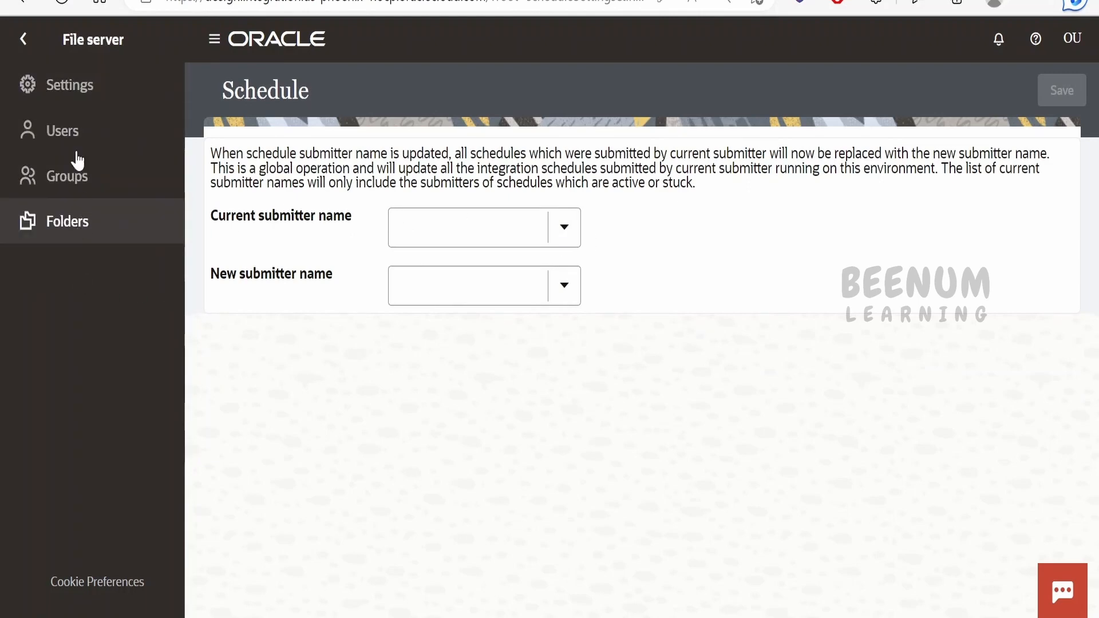
click(74, 87)
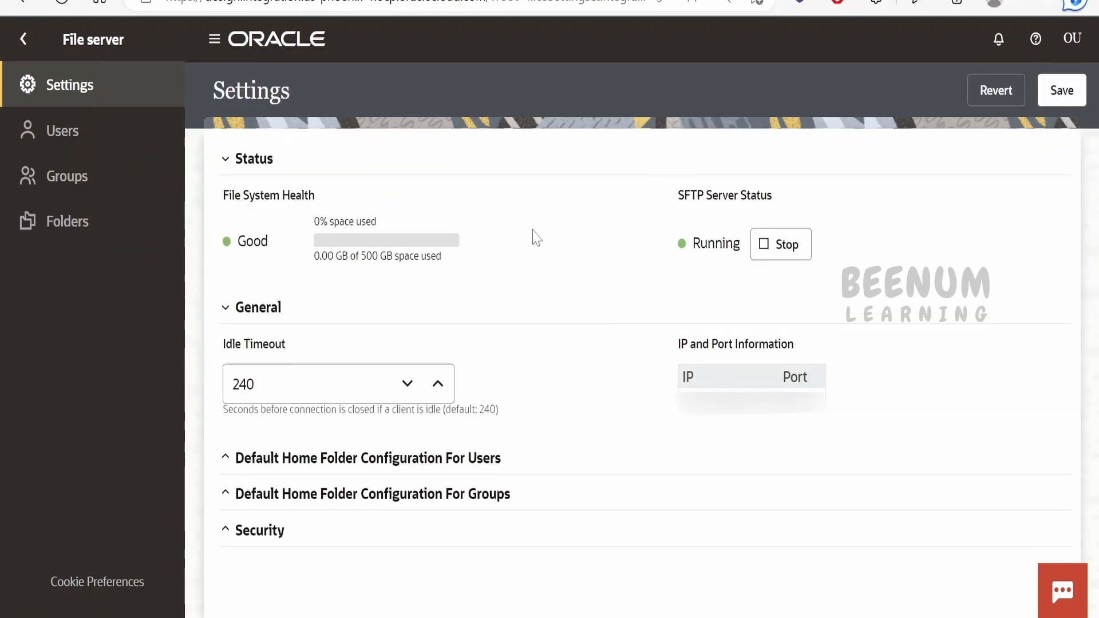
Go back to the main Oracle Integration navigation and check which items the Design section offers
click(18, 49)
click(18, 50)
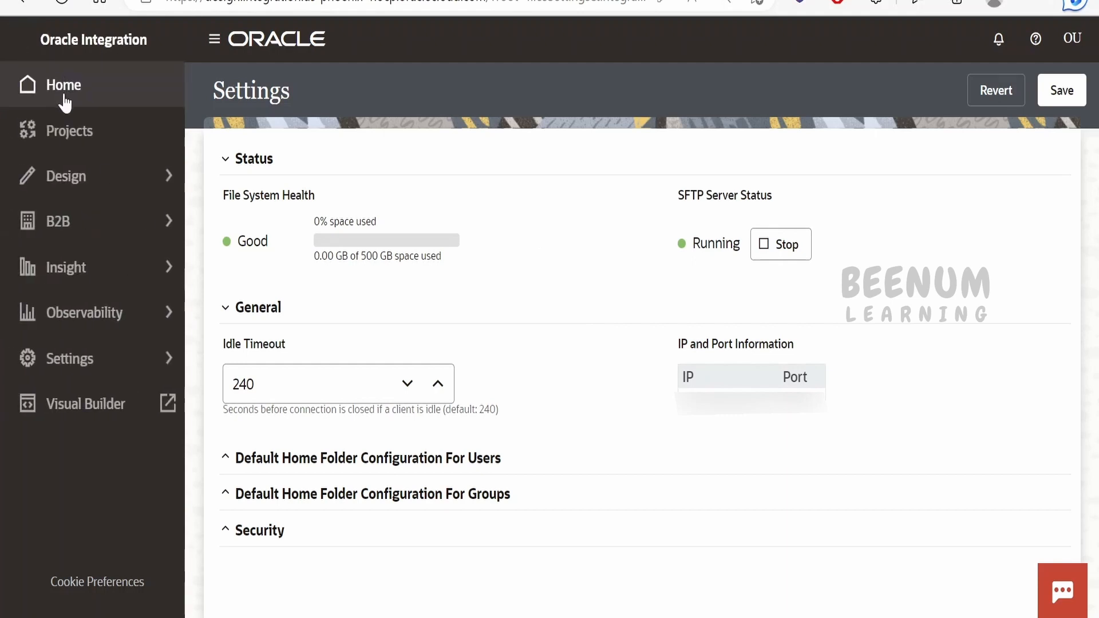
click(84, 182)
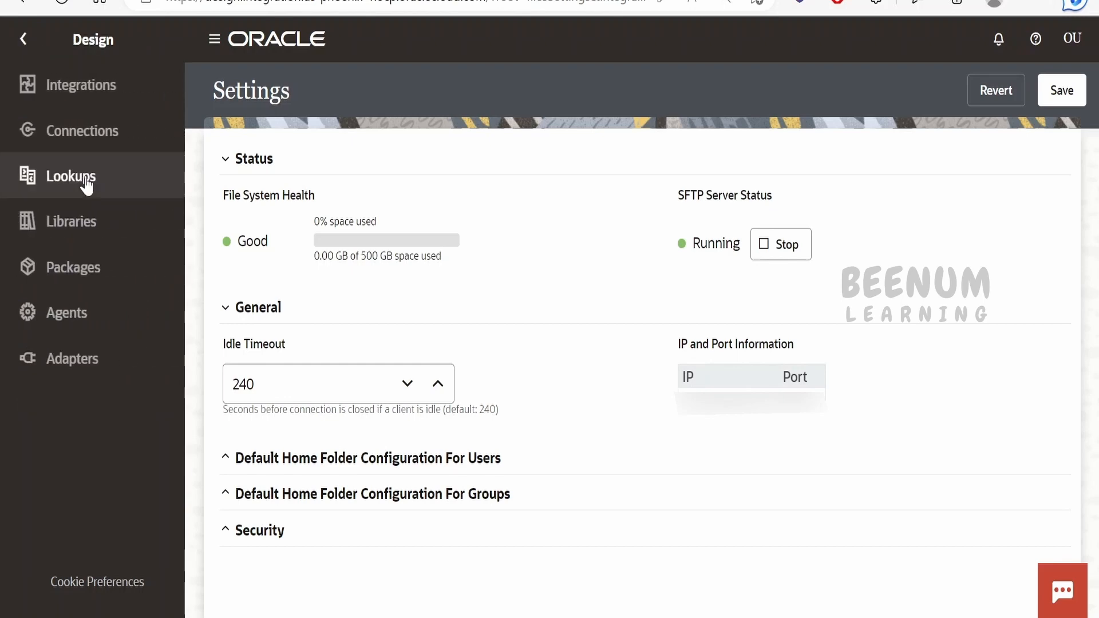
click(29, 32)
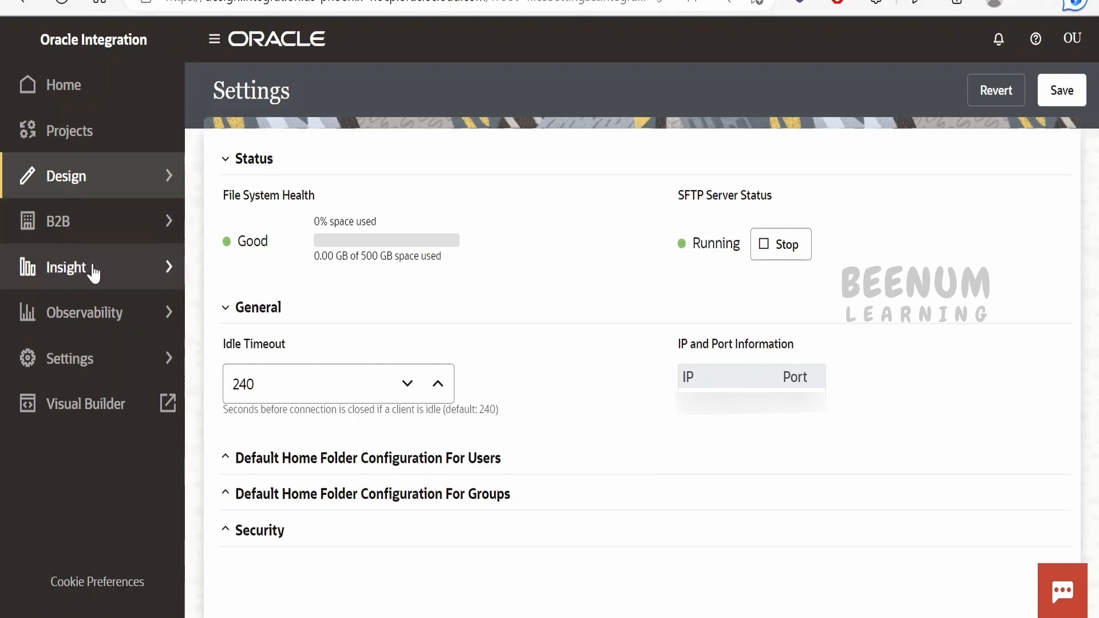
Open the integration dashboards under Observability and review the remaining summary cards and the instance status section
click(127, 329)
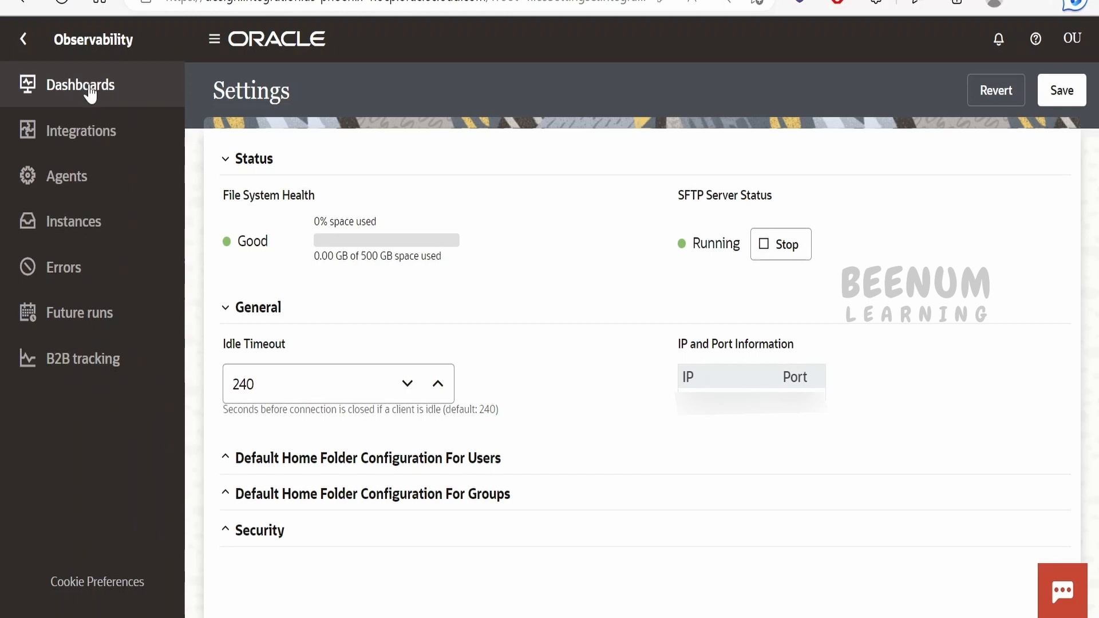
click(102, 106)
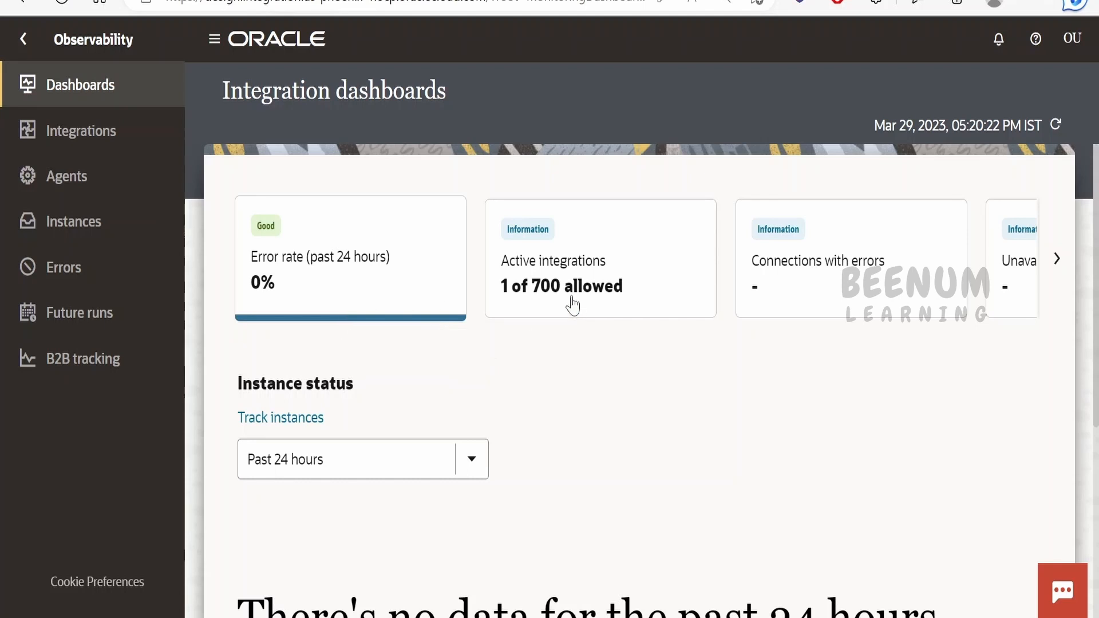
click(1057, 264)
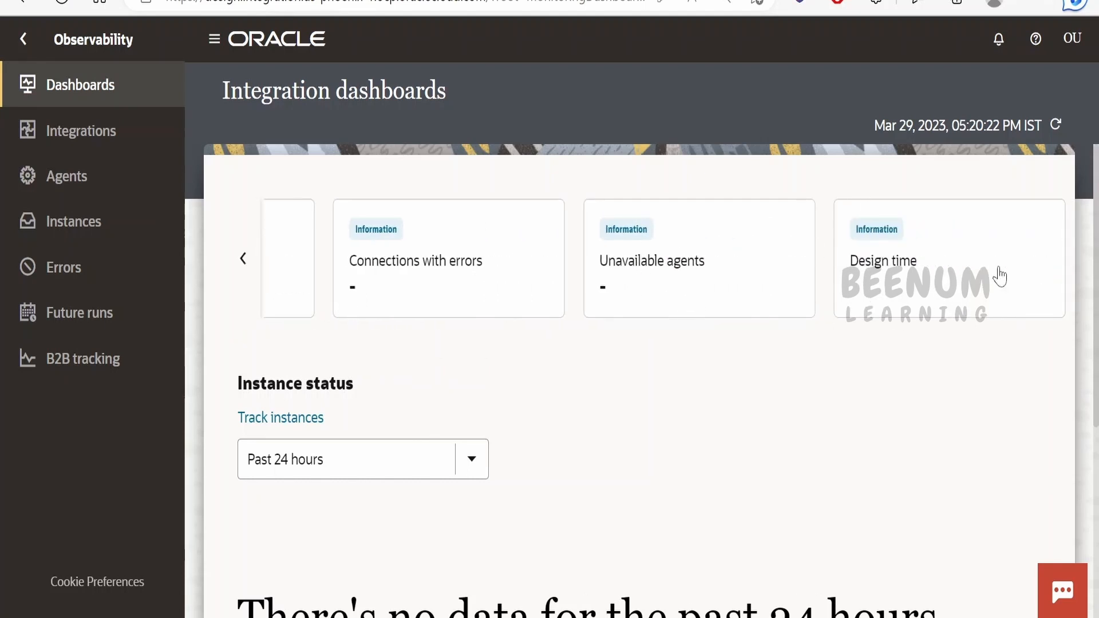
scroll(685, 385, down, 5)
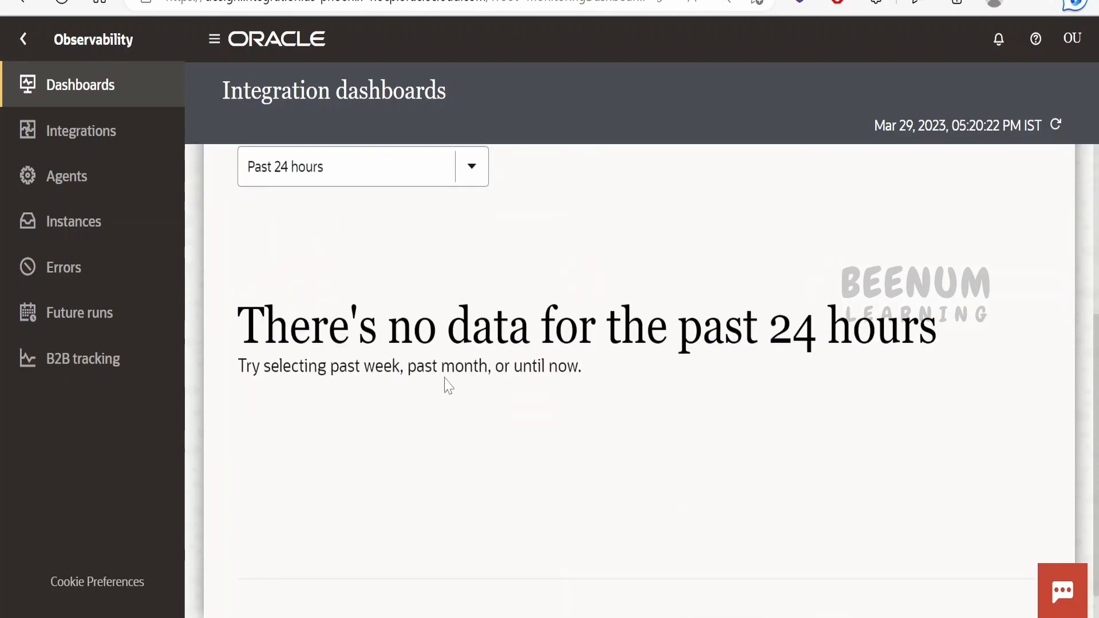
scroll(641, 352, up, 1)
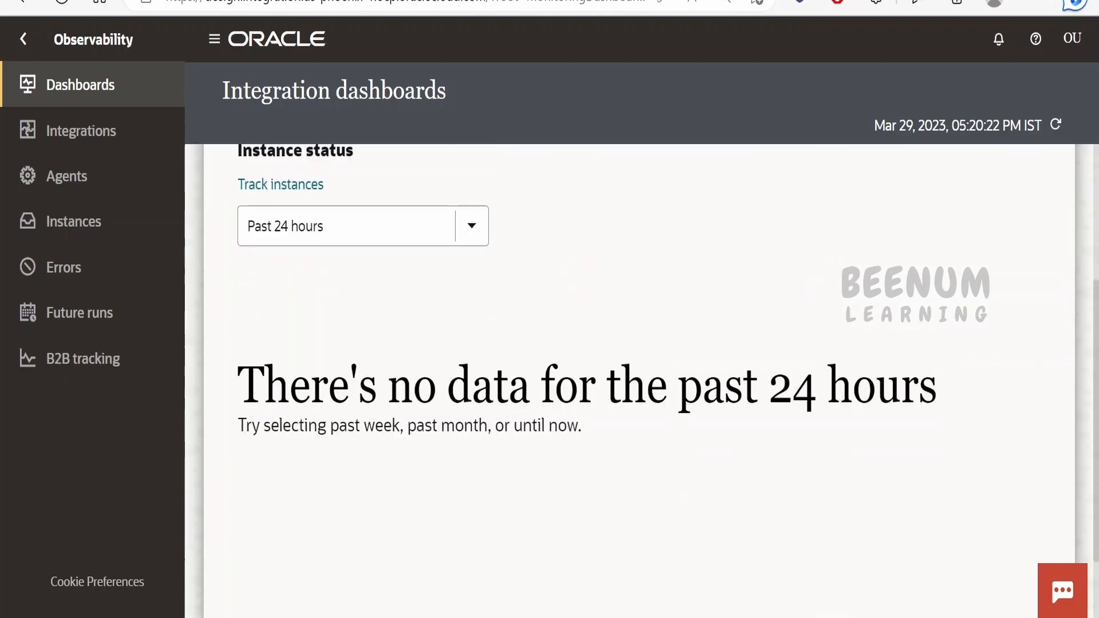
Set the instance status period on the integration dashboard to Until now and review the other period choices
click(476, 254)
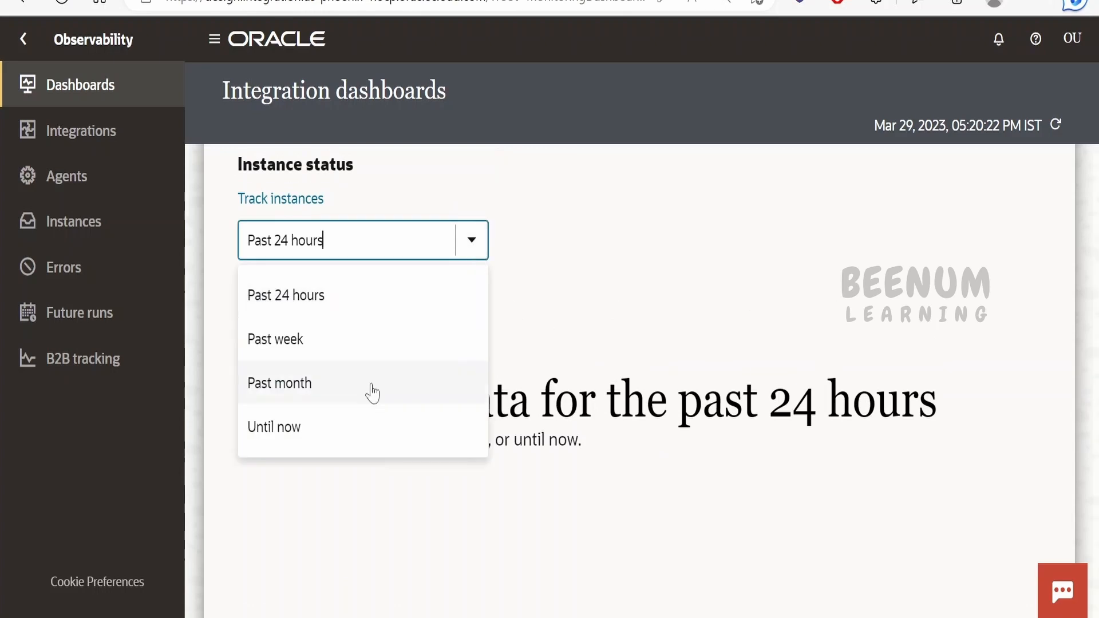
click(358, 433)
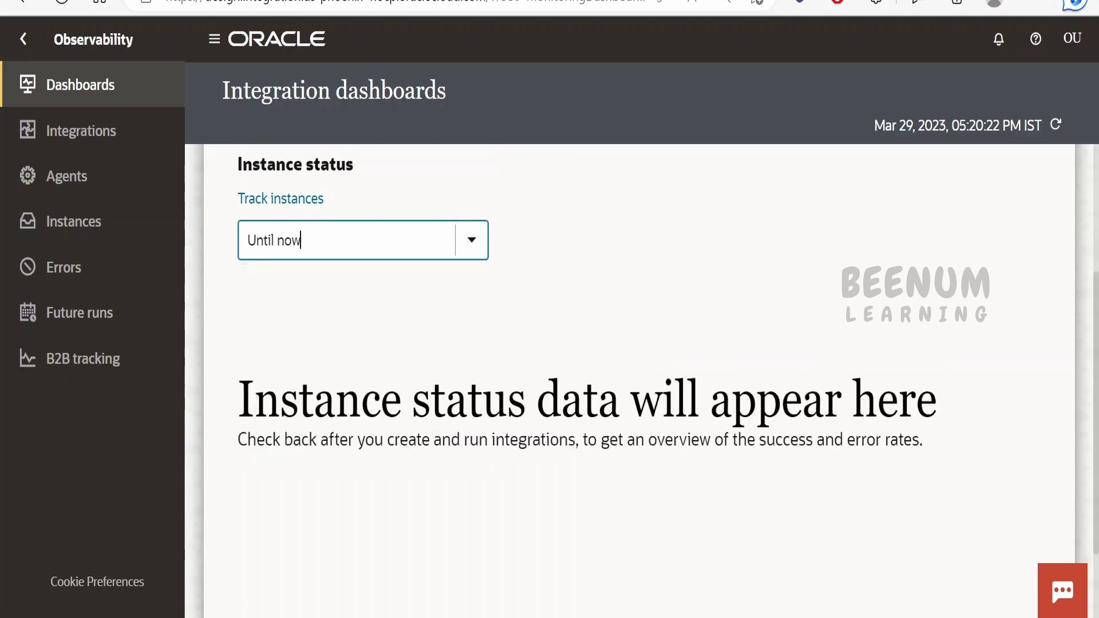
click(430, 355)
click(309, 252)
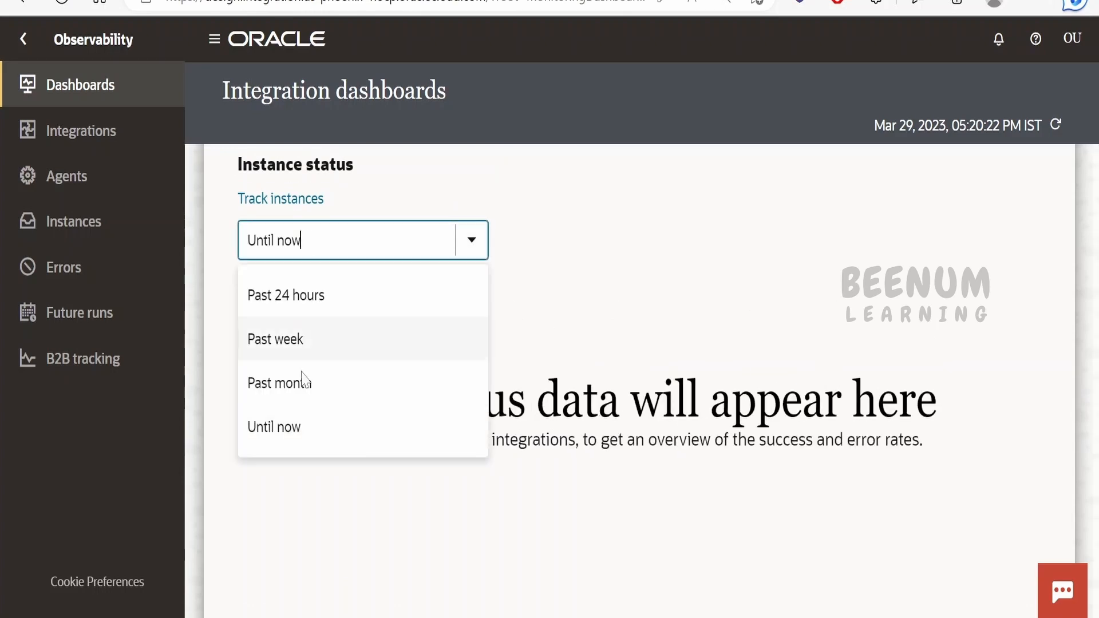
click(622, 322)
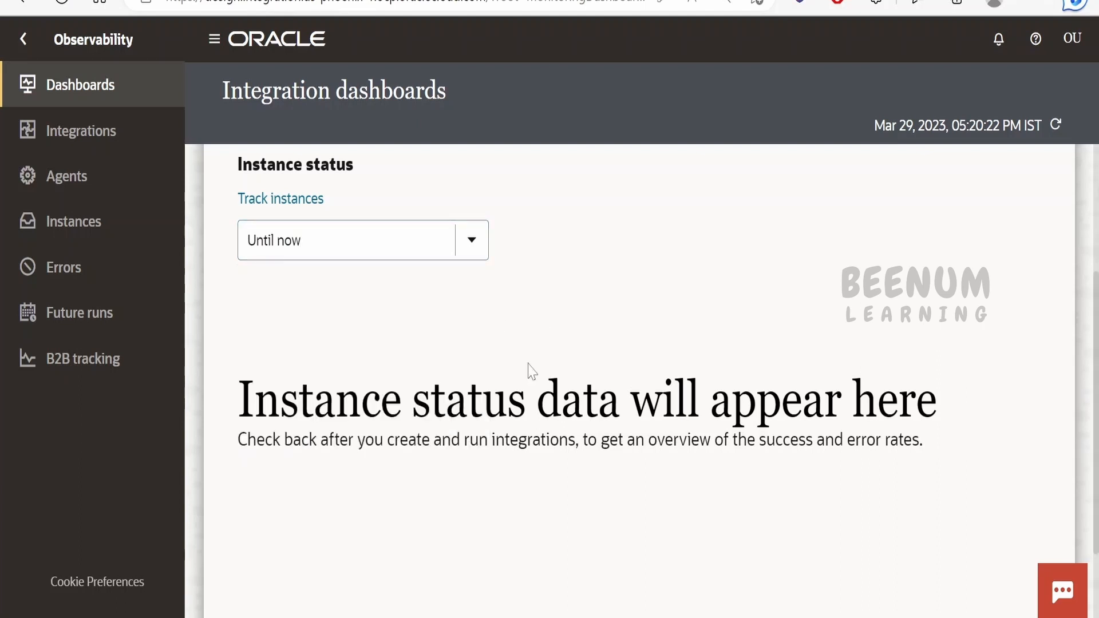
scroll(549, 371, up, 1)
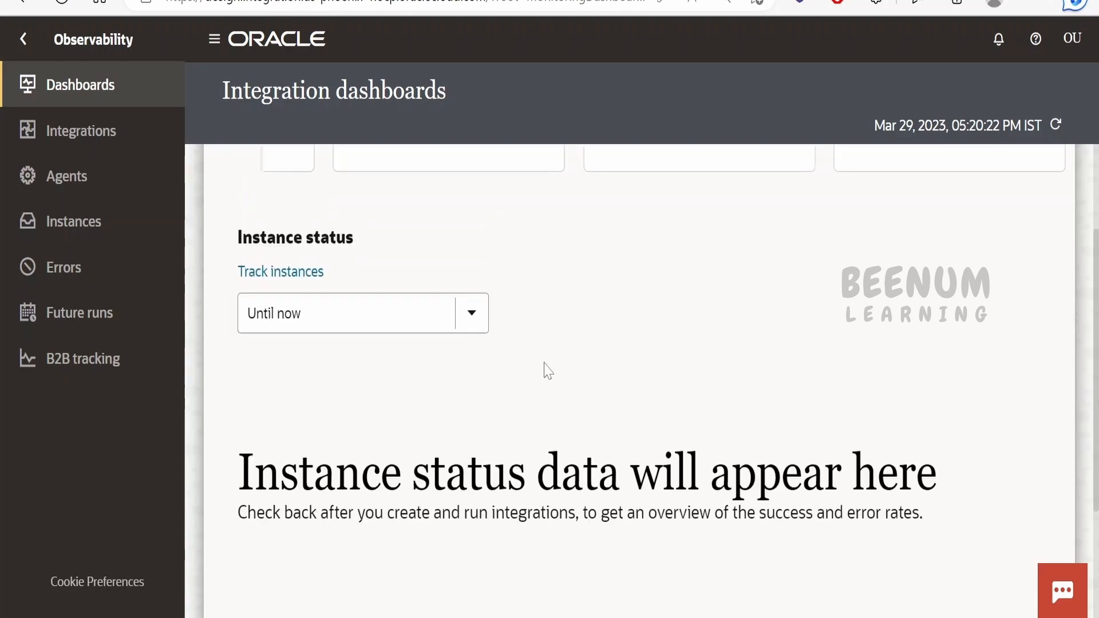
scroll(551, 396, up, 2)
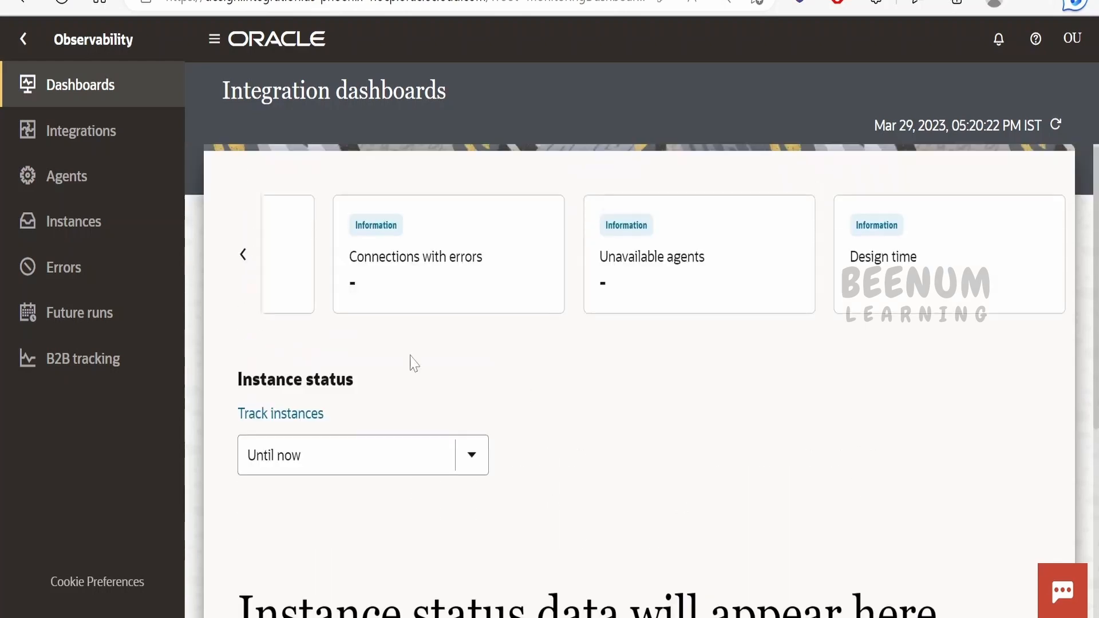
View the Errors and Future runs pages under Observability
click(94, 280)
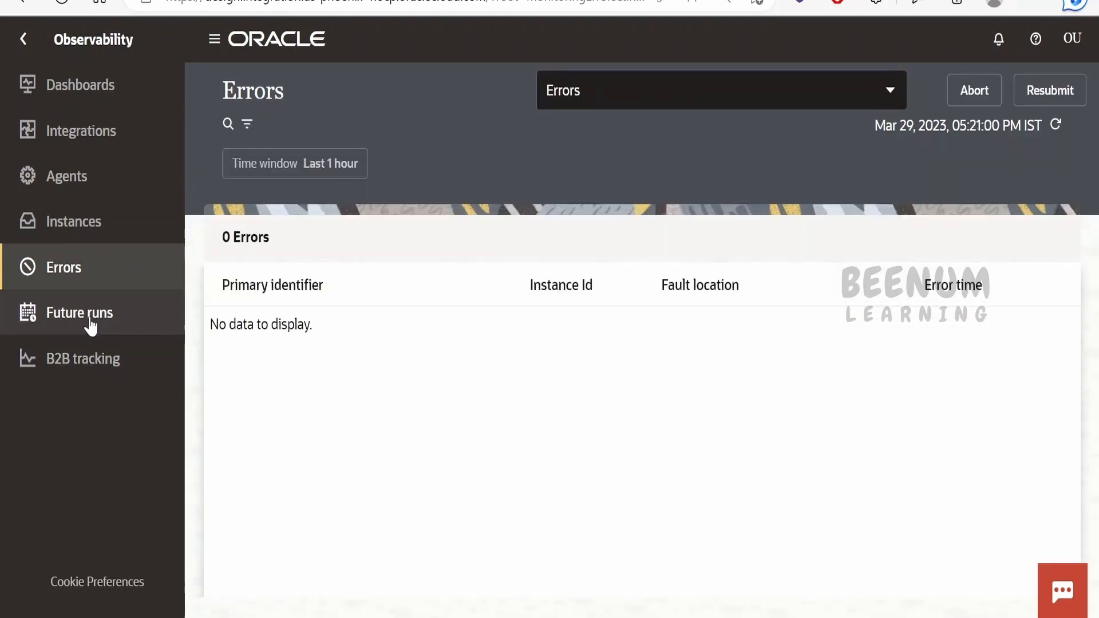
click(90, 326)
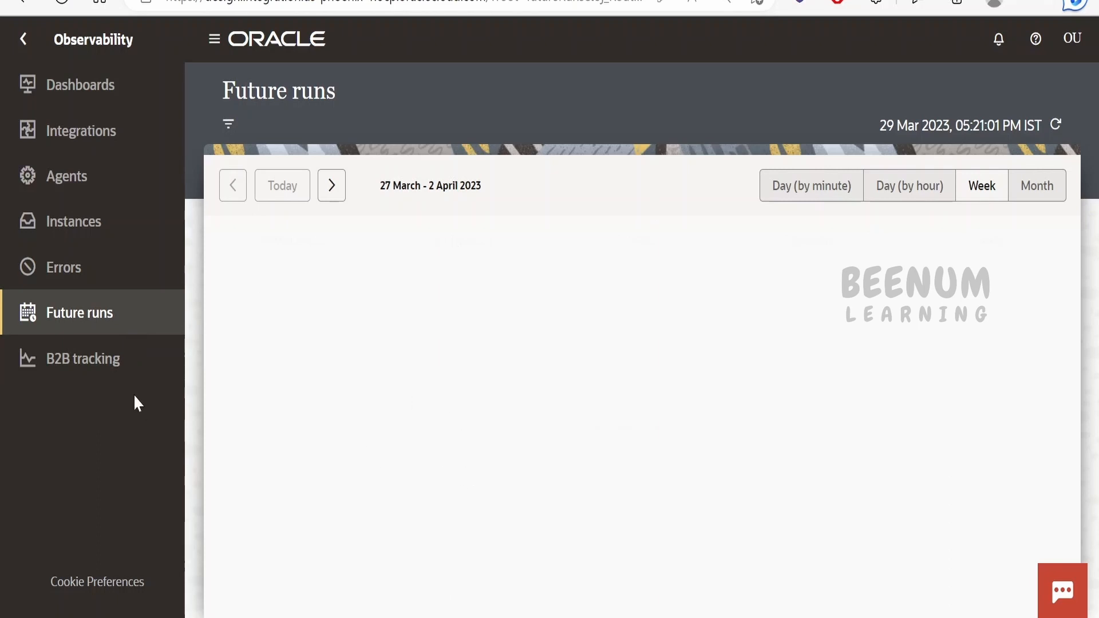
Review the search and filter options for instances under Observability, and view the Agents monitoring page
click(96, 240)
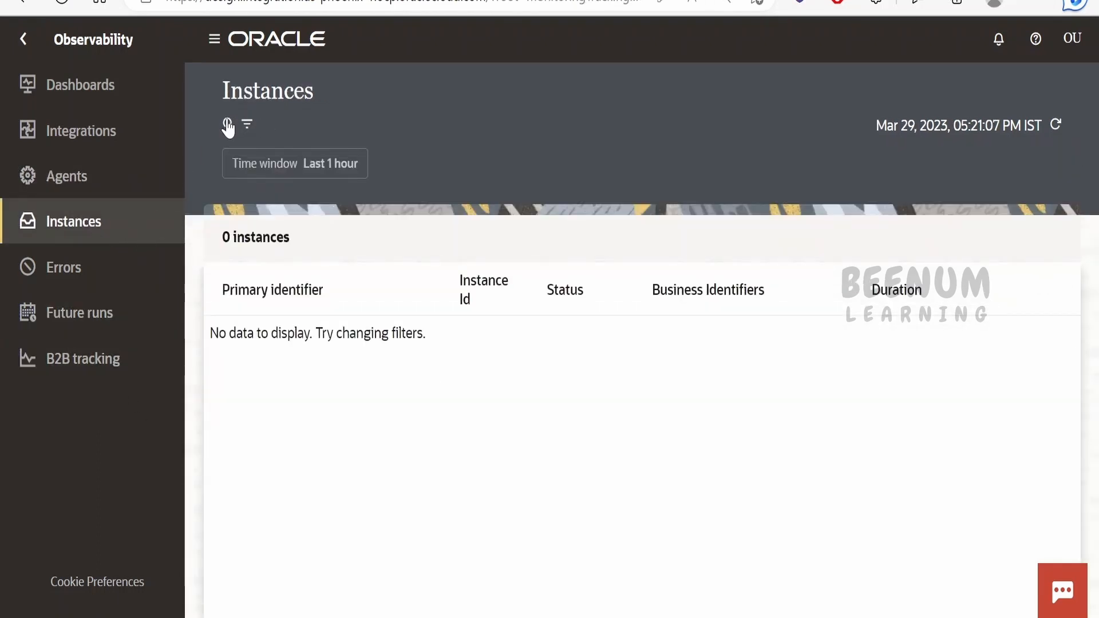
click(228, 126)
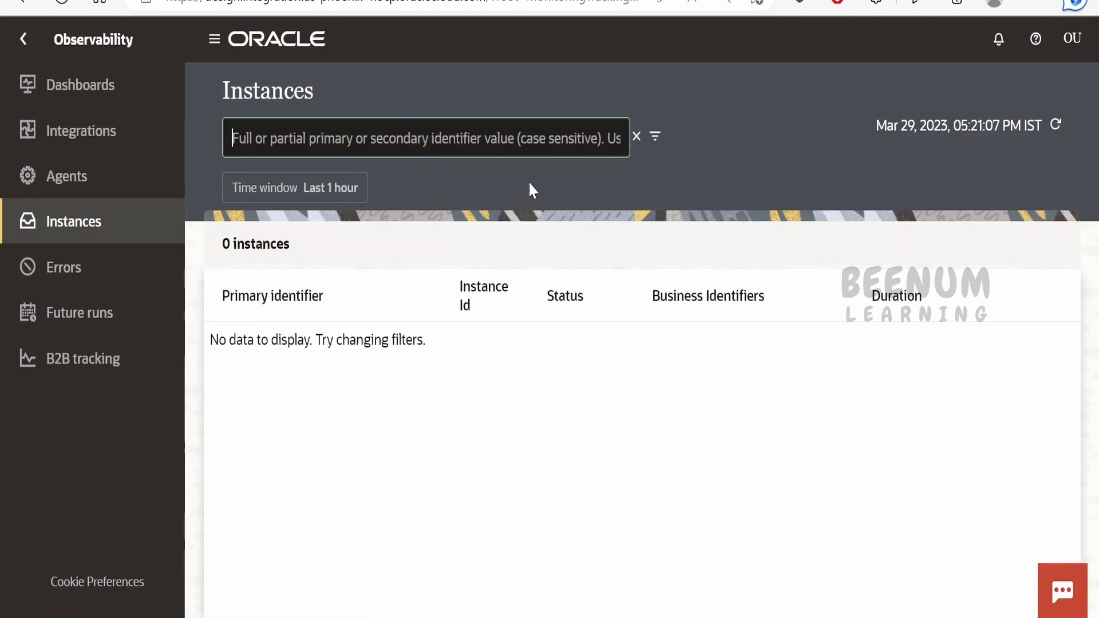
click(662, 141)
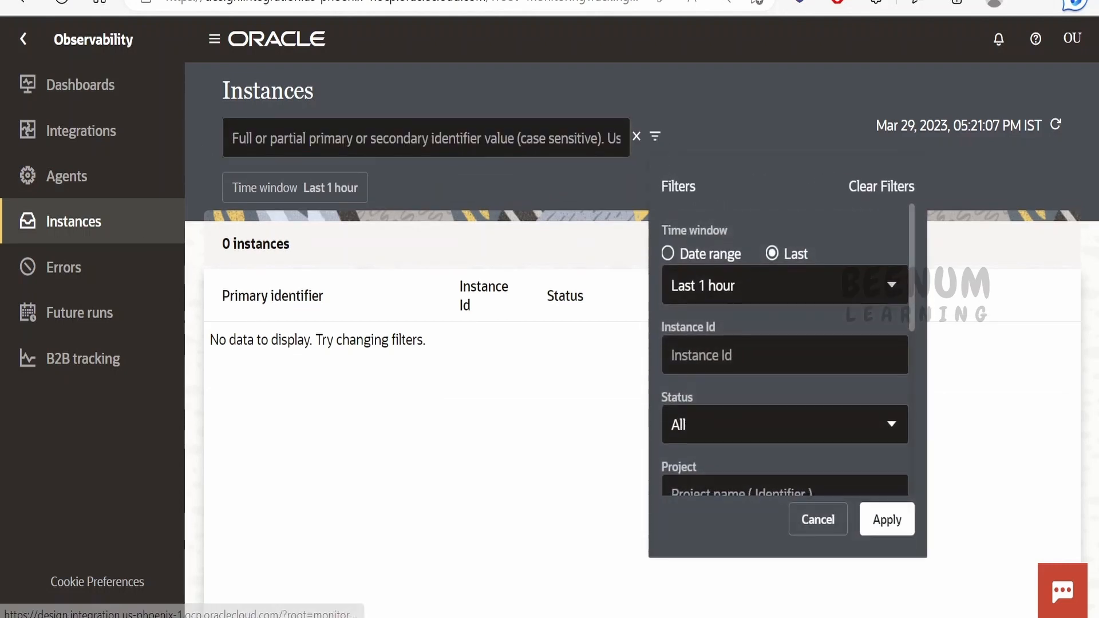
scroll(699, 280, down, 5)
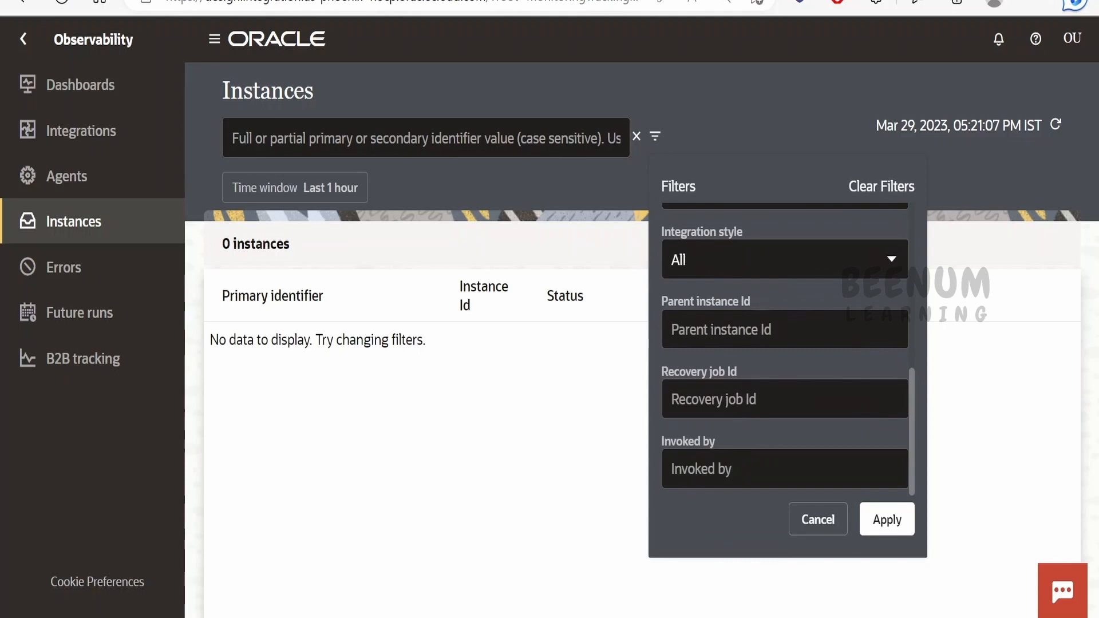
click(838, 518)
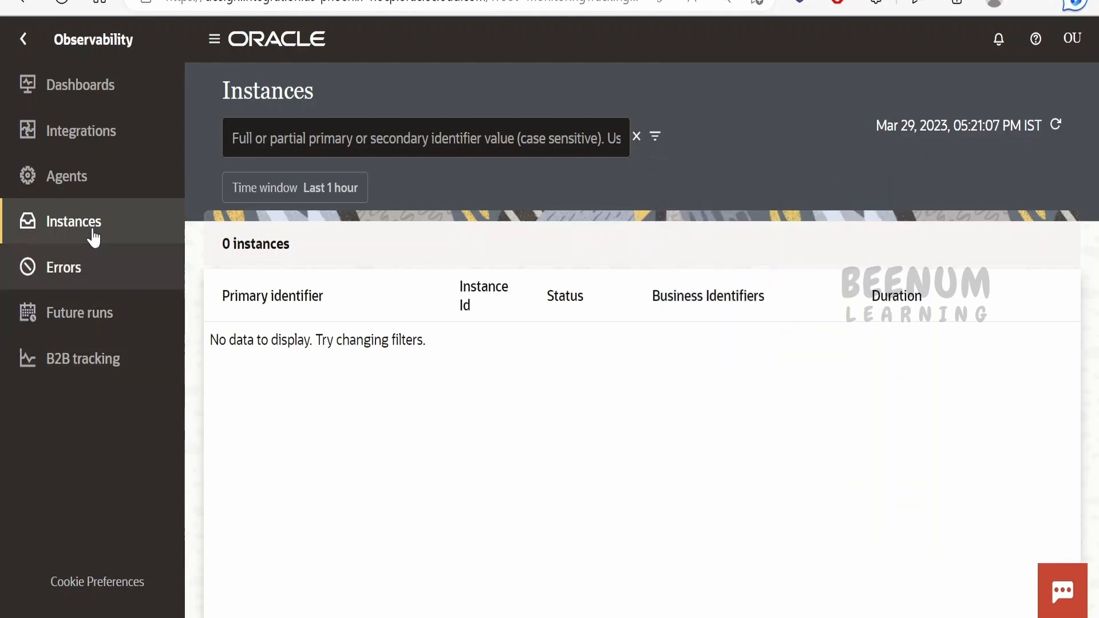
click(91, 178)
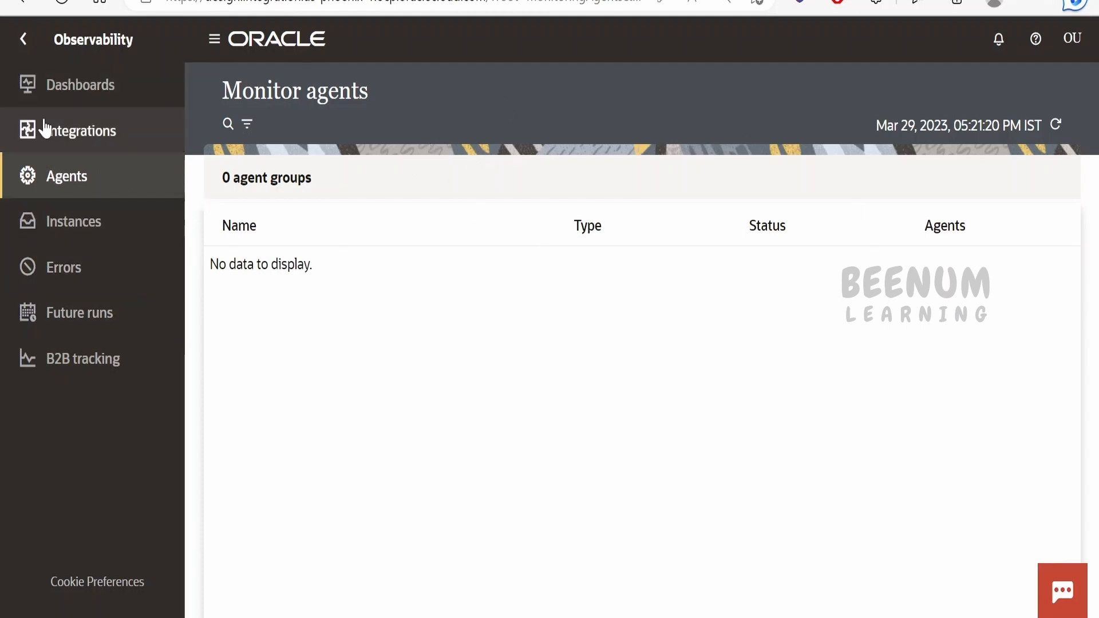
Go to the Integrations page under Design and check the IAR file selection for importing an integration, without importing anything
click(24, 40)
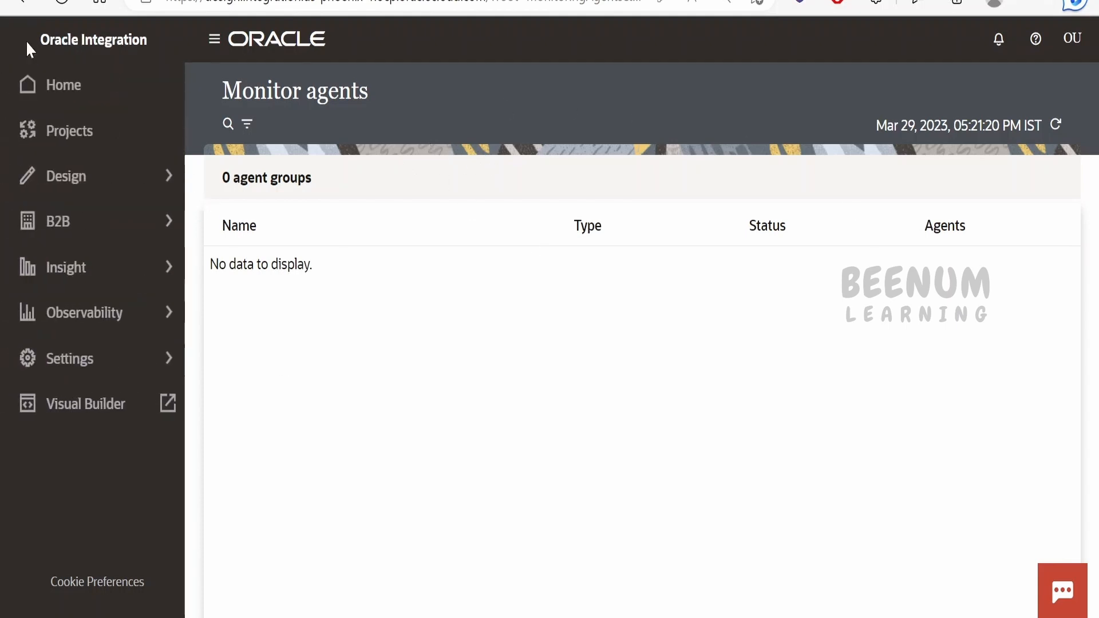
click(66, 181)
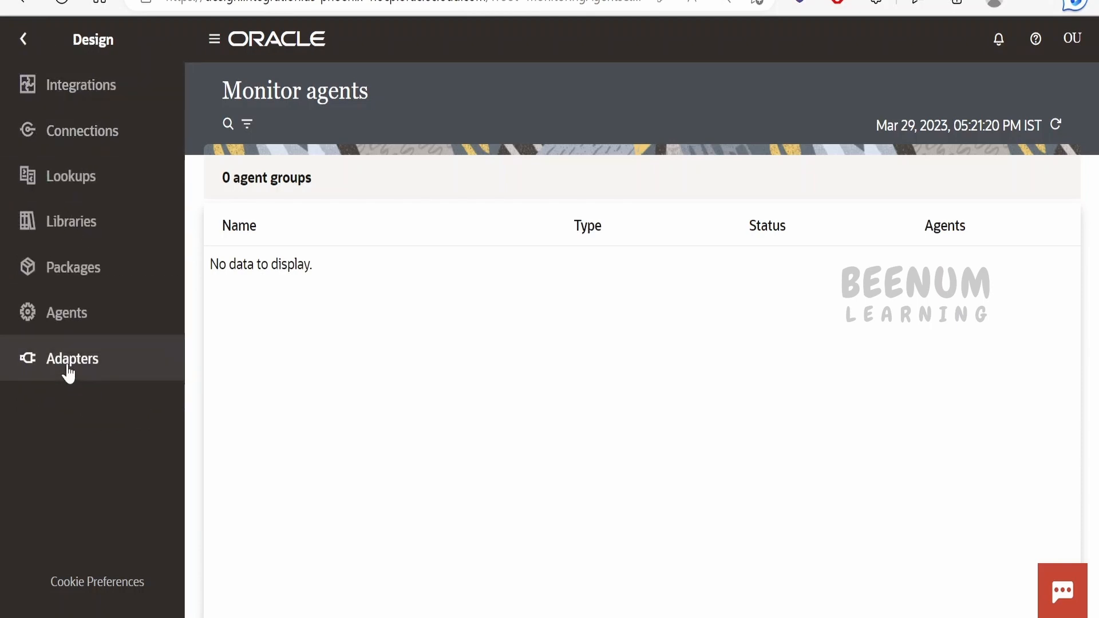
click(100, 99)
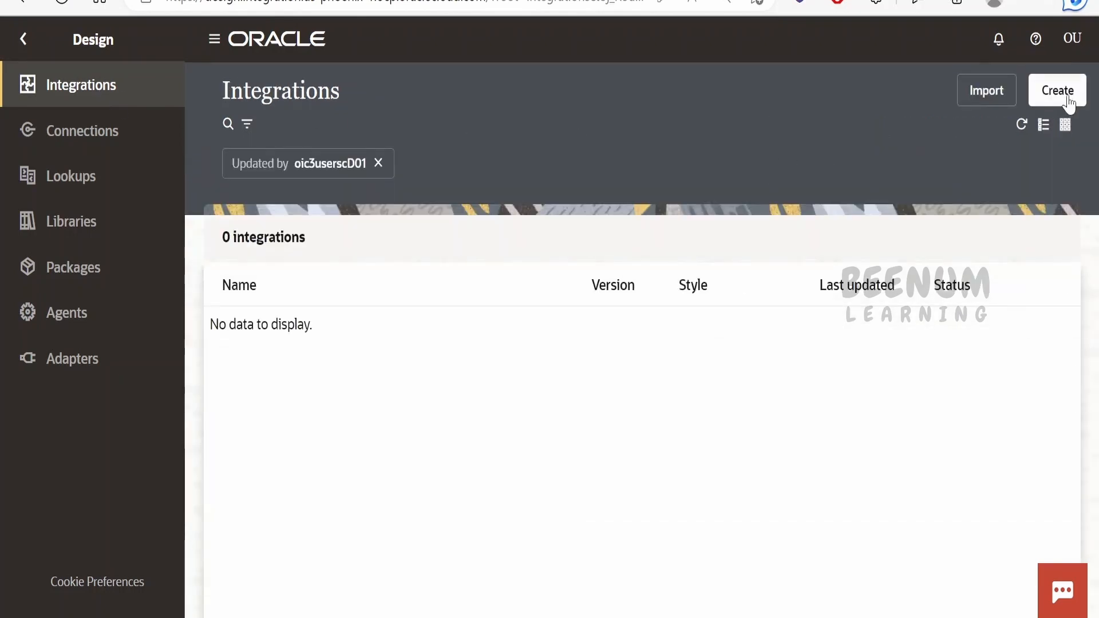
click(999, 97)
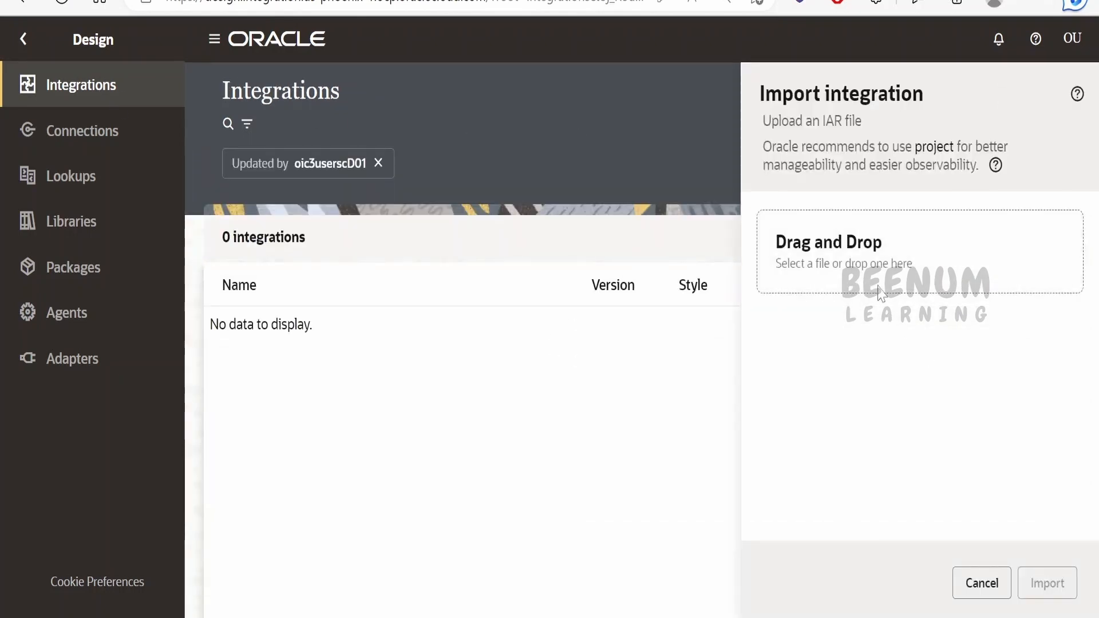
click(806, 266)
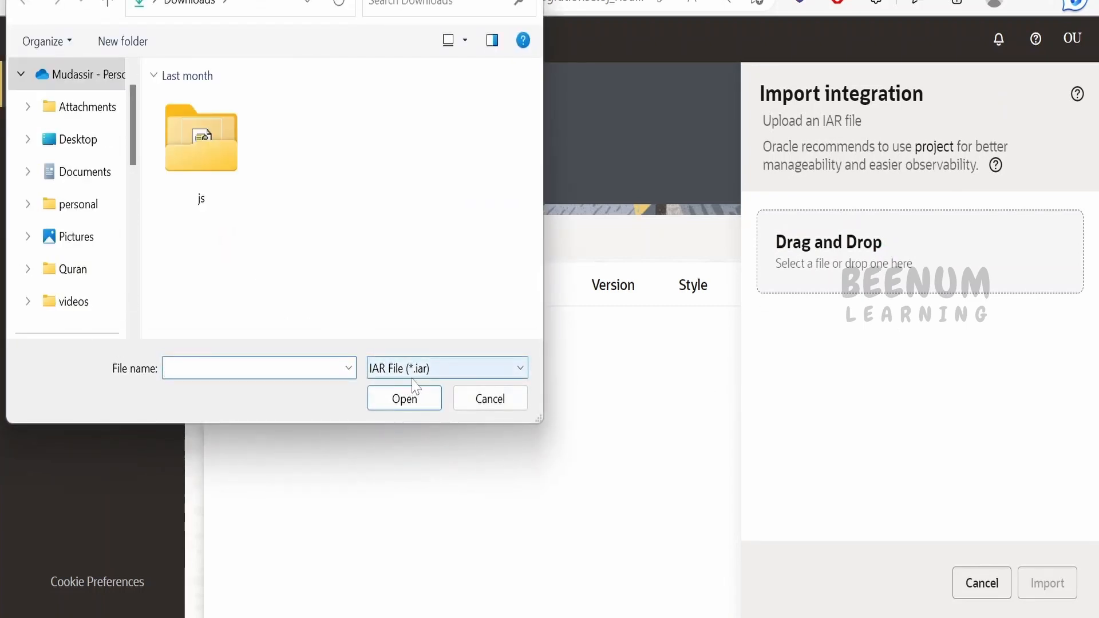
click(490, 399)
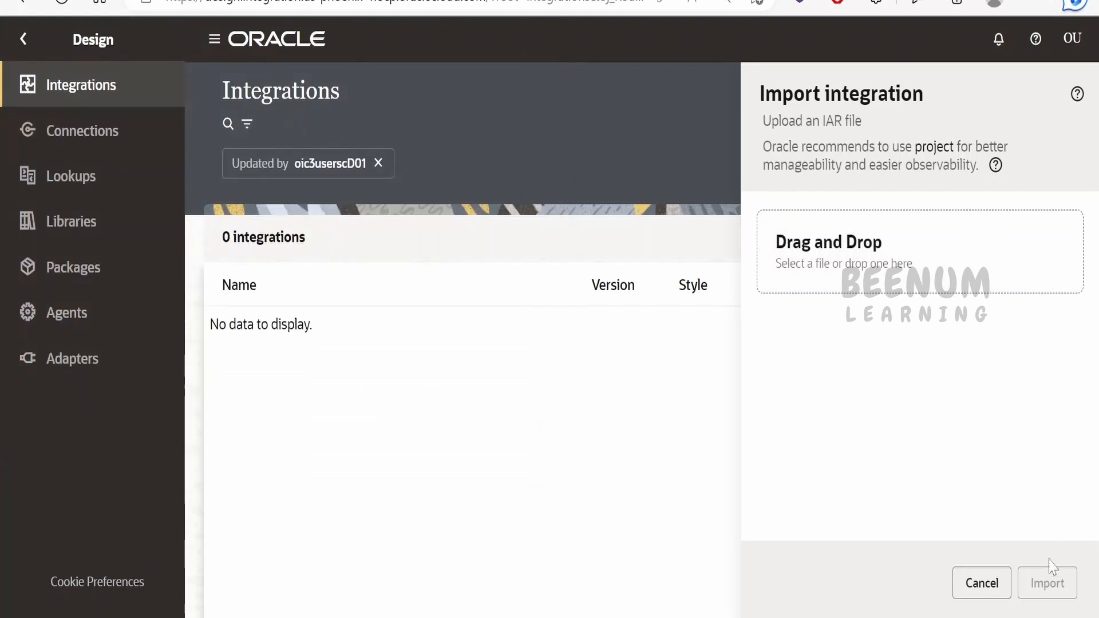
click(980, 583)
Review the orchestration patterns offered for a new integration without creating one
click(1055, 95)
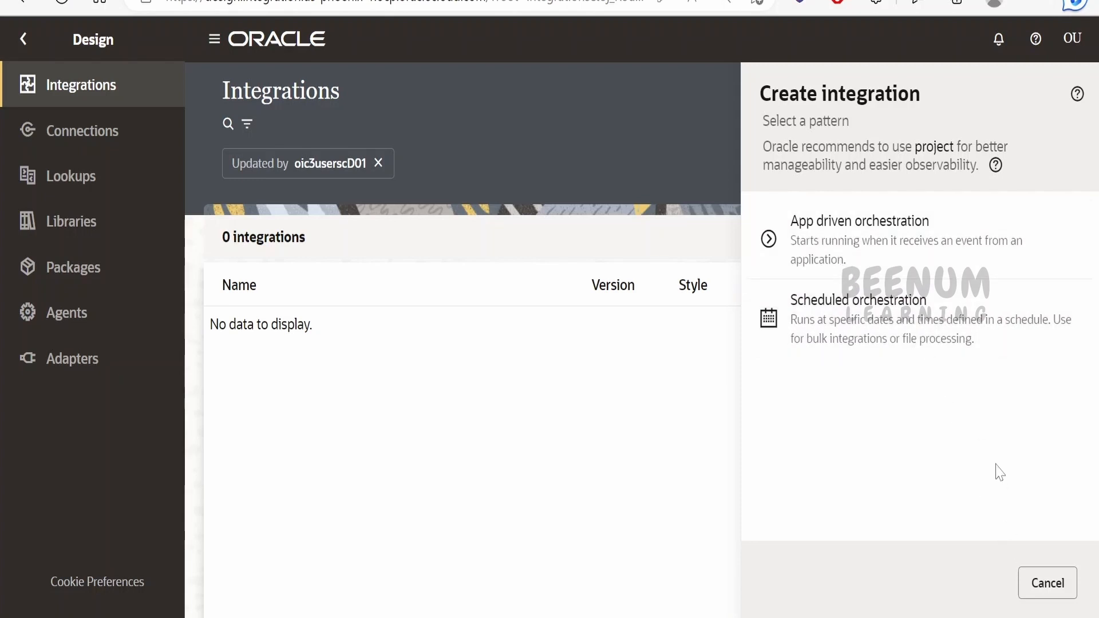
click(1049, 582)
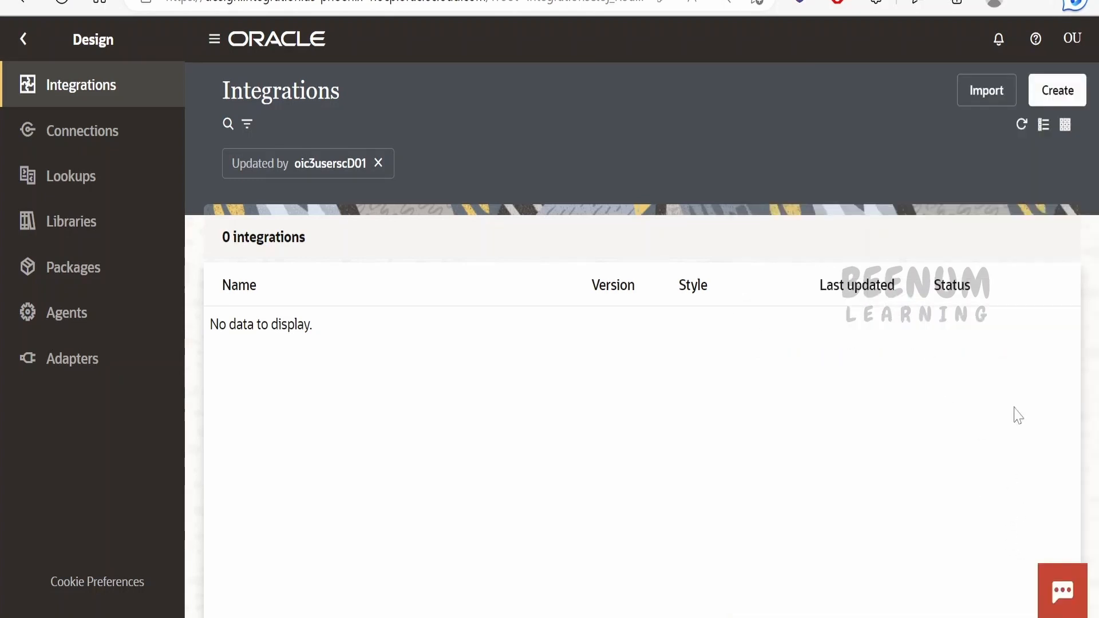
click(1059, 87)
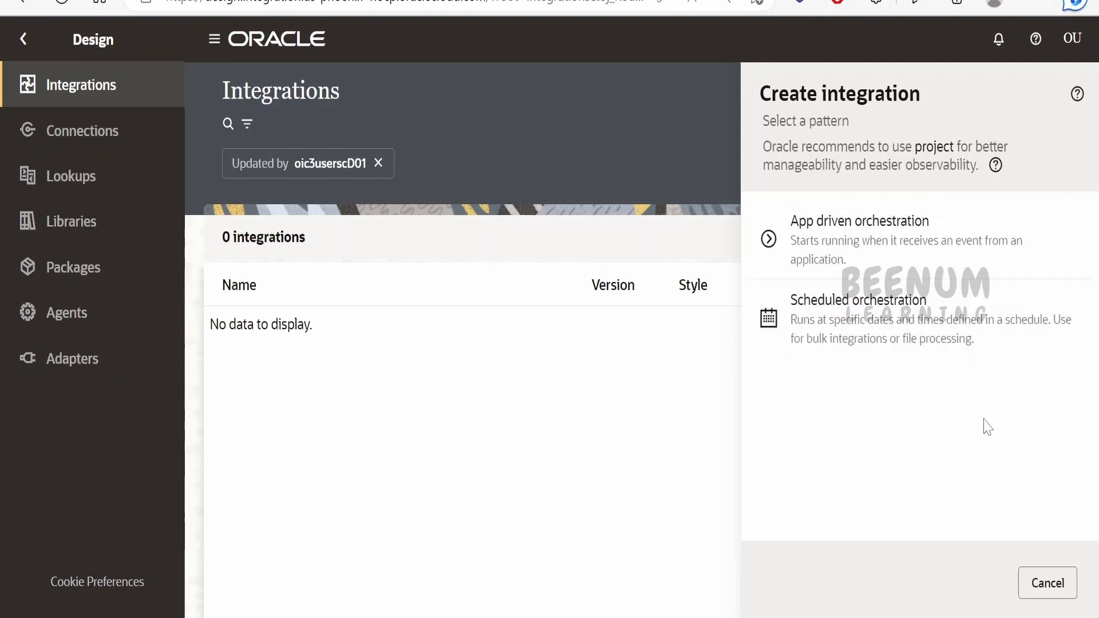
click(1045, 584)
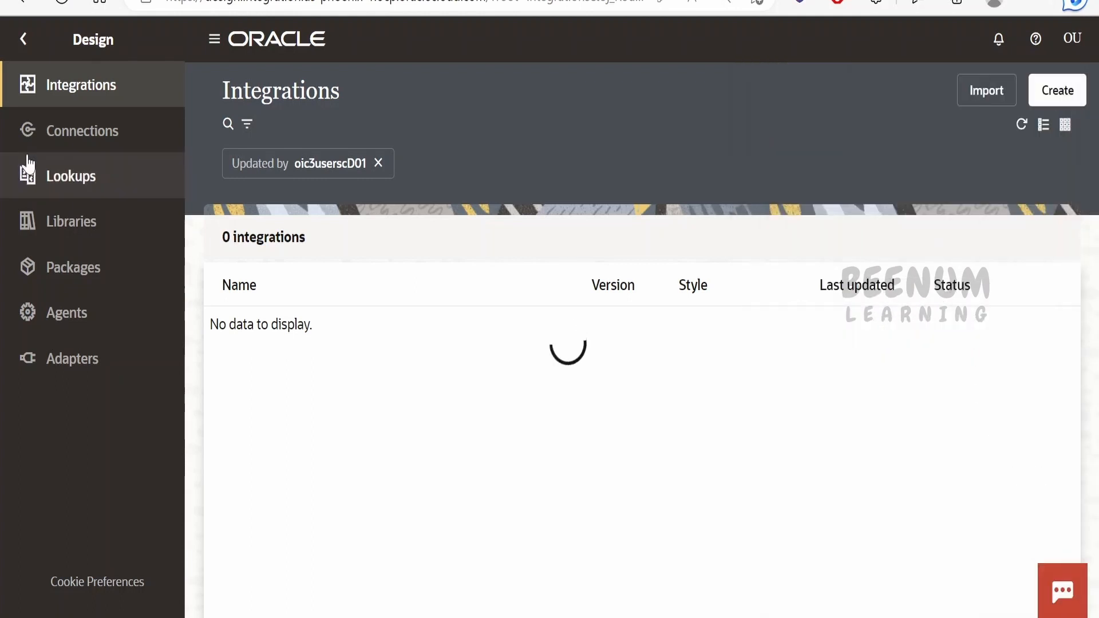
Start a new connection under Design, look through the available adapters and choose the FTP adapter
click(104, 136)
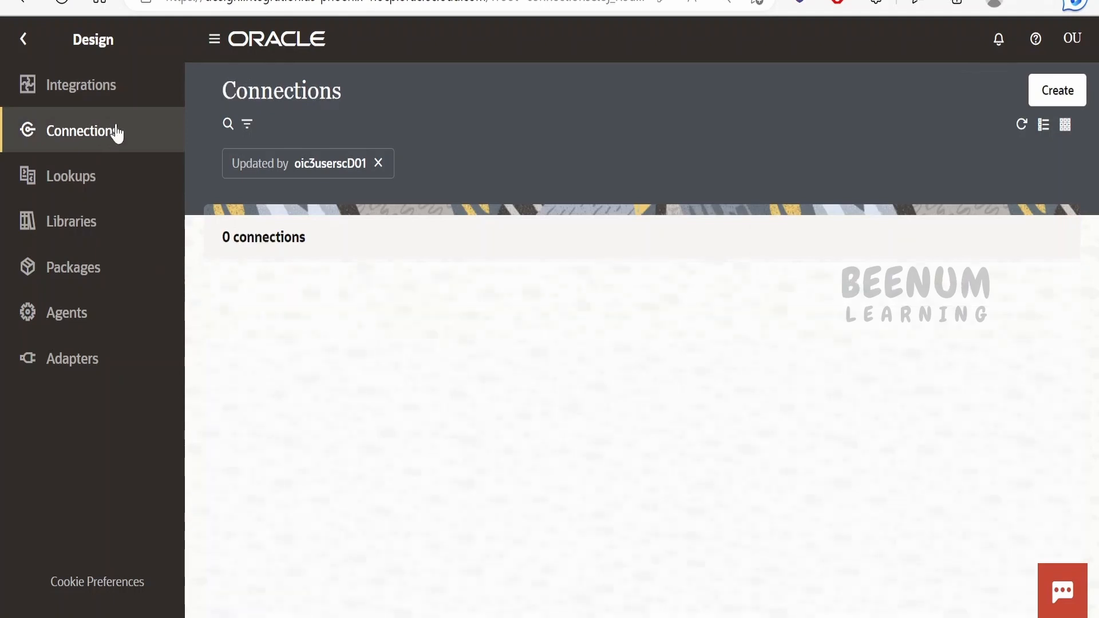
click(1074, 99)
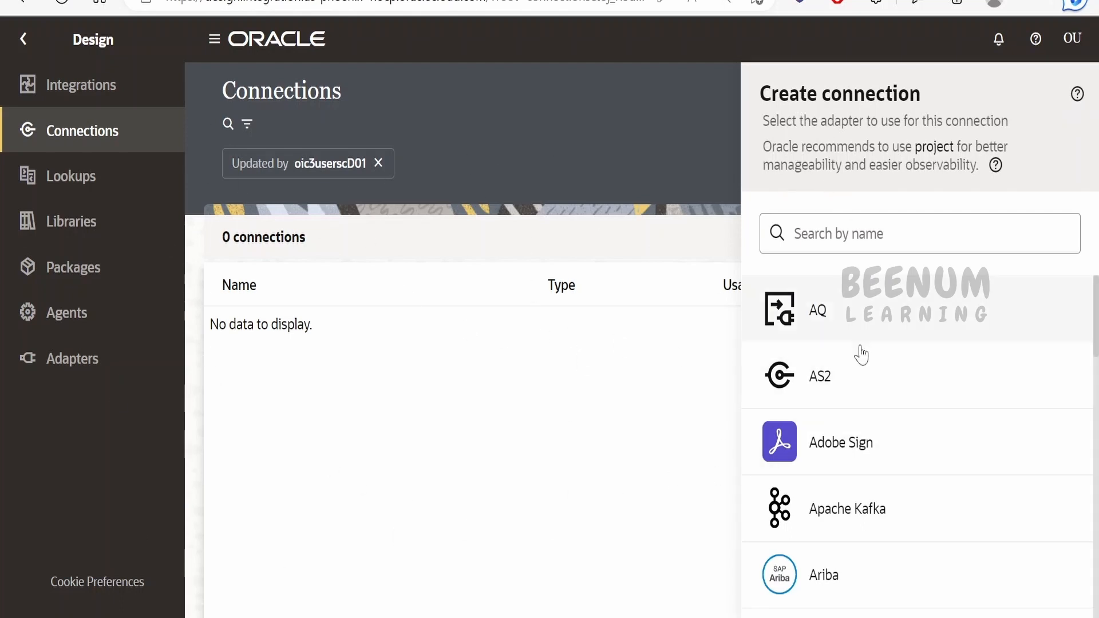
scroll(862, 355, down, 2)
scroll(775, 353, down, 3)
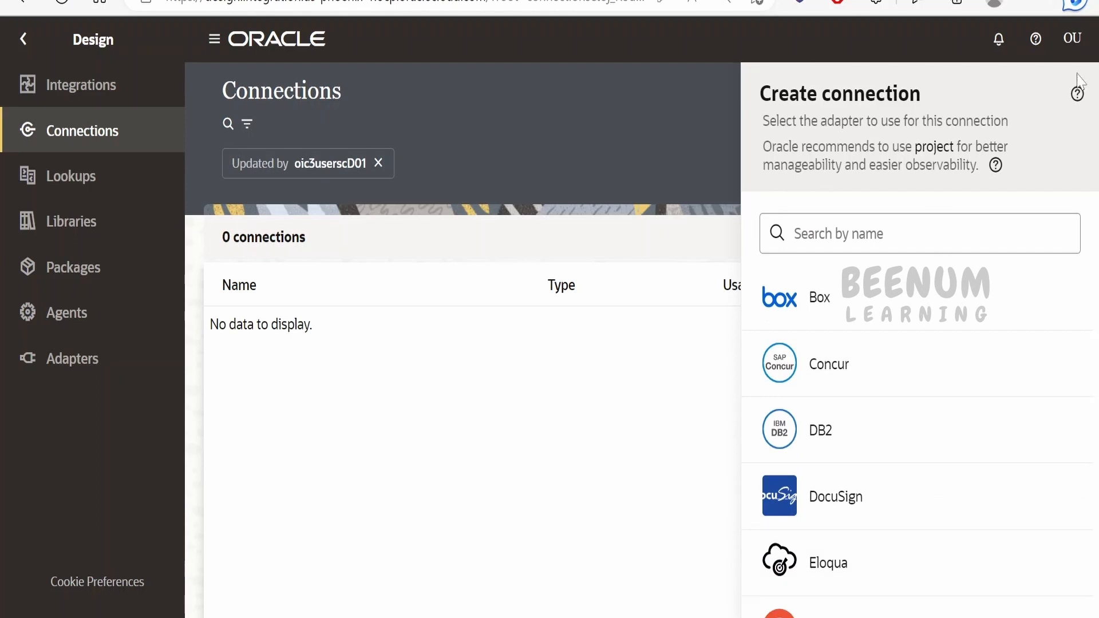
scroll(923, 349, down, 5)
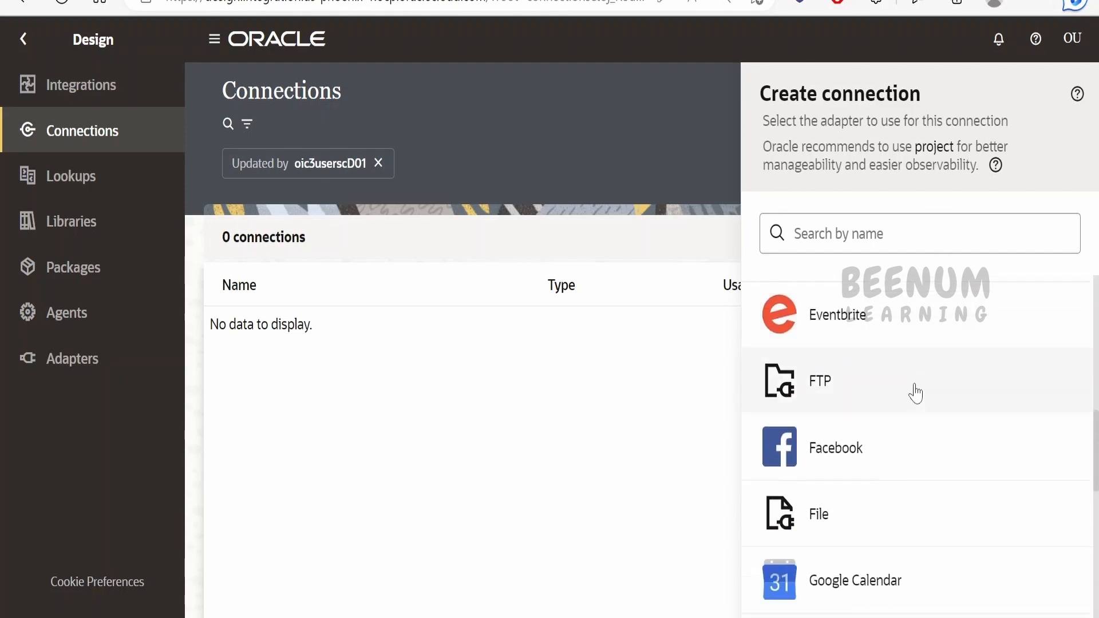
scroll(916, 393, down, 4)
scroll(912, 390, up, 4)
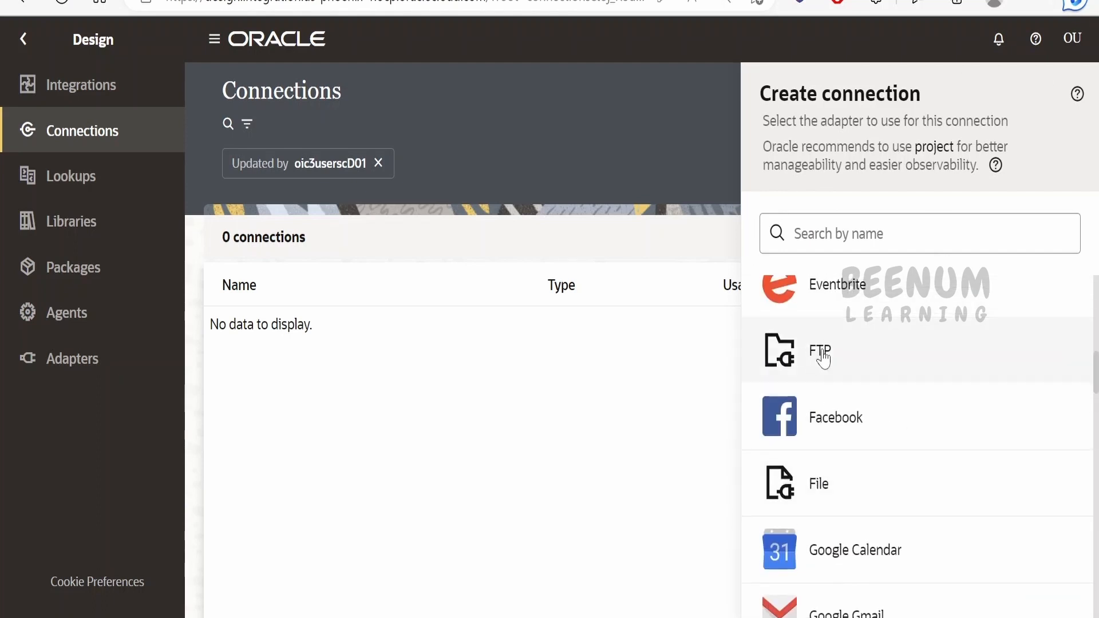
click(823, 359)
Look over the FTP connection's fields, name the connection ftp and create it
click(825, 179)
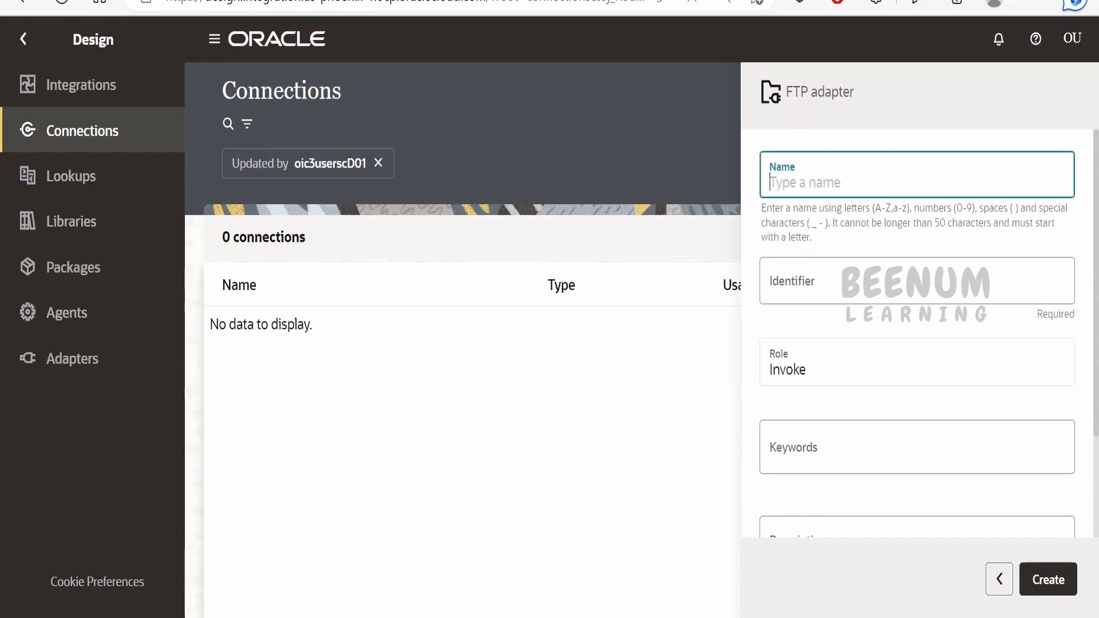
click(825, 274)
scroll(828, 315, down, 1)
click(825, 306)
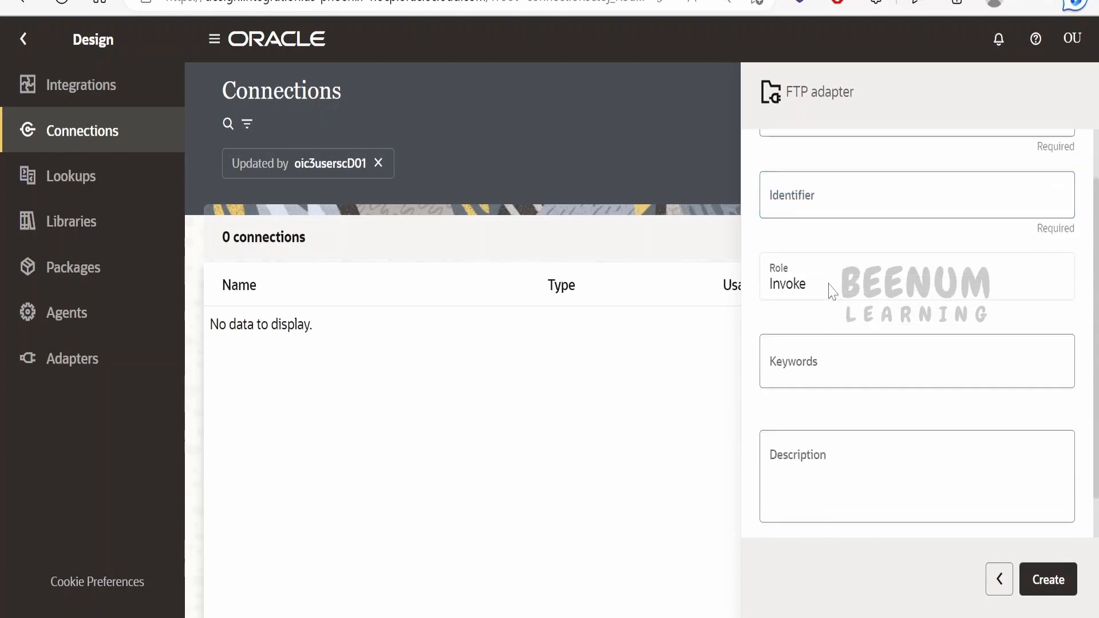
scroll(832, 292, down, 1)
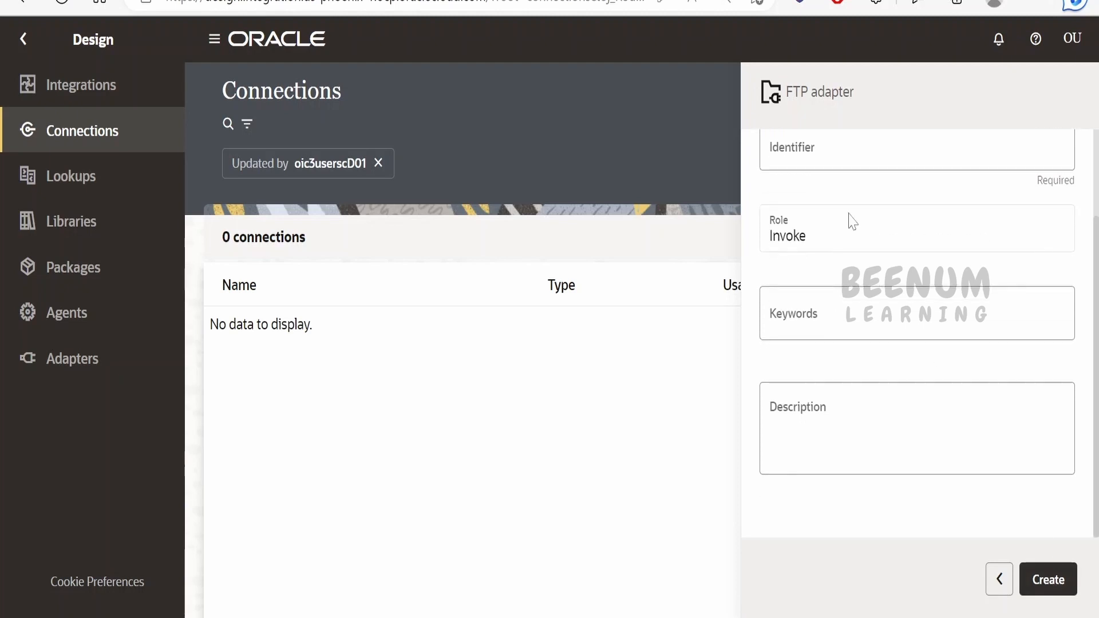
scroll(849, 221, up, 2)
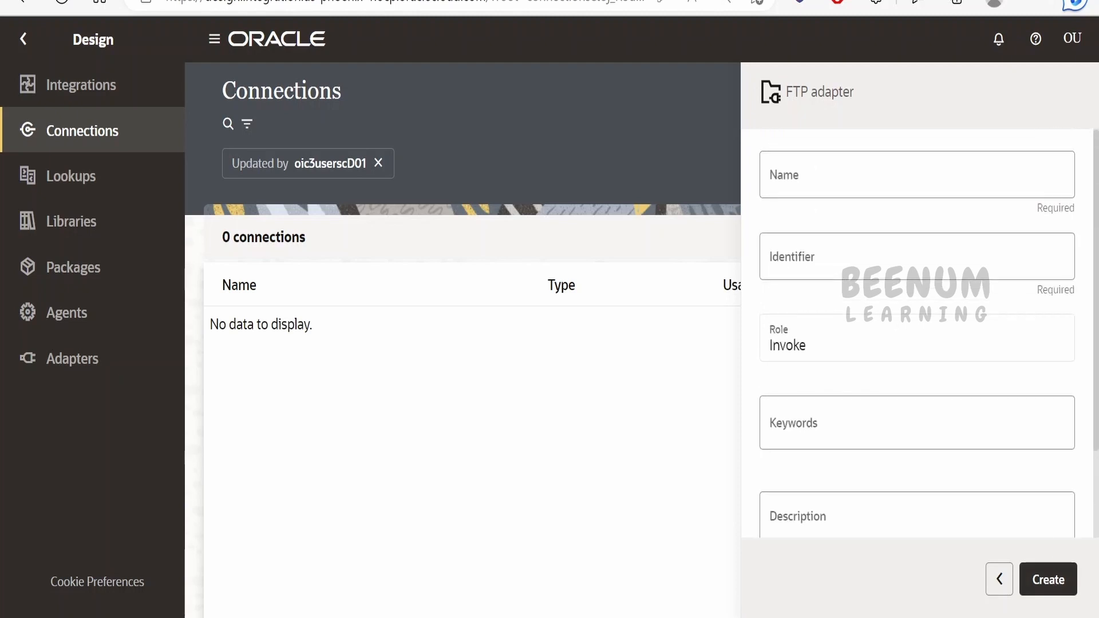
click(825, 176)
text(ftp)
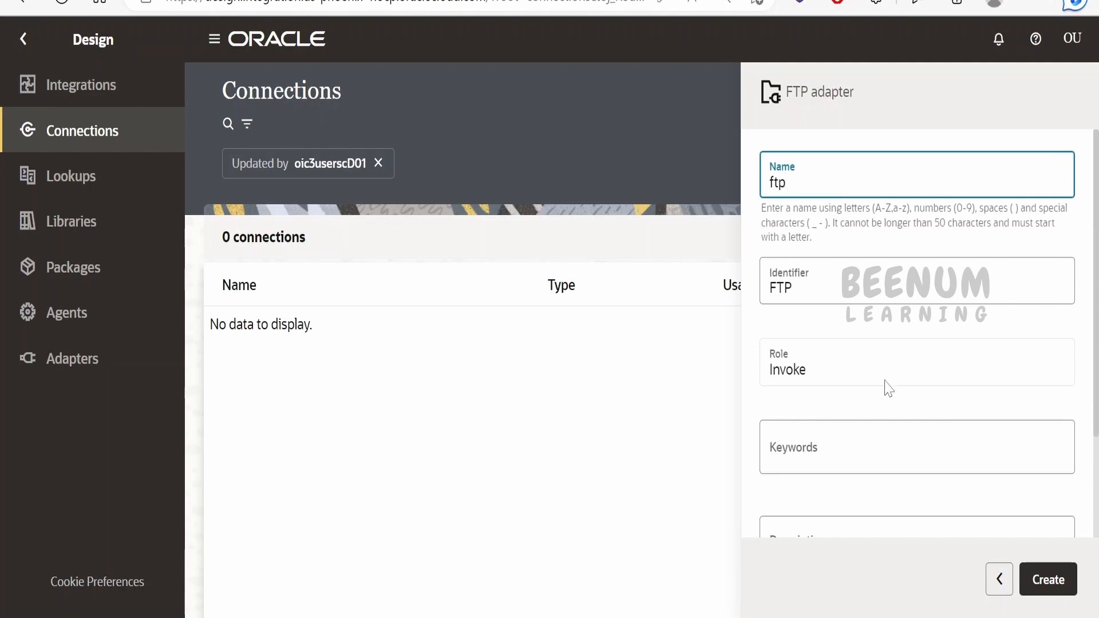
scroll(887, 389, down, 2)
click(1060, 584)
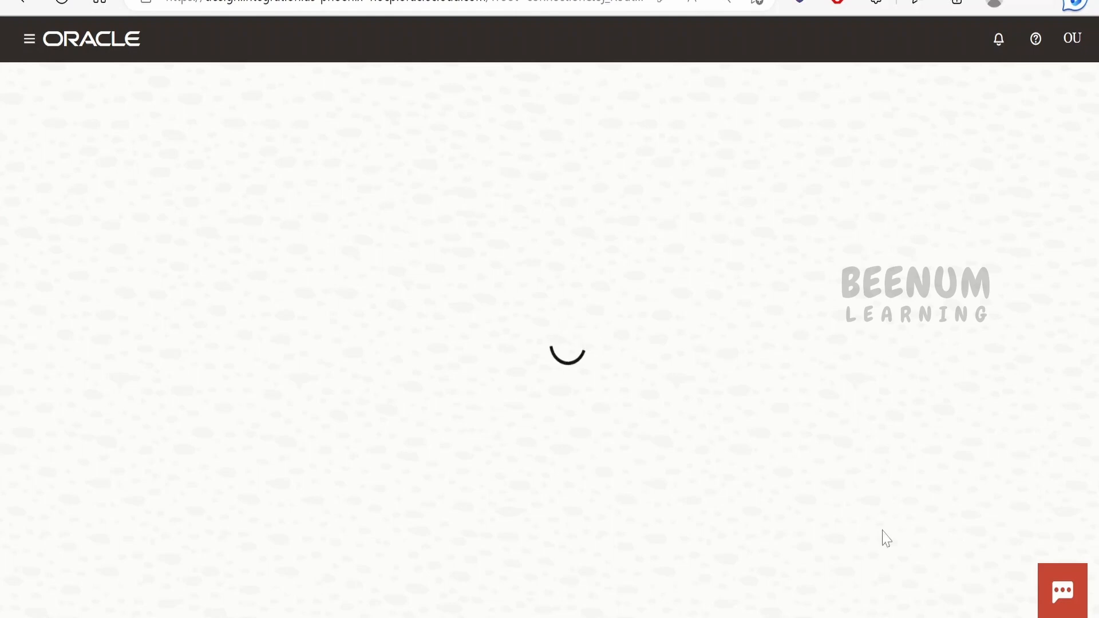
Examine the ftp connection's properties, optional properties, security and access type settings, and return to the connections list
scroll(450, 401, down, 1)
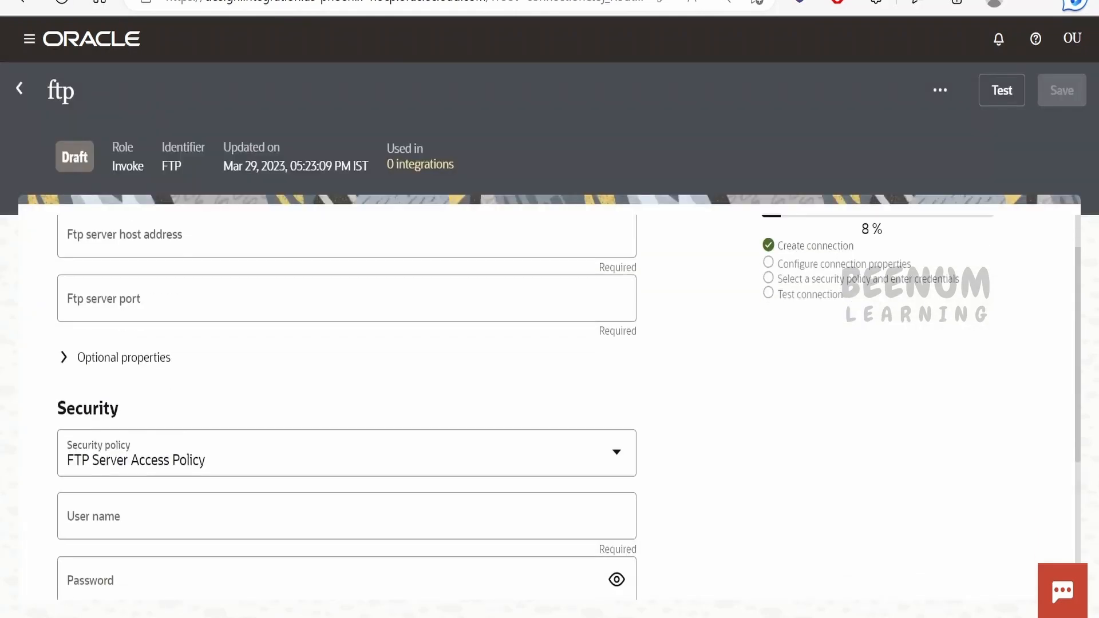
scroll(255, 399, up, 1)
click(67, 418)
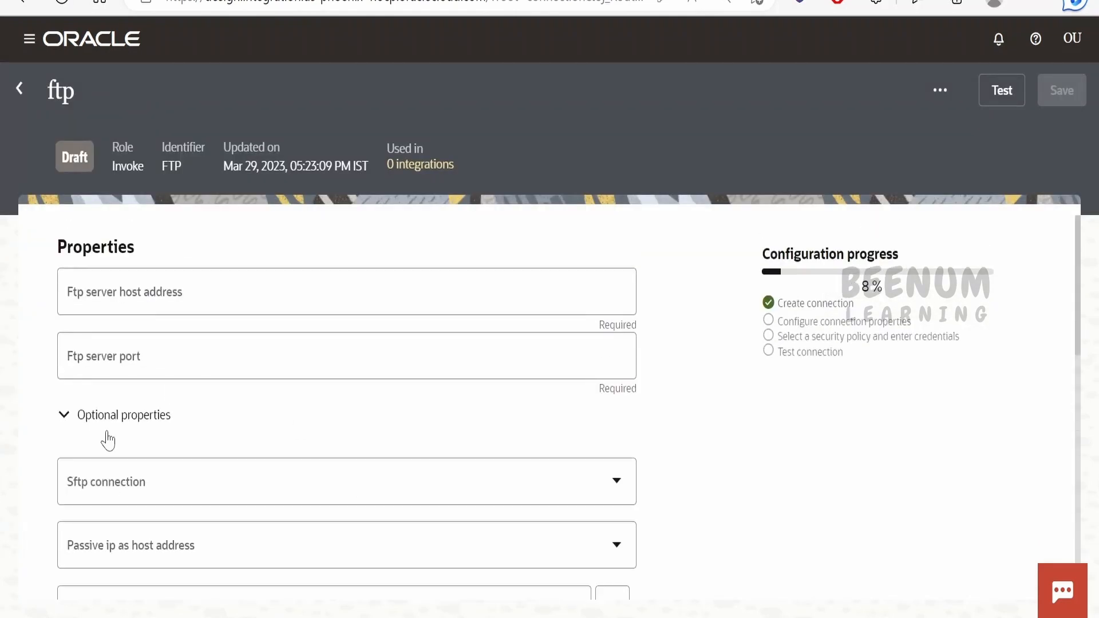
scroll(105, 437, down, 7)
scroll(282, 456, down, 11)
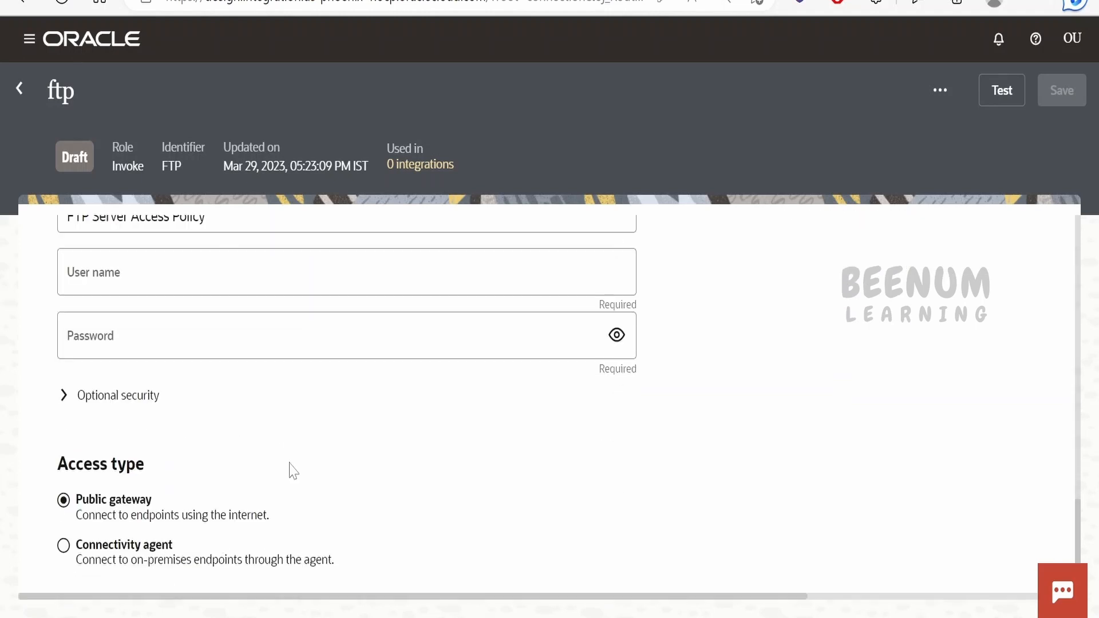
scroll(290, 468, up, 5)
click(21, 97)
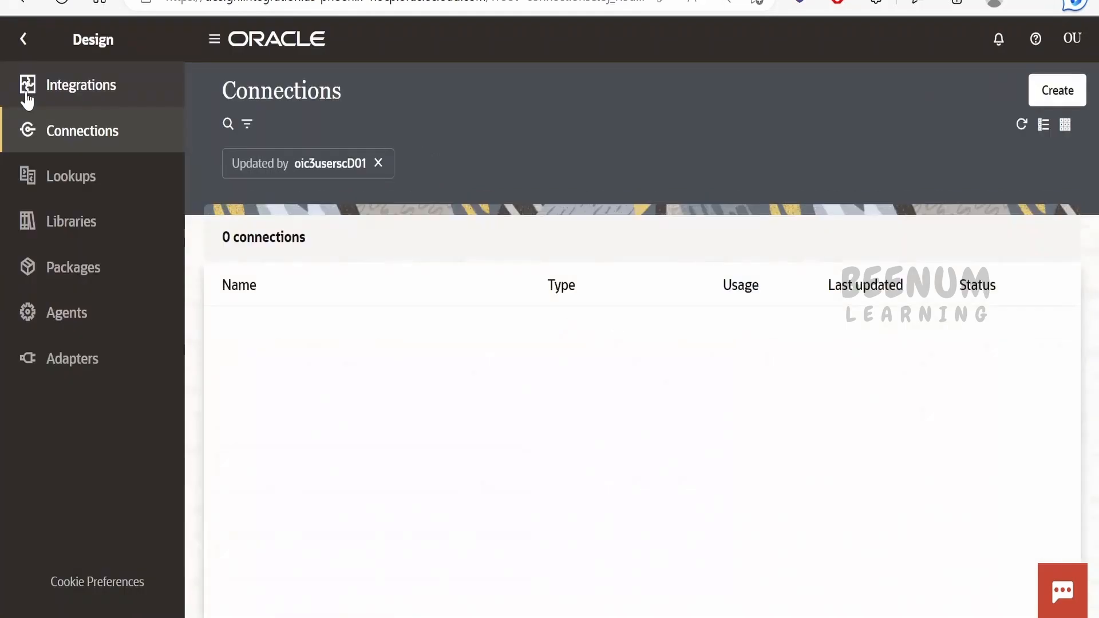
Open the Lookups section and review the CSV import and lookup creation forms, cancelling both without importing or creating anything
click(67, 190)
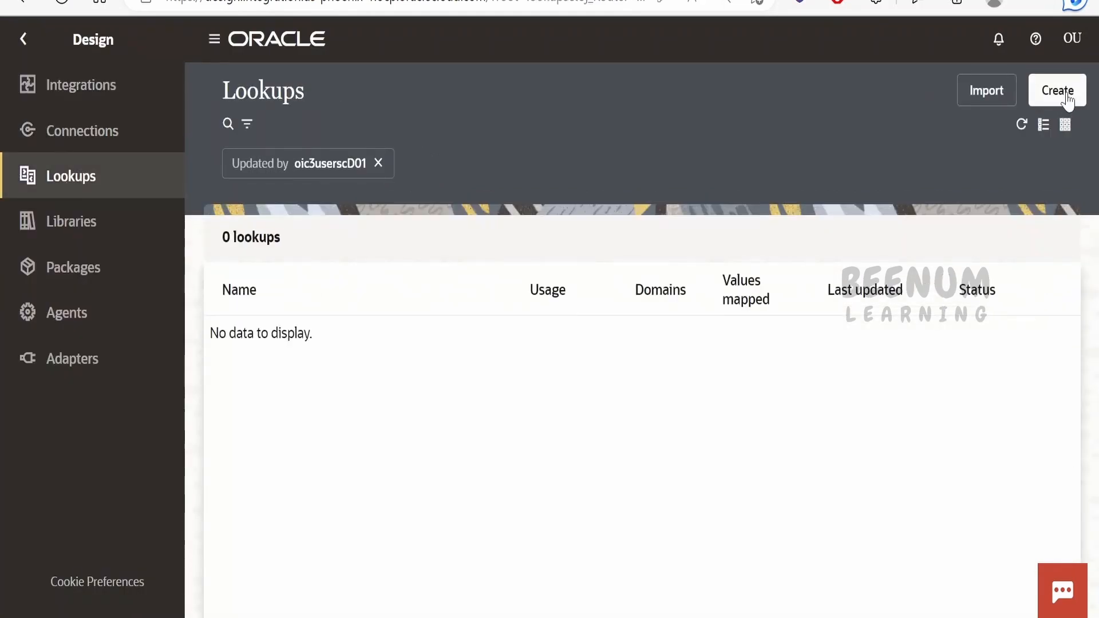
click(1006, 95)
click(857, 259)
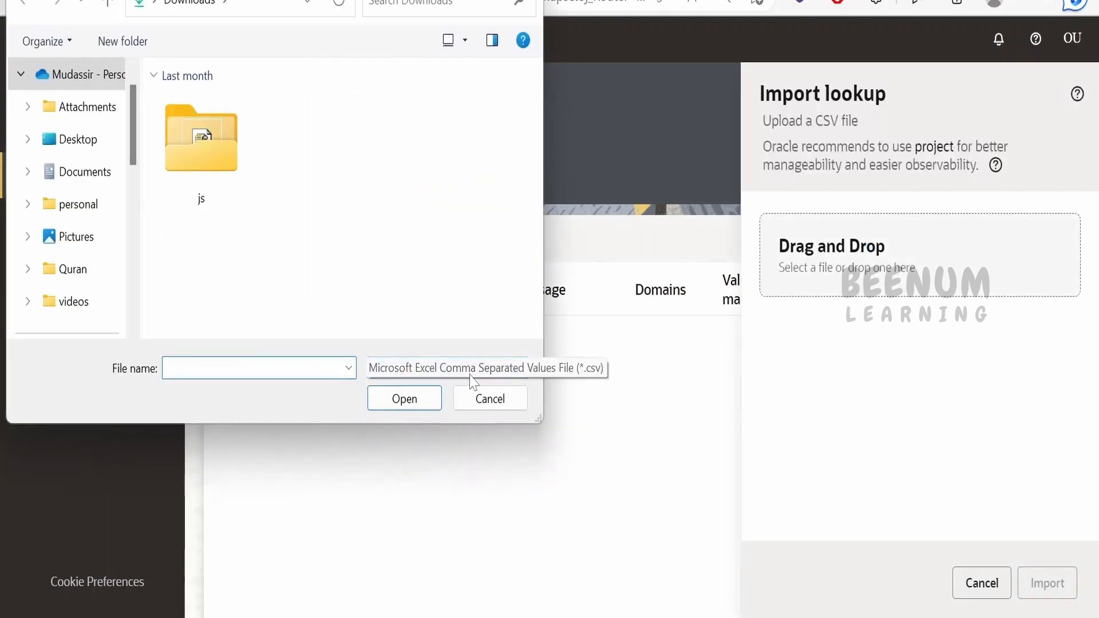
click(530, 0)
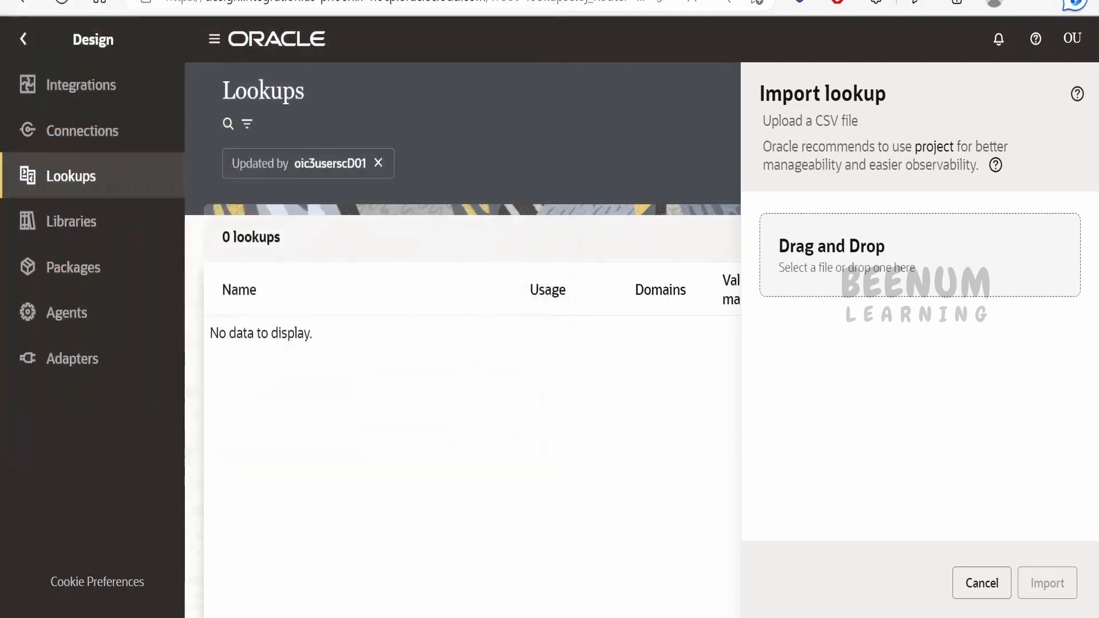
click(982, 583)
click(1046, 92)
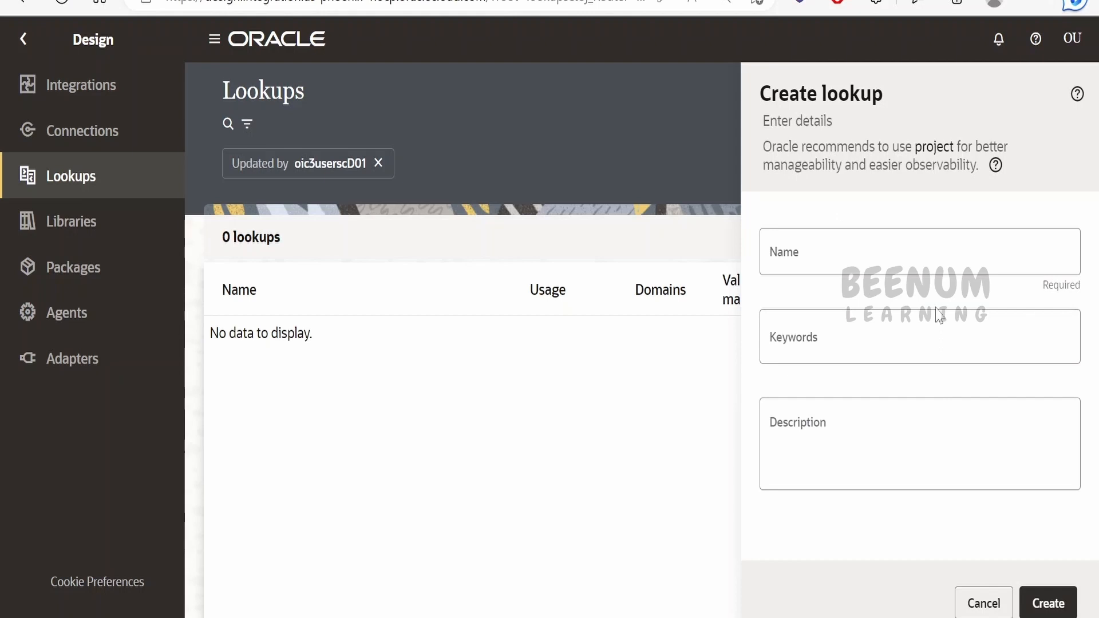
click(981, 603)
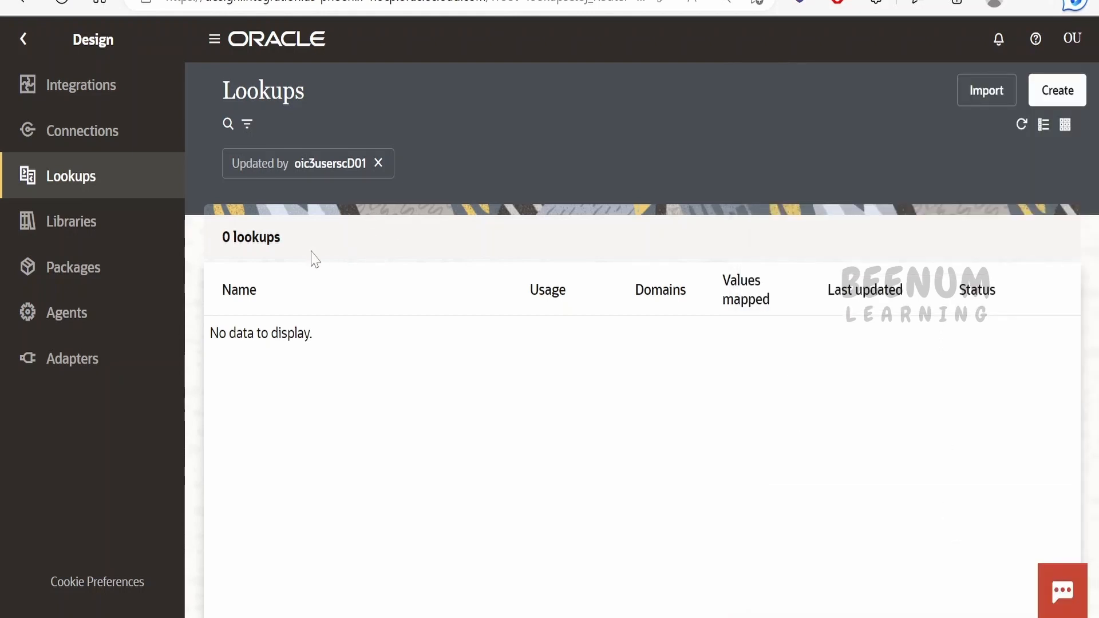
Open the Libraries section and review the library import form and its accepted file types, cancelling without importing a file
click(93, 230)
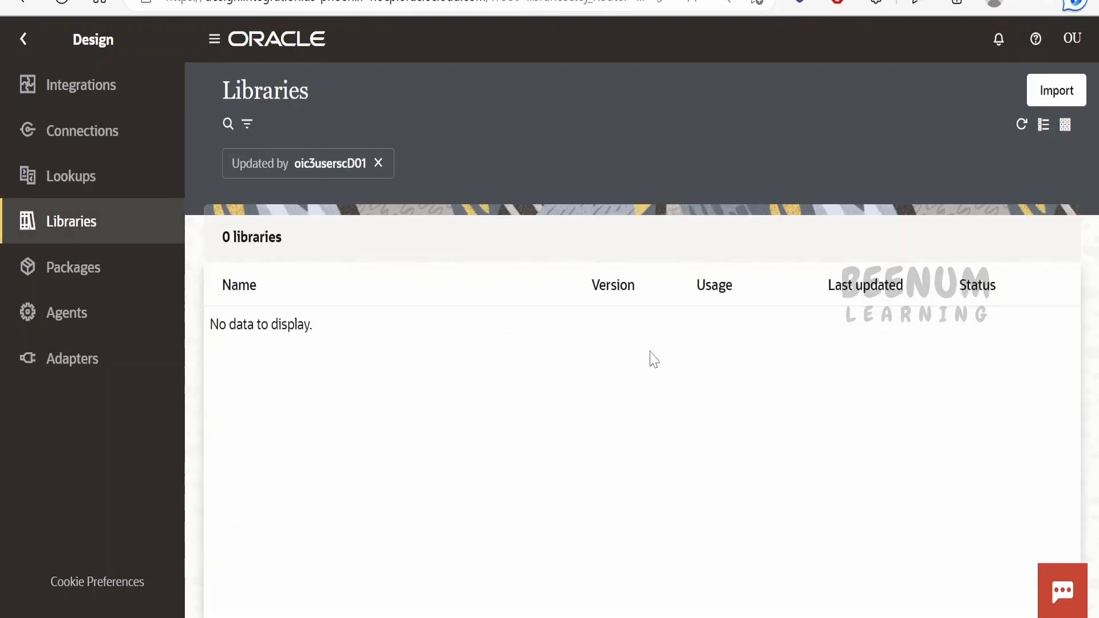
click(1051, 92)
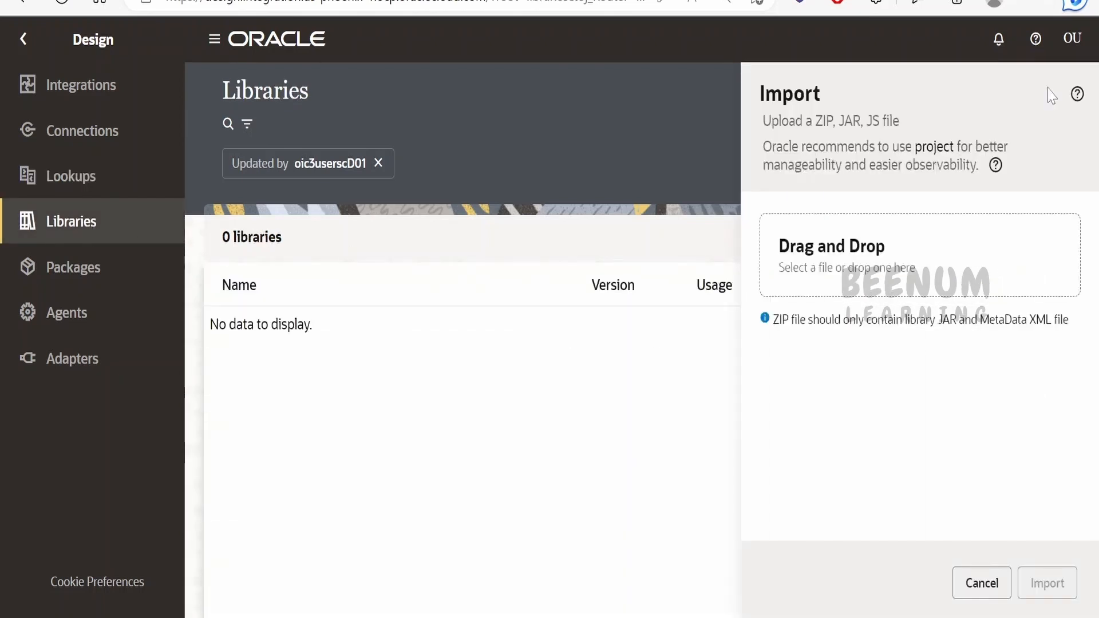
click(982, 590)
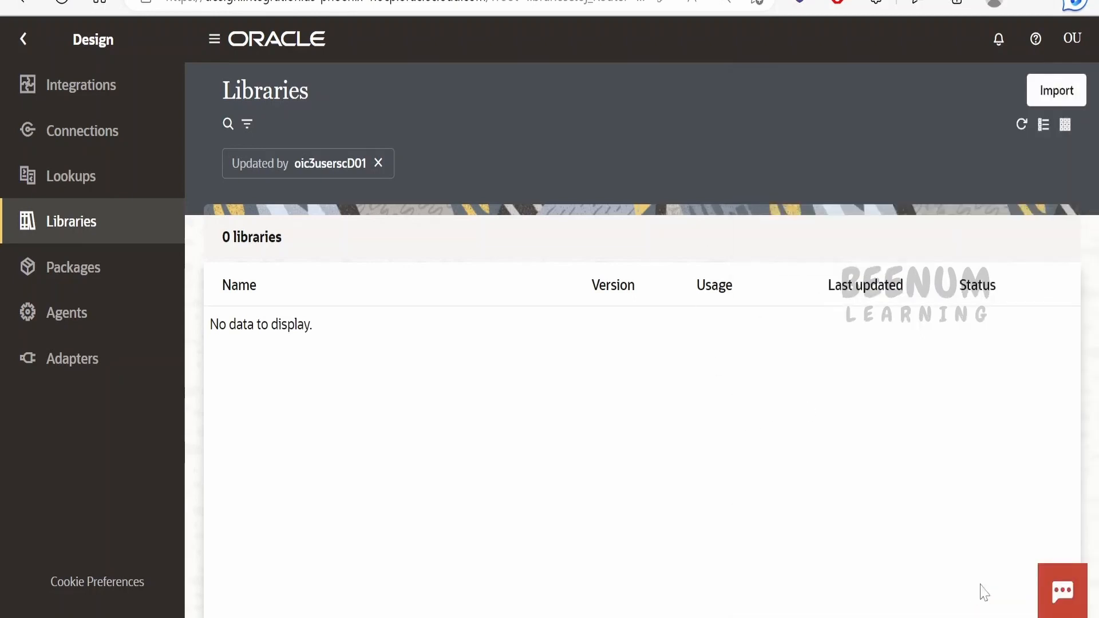
click(1056, 91)
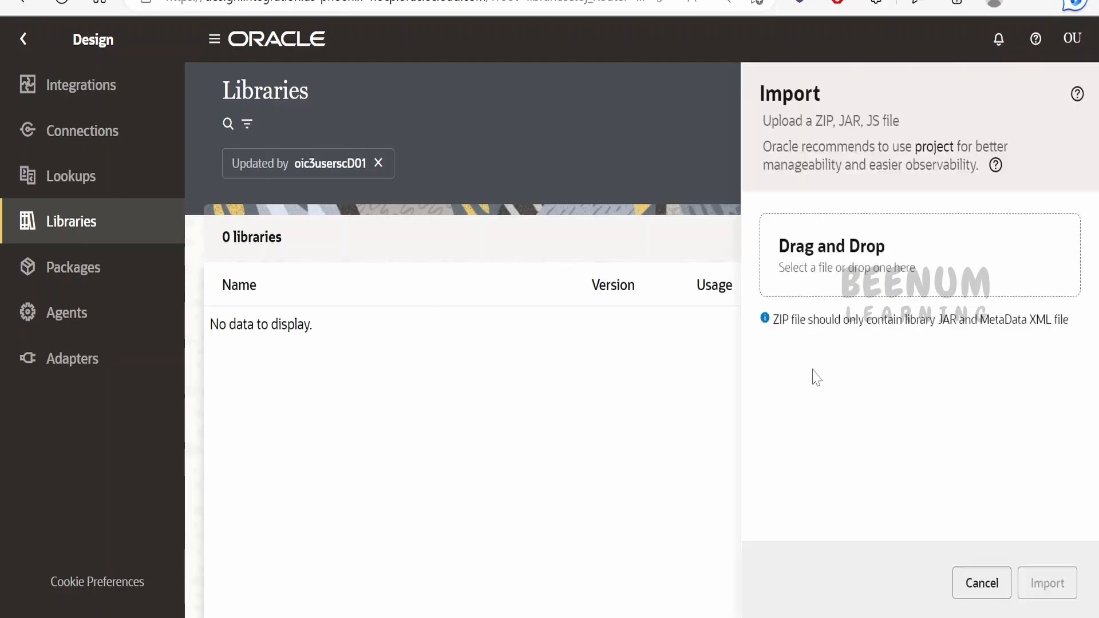
click(874, 274)
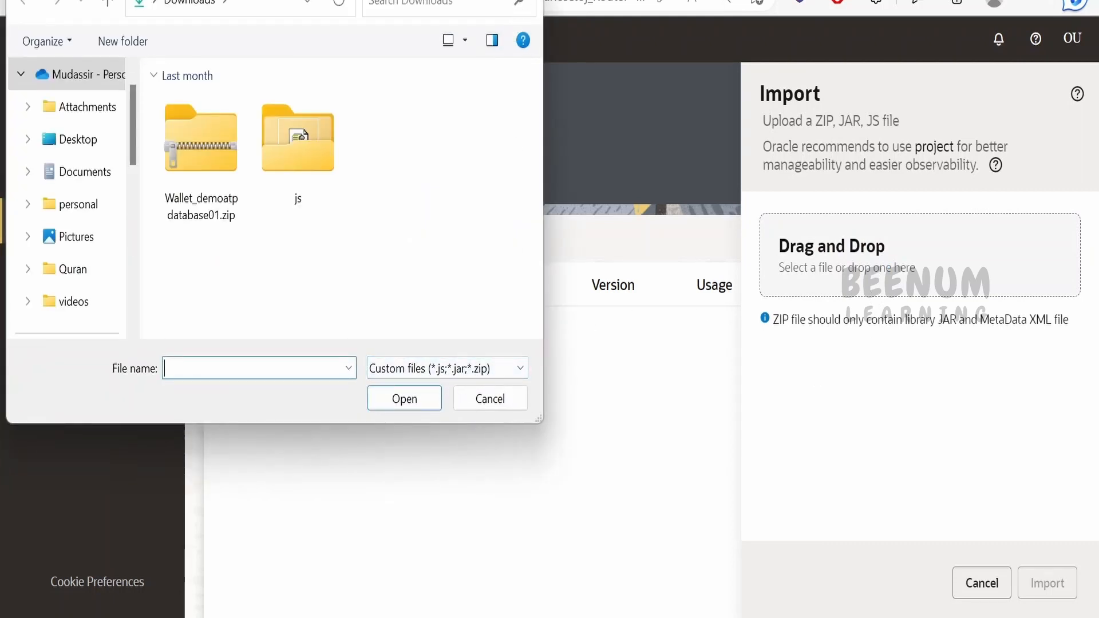
key(Escape)
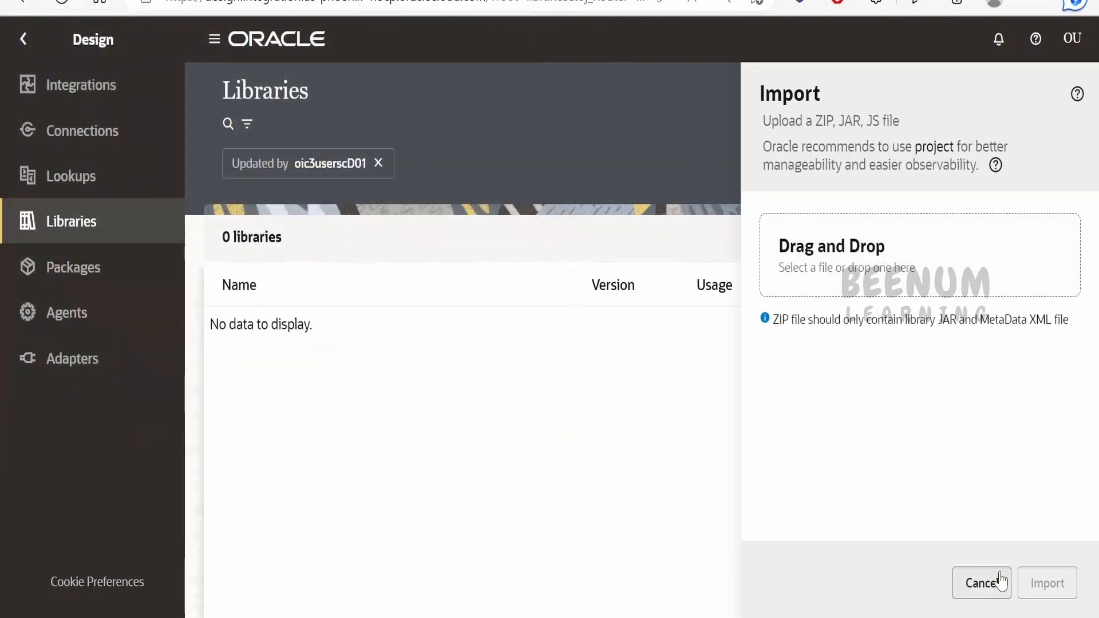
click(998, 581)
View the Packages section and the Agents section, including the download options offered for agents
click(117, 280)
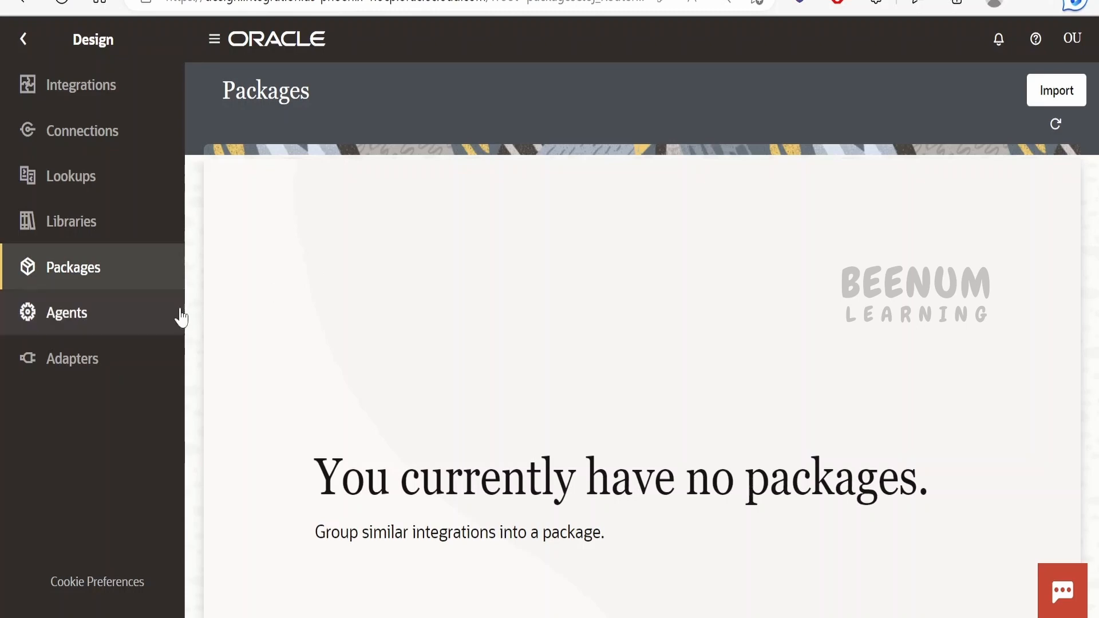
click(88, 327)
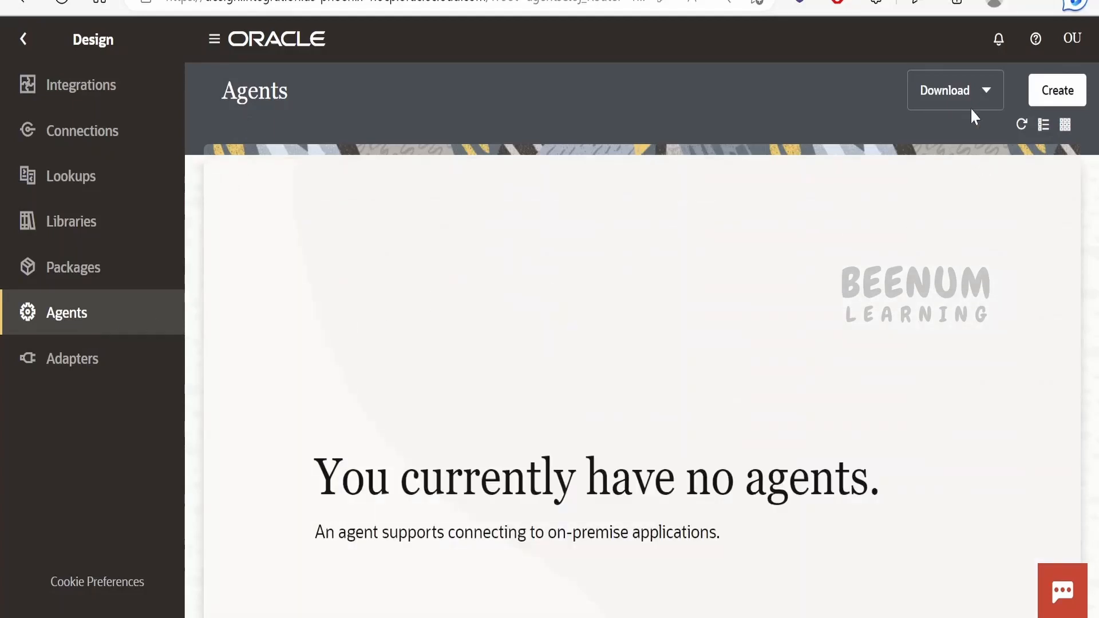
click(980, 93)
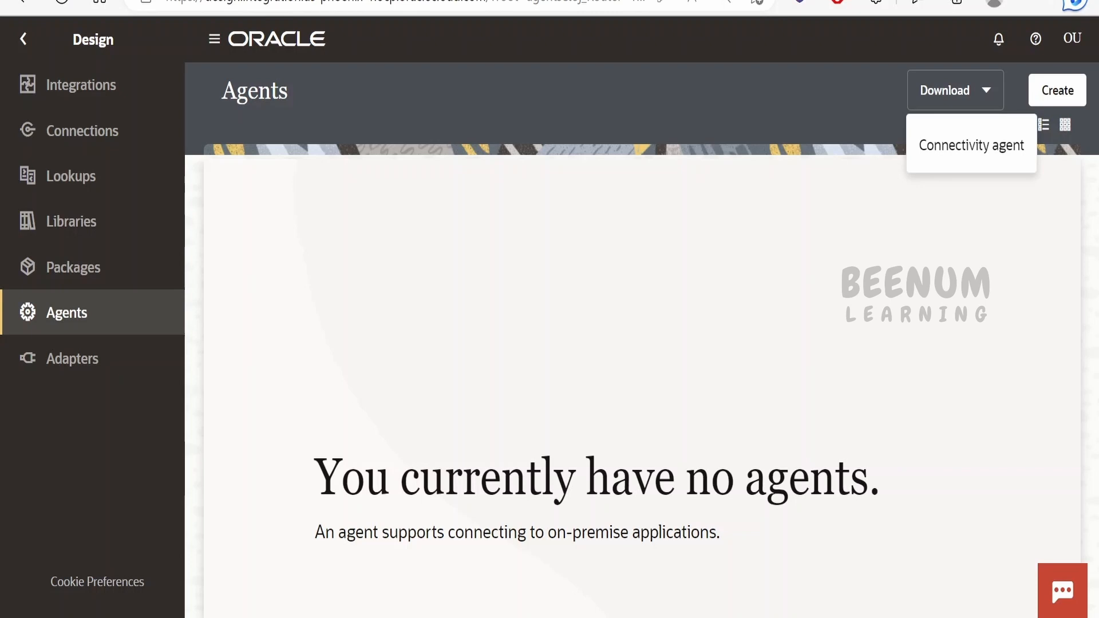
click(777, 377)
Browse the preinstalled adapters list, check the actions available for an adapter and leave the Design area
click(86, 365)
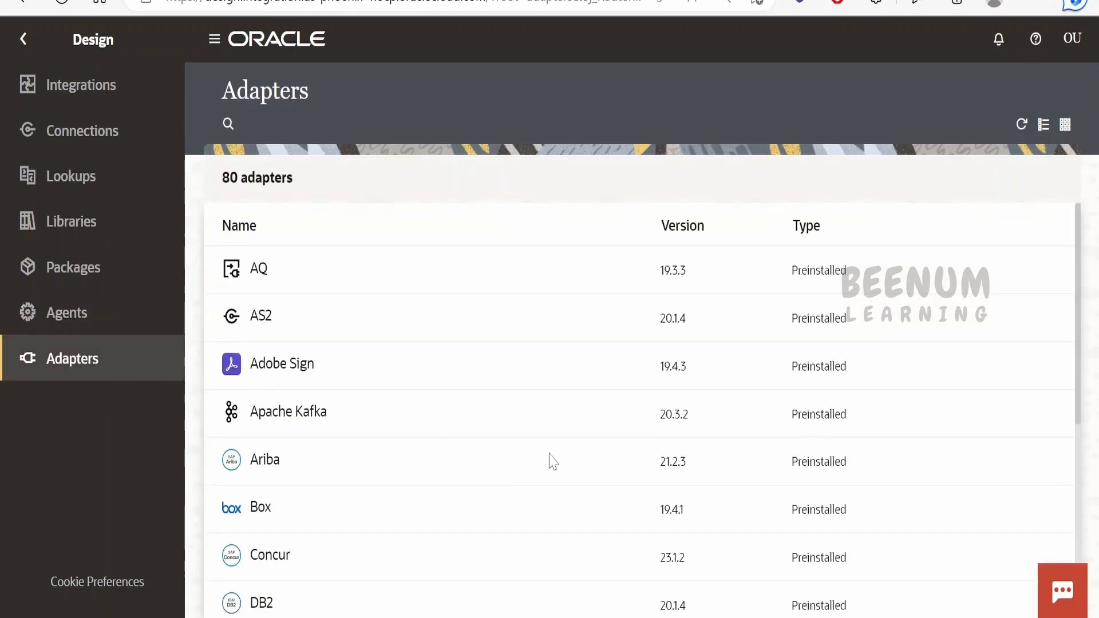
scroll(601, 426, down, 7)
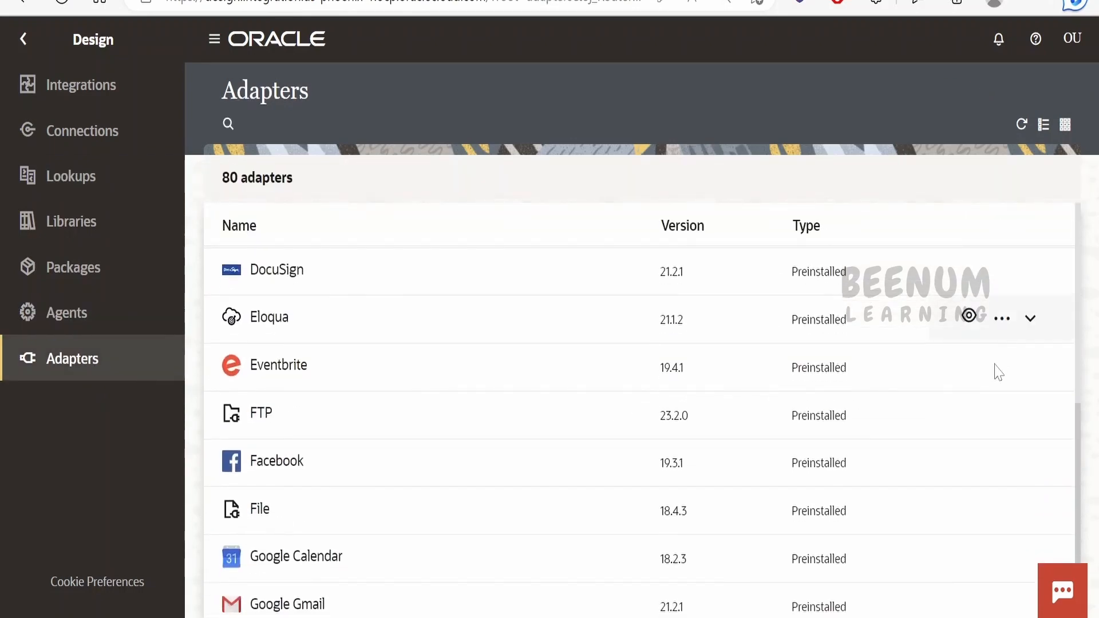
scroll(516, 350, down, 1)
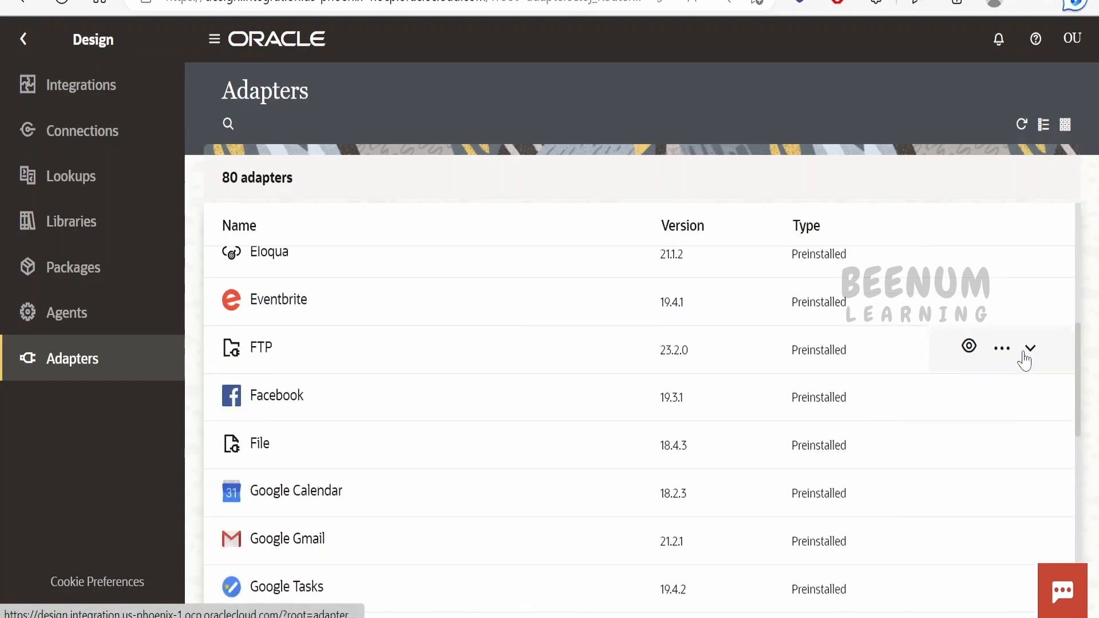
click(1002, 362)
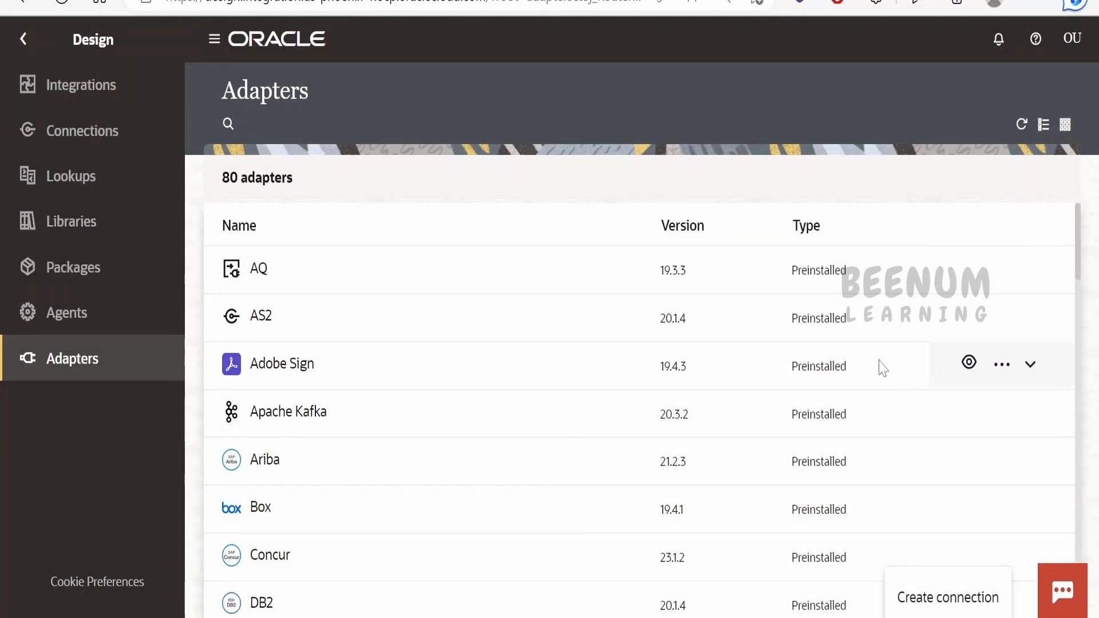
click(24, 39)
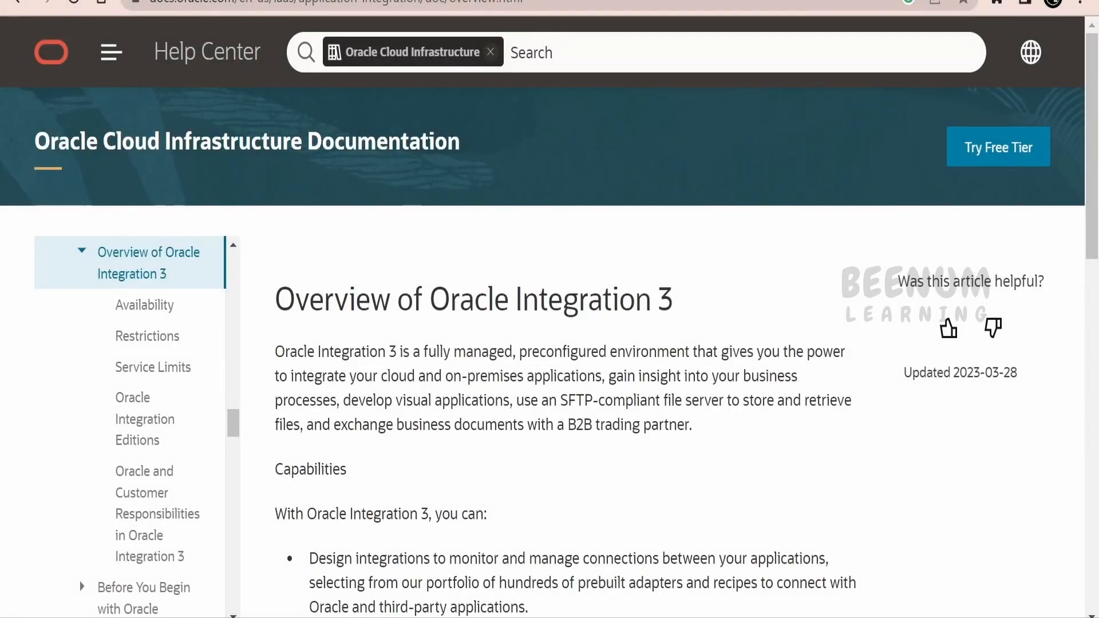
Read the Overview of Oracle Integration 3 page in Oracle's documentation, highlighting the description, prebuilt adapters, file storage and B2B capabilities
drag(275, 351, 559, 376)
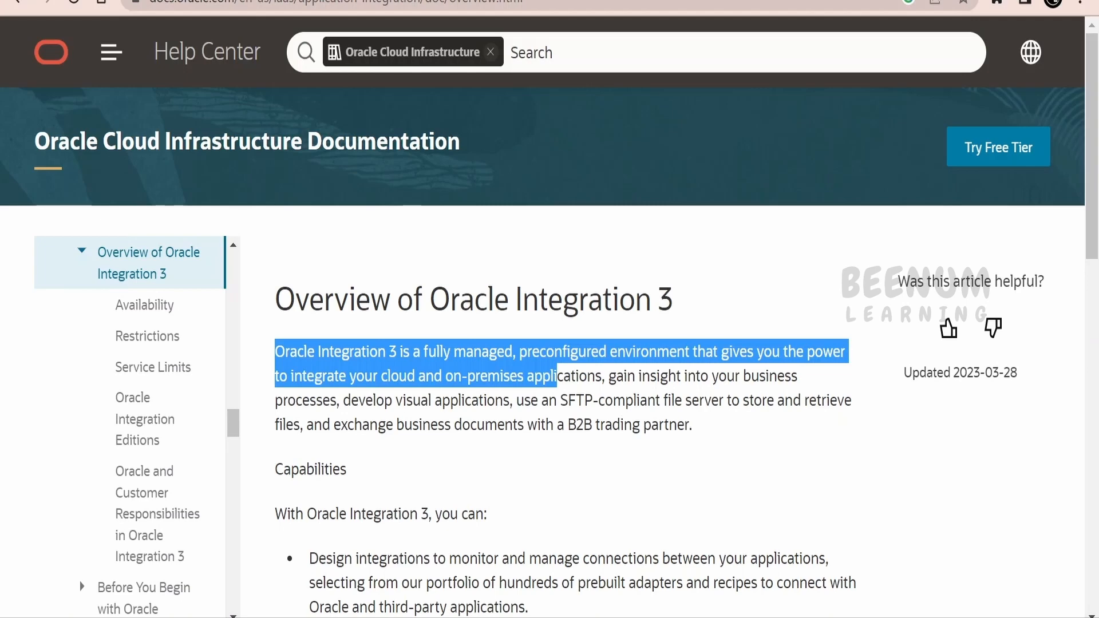
scroll(458, 338, down, 3)
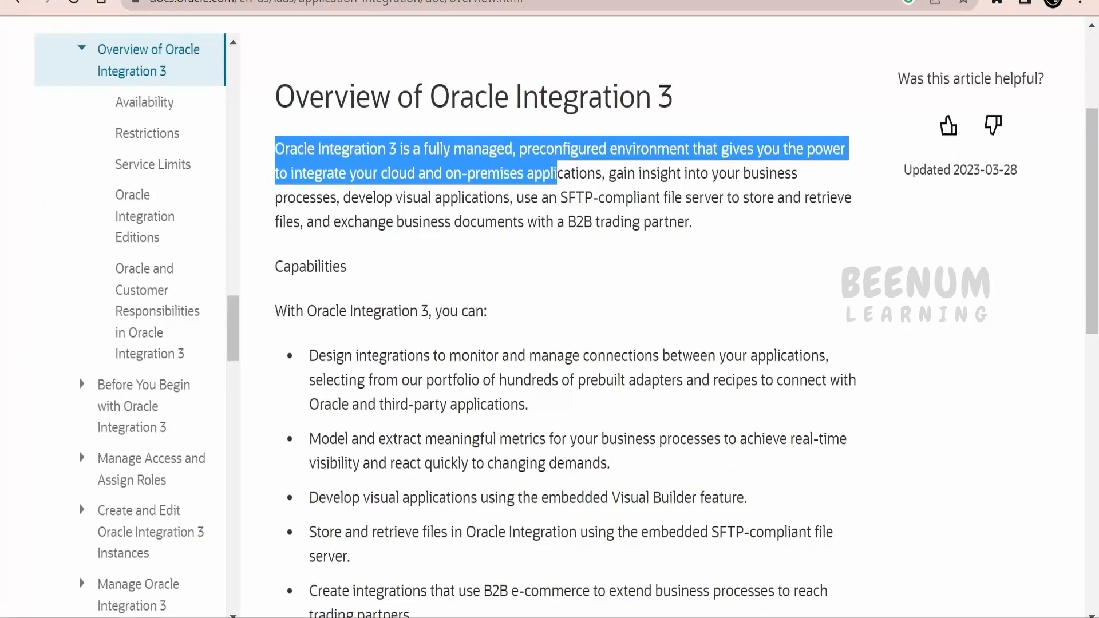
scroll(360, 392, down, 2)
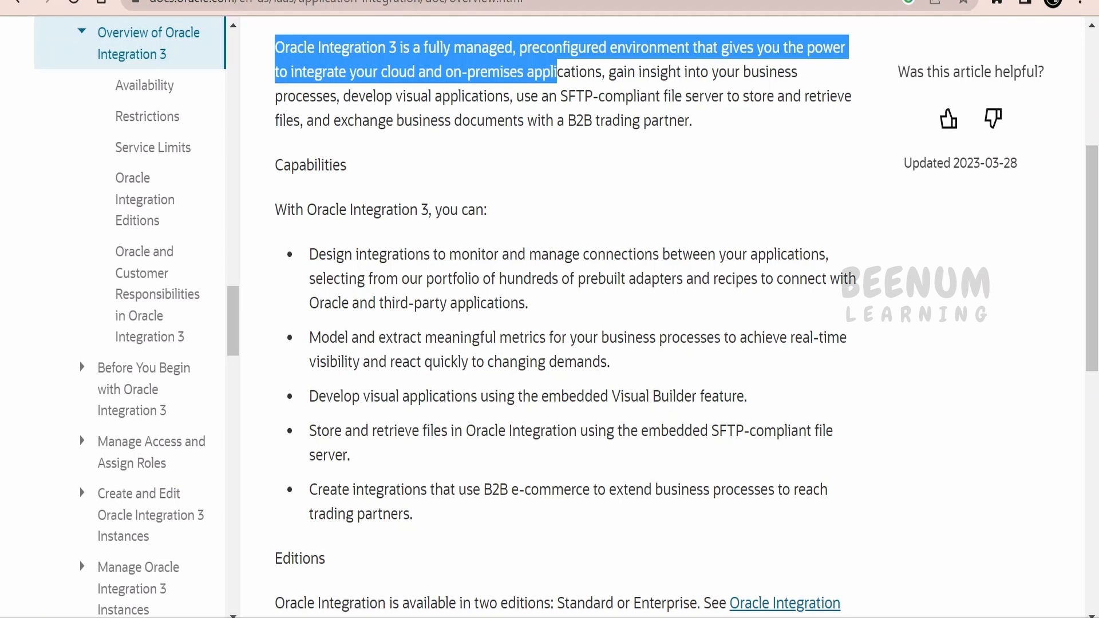
drag(326, 254, 758, 278)
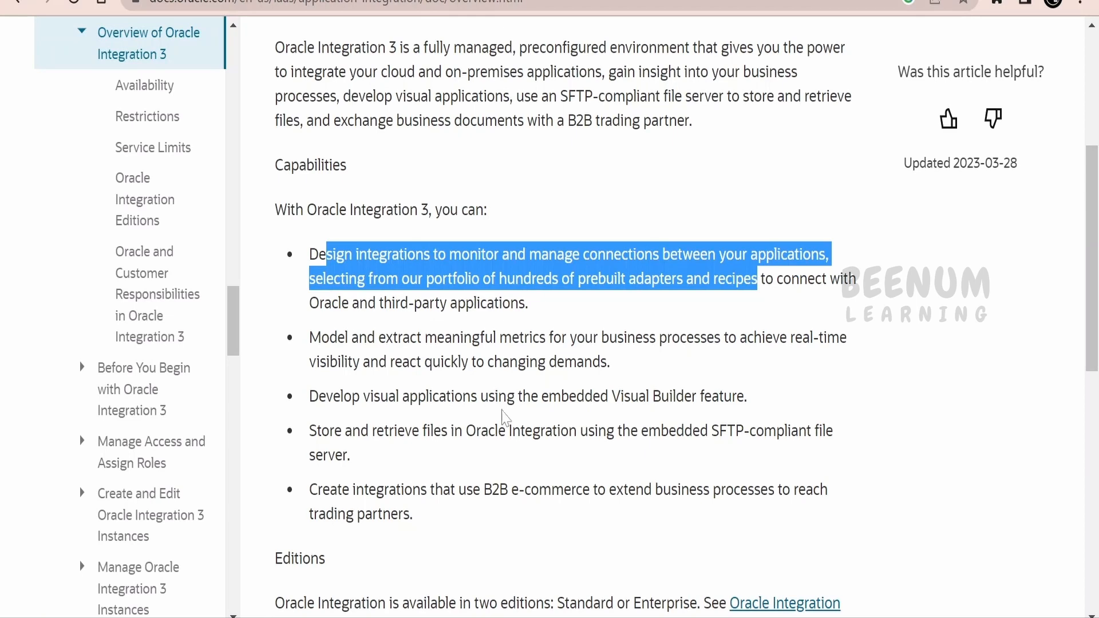
scroll(645, 416, down, 1)
scroll(550, 321, down, 1)
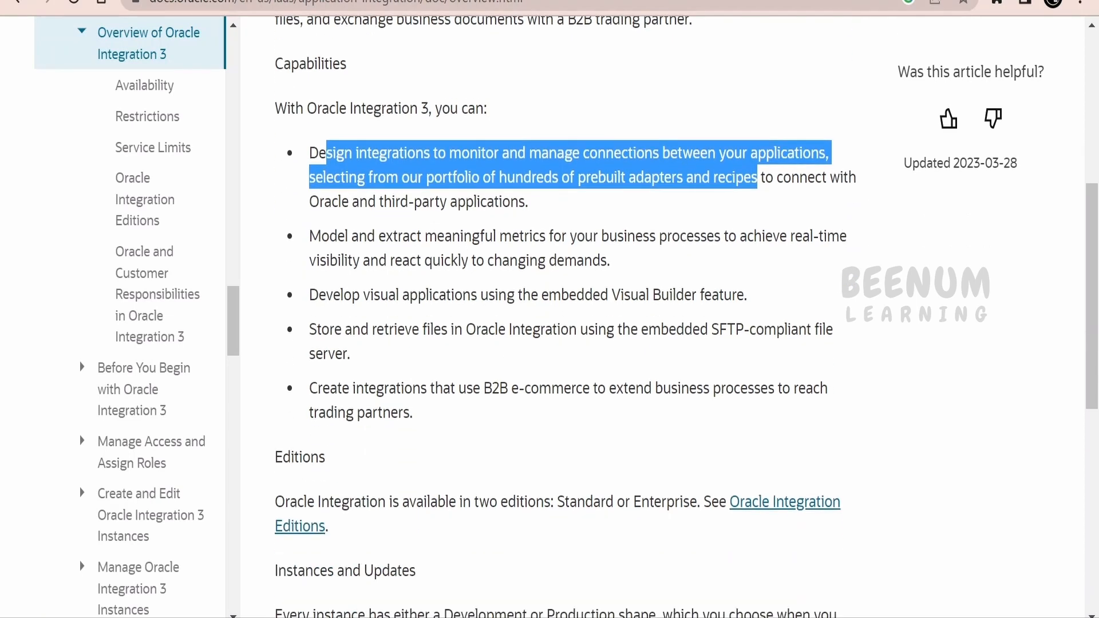
drag(335, 330, 477, 329)
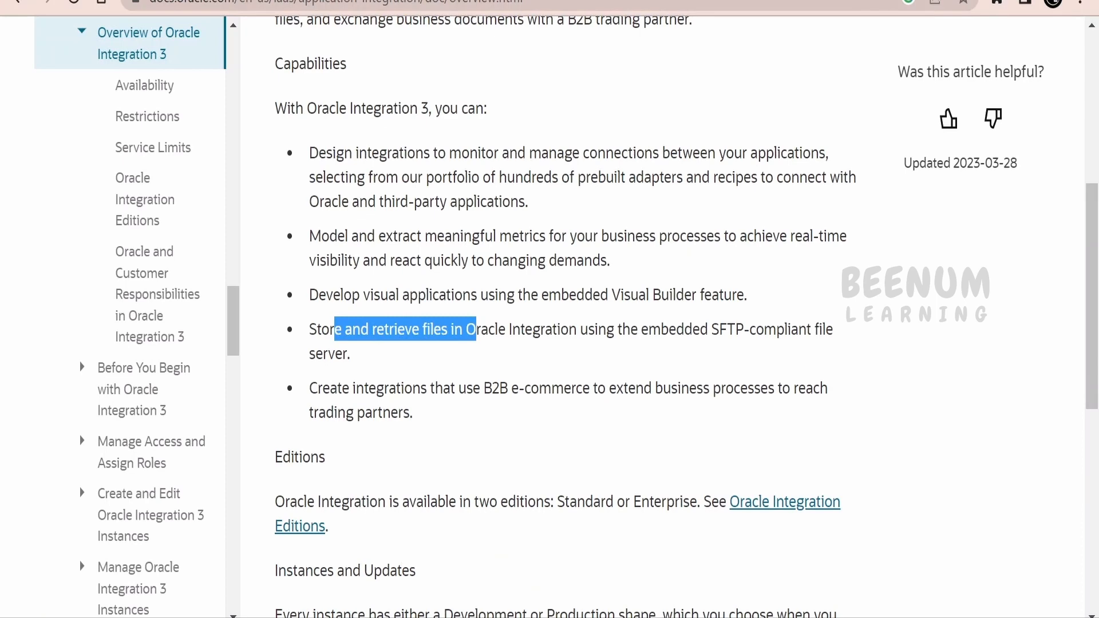
scroll(697, 355, down, 2)
drag(484, 287, 807, 286)
scroll(681, 347, down, 4)
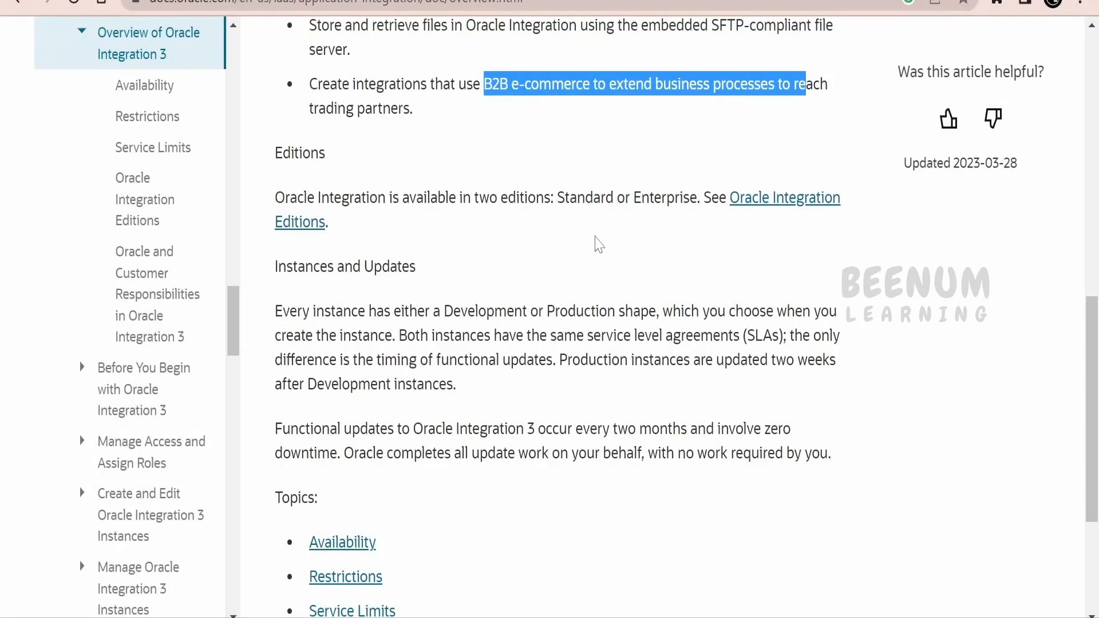
Open the Oracle Integration Editions topic, compare Standard and Enterprise capabilities including Integration Insight, and return to the overview
click(773, 210)
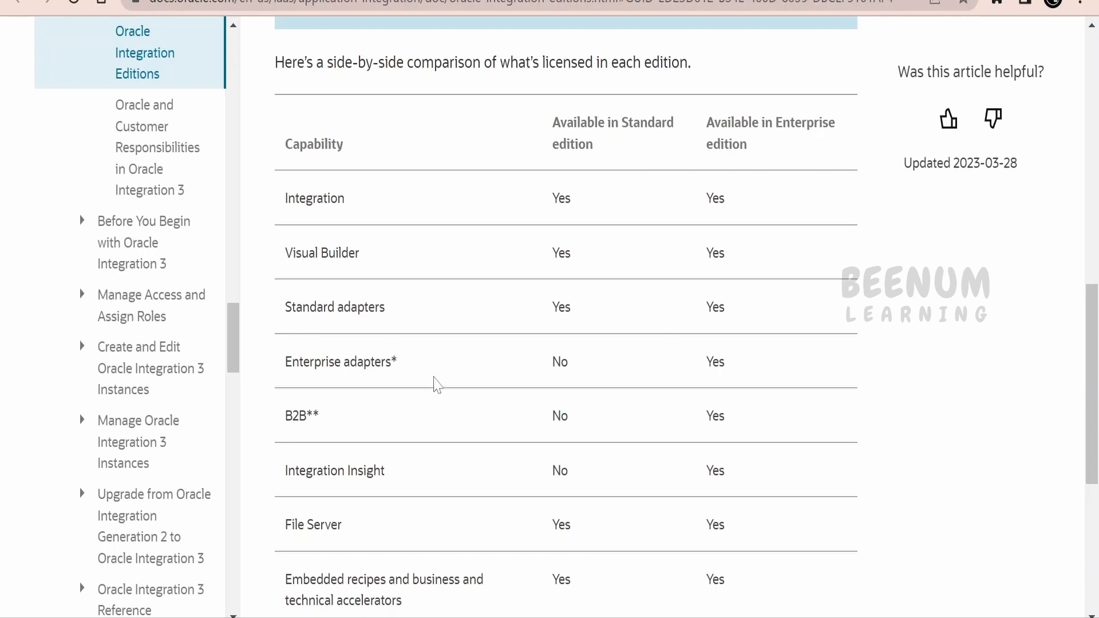
scroll(500, 393, down, 2)
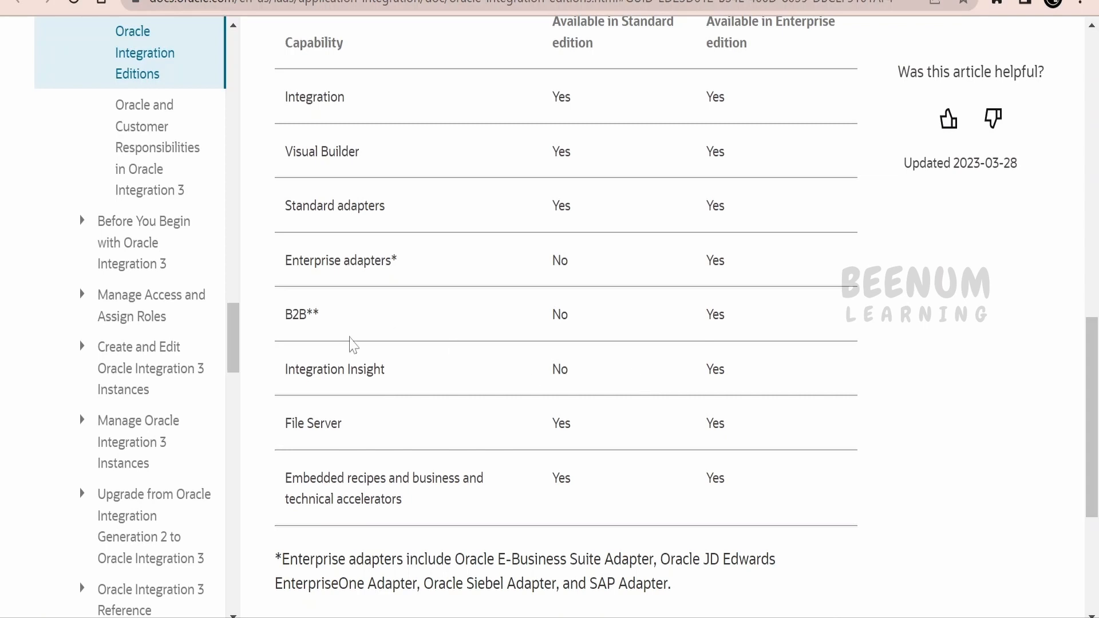
drag(296, 369, 401, 375)
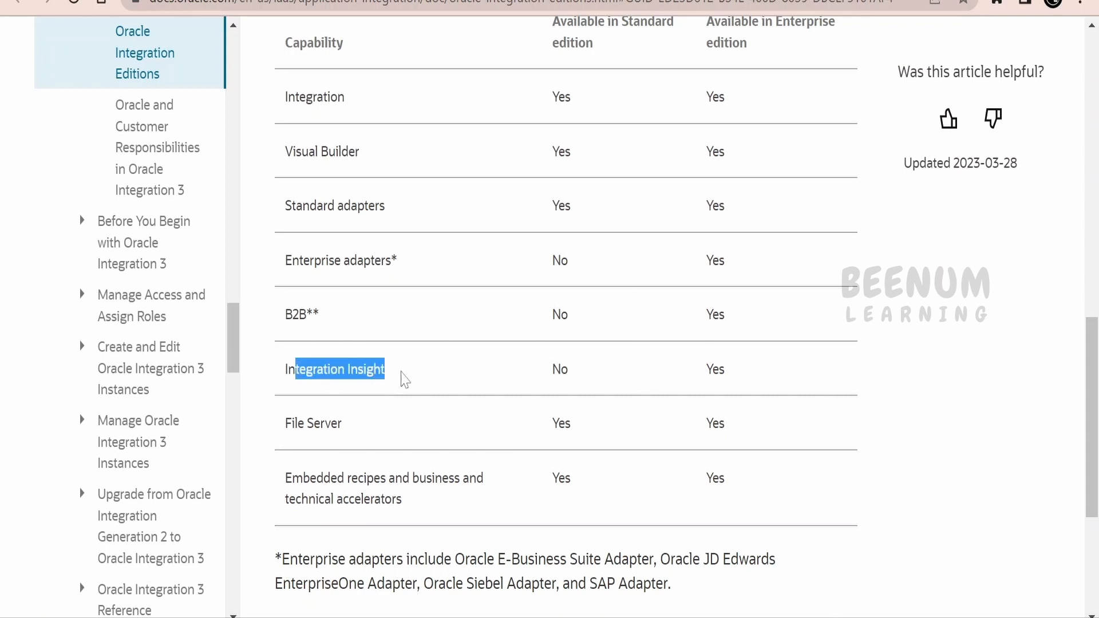
drag(732, 434, 408, 453)
scroll(409, 458, down, 5)
scroll(409, 458, up, 10)
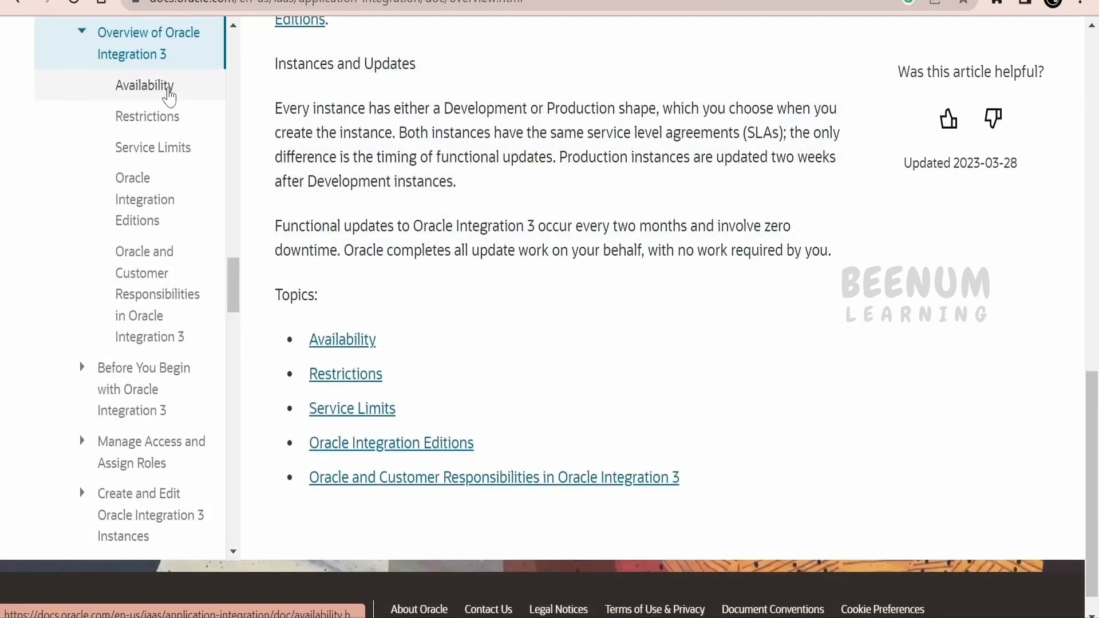
Look through the regions listed in the Availability topic and open the Restrictions topic
click(201, 91)
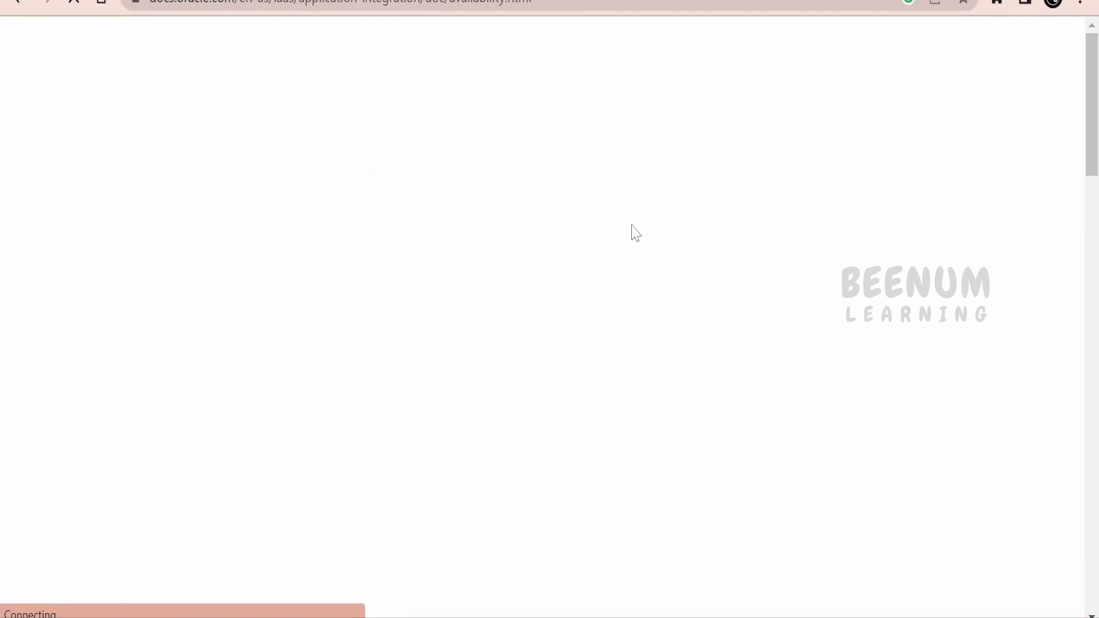
scroll(633, 233, down, 8)
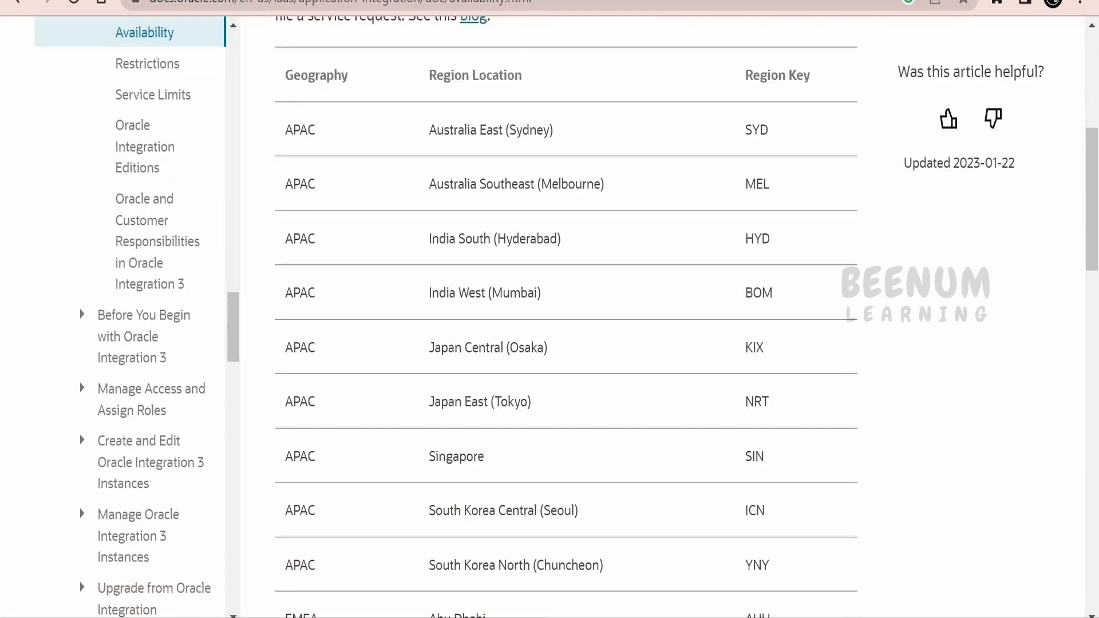
scroll(539, 307, down, 20)
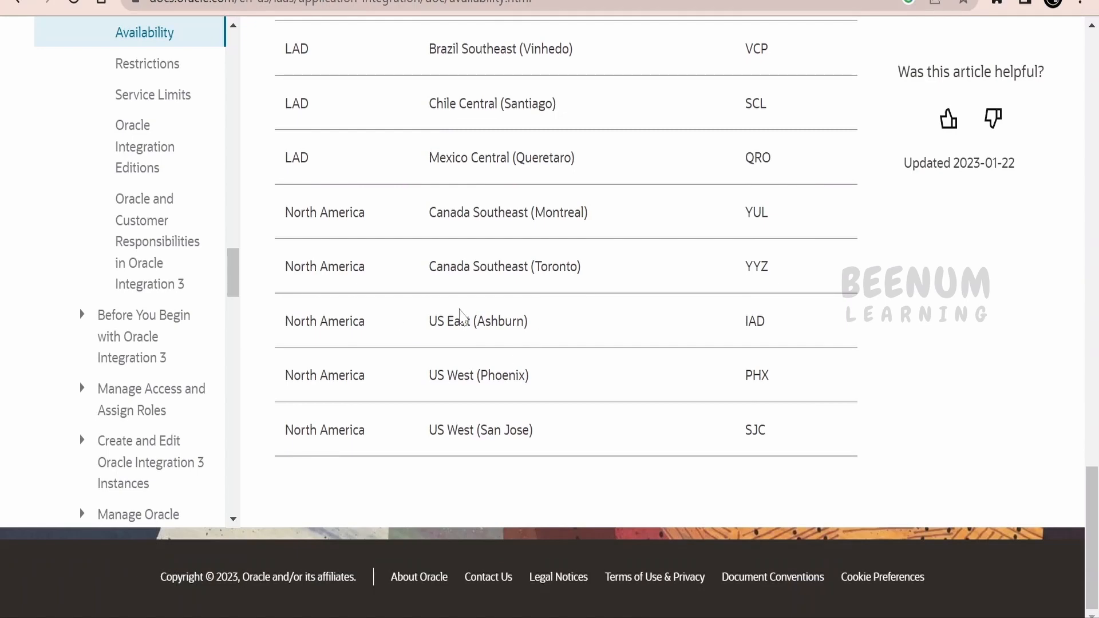
scroll(473, 240, up, 12)
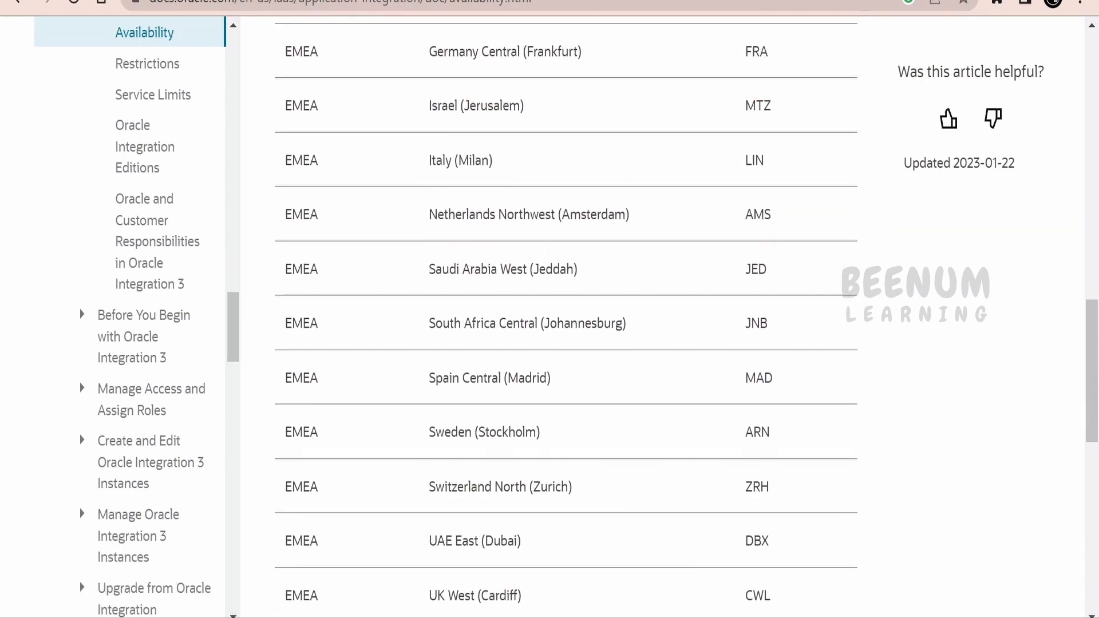
scroll(473, 240, up, 5)
click(150, 68)
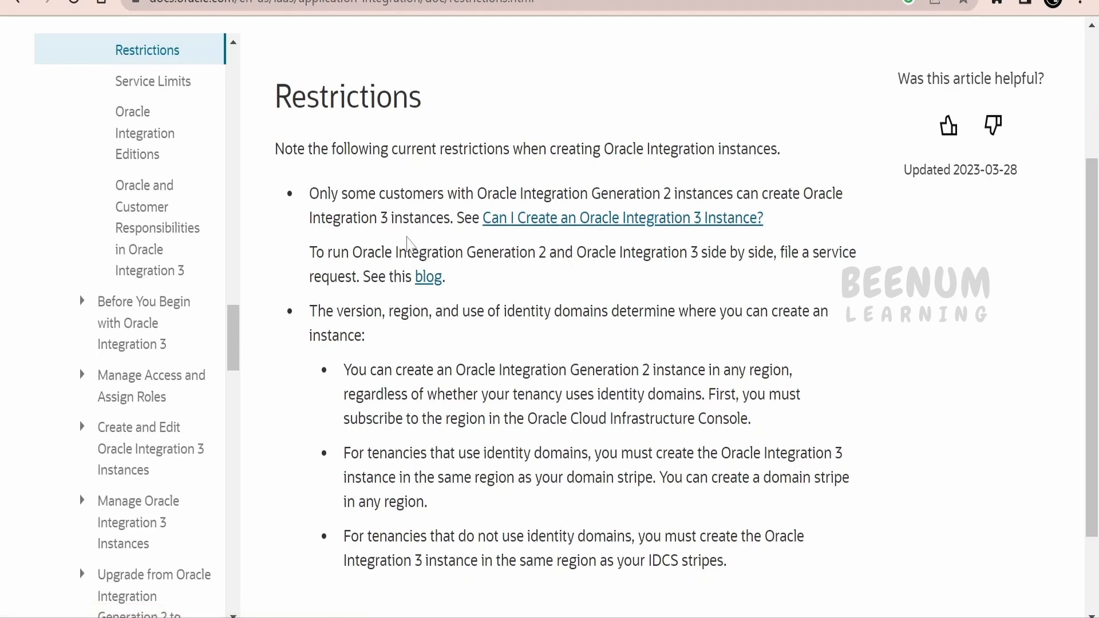
Read the instance creation restrictions, highlighting the text on running Generation 2 and Integration 3 side by side, and open the Service Limits topic
scroll(410, 245, down, 2)
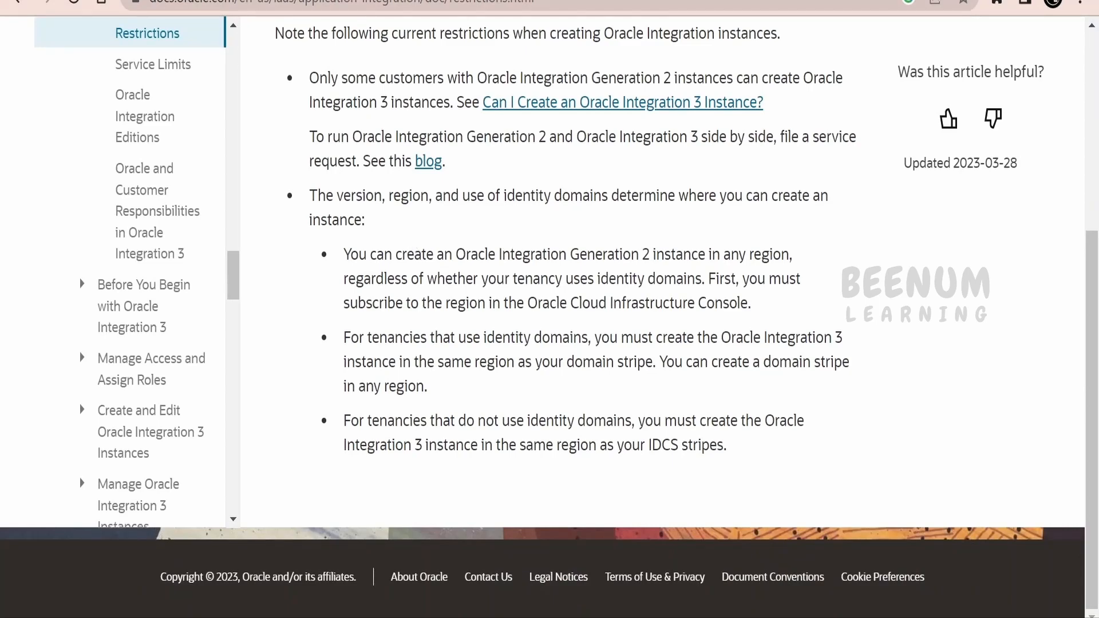
drag(368, 136, 687, 136)
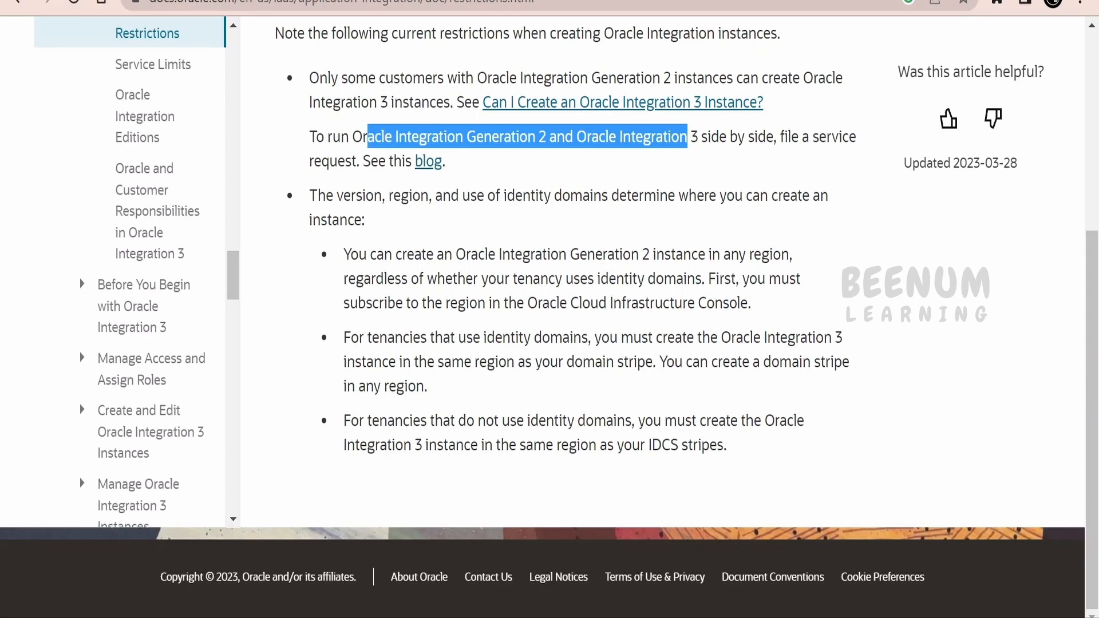
click(152, 67)
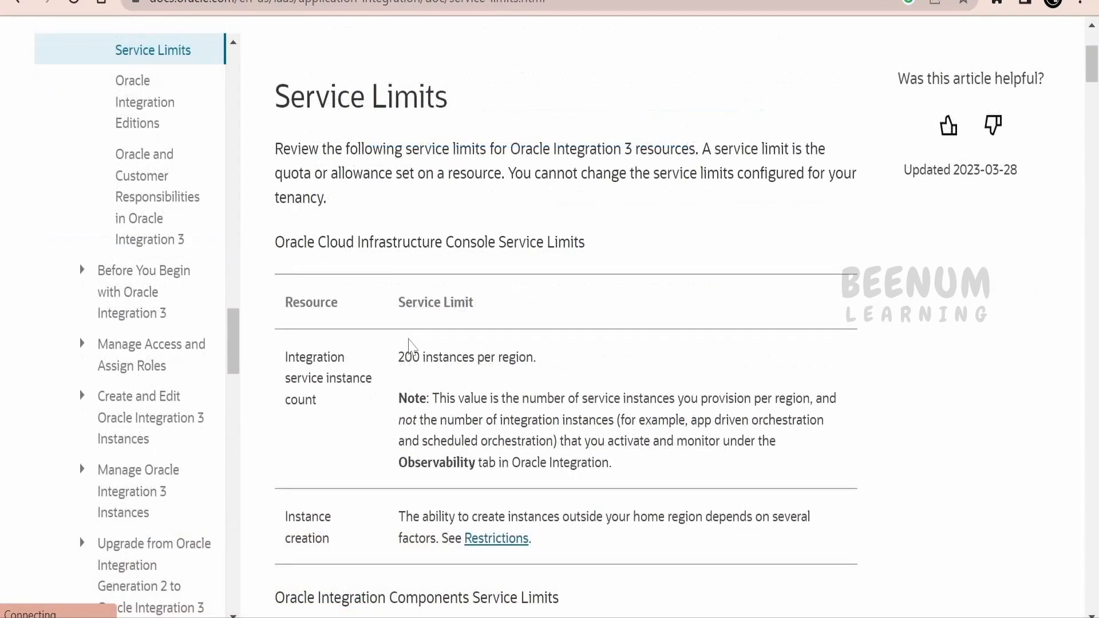
Review the console and adapter service limits down to the REST Adapter, highlighting its trigger limit for incoming structured message payloads
scroll(407, 346, down, 2)
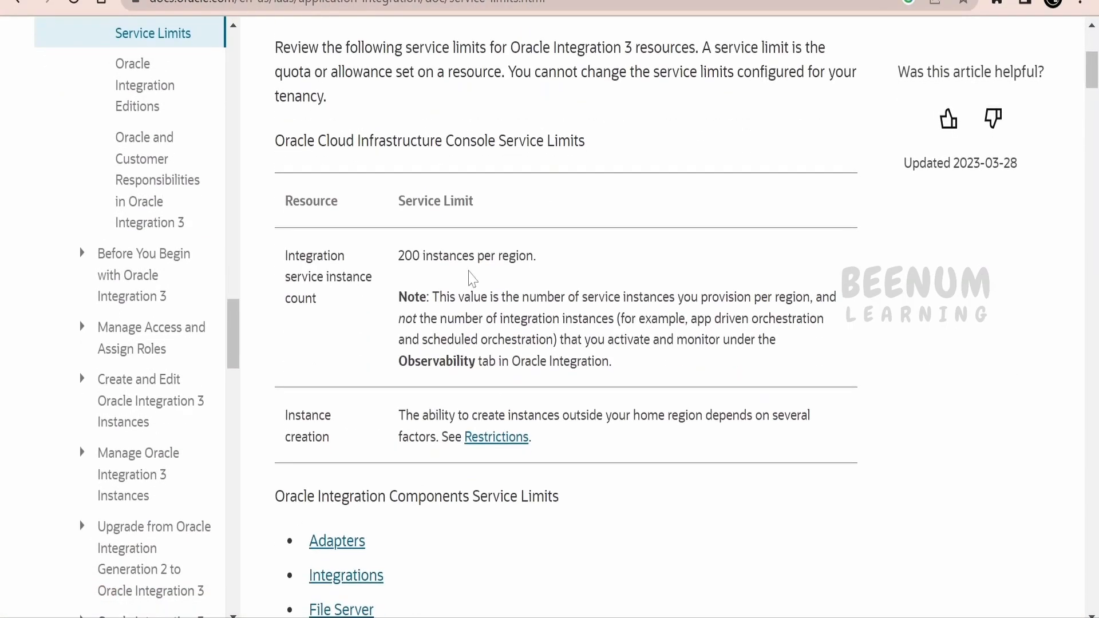
scroll(472, 279, down, 10)
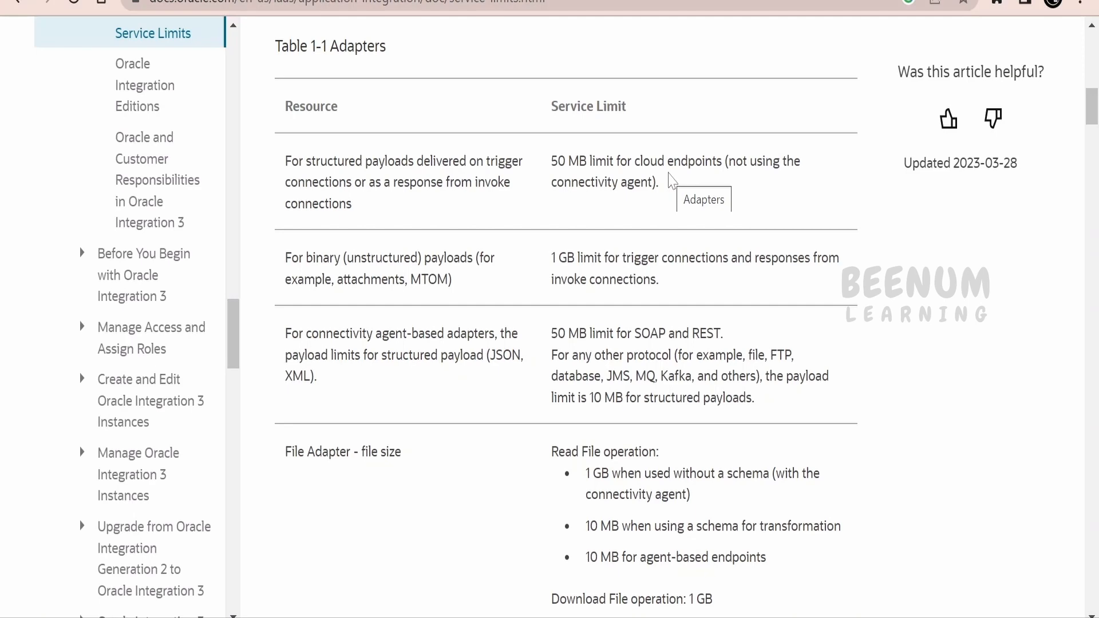
scroll(669, 179, down, 7)
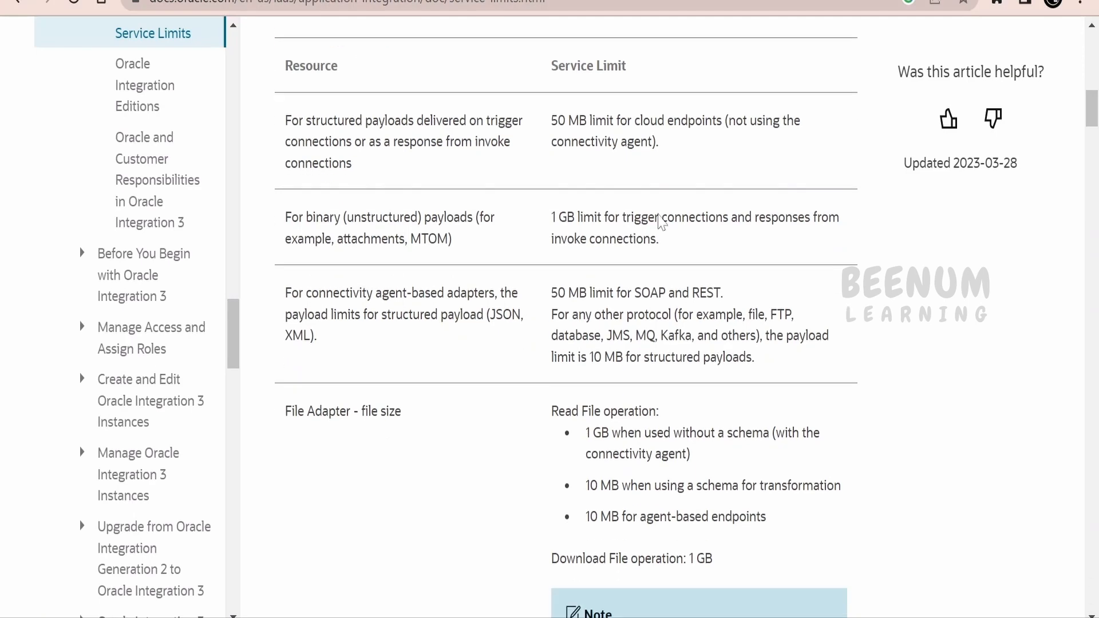
scroll(636, 401, down, 7)
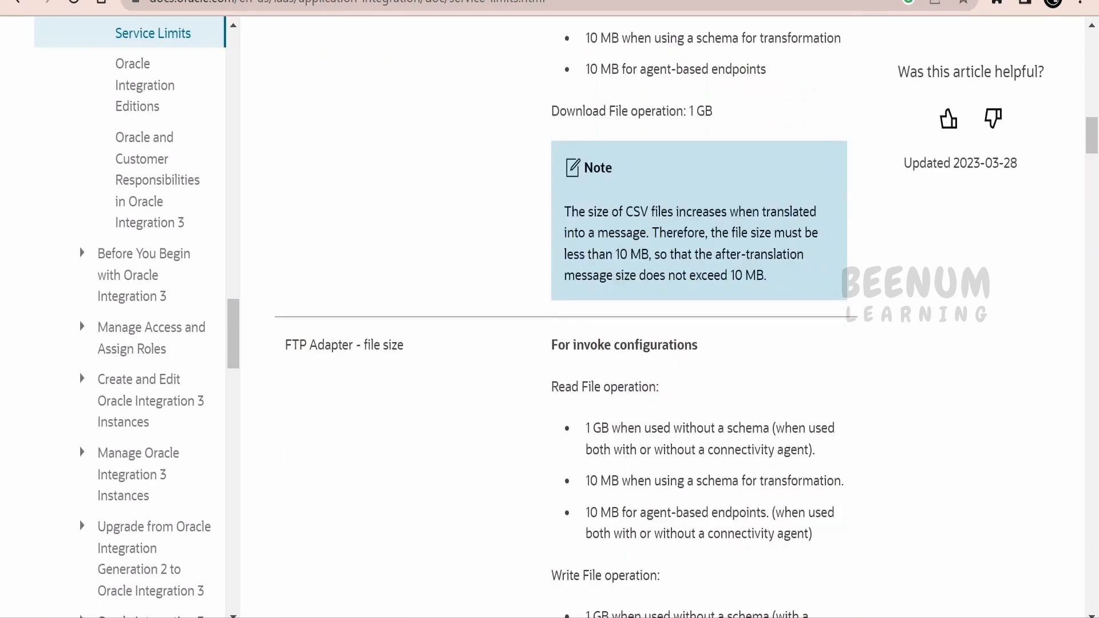
scroll(659, 315, down, 4)
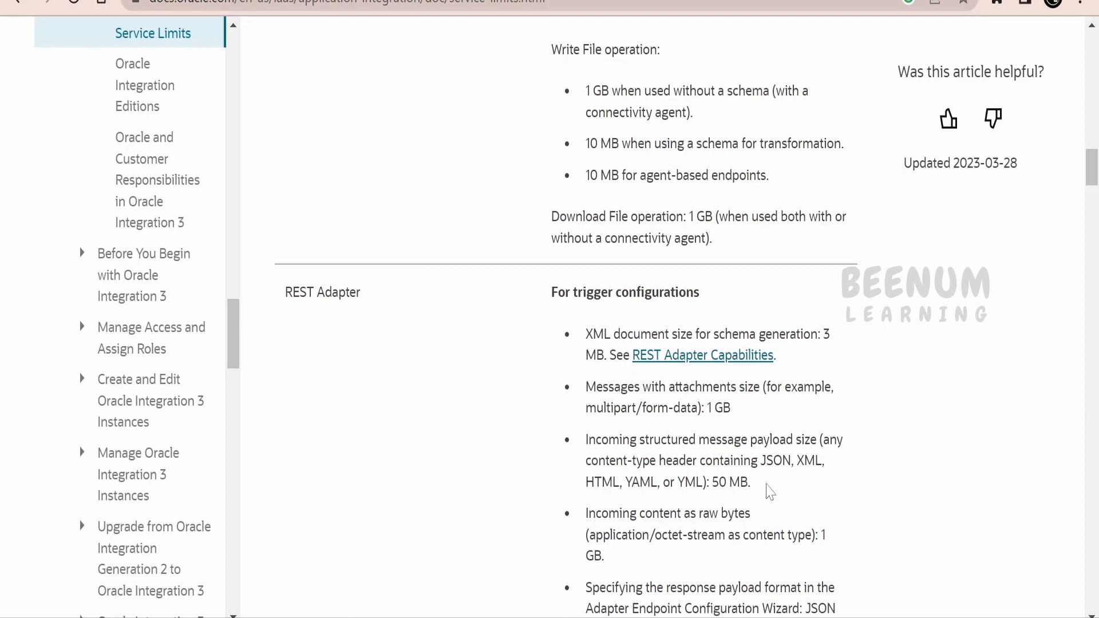
drag(751, 482, 713, 482)
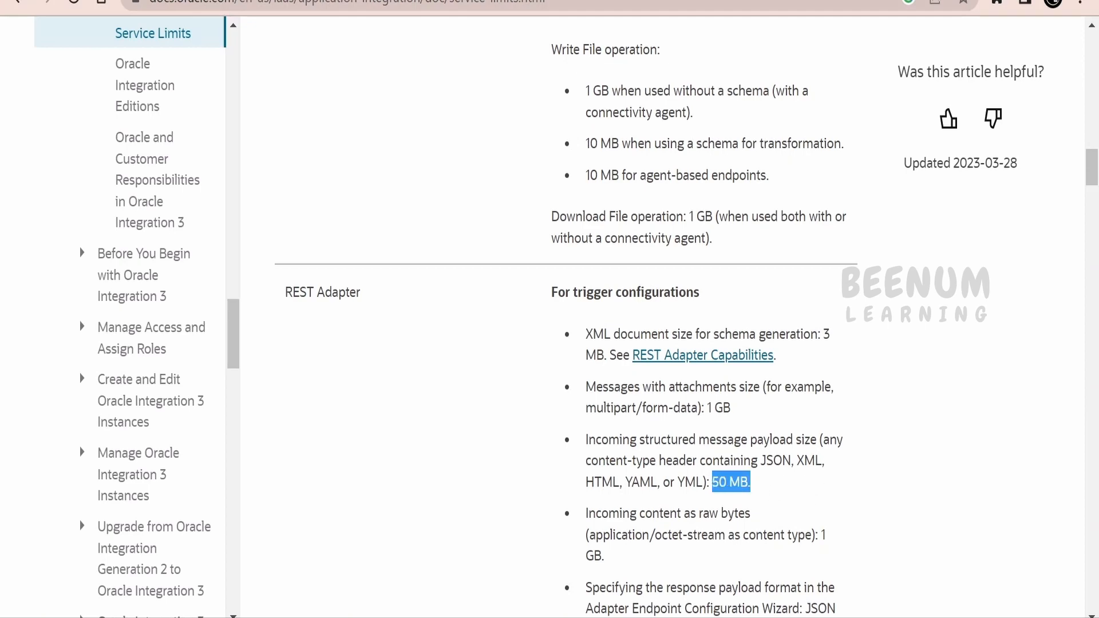
Recheck the FTP Adapter file size limits and examine the SOAP and database adapter limits, highlighting the SOAP trigger payload size
scroll(726, 442, down, 2)
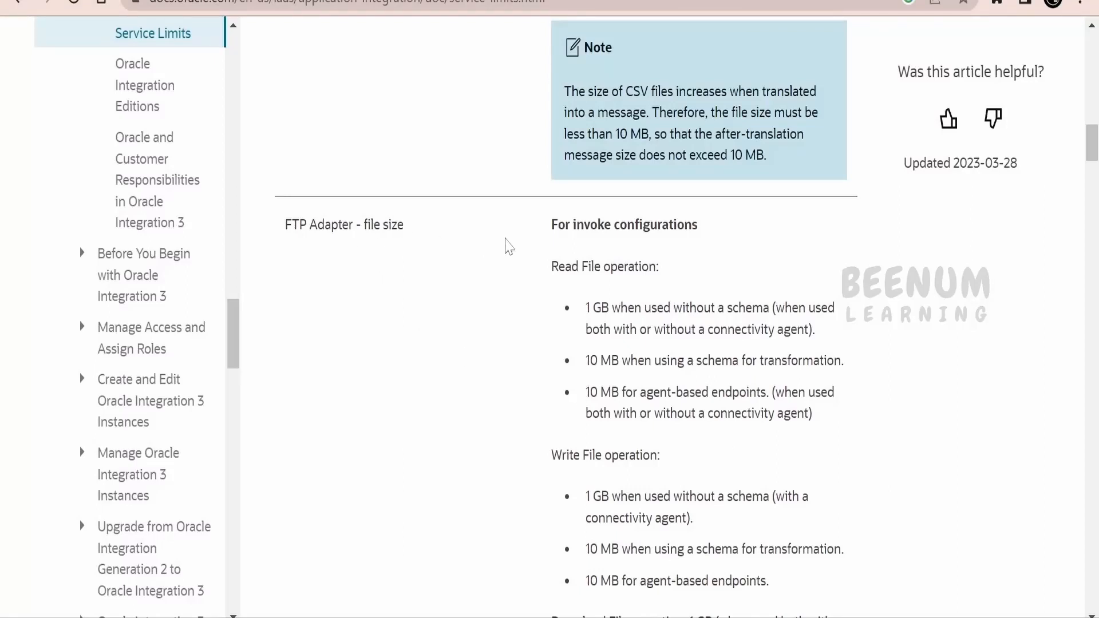
scroll(587, 265, down, 2)
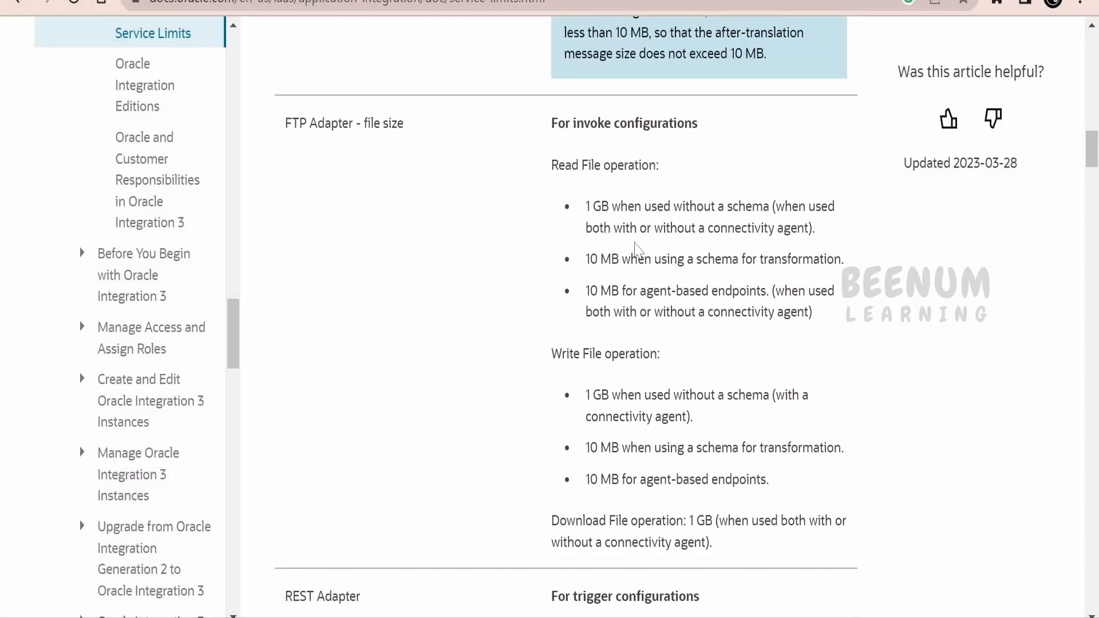
scroll(351, 305, down, 15)
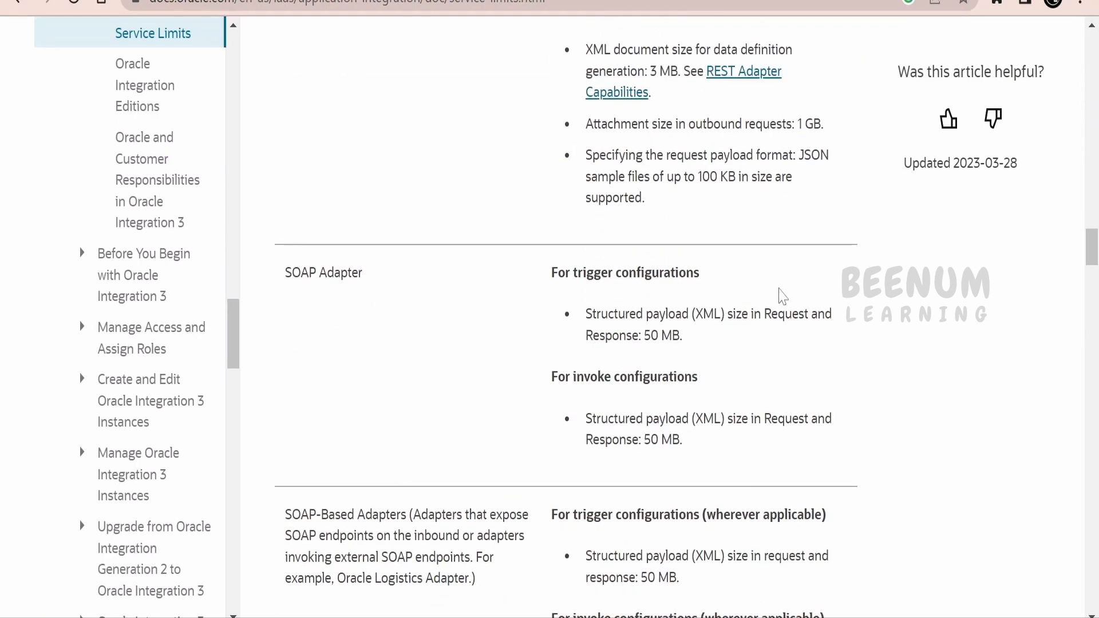
drag(672, 335, 645, 336)
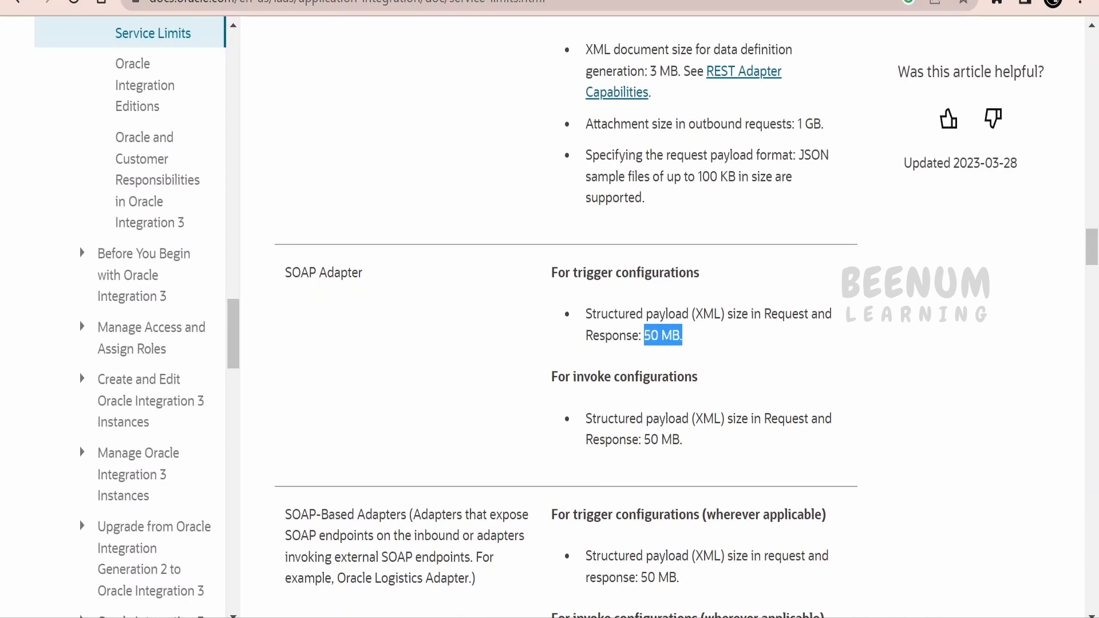
scroll(652, 335, down, 4)
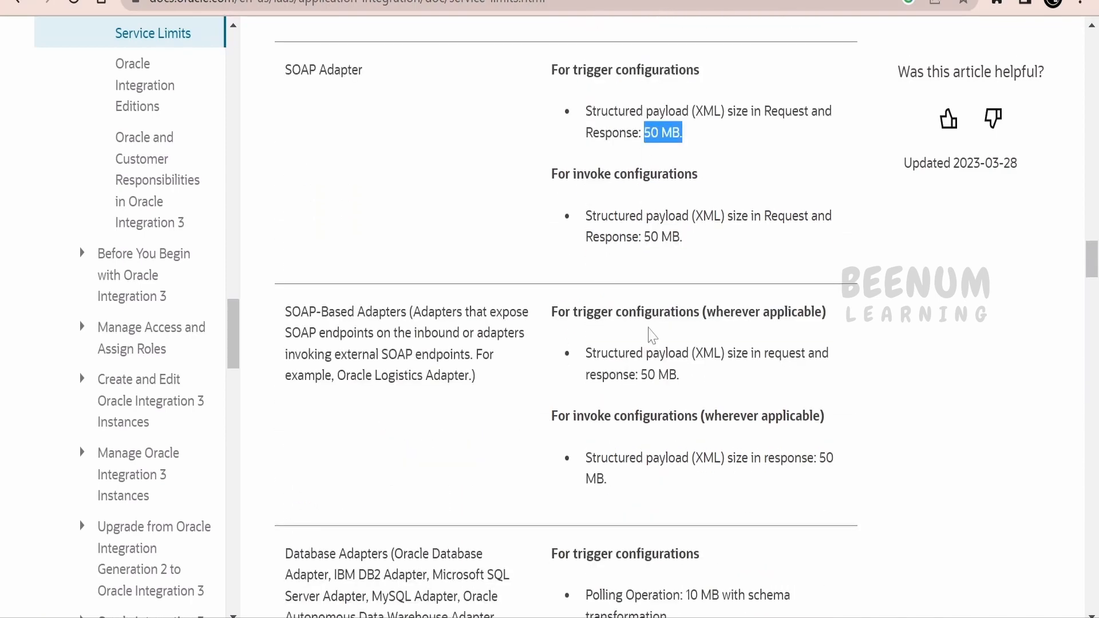
scroll(652, 335, down, 5)
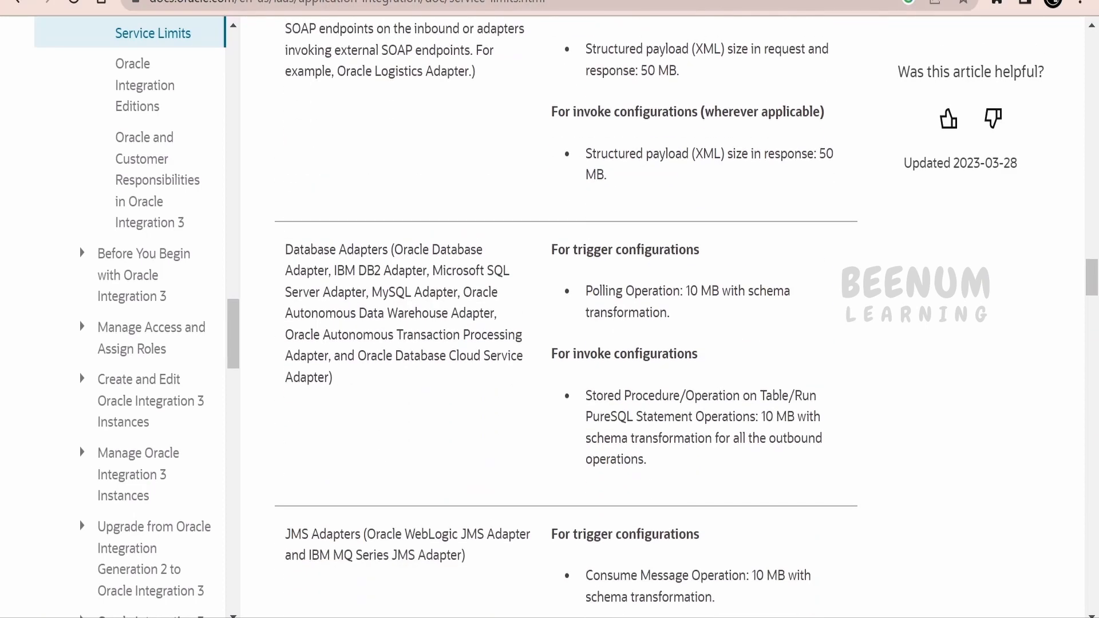
Examine the payload size limits for Database Adapters and connectivity agent messages on the Service Limits page
drag(686, 291, 712, 291)
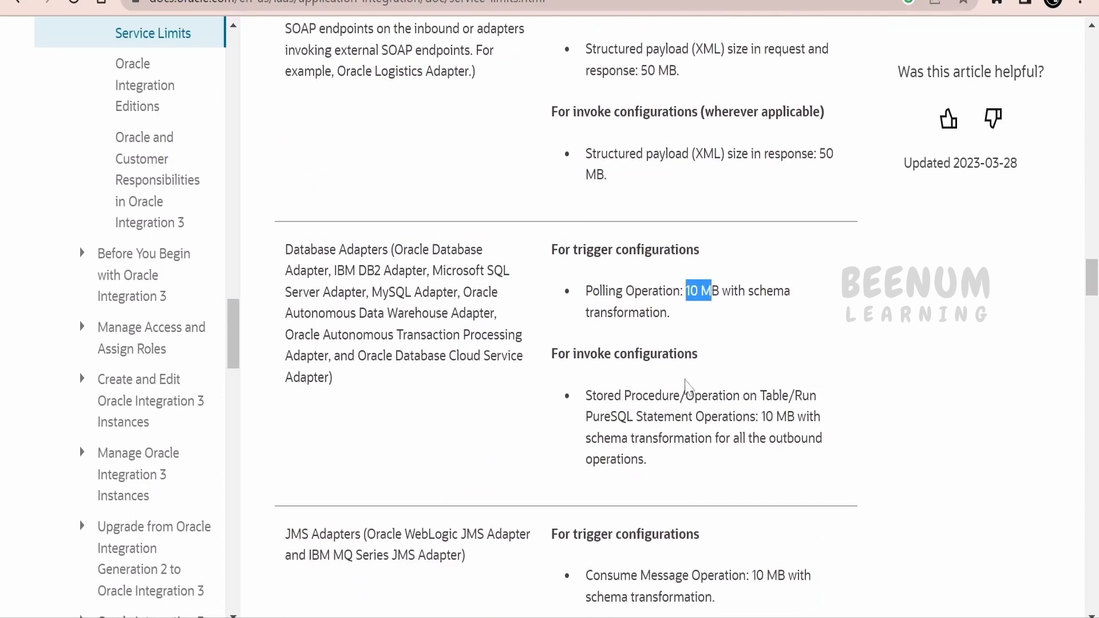
drag(762, 417, 794, 417)
scroll(791, 430, down, 9)
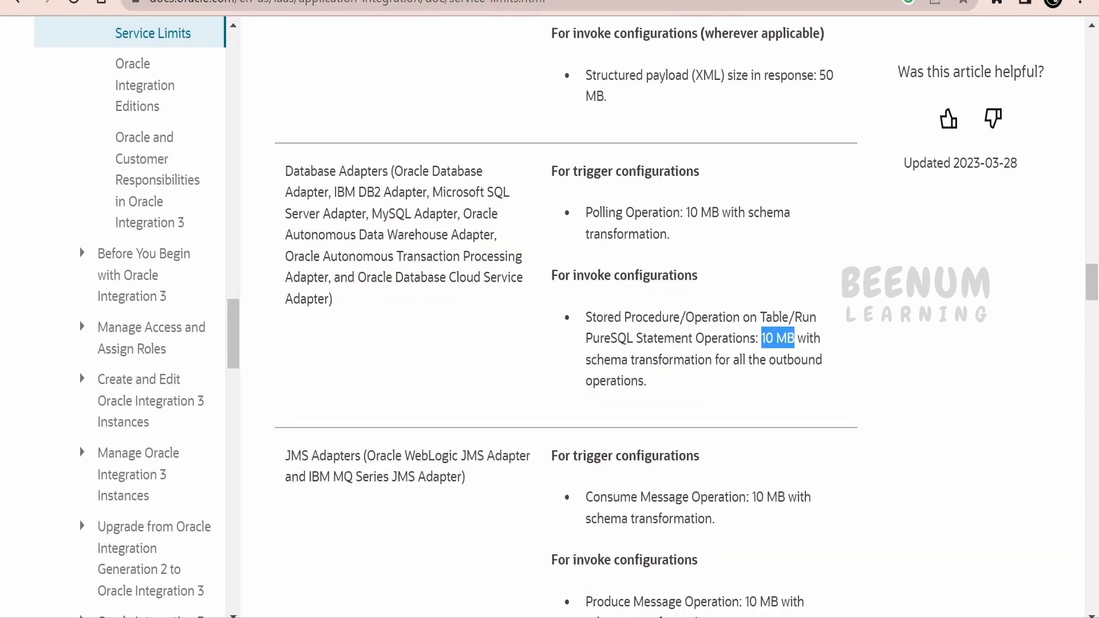
scroll(787, 435, down, 10)
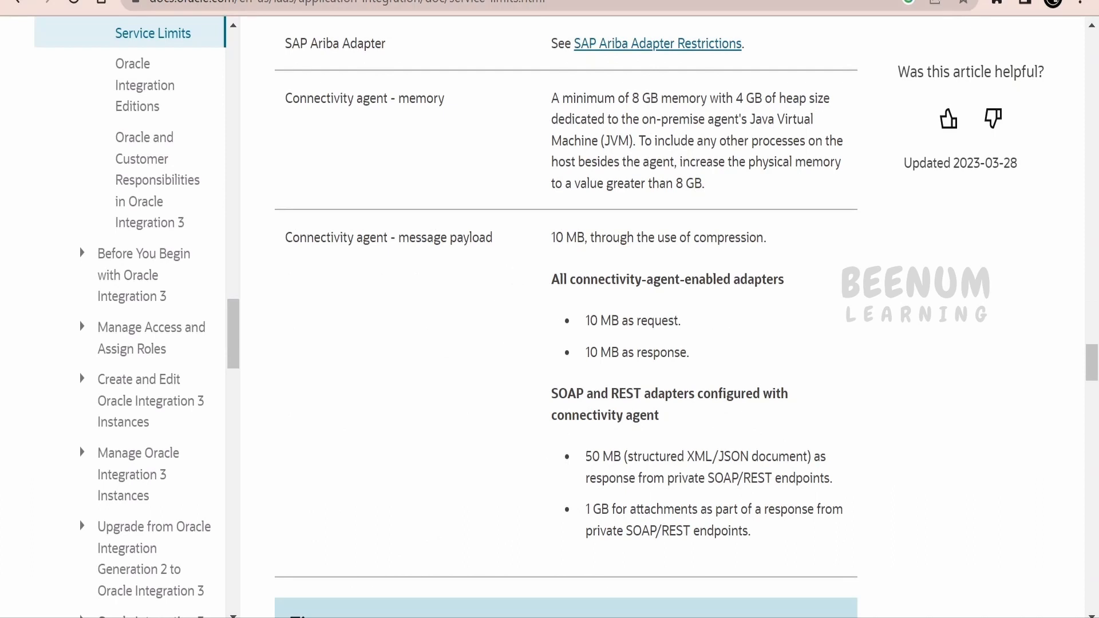
drag(585, 457, 613, 457)
Examine the Integrations limits for active integrations, concurrent triggers, maximum flow duration, stage file size and synchronous message timeout
scroll(630, 350, down, 8)
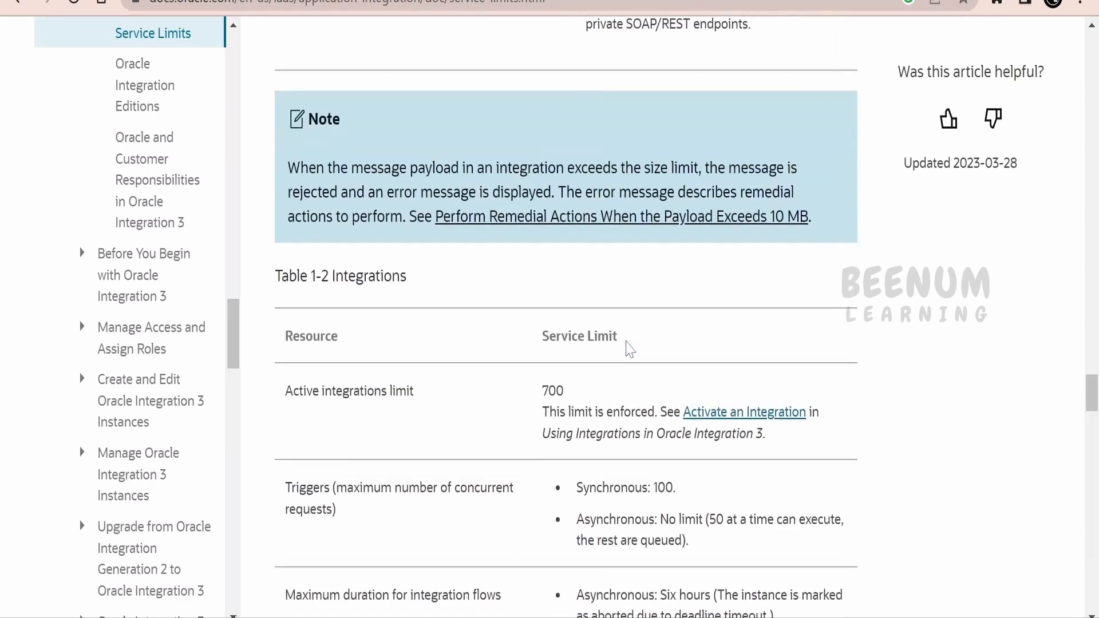
scroll(630, 349, down, 2)
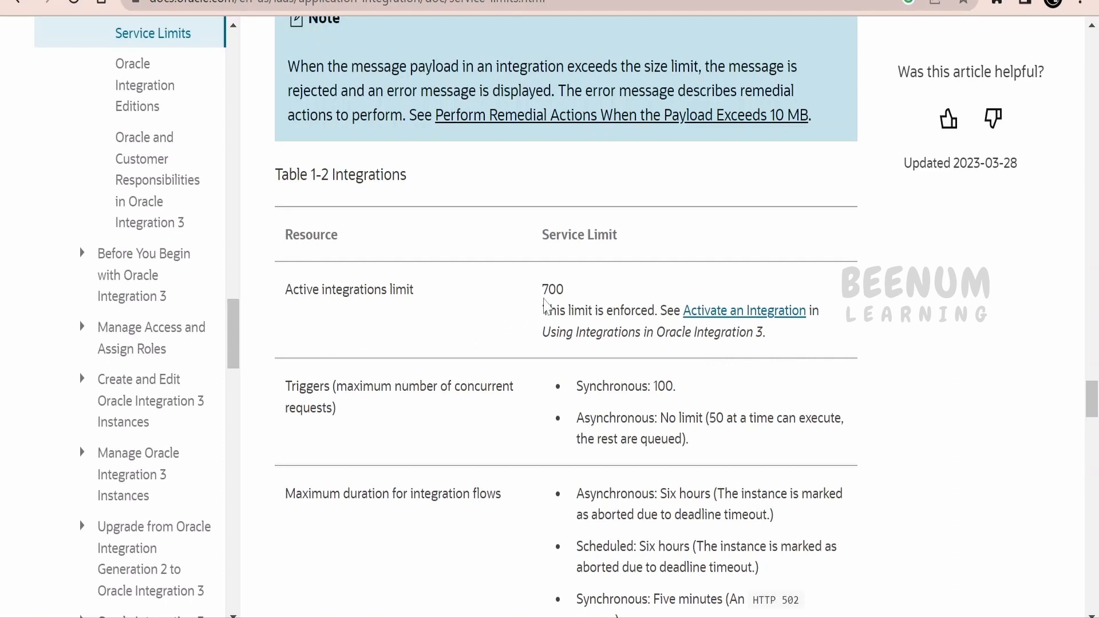
scroll(601, 301, down, 2)
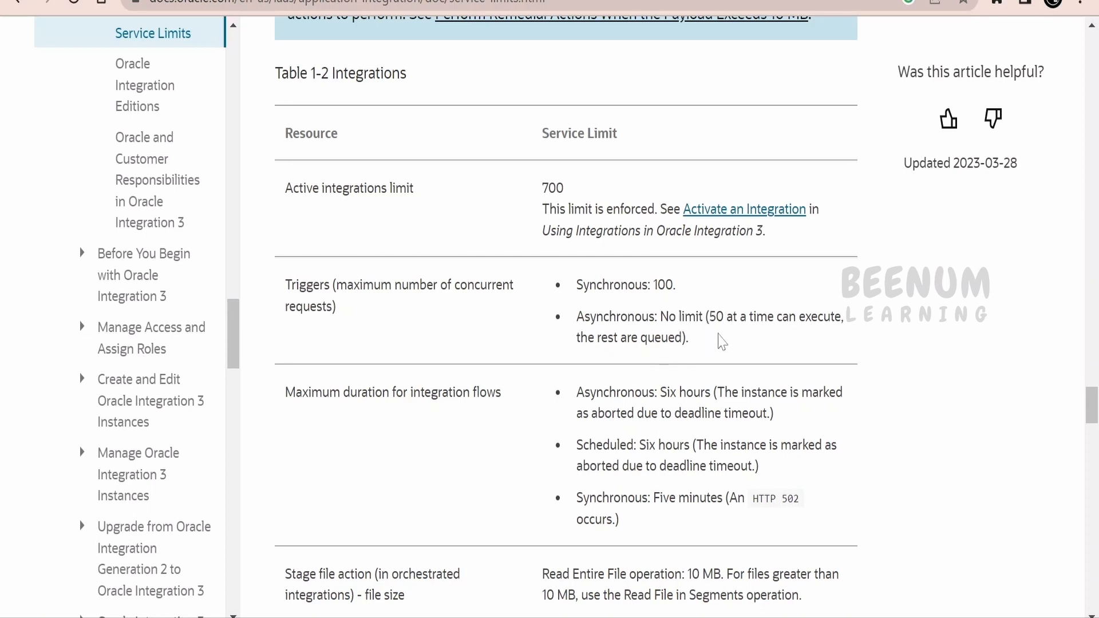
scroll(831, 392, down, 2)
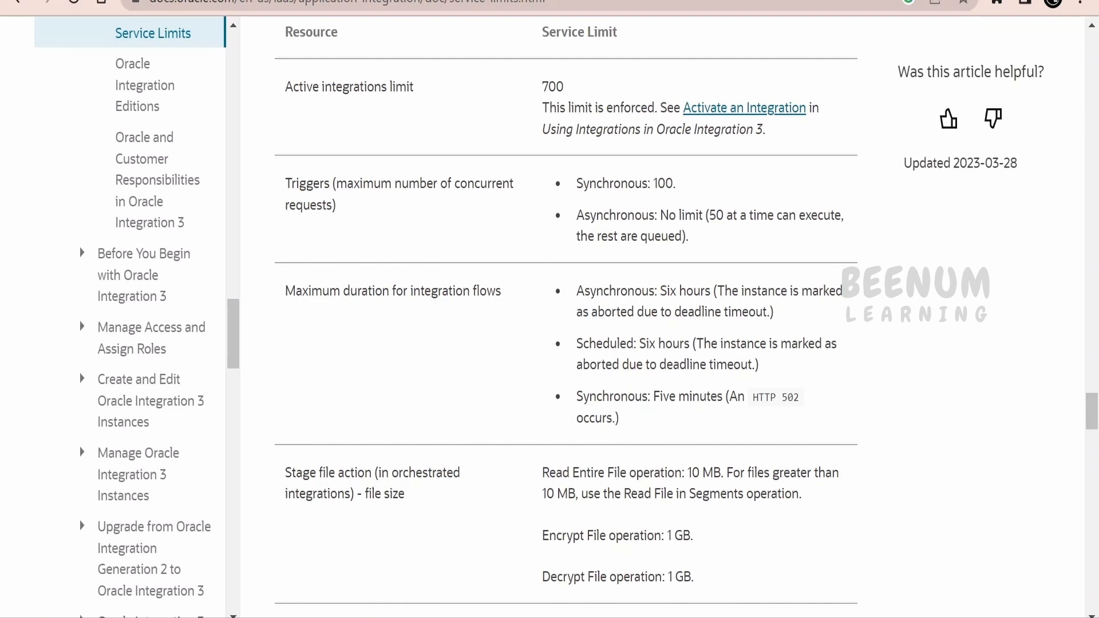
drag(654, 396, 726, 397)
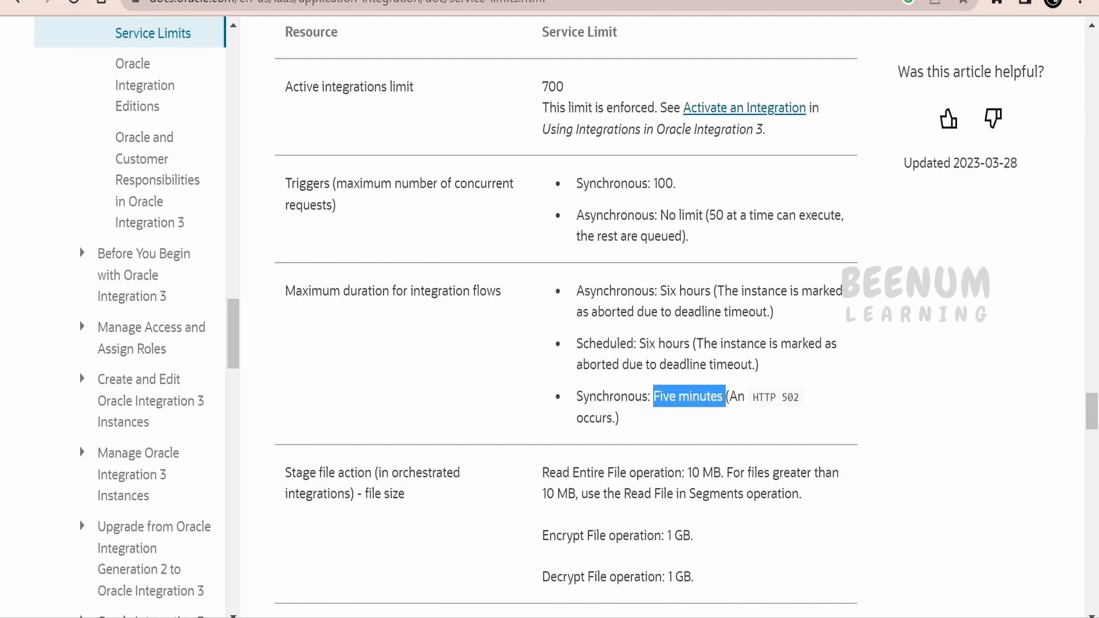
scroll(567, 320, down, 4)
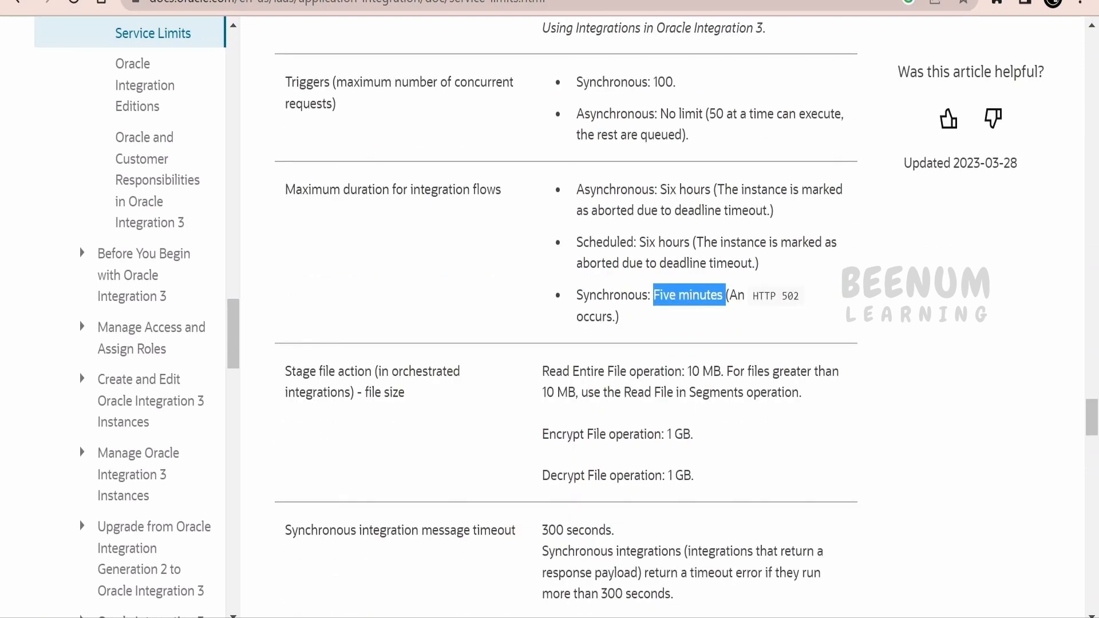
scroll(541, 223, down, 4)
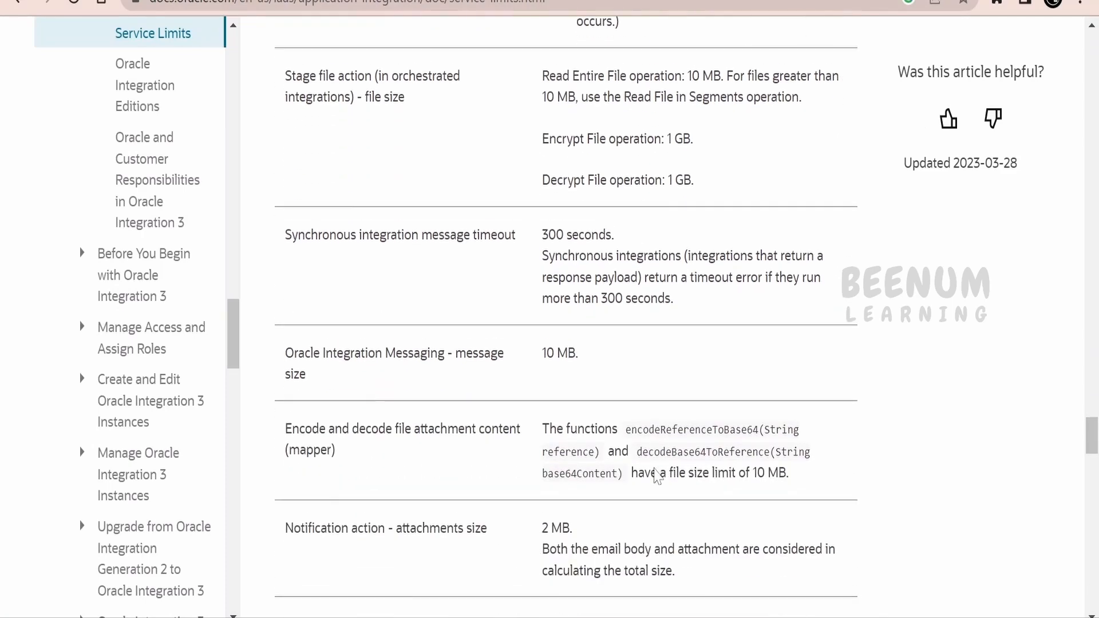
drag(541, 223, 626, 288)
Examine the limits for notification attachments, JavaScript function parameters, XSLT execution duration and the remaining integration resources
scroll(626, 288, down, 4)
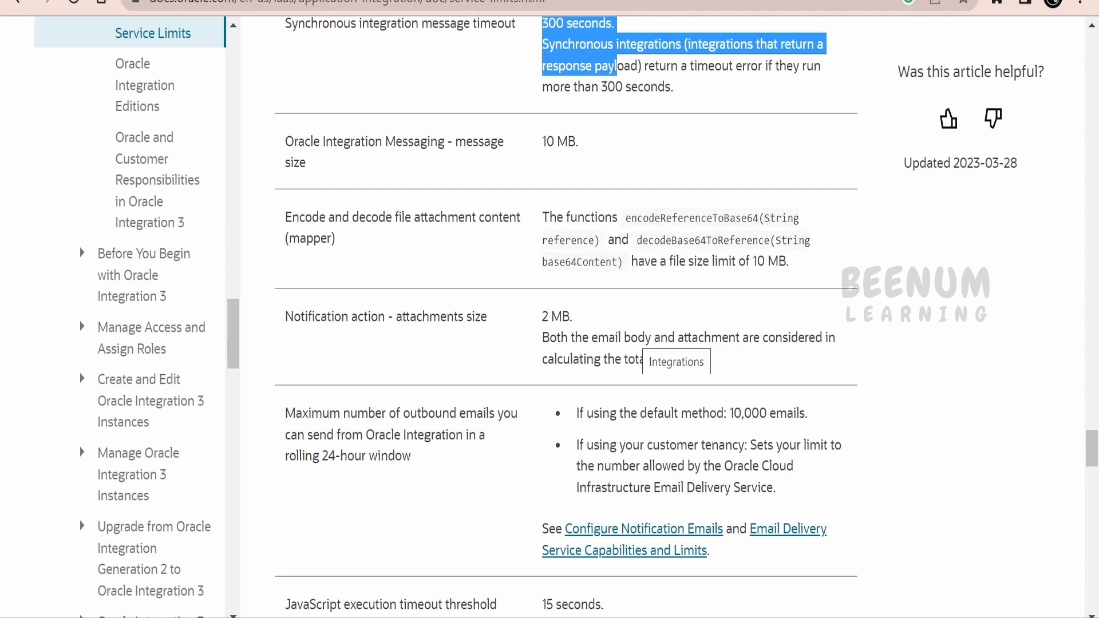
drag(542, 317, 572, 316)
scroll(590, 314, down, 2)
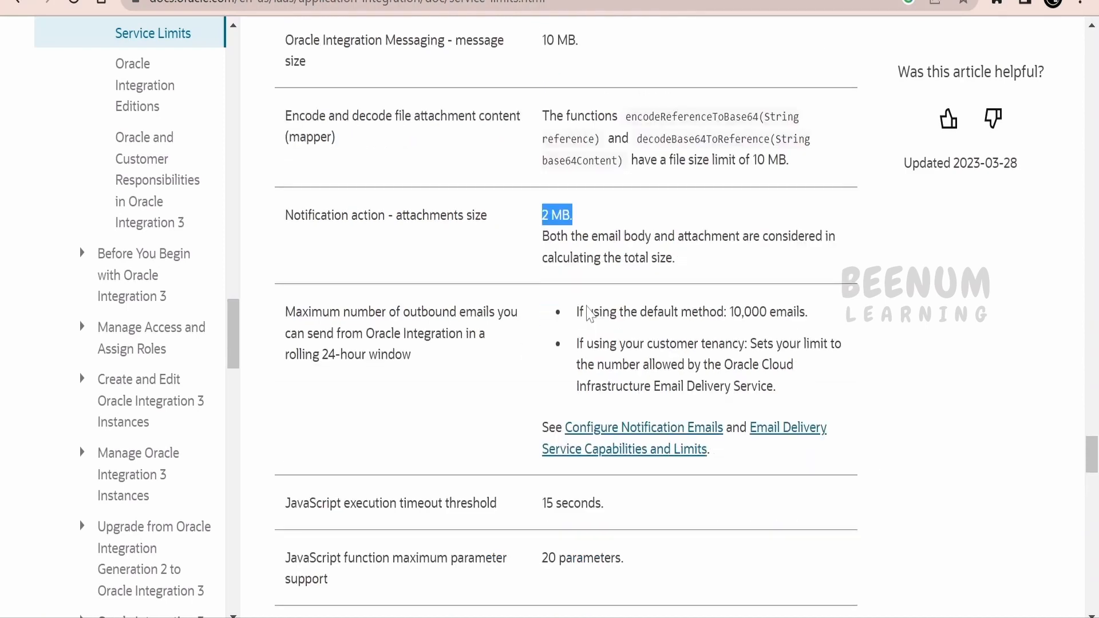
scroll(590, 313, down, 7)
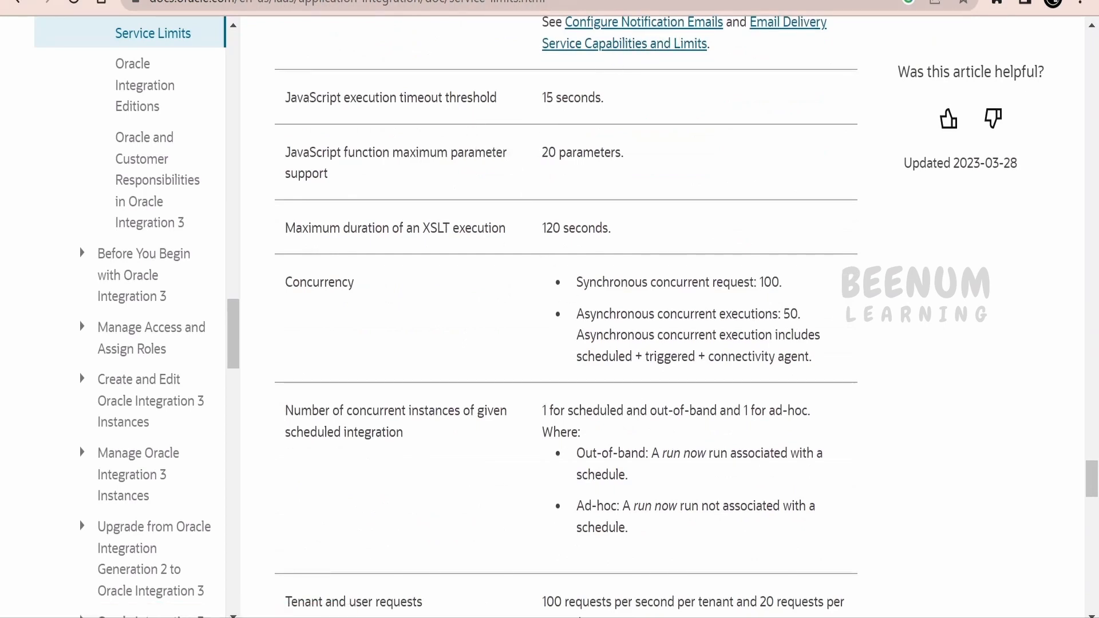
drag(542, 153, 639, 169)
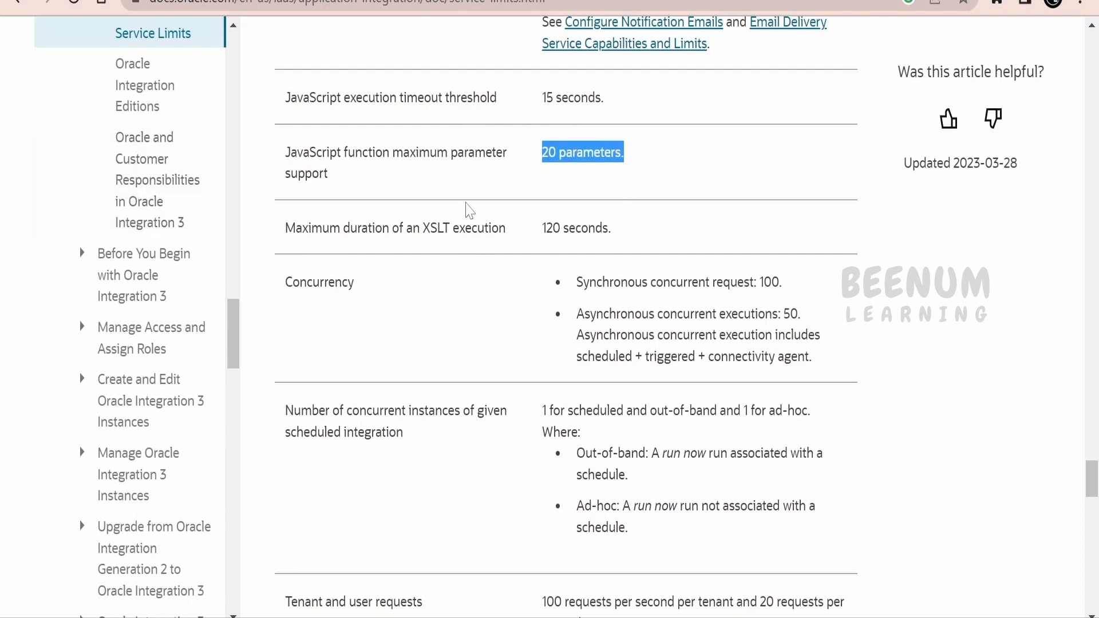
drag(542, 228, 623, 237)
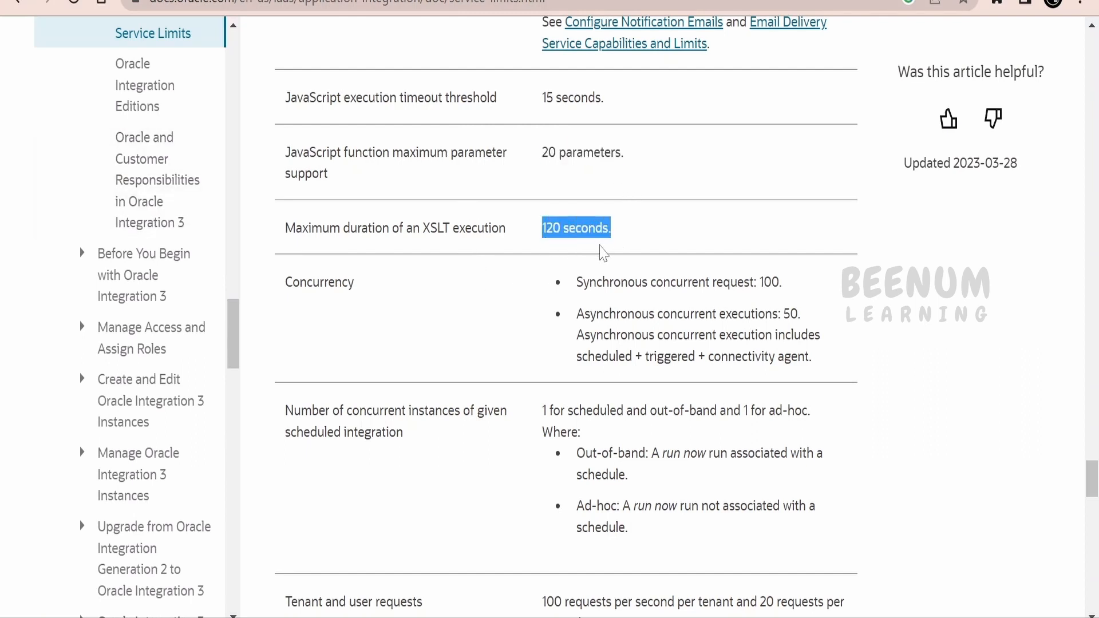
scroll(602, 252, down, 10)
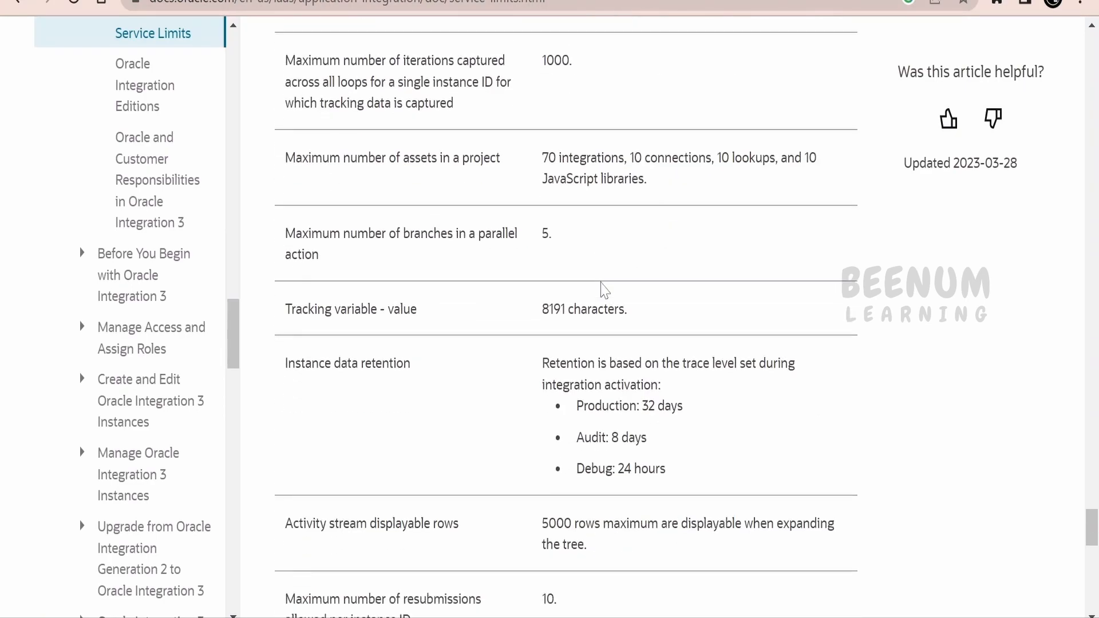
scroll(603, 286, down, 14)
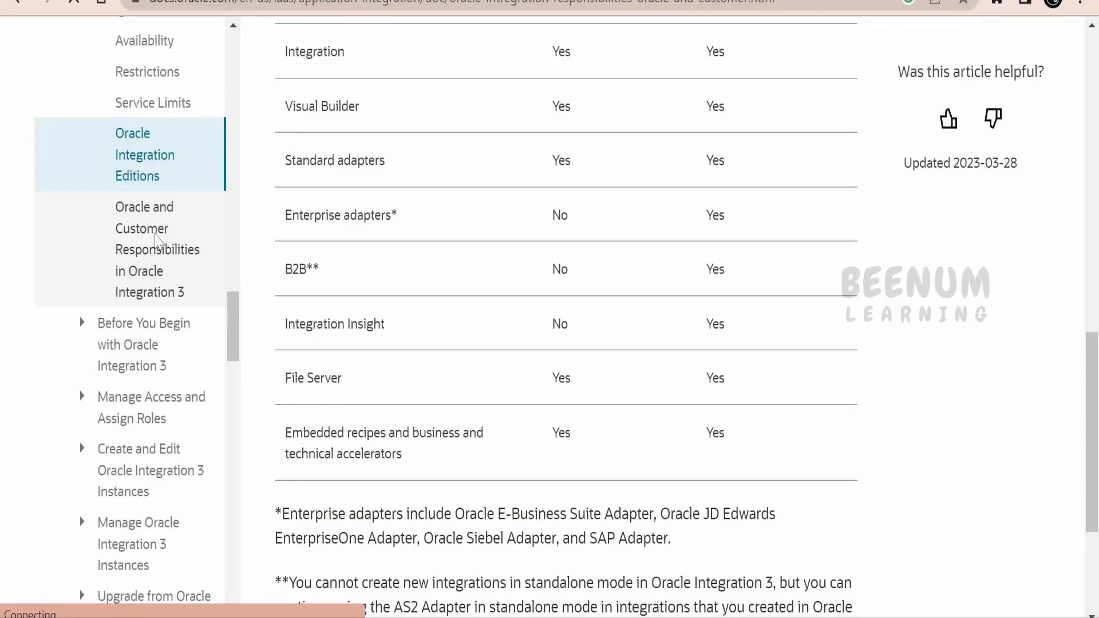
Open the Oracle and Customer Responsibilities in Oracle Integration 3 page and examine the roles listed for each task
click(159, 241)
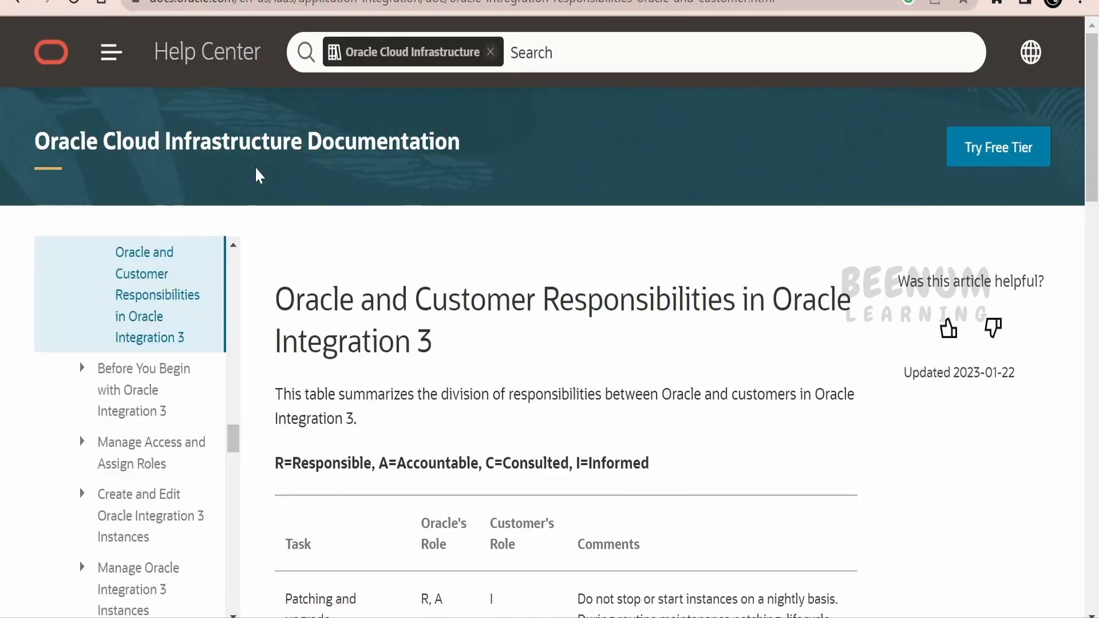
scroll(259, 175, down, 2)
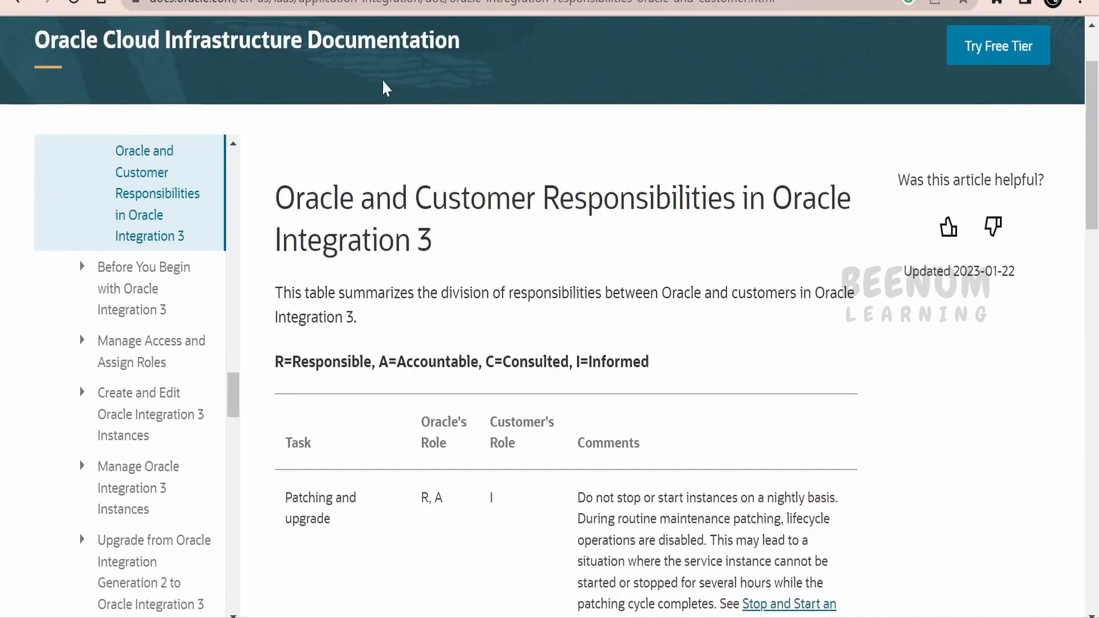
scroll(633, 243, down, 5)
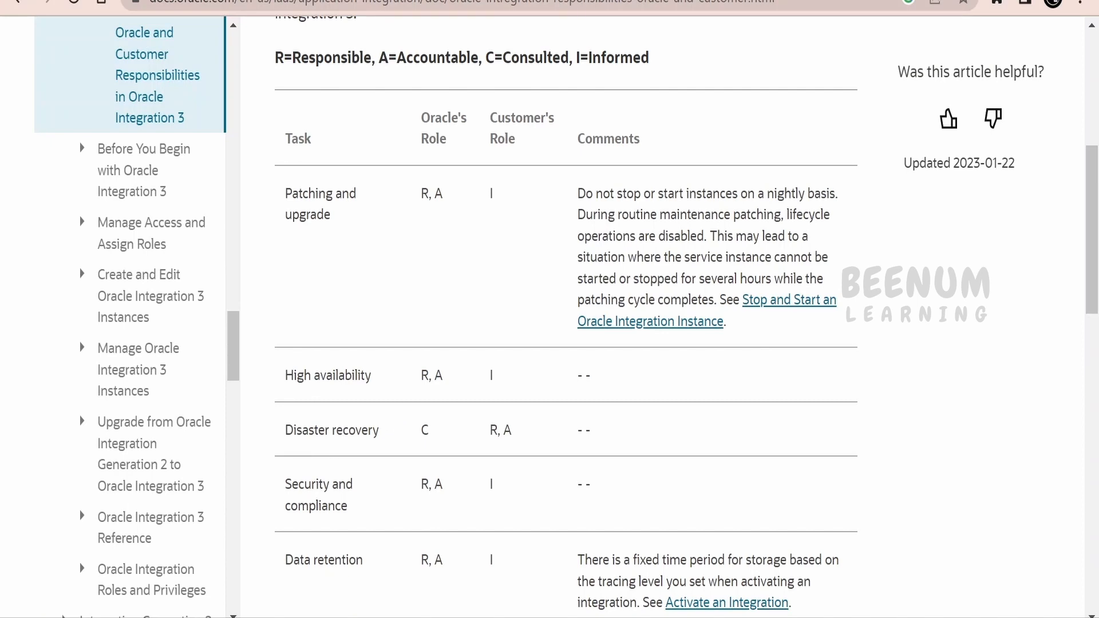
scroll(454, 298, down, 3)
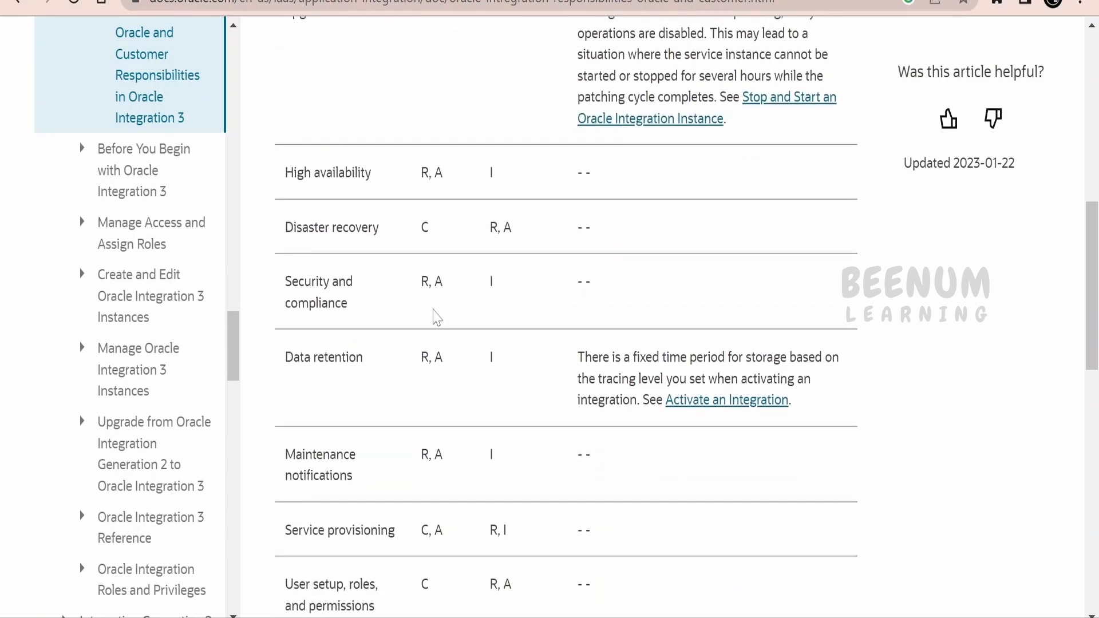
scroll(430, 409, down, 2)
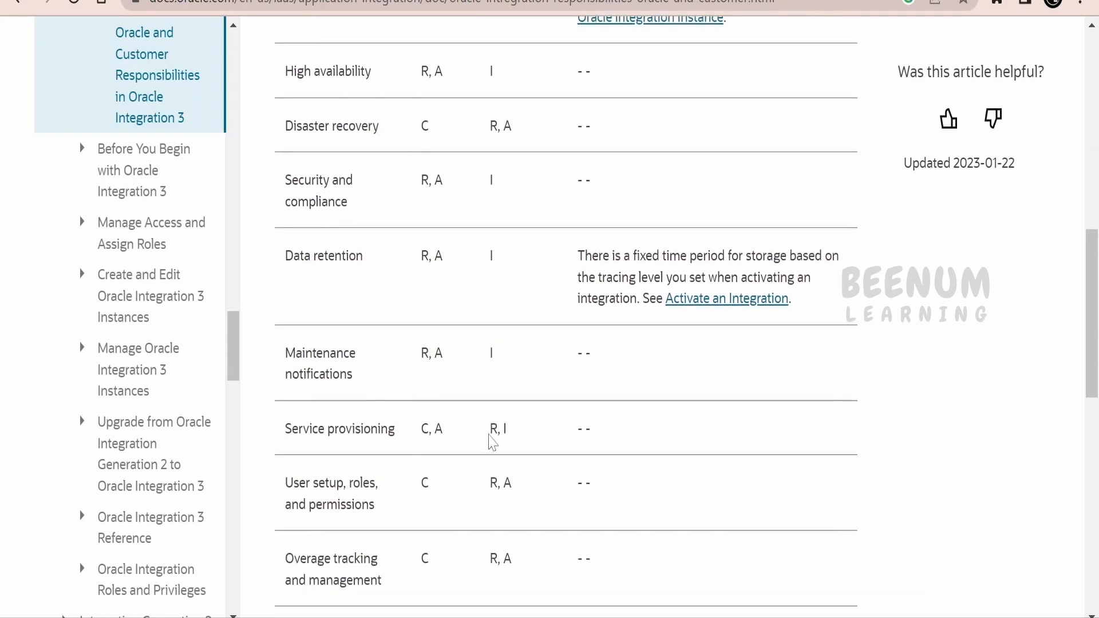
scroll(510, 444, up, 5)
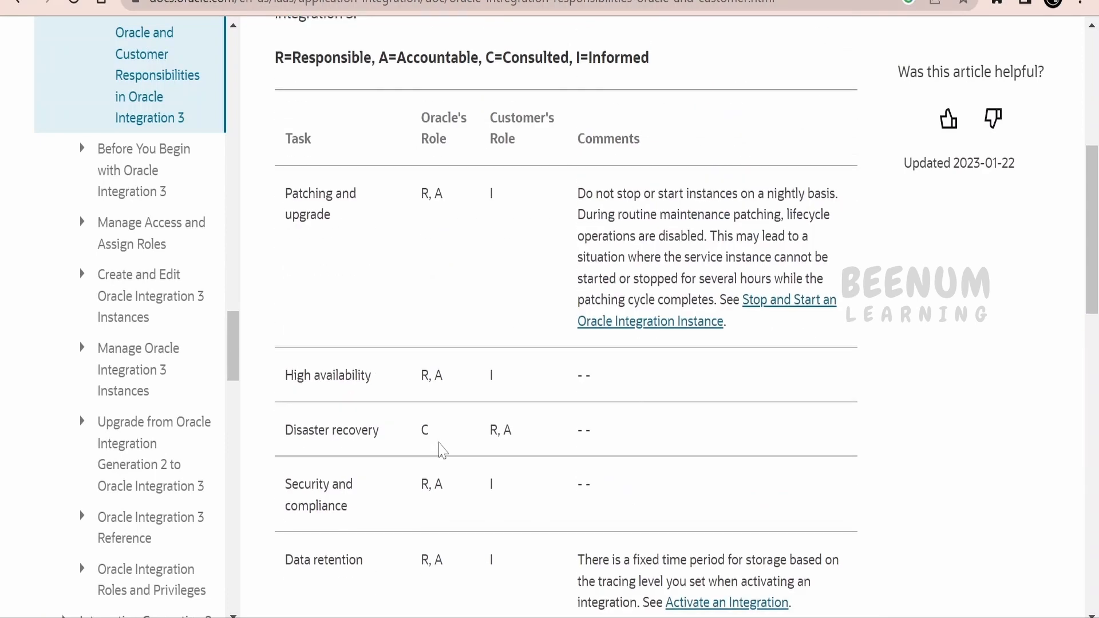
scroll(365, 218, down, 5)
scroll(390, 422, down, 7)
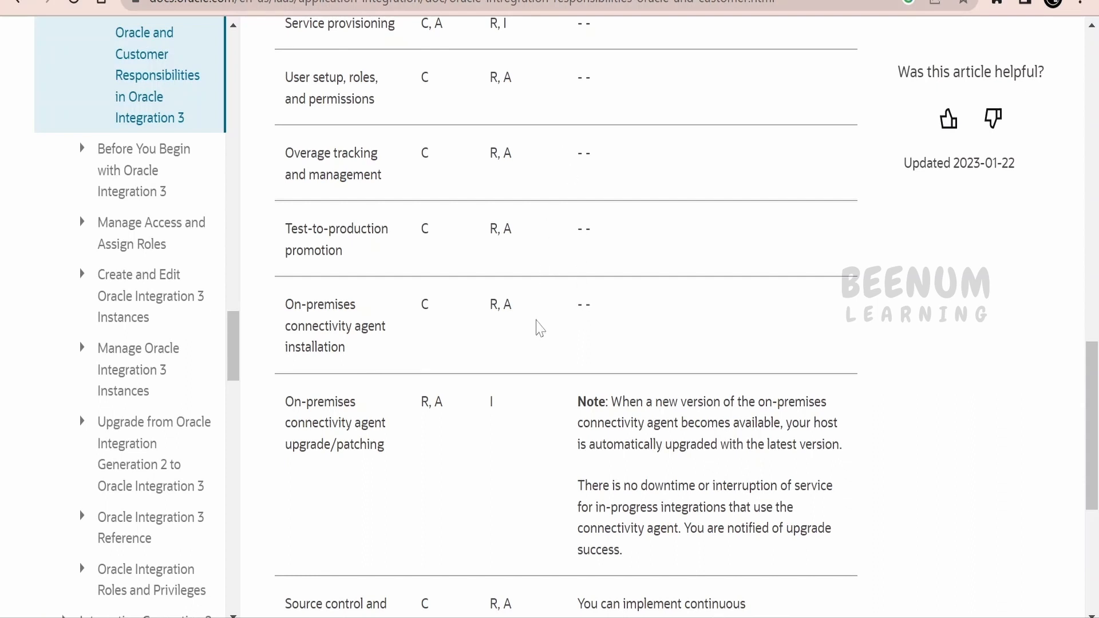
scroll(541, 334, down, 5)
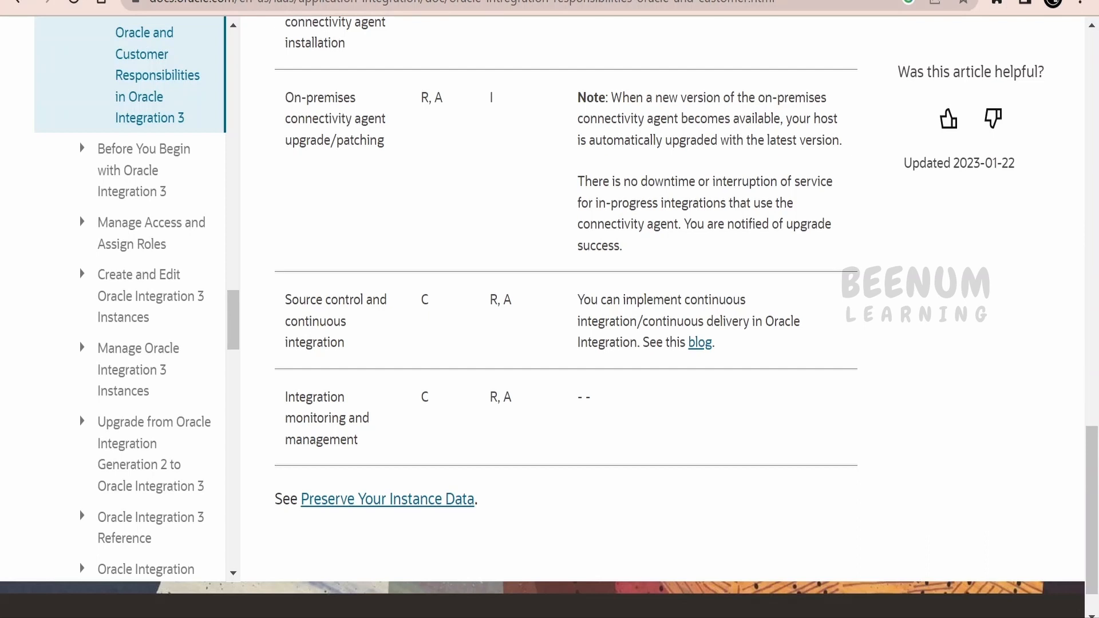
Recheck the responsibilities table from its beginning and look over the topics under Overview of Oracle Integration 3
scroll(497, 289, up, 15)
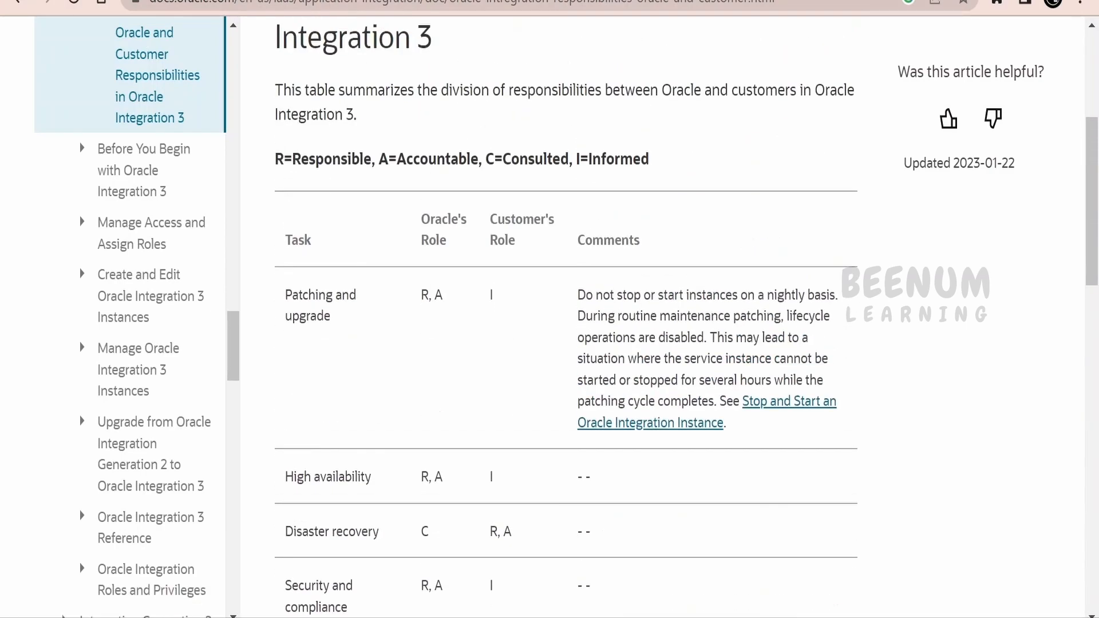
scroll(494, 295, down, 7)
scroll(494, 305, down, 7)
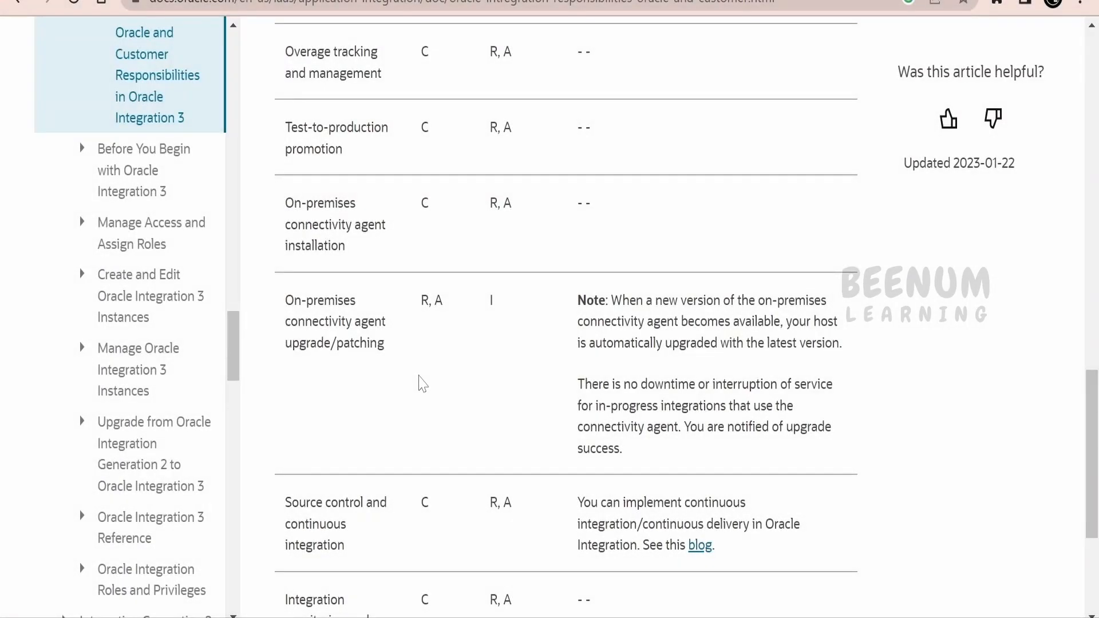
scroll(423, 381, up, 15)
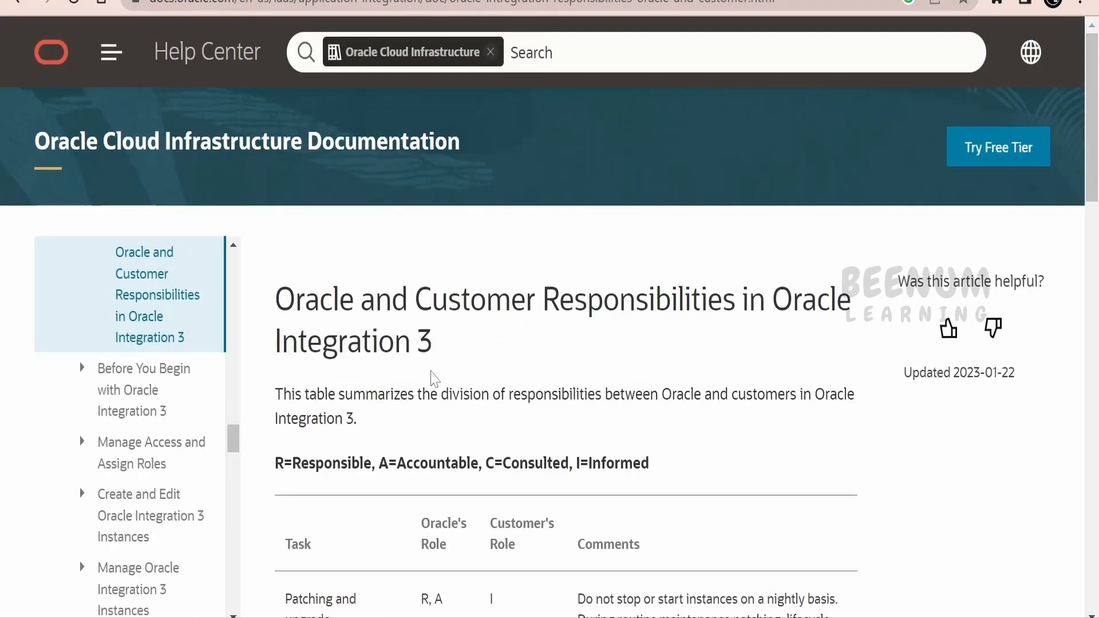
scroll(114, 411, up, 5)
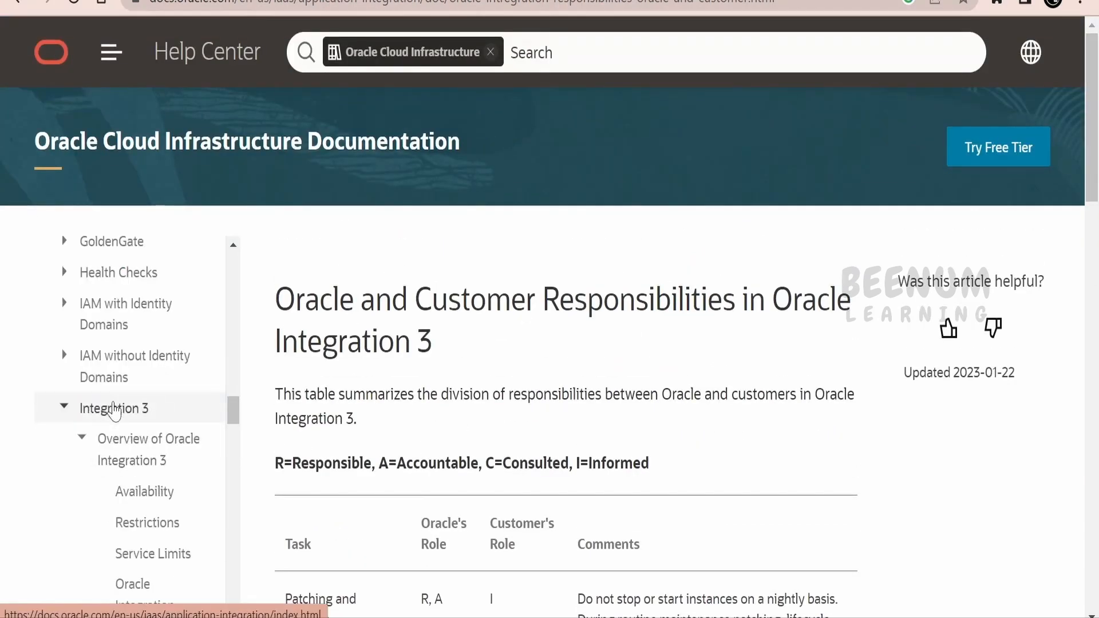
scroll(114, 411, down, 2)
scroll(171, 390, down, 1)
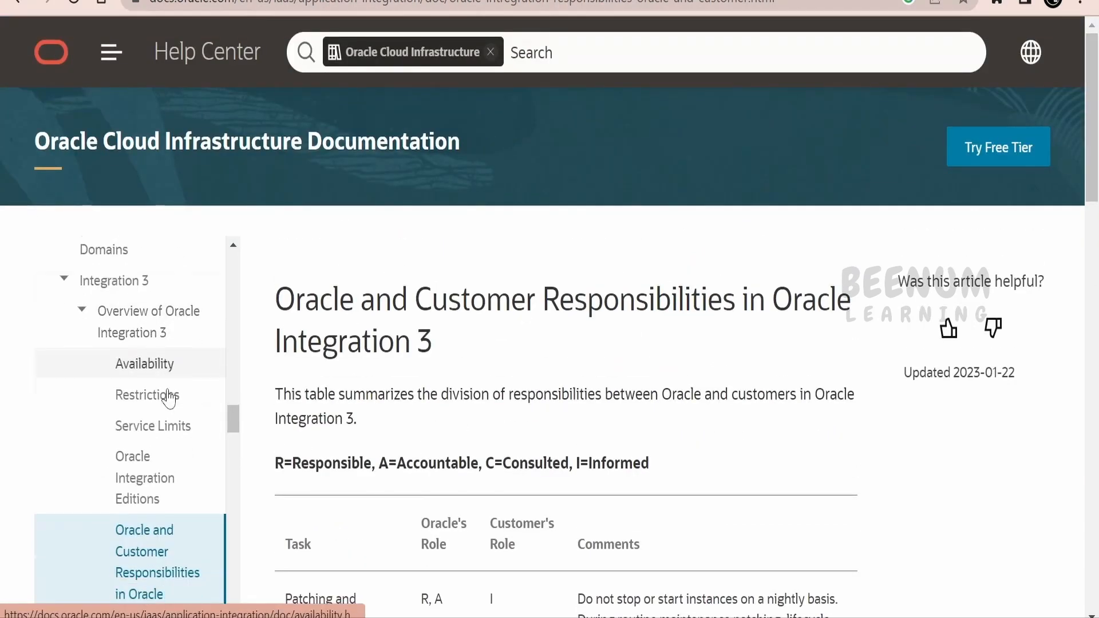
scroll(169, 399, down, 1)
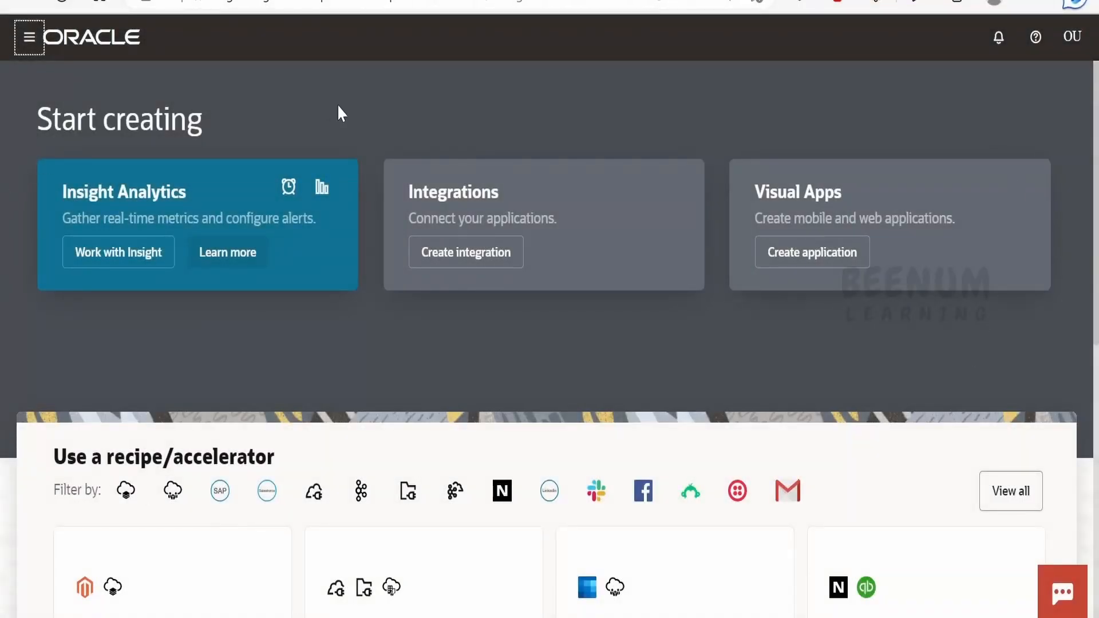
Switch to Oracle Integration, open the Integrations list under Design and start a new integration to show its pattern choices
click(27, 50)
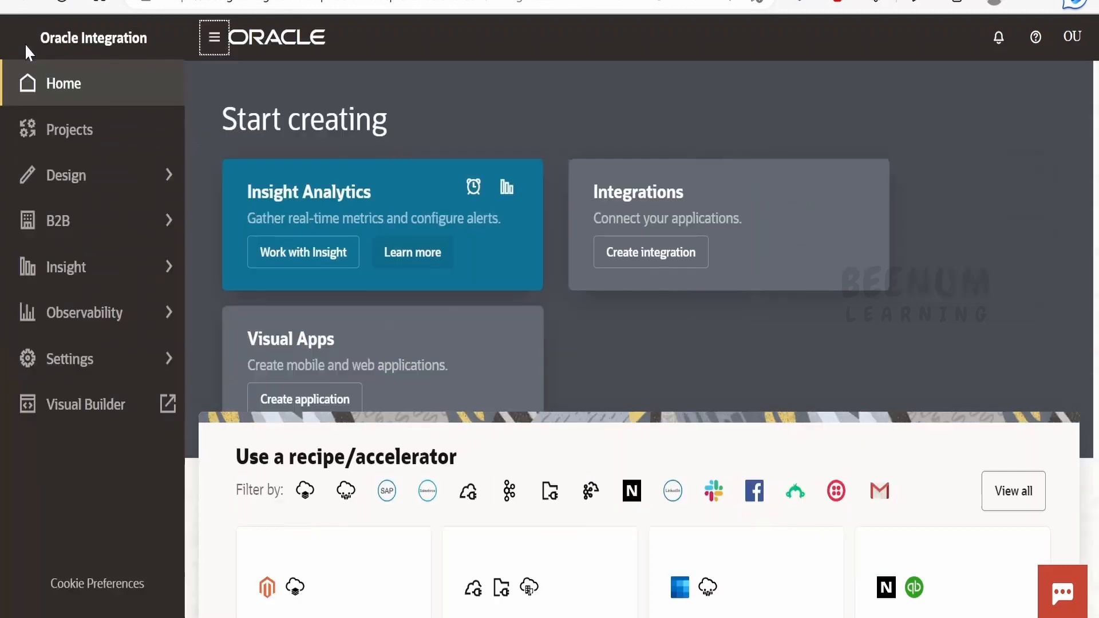
click(84, 182)
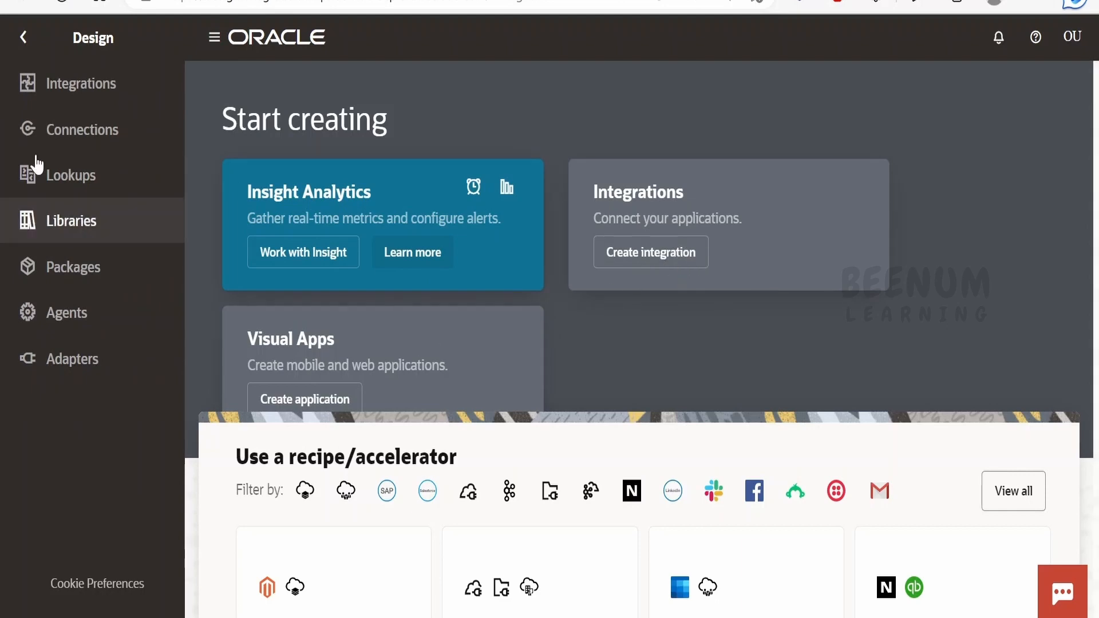
click(92, 100)
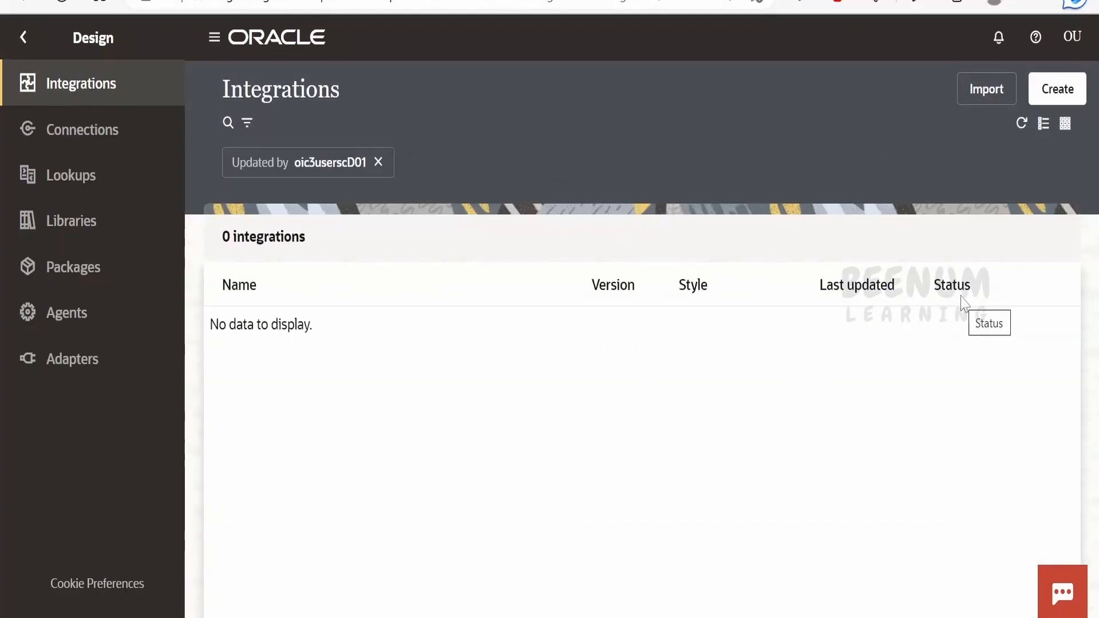
click(1061, 92)
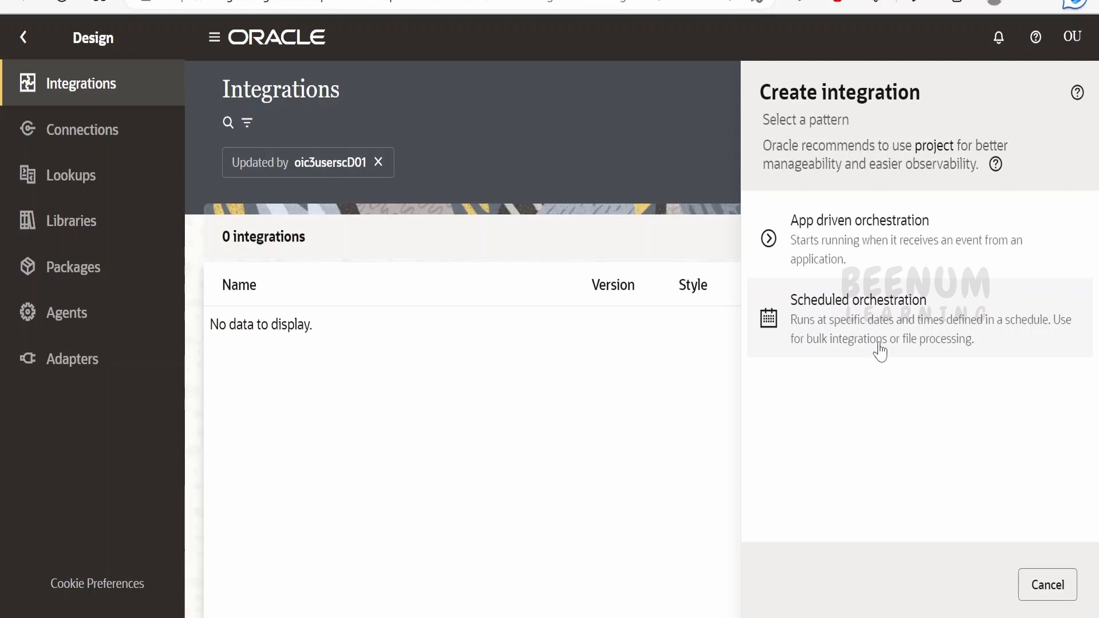
Choose the App driven orchestration pattern and name the new integration First_INT
click(876, 239)
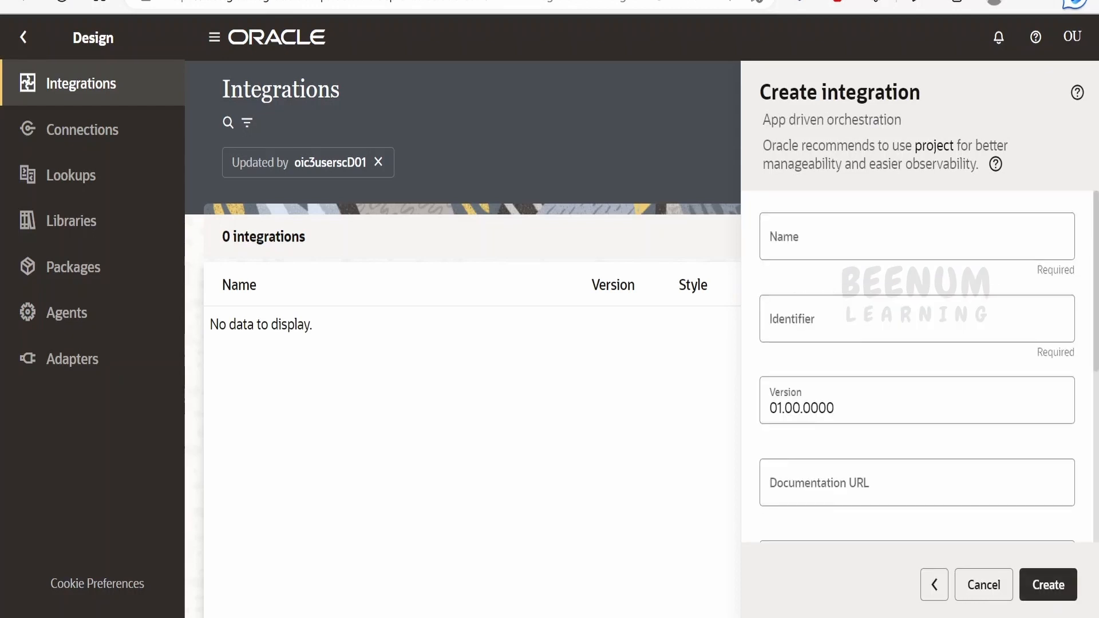
scroll(812, 298, down, 4)
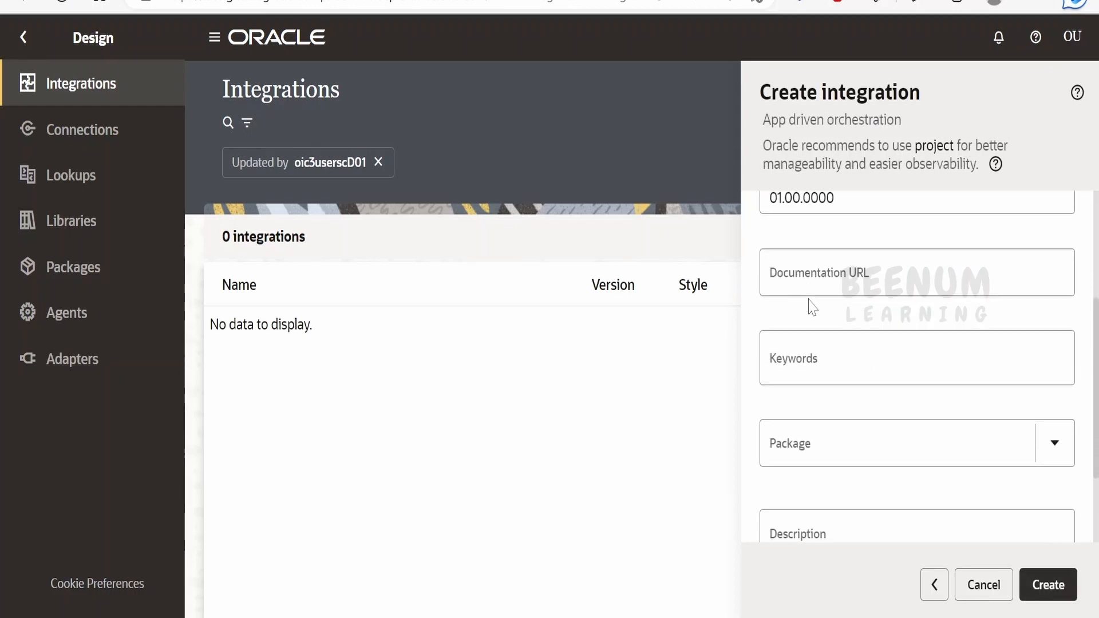
scroll(856, 500, down, 2)
scroll(865, 459, up, 5)
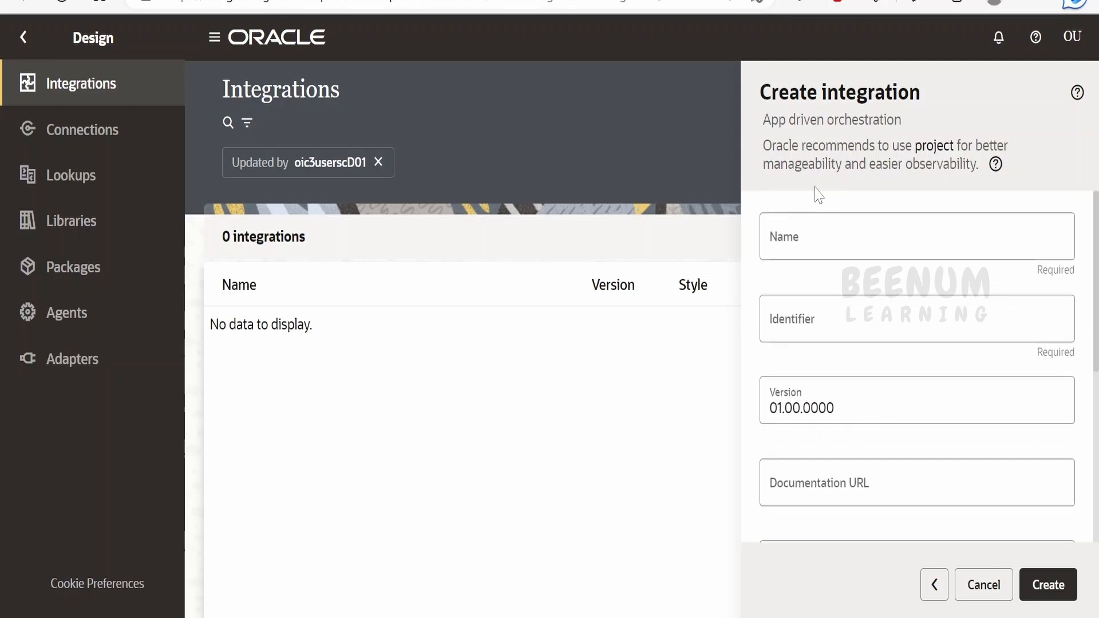
click(792, 244)
text(Firs)
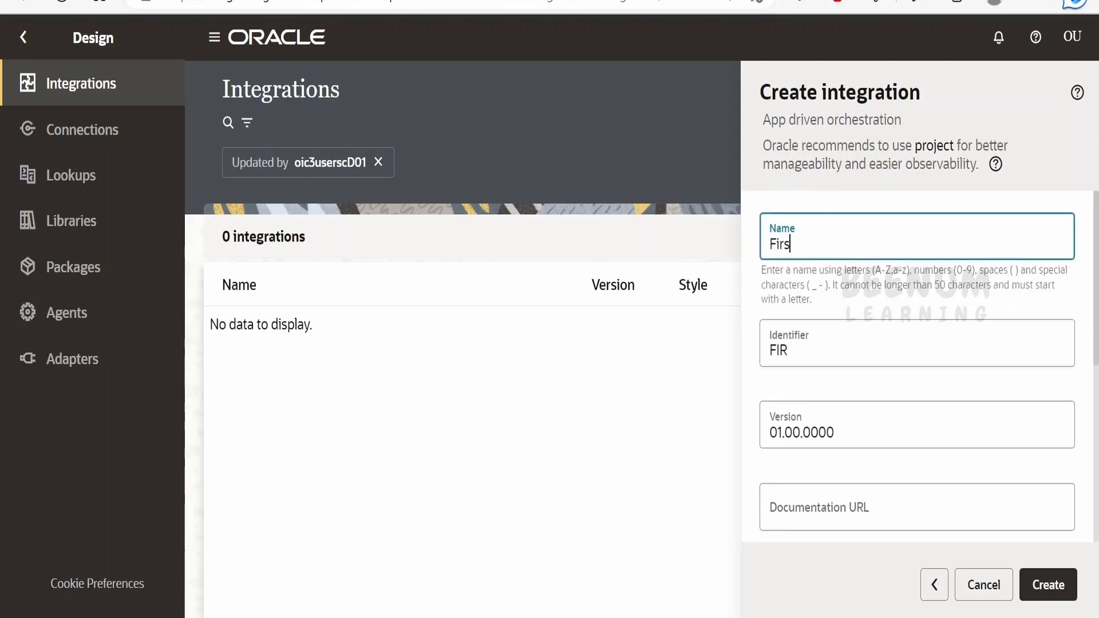
text(t_INT)
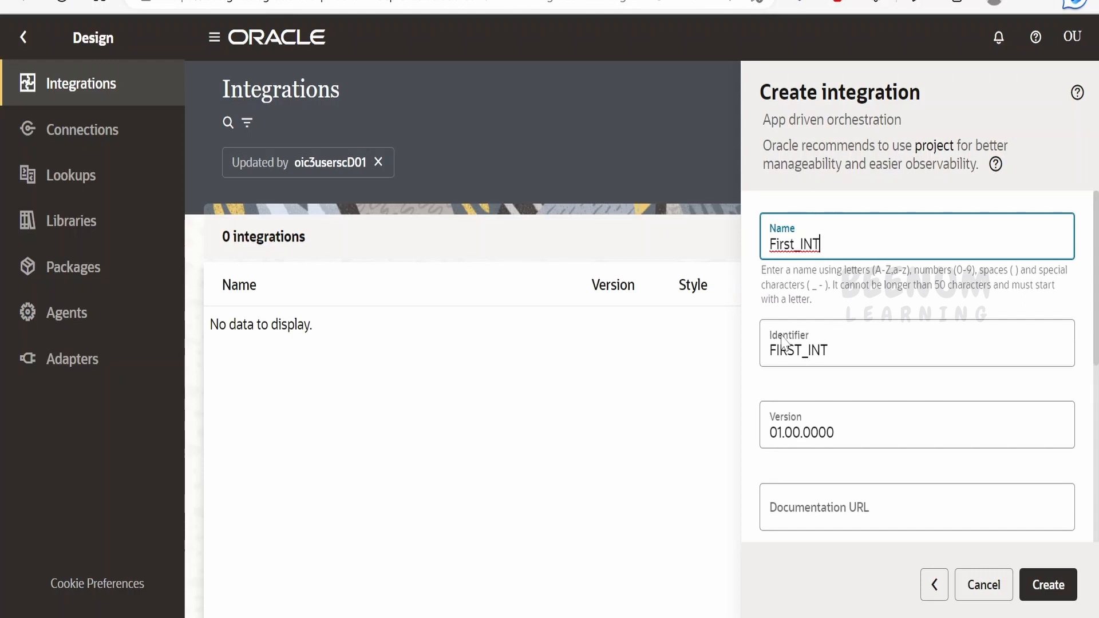
Examine the major, minor and patch parts of the integration's version number
scroll(783, 339, down, 1)
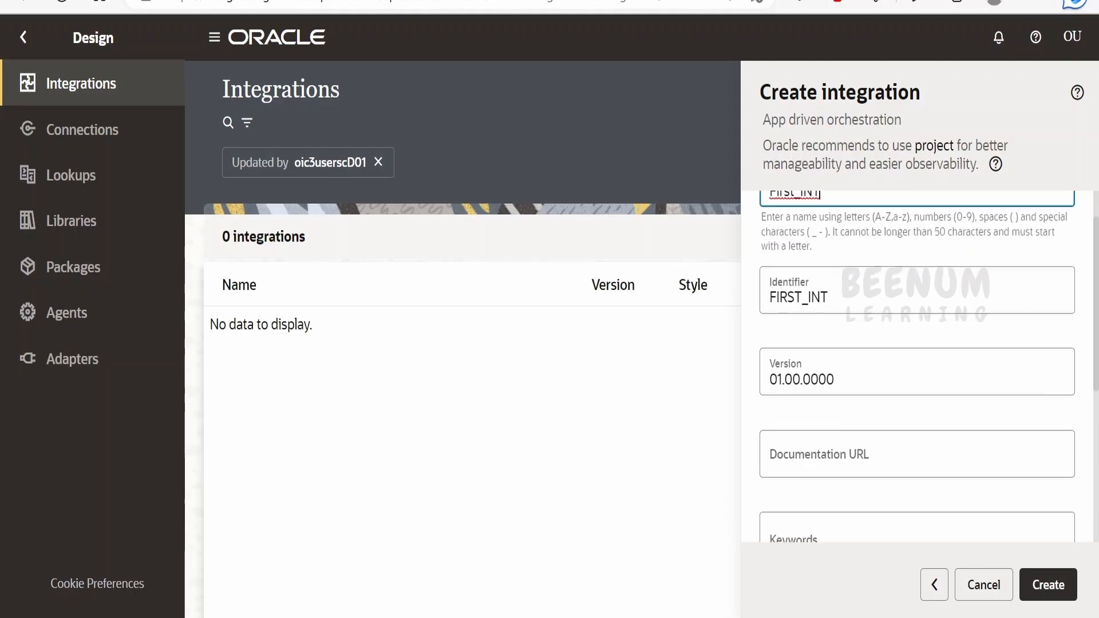
drag(770, 380, 782, 380)
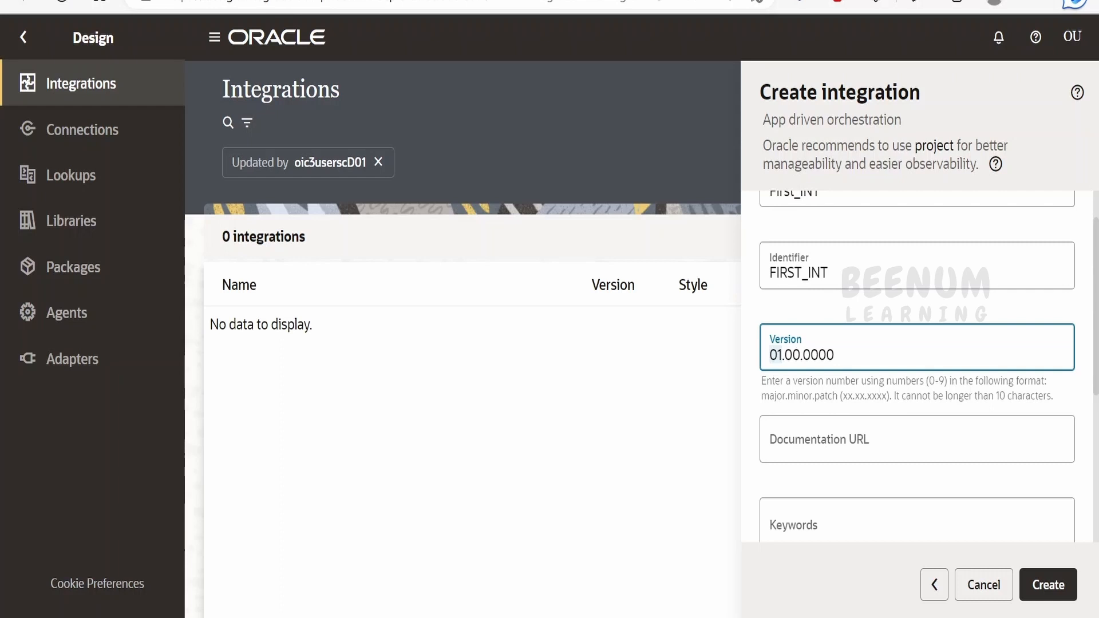
key(ctrl+a)
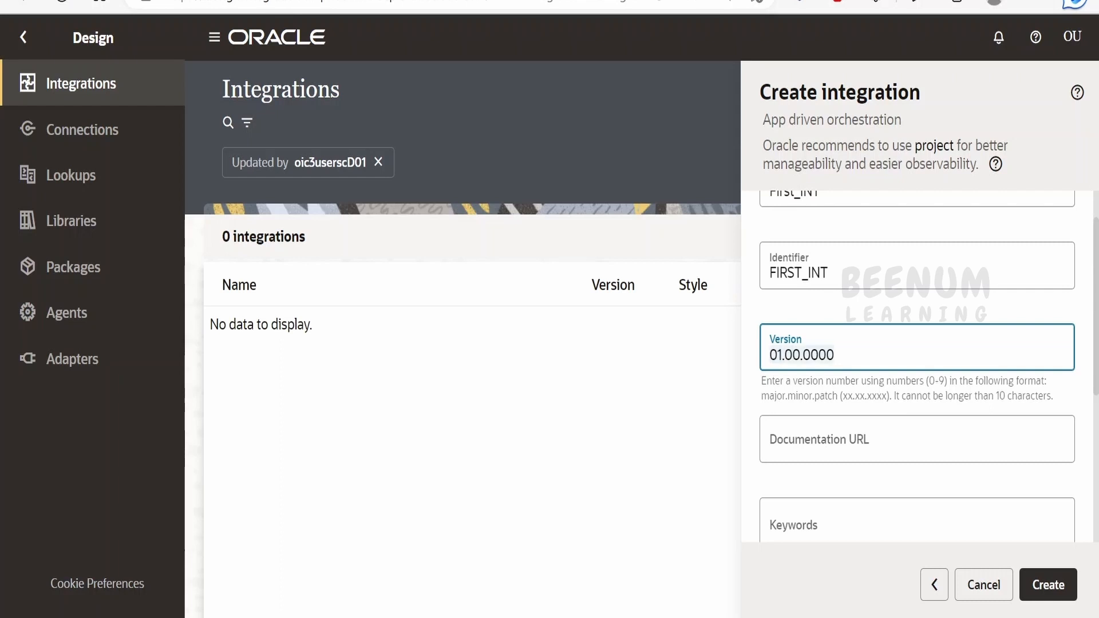
click(803, 355)
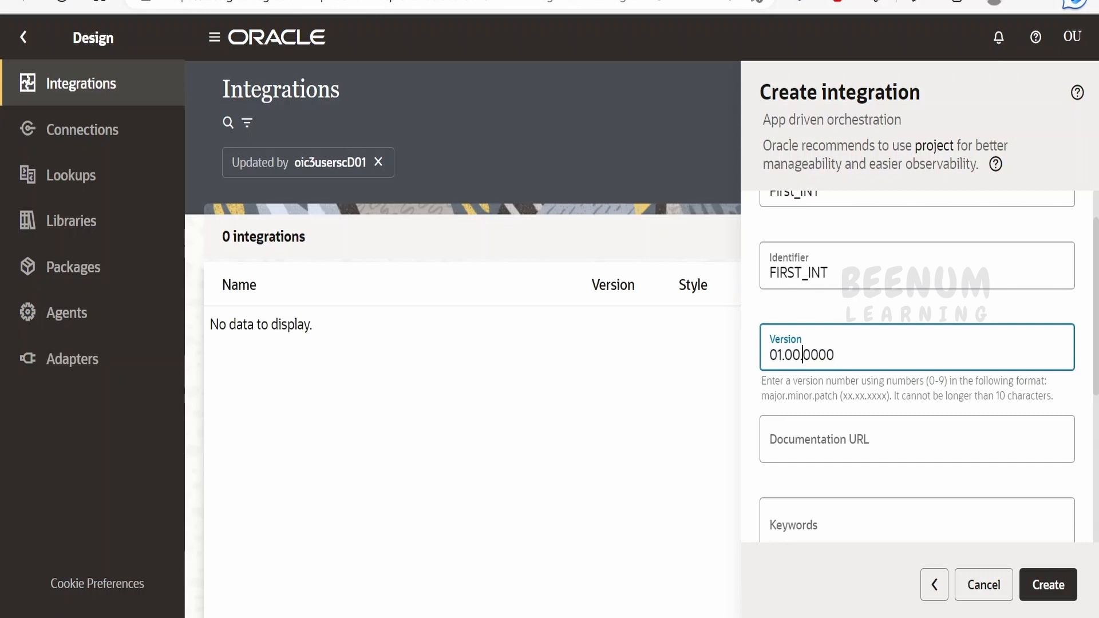
key(shift+Left)
key(shift+Left)
key(shift+Left)
drag(835, 355, 770, 356)
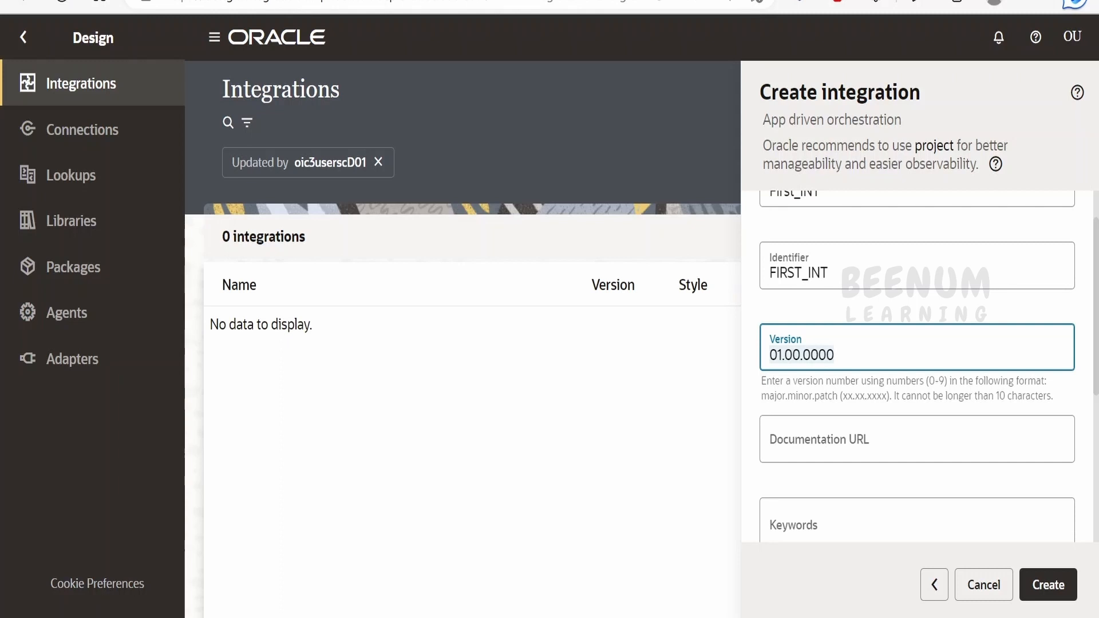
click(787, 355)
key(Home)
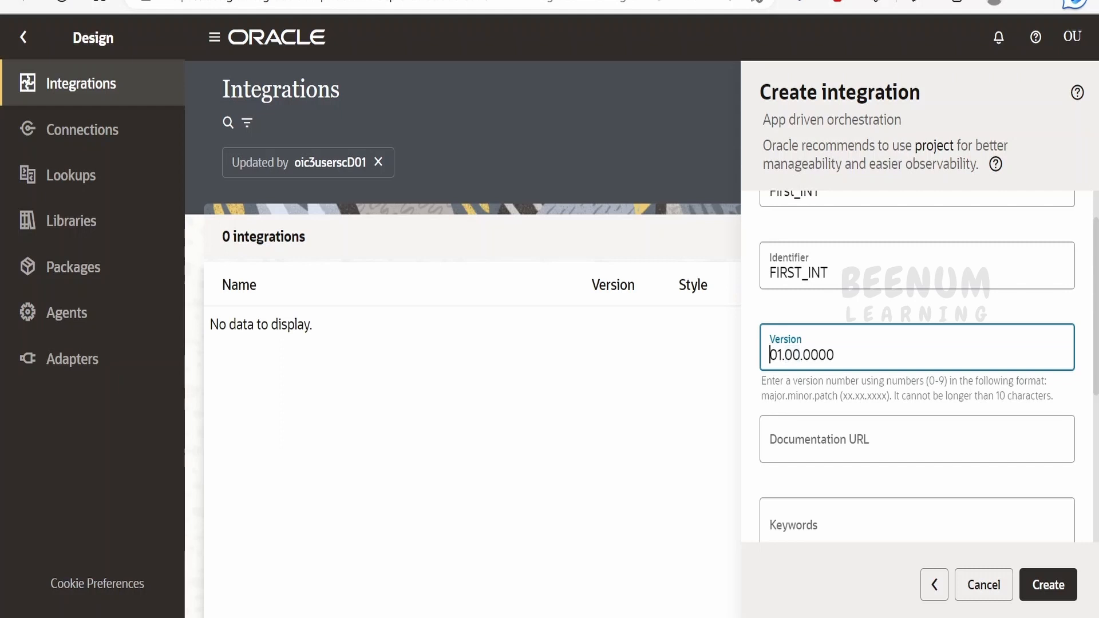
key(shift+Right)
key(shift+Right)
Look over the optional Documentation URL and Keywords fields and recheck the integration's details
scroll(916, 366, down, 2)
click(819, 343)
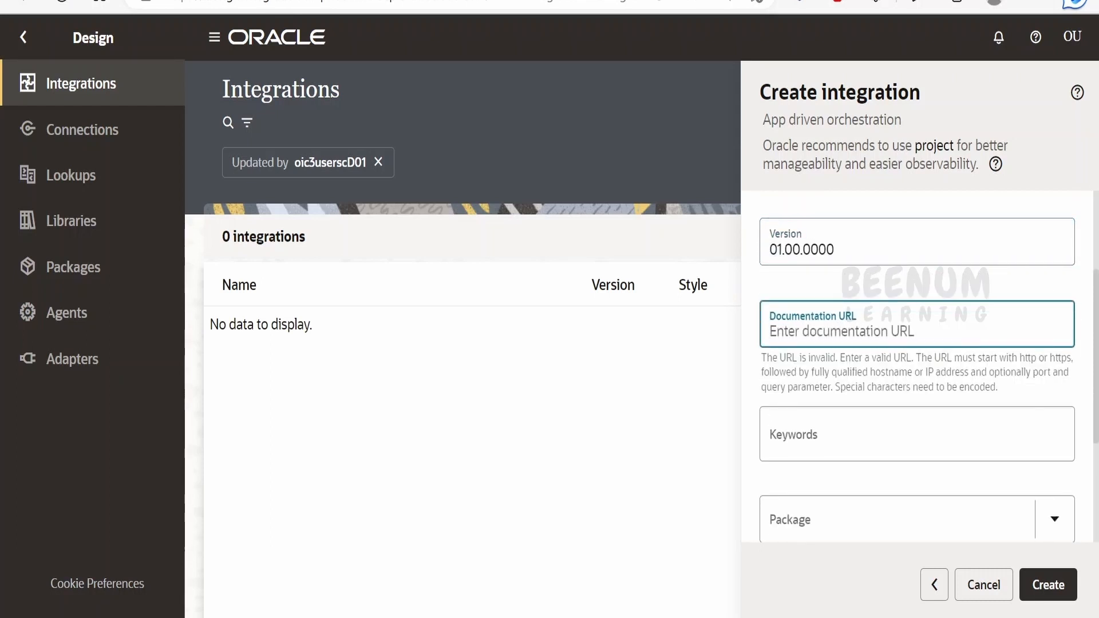
scroll(916, 367, down, 2)
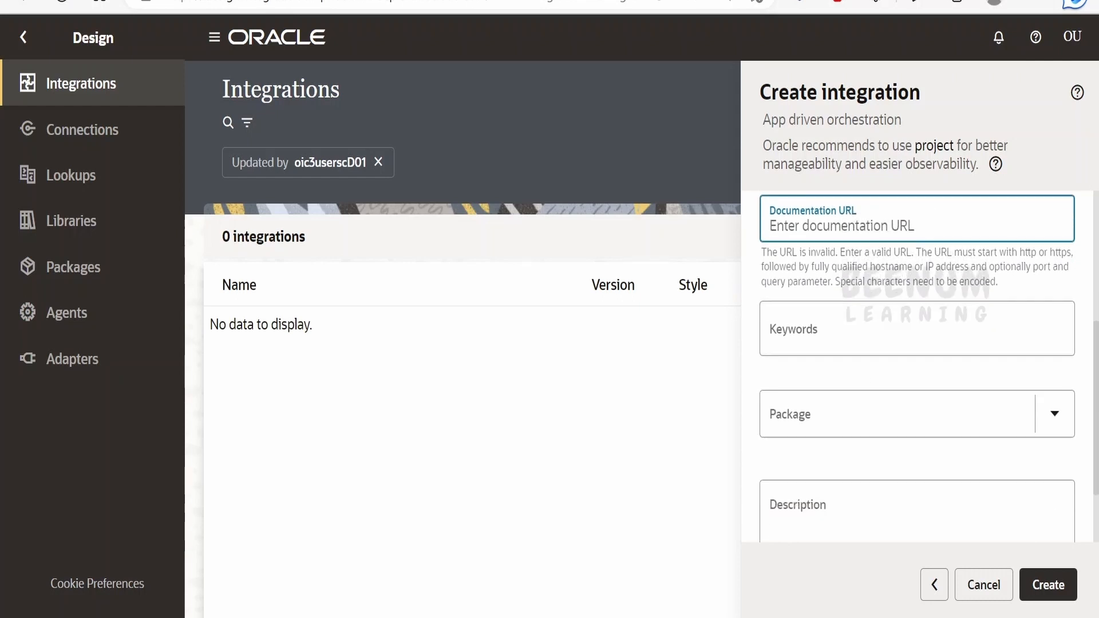
click(846, 339)
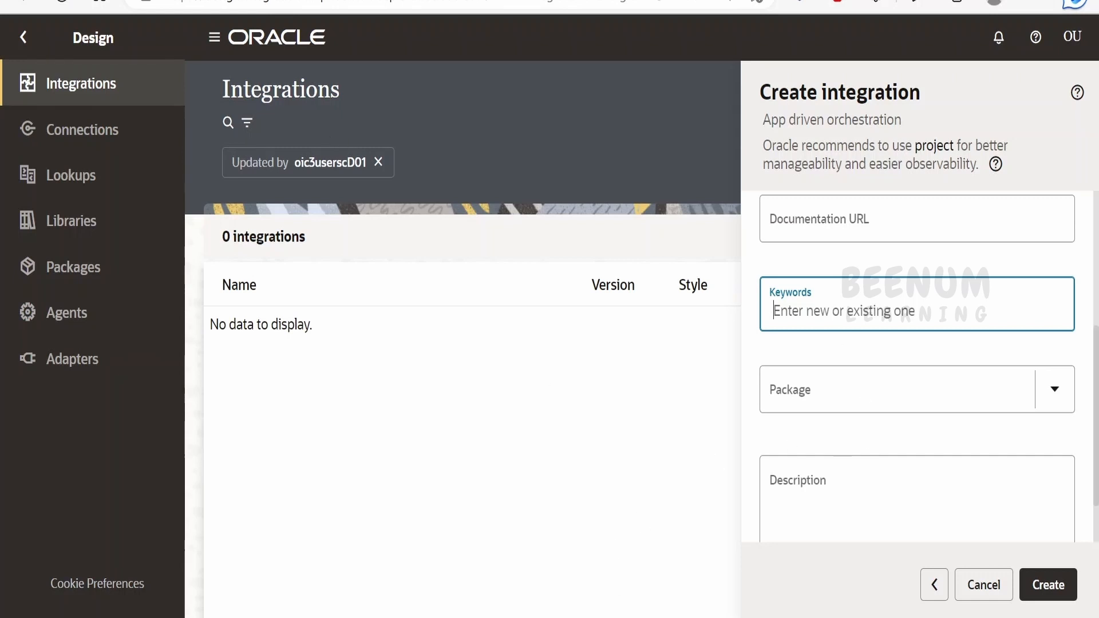
scroll(852, 331, up, 5)
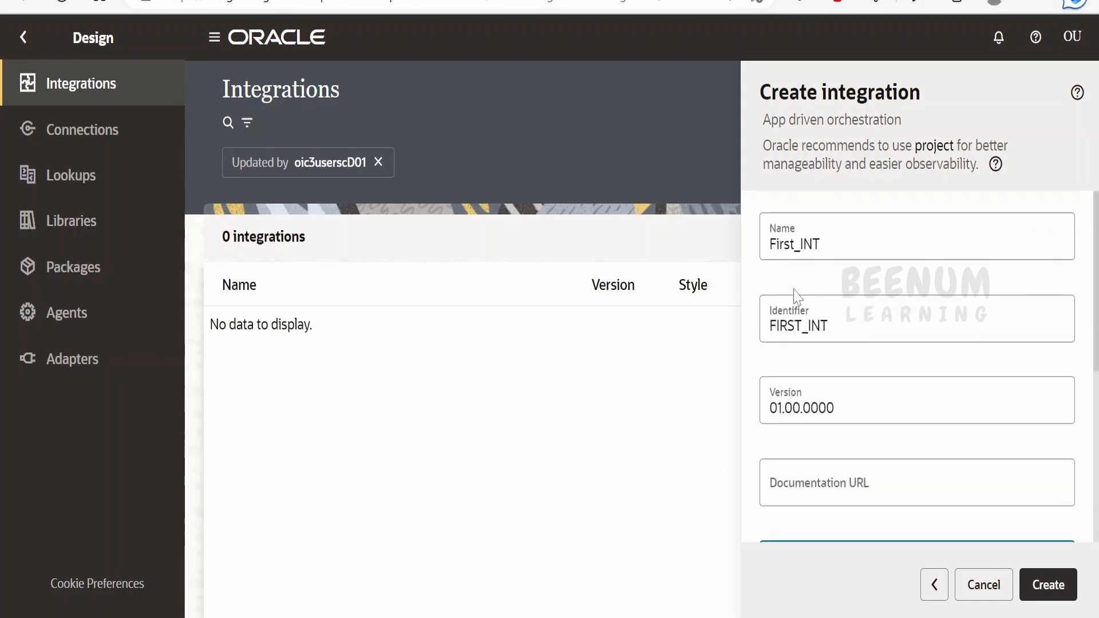
scroll(836, 380, down, 2)
scroll(859, 366, down, 4)
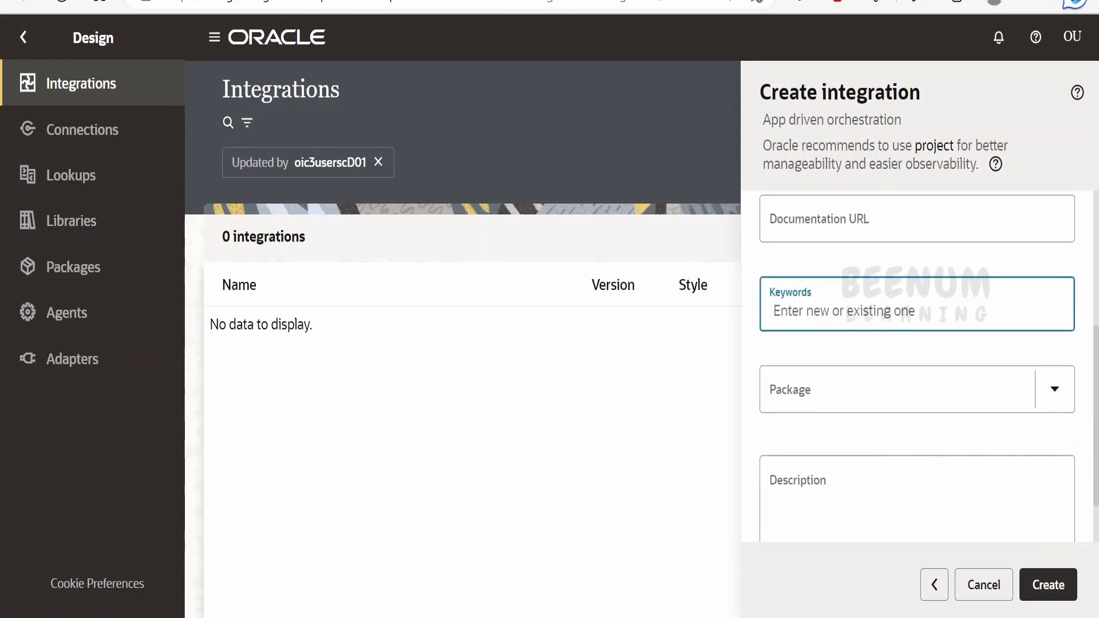
Assign the integration to a new package named FIRST and leave the description empty
click(859, 321)
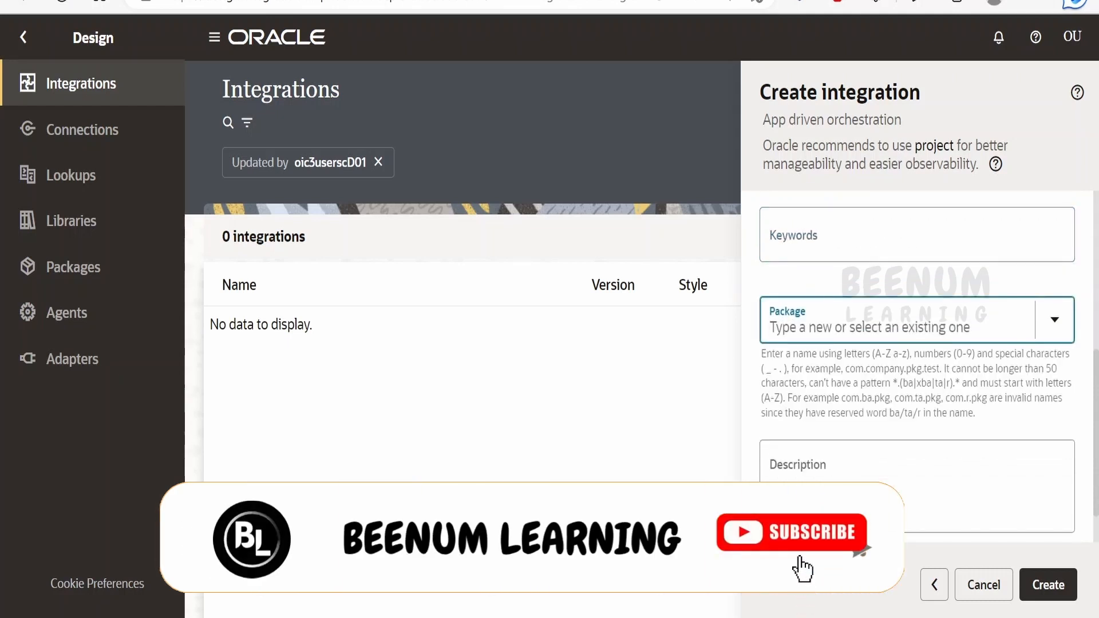
text(FIRST)
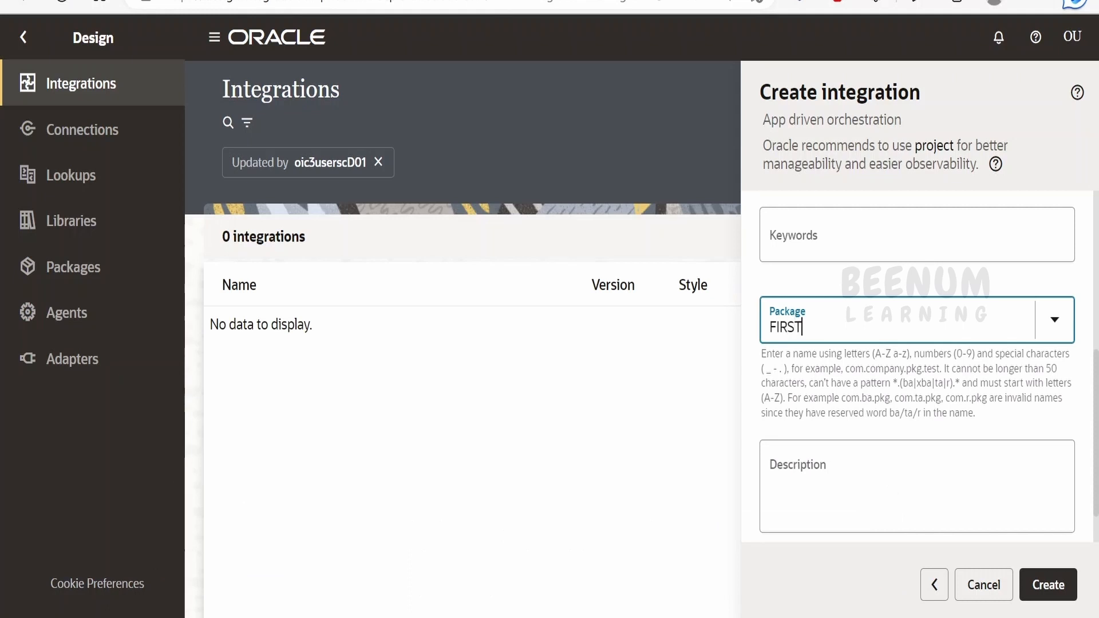
click(915, 359)
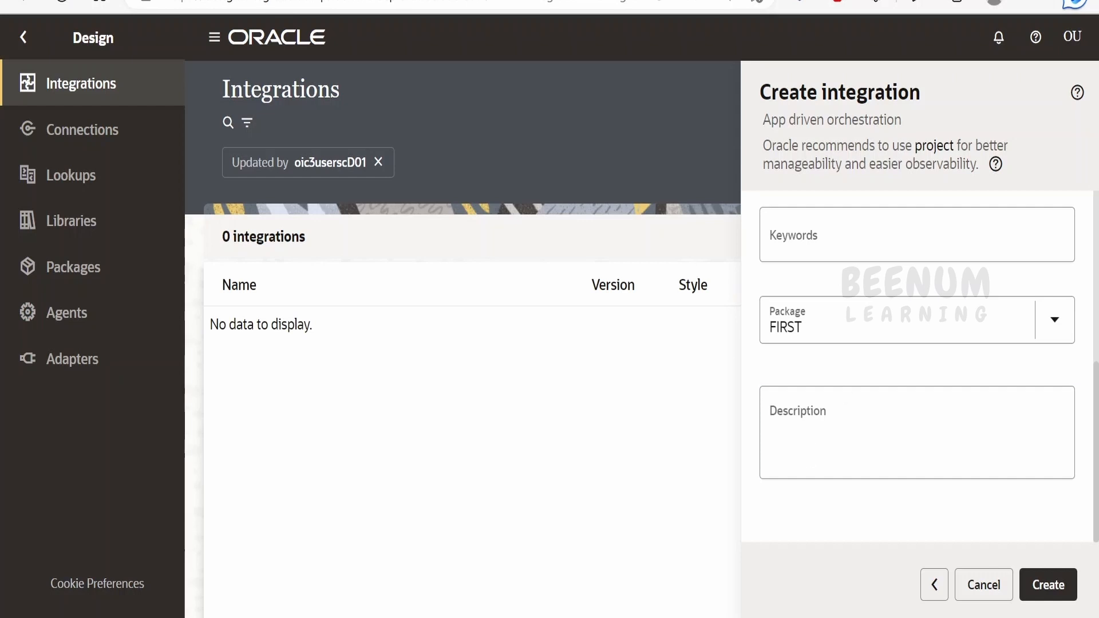
click(839, 458)
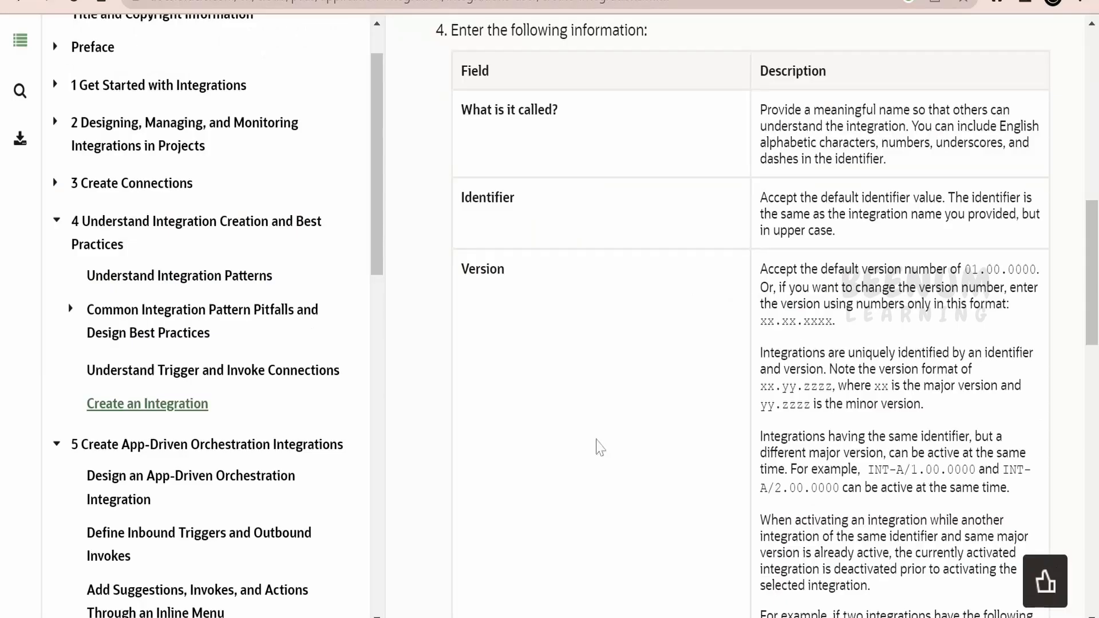
Switch to the Create an Integration documentation page and examine the field descriptions from the name through to the package
scroll(636, 304, up, 2)
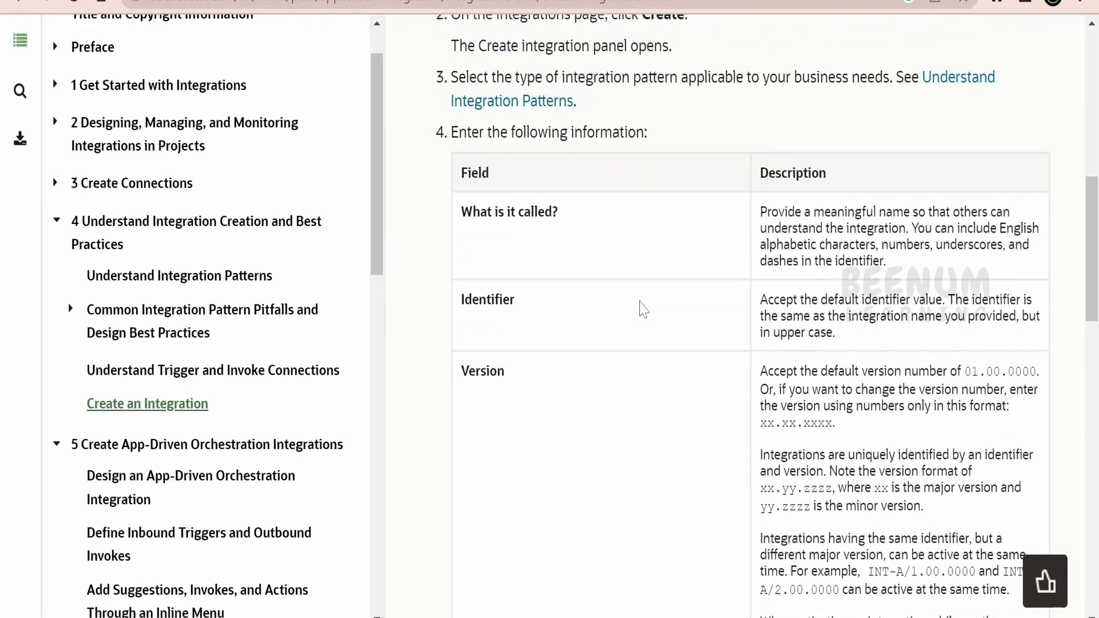
scroll(716, 308, down, 3)
scroll(717, 308, up, 2)
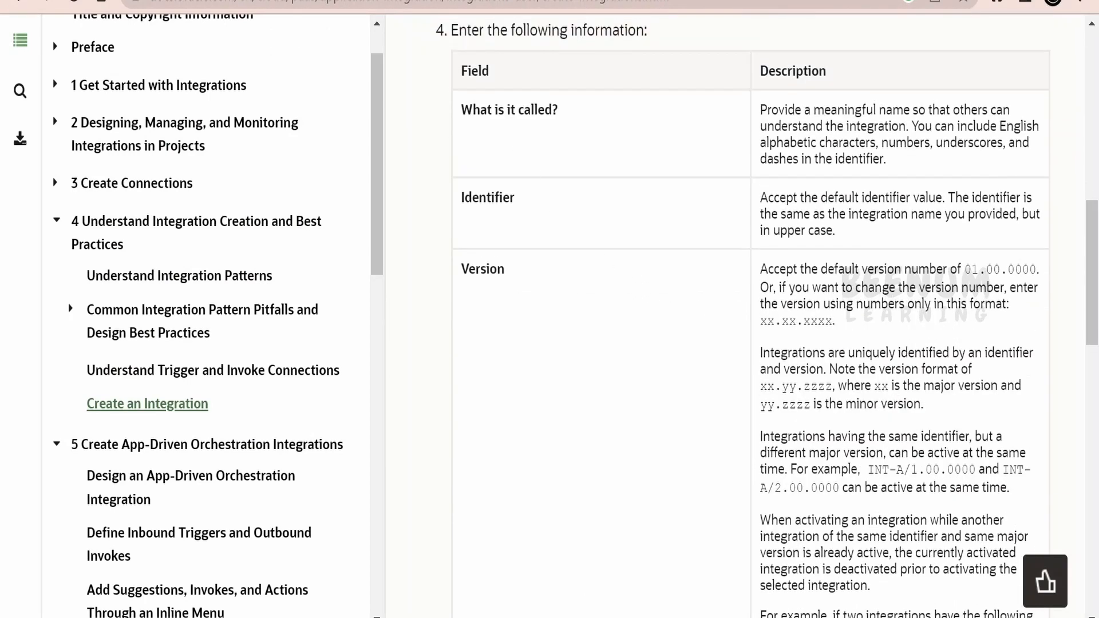
scroll(630, 241, down, 4)
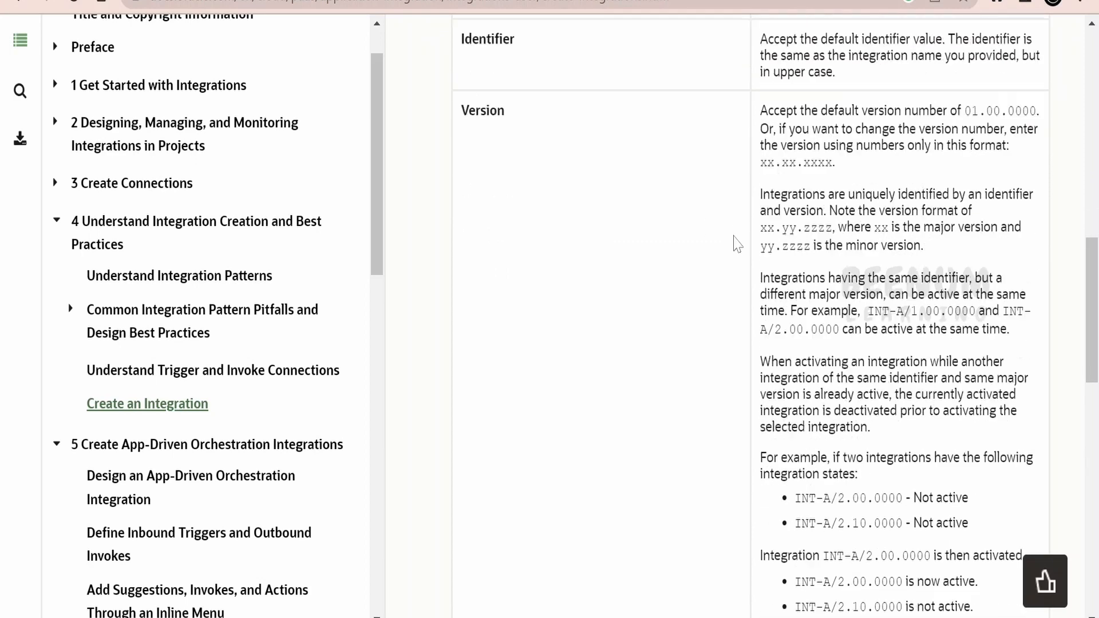
scroll(630, 356, down, 8)
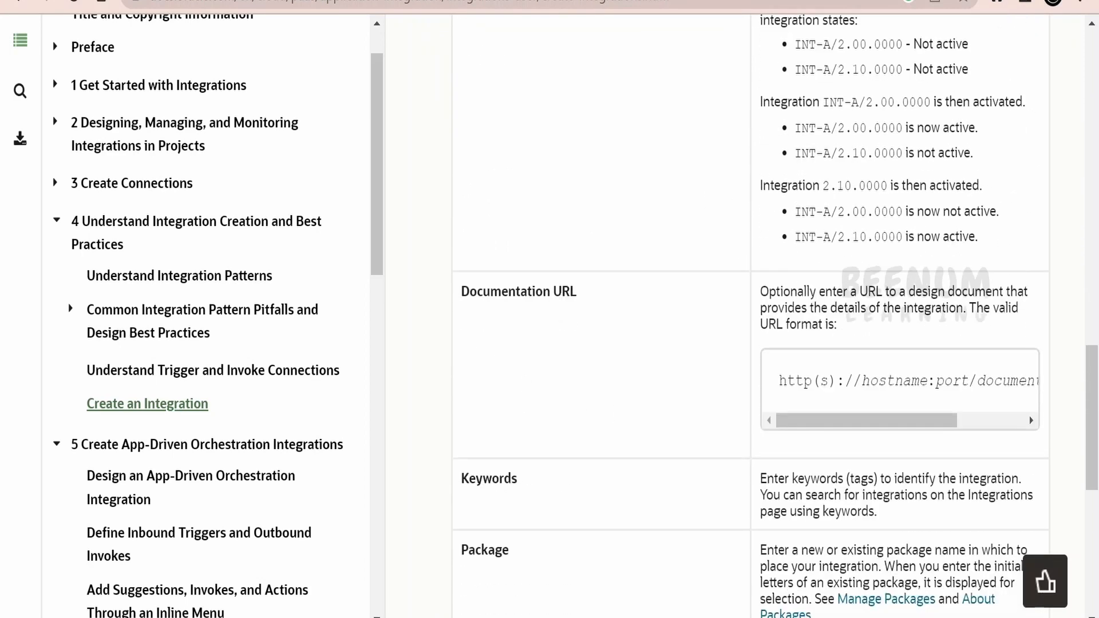
scroll(584, 332, down, 3)
scroll(597, 368, down, 2)
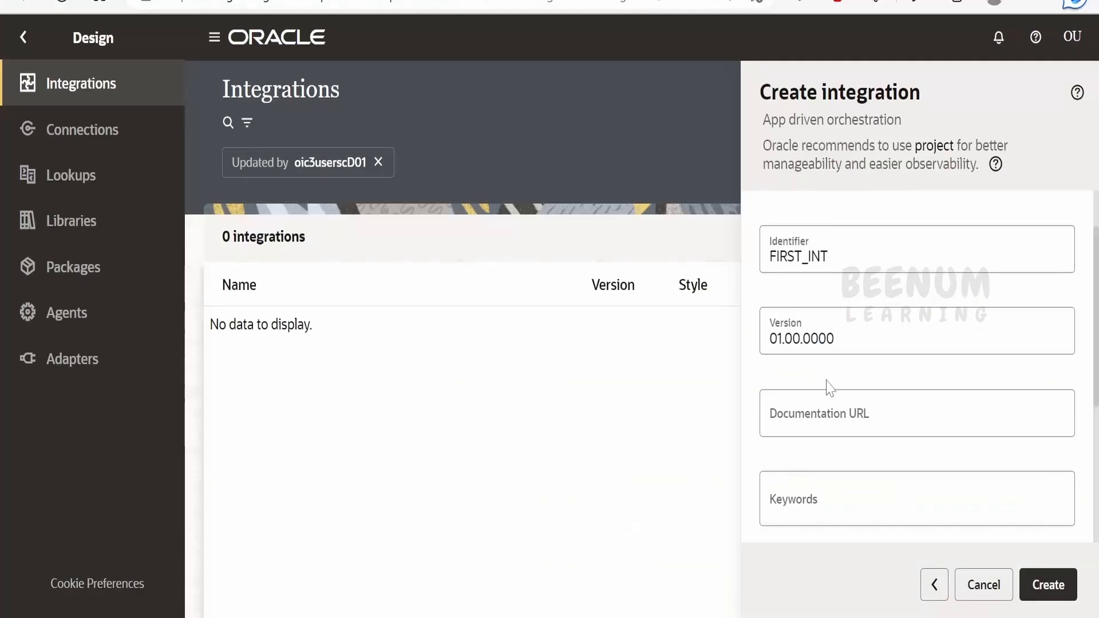
Return to the Create integration form in Oracle Integration, review its fields and create the integration
scroll(829, 387, up, 1)
scroll(834, 346, down, 3)
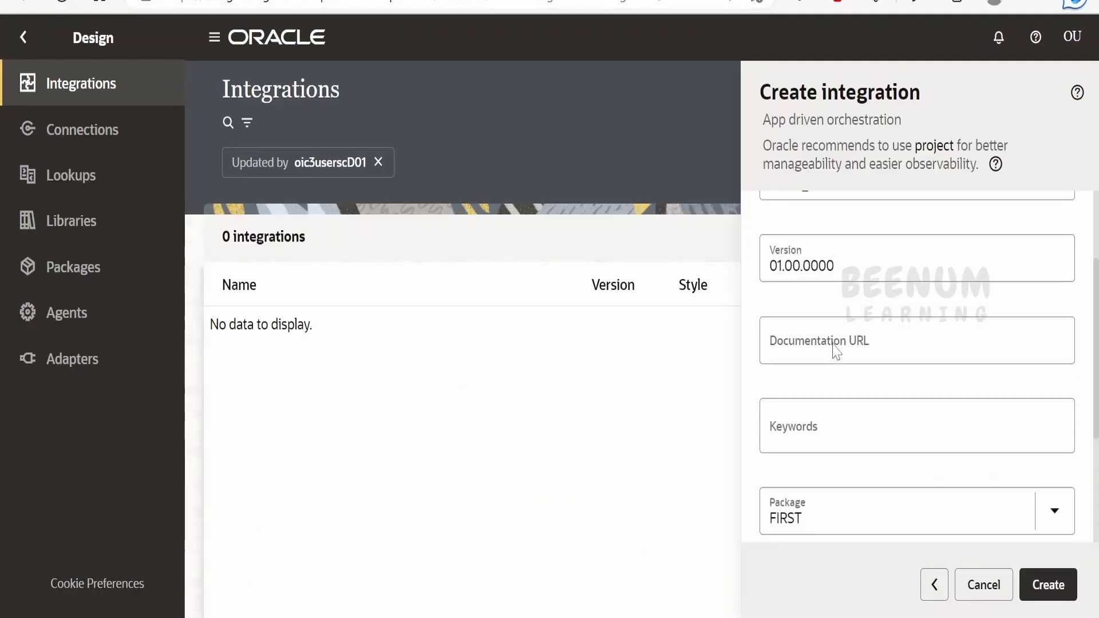
scroll(835, 346, down, 1)
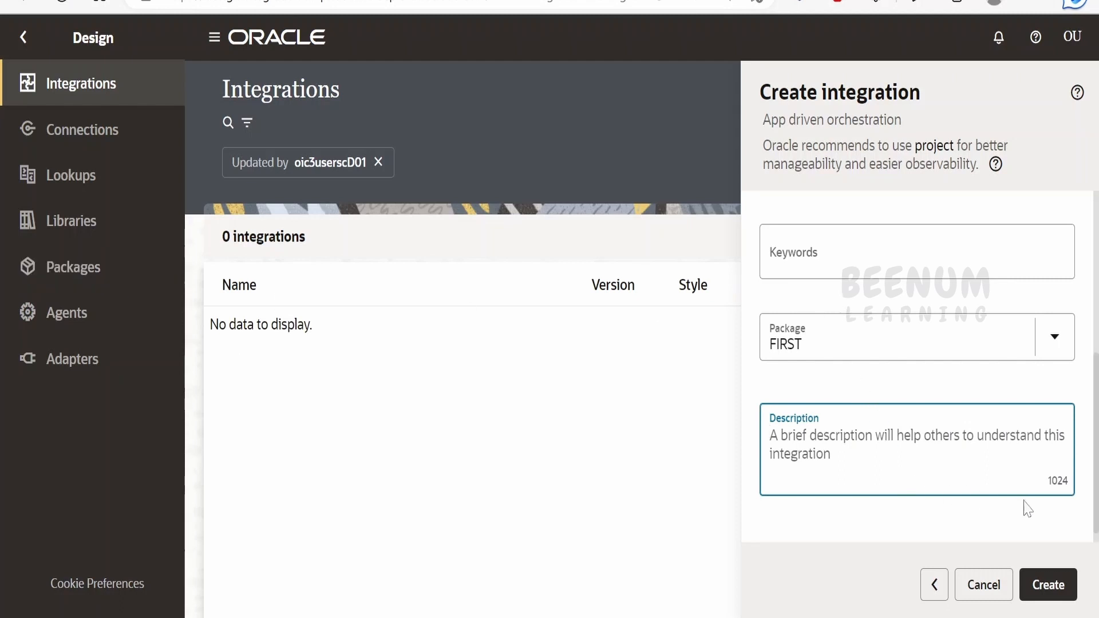
click(1051, 589)
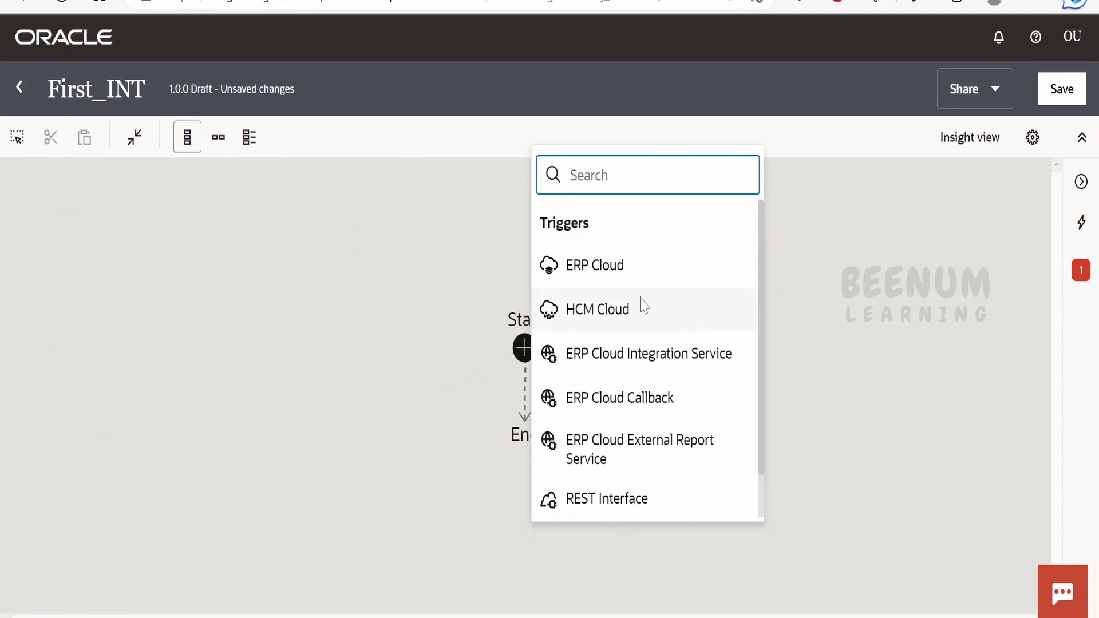
click(595, 269)
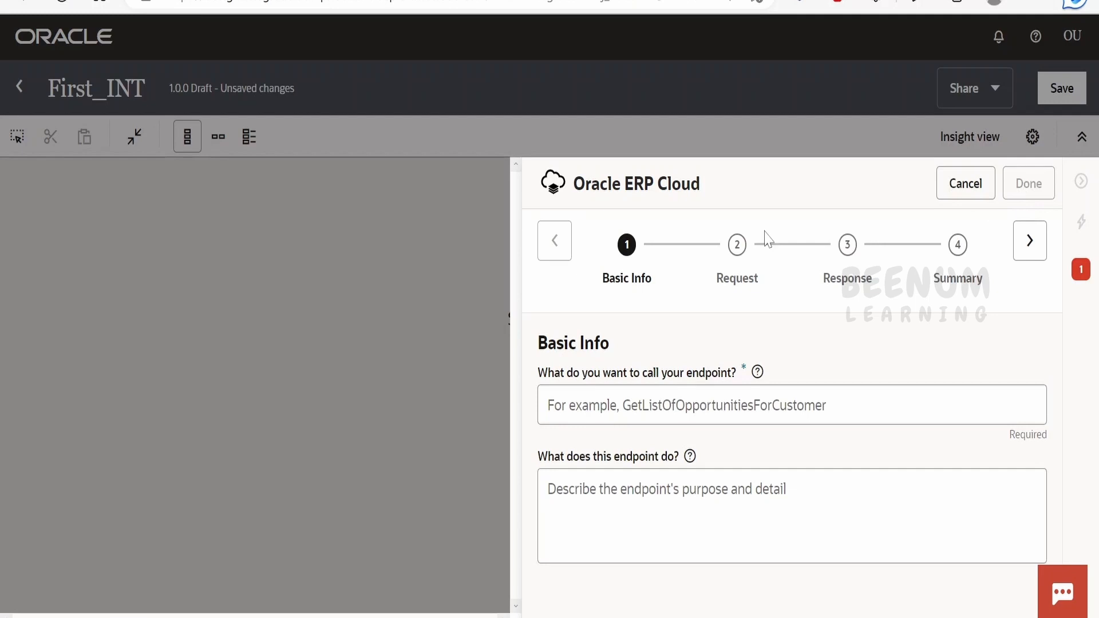
click(965, 184)
click(523, 348)
click(1019, 265)
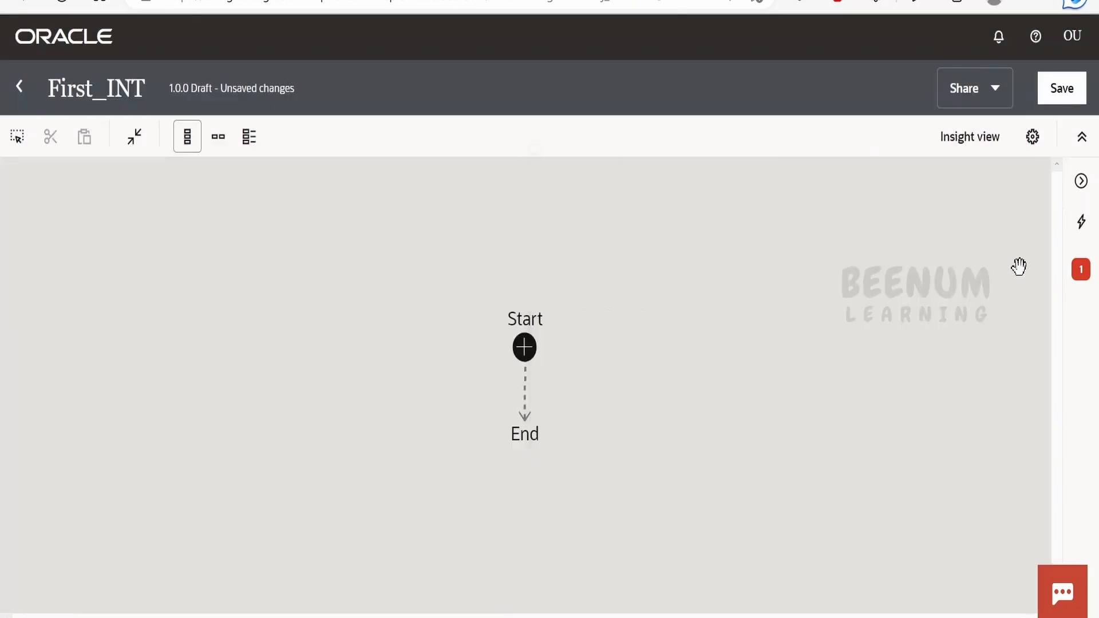
Start a new connection from the integration's Connections list with the REST adapter and look over its detail fields
click(1081, 182)
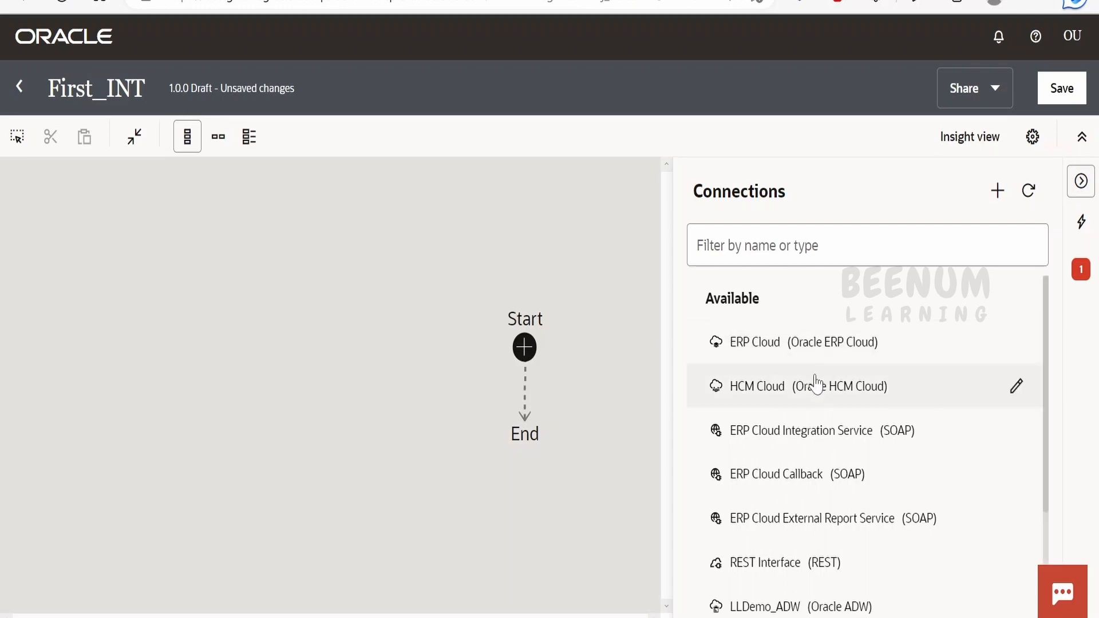
click(999, 193)
scroll(756, 405, down, 2)
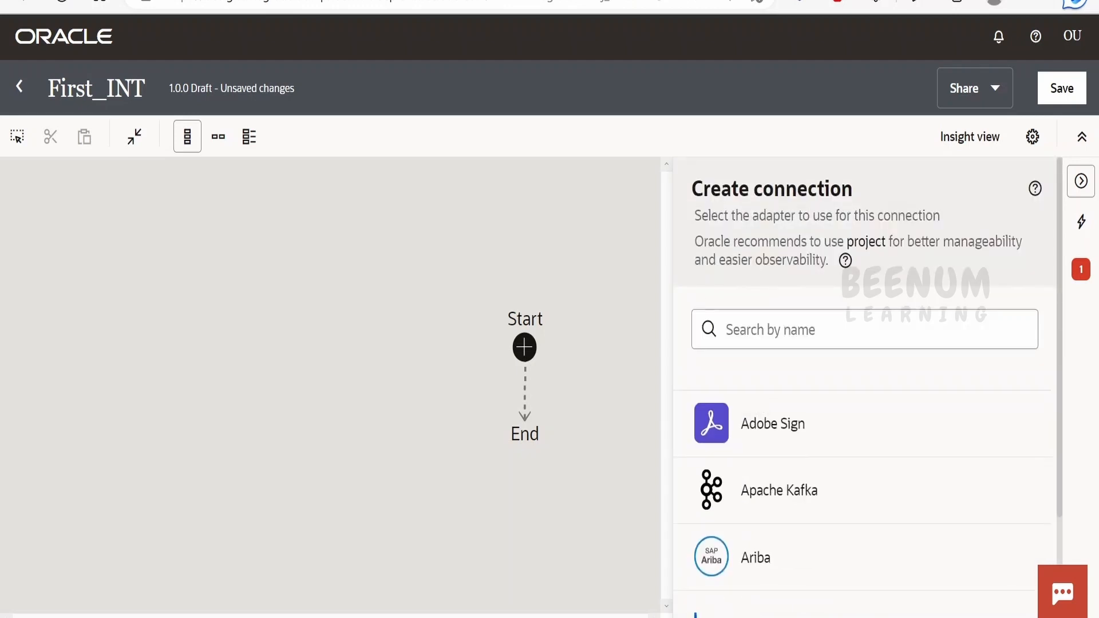
click(813, 330)
text(rest)
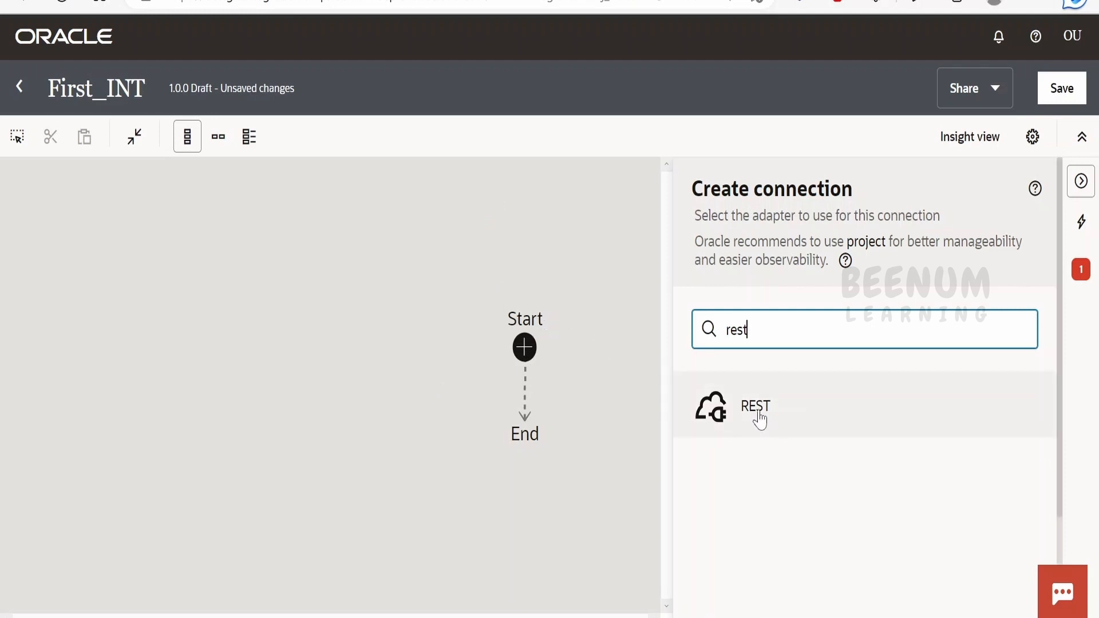
click(759, 417)
scroll(809, 555, down, 3)
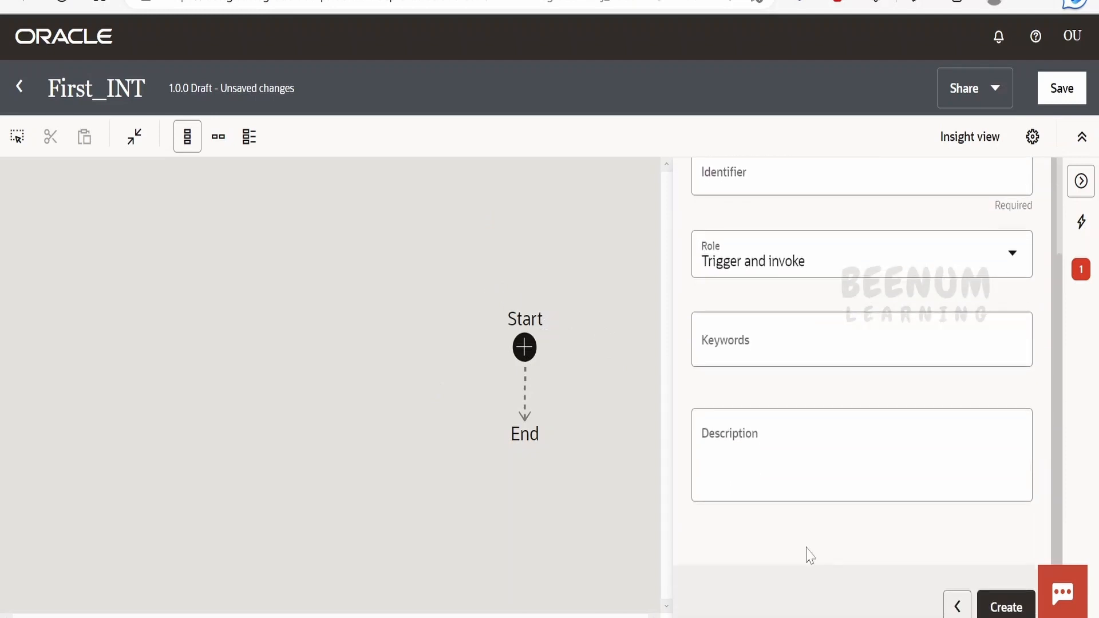
scroll(809, 554, down, 1)
scroll(960, 552, up, 4)
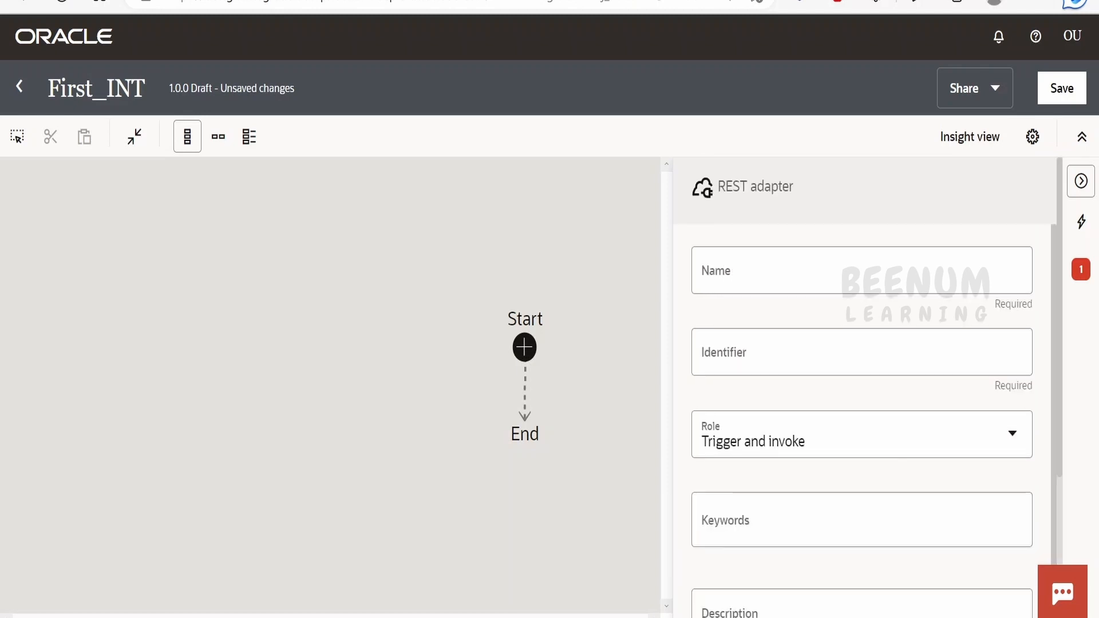
Name the new REST connection Trigger_REST and set its role to Trigger
click(861, 271)
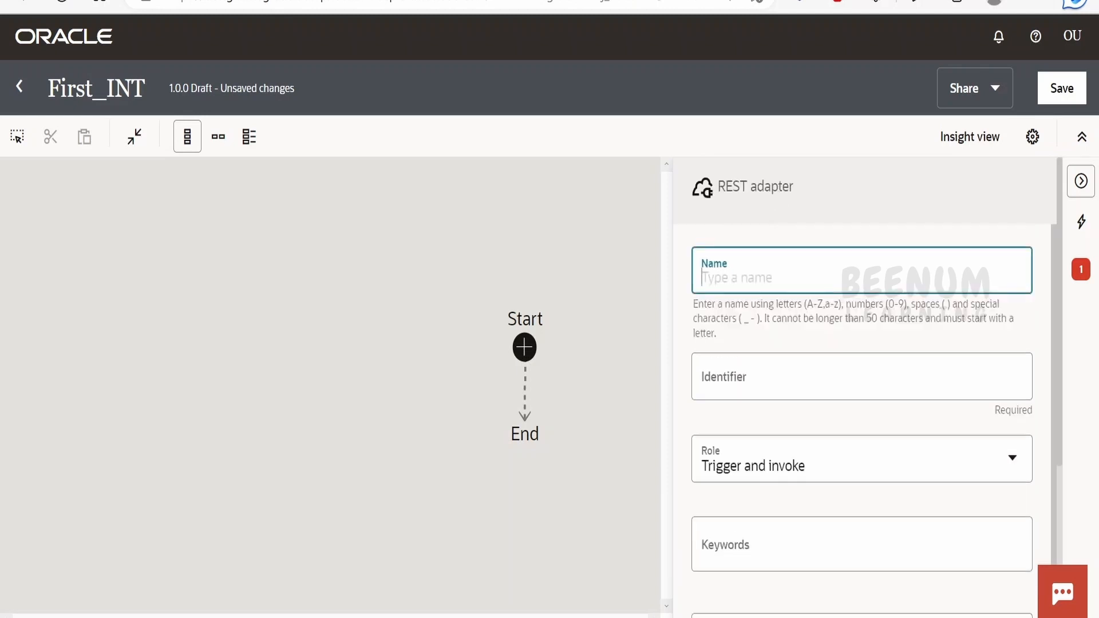
text(Trigge)
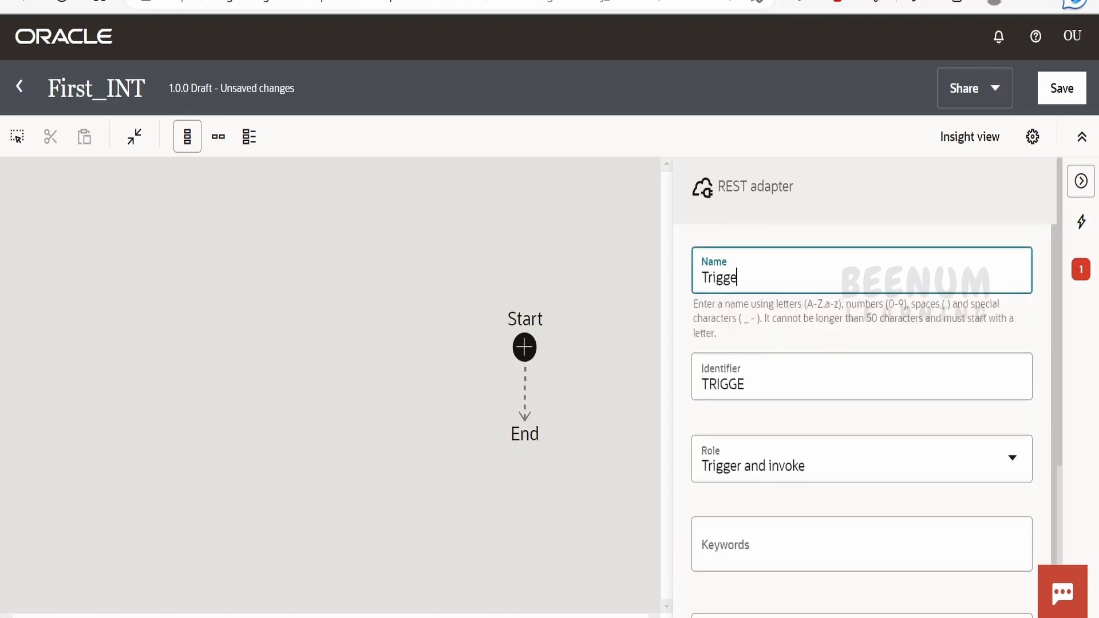
text(r_REST)
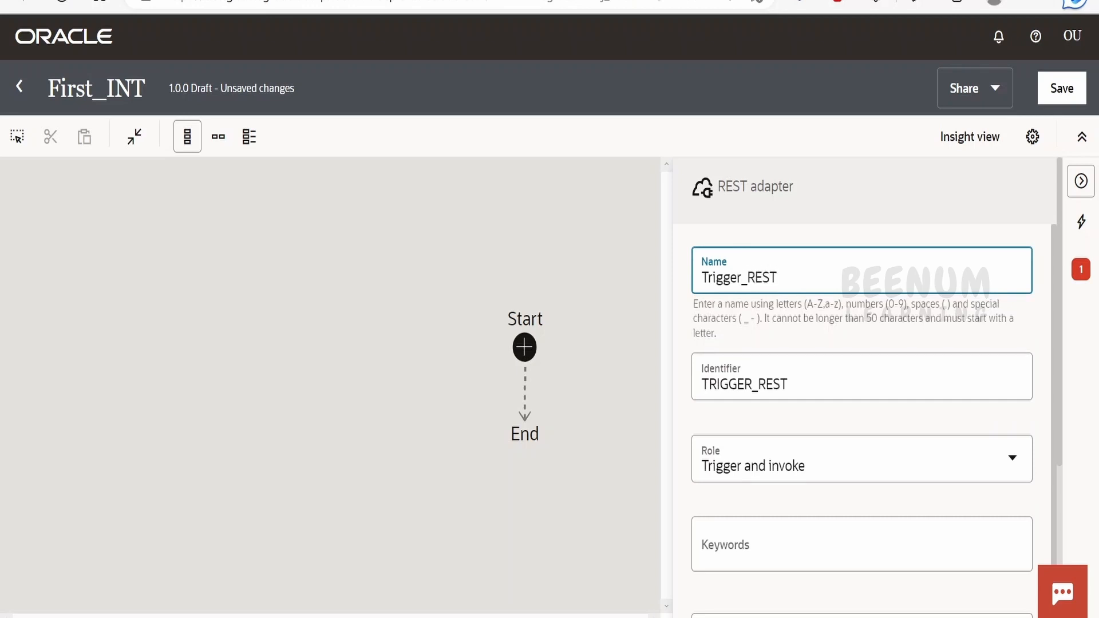
scroll(785, 331, down, 1)
click(711, 425)
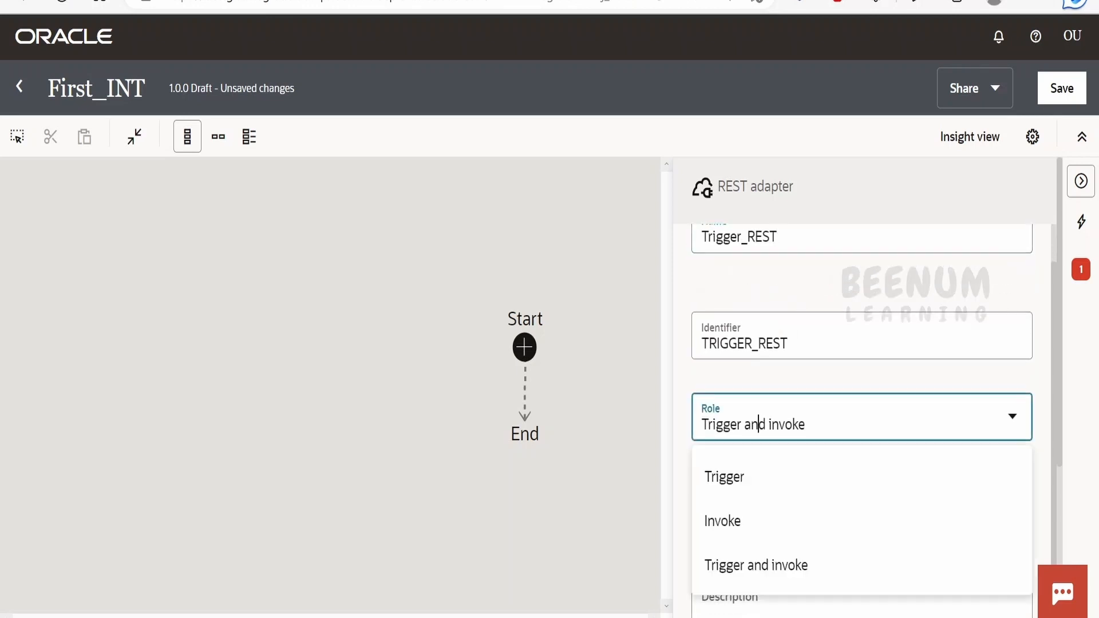
click(749, 483)
scroll(770, 431, down, 4)
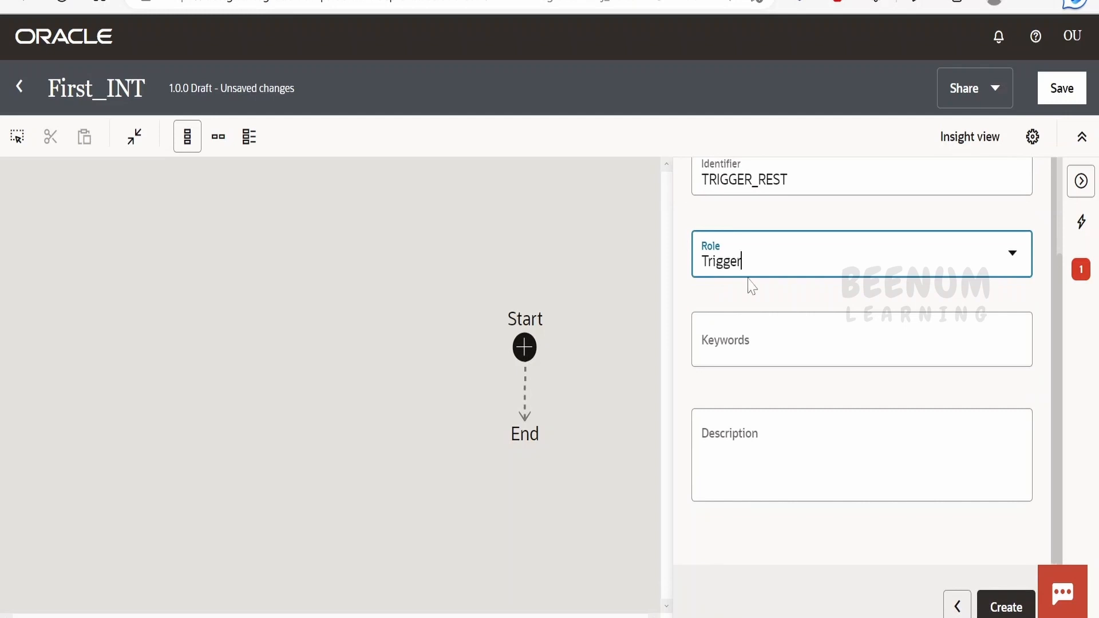
Review the connection's role options, keep Trigger, leave the keywords and description empty, and create the connection
scroll(859, 358, up, 1)
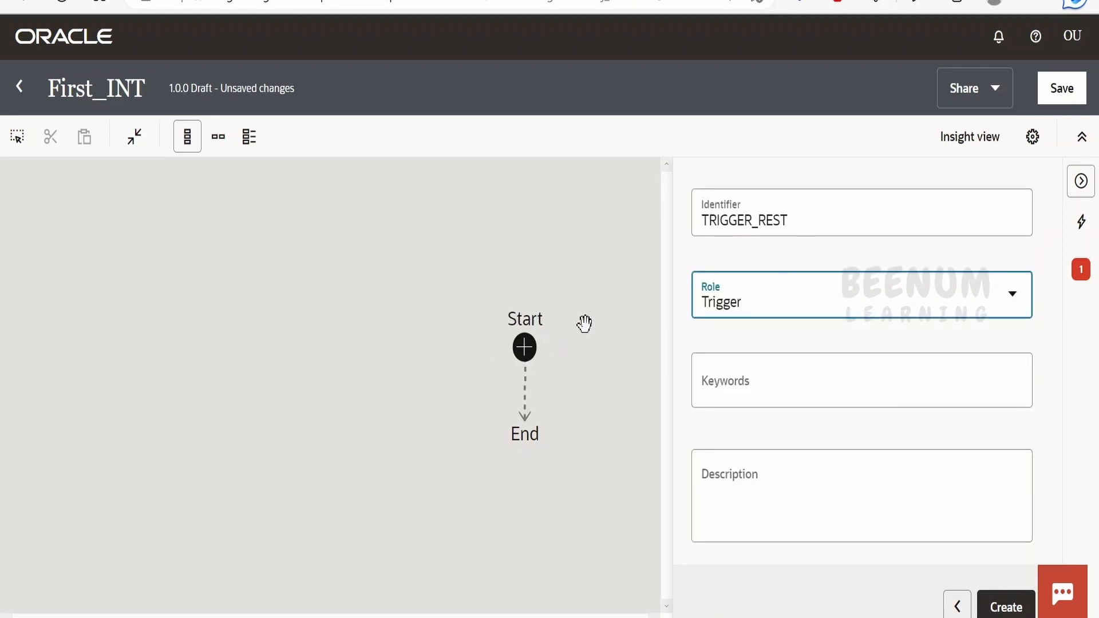
click(754, 301)
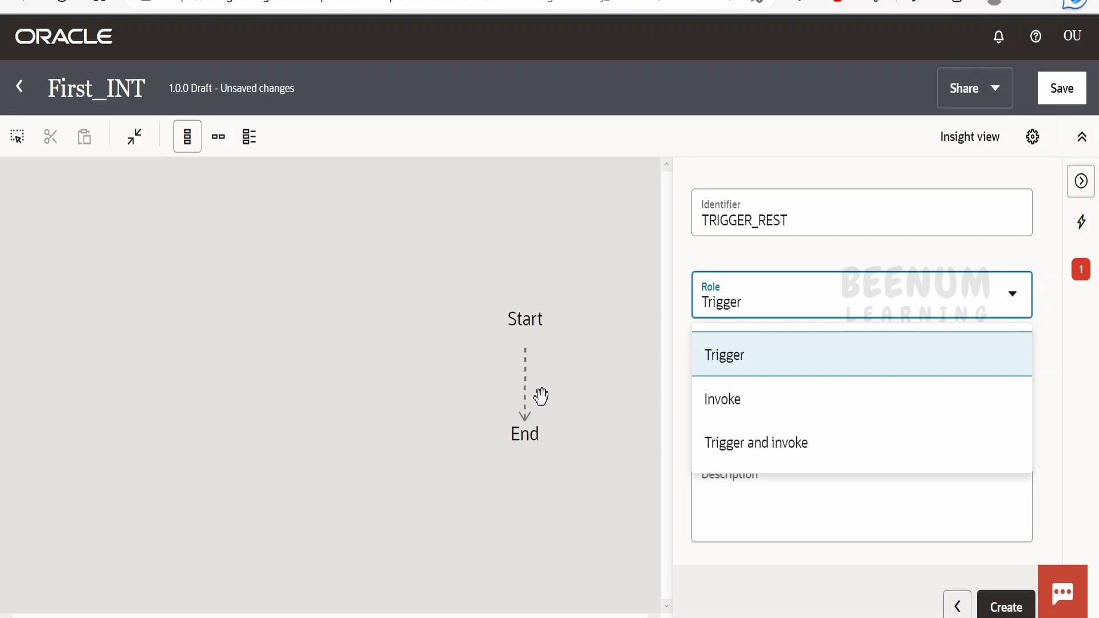
click(773, 360)
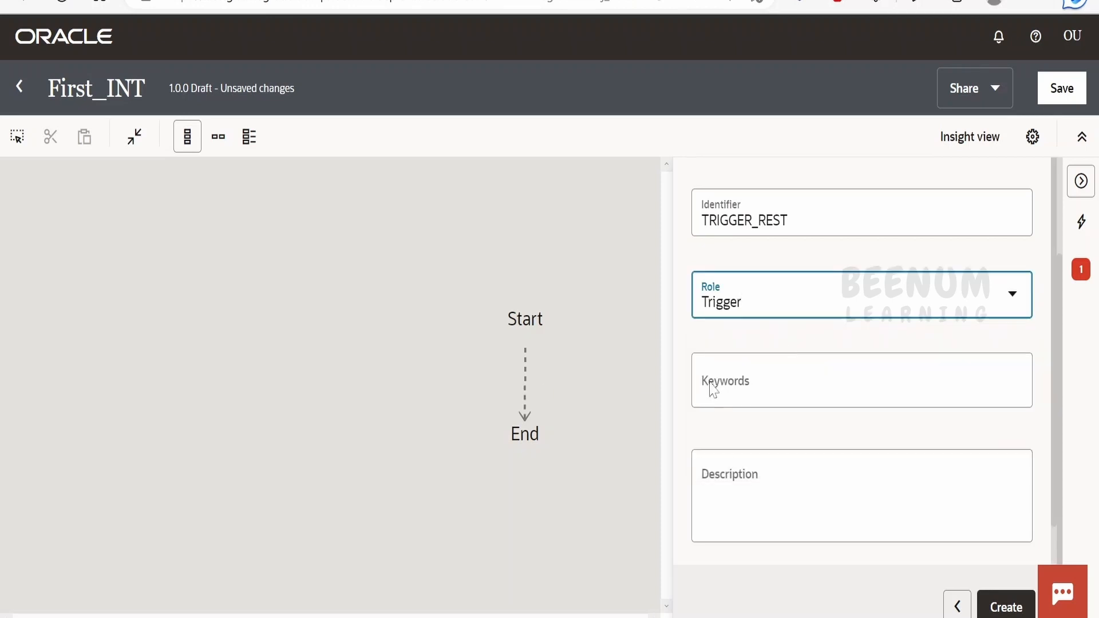
scroll(711, 388, up, 3)
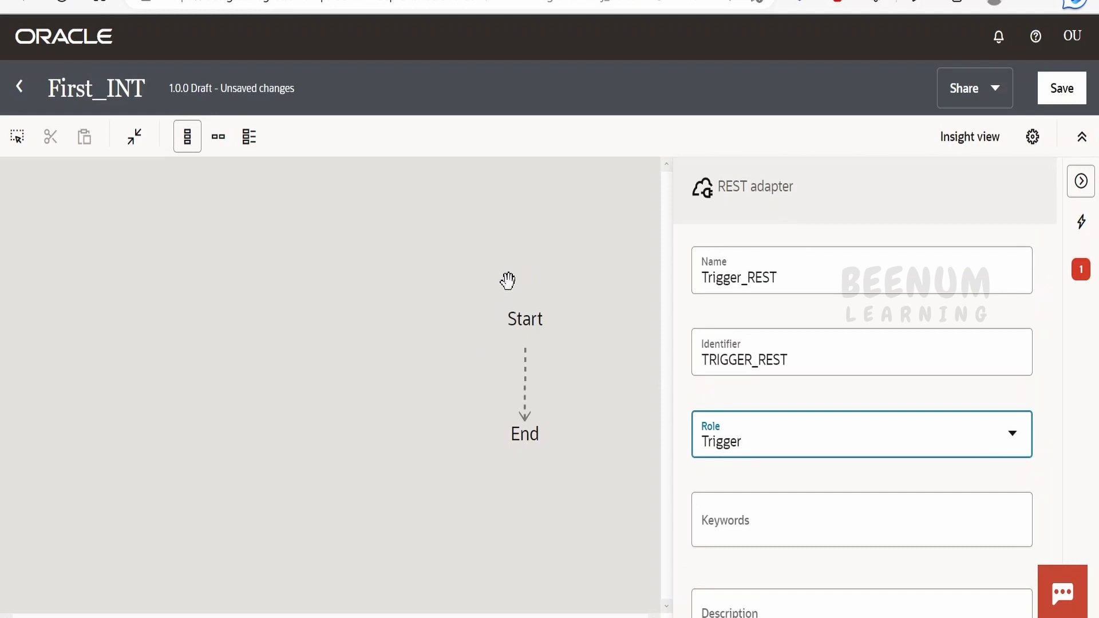
scroll(863, 400, down, 1)
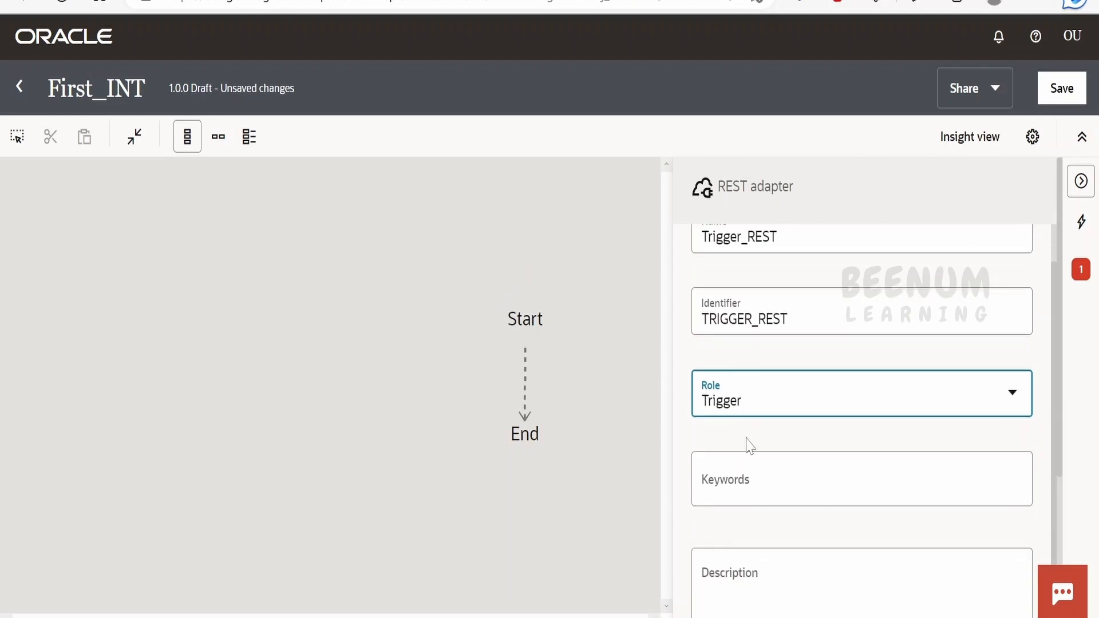
scroll(752, 476, down, 3)
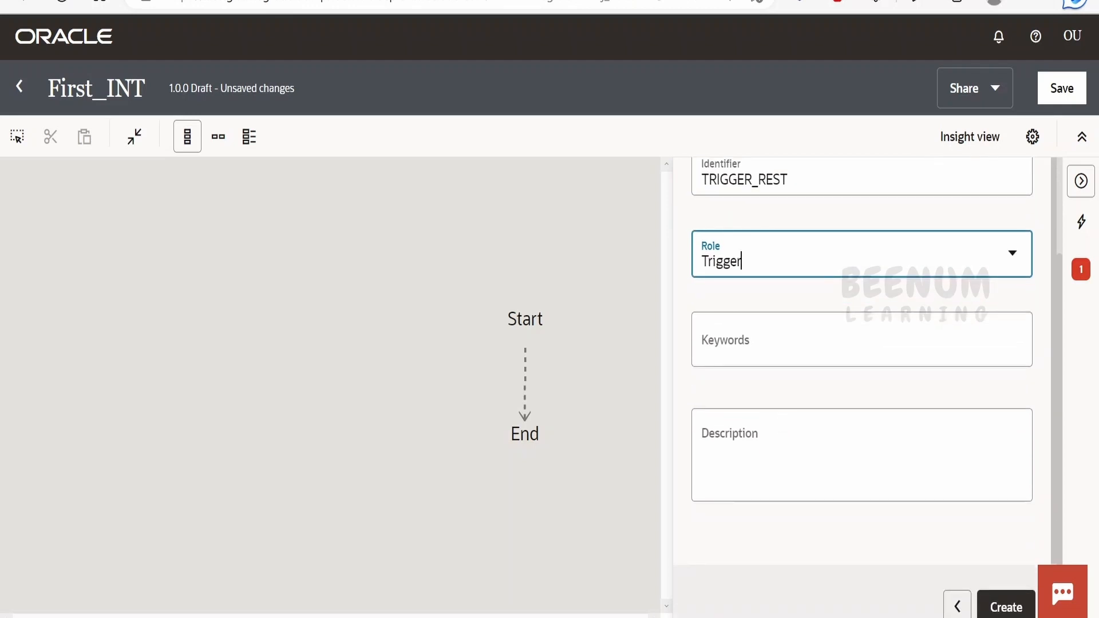
scroll(790, 356, down, 2)
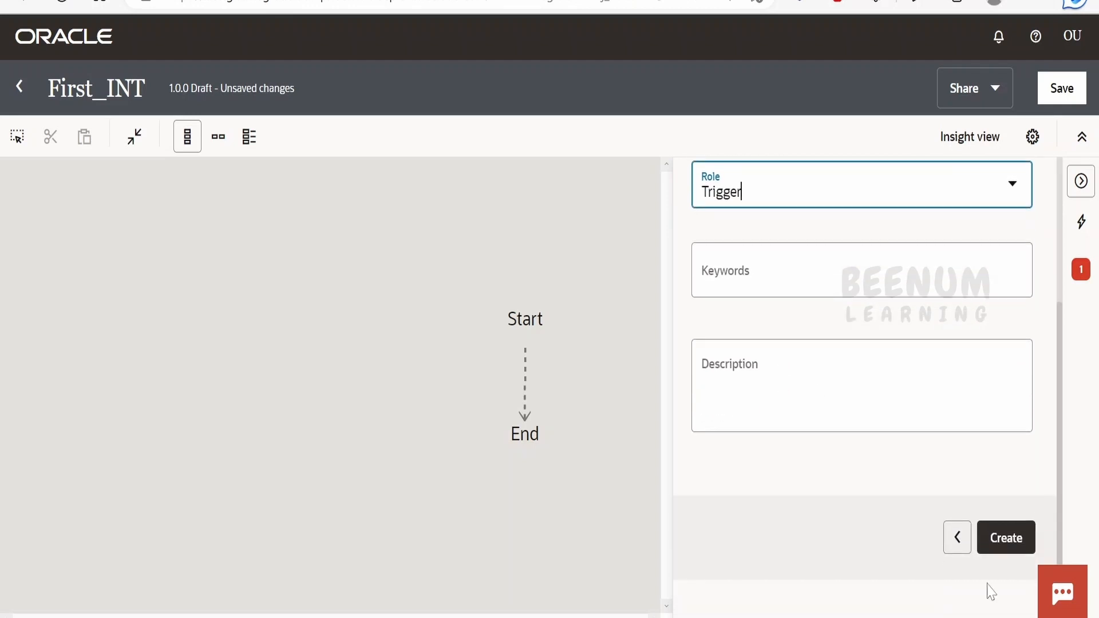
click(1008, 539)
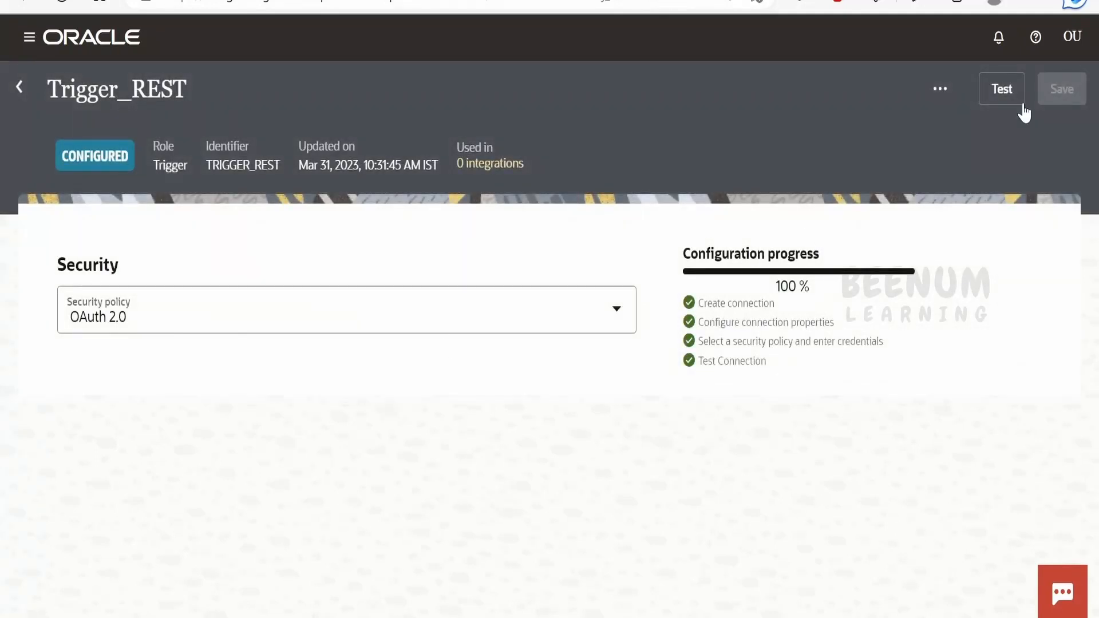
Test and save the Trigger_REST connection, then return to the First_INT integration
click(1006, 101)
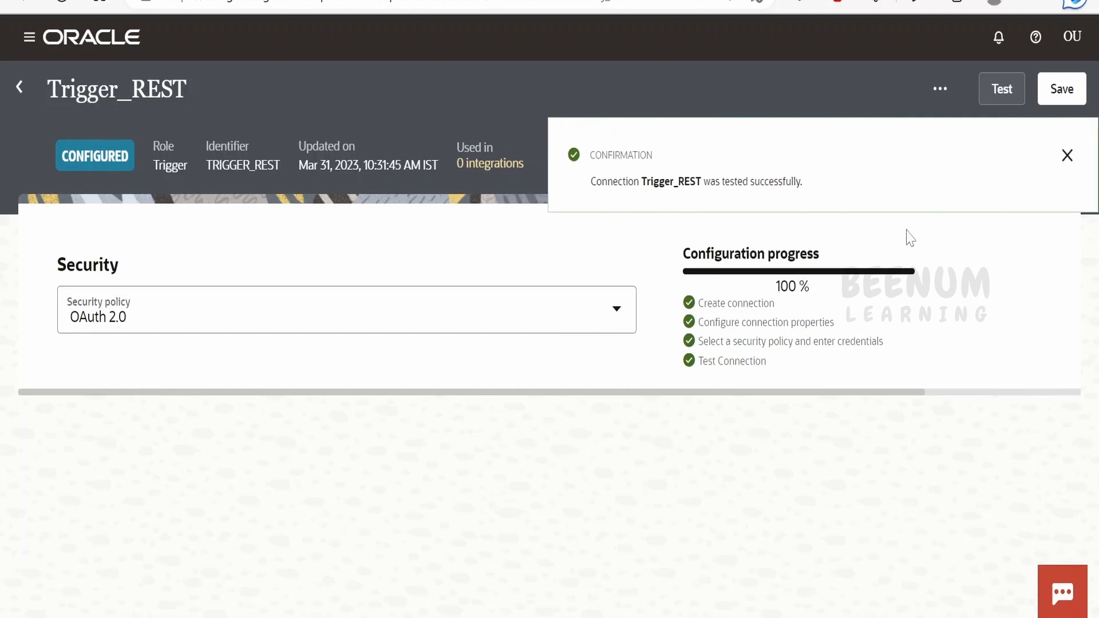
click(1068, 92)
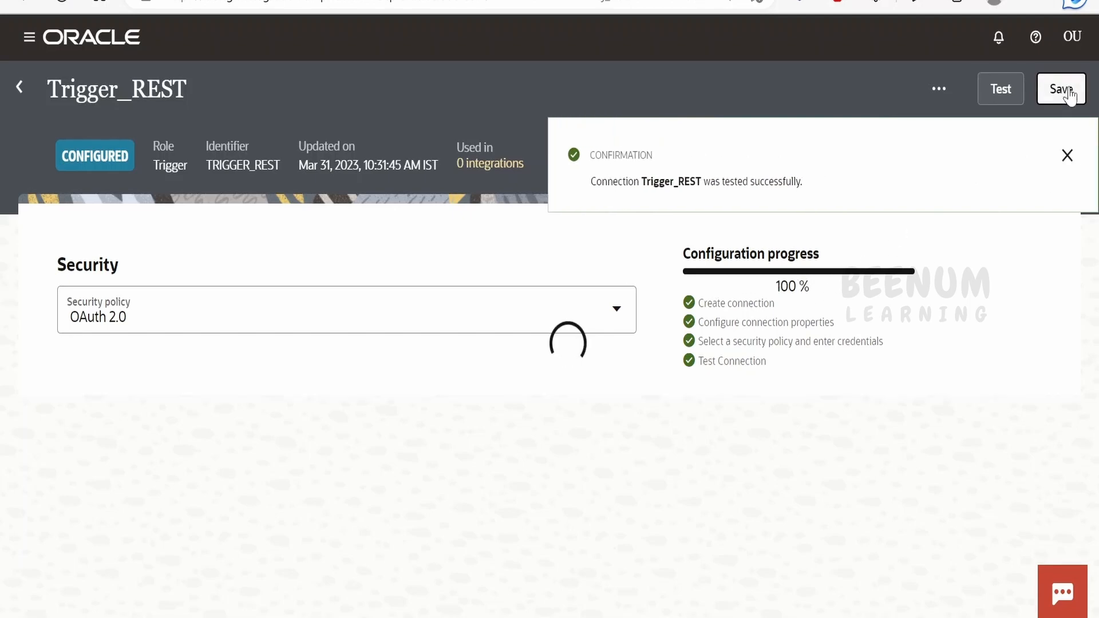
click(19, 90)
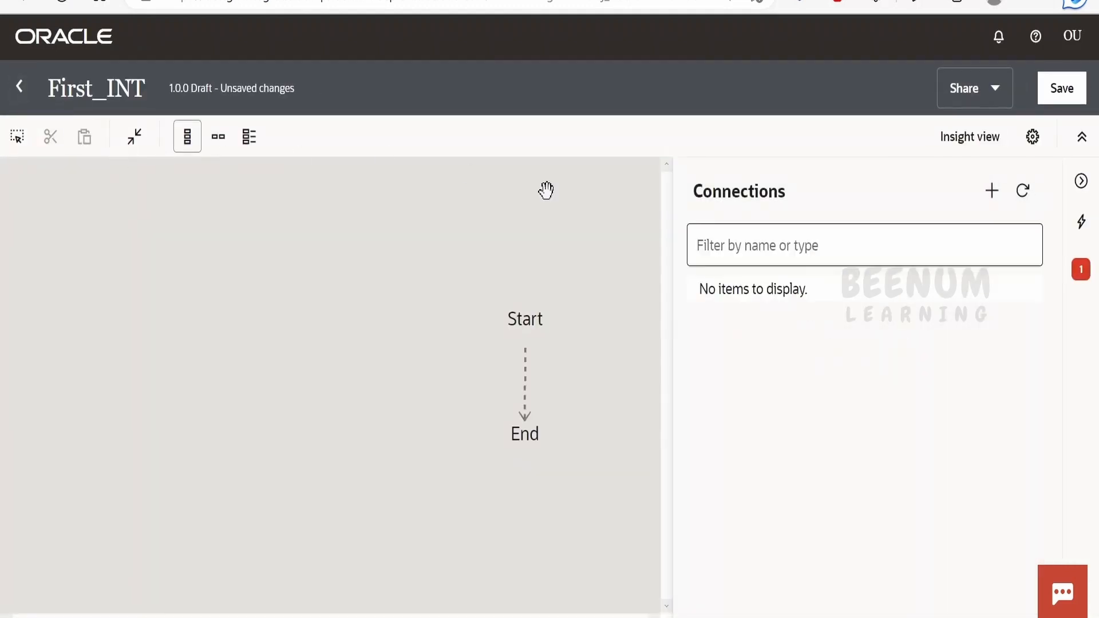
Add Trigger_REST as the trigger at the integration's start and name its endpoint Trigger, leaving the endpoint description empty
click(522, 347)
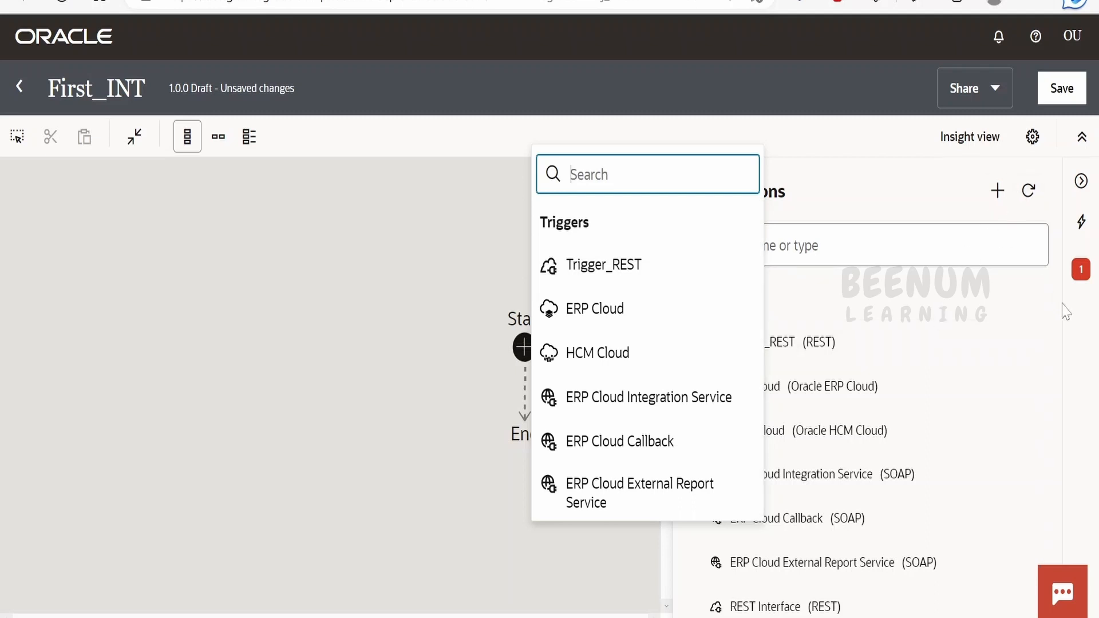
click(631, 265)
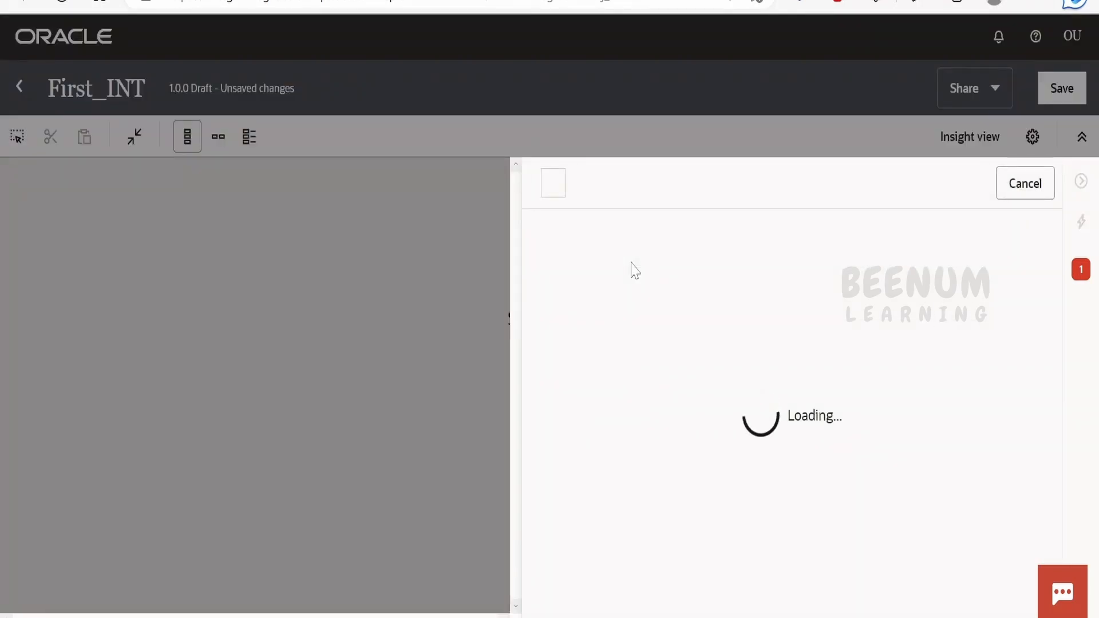
scroll(635, 424, down, 2)
scroll(634, 424, up, 2)
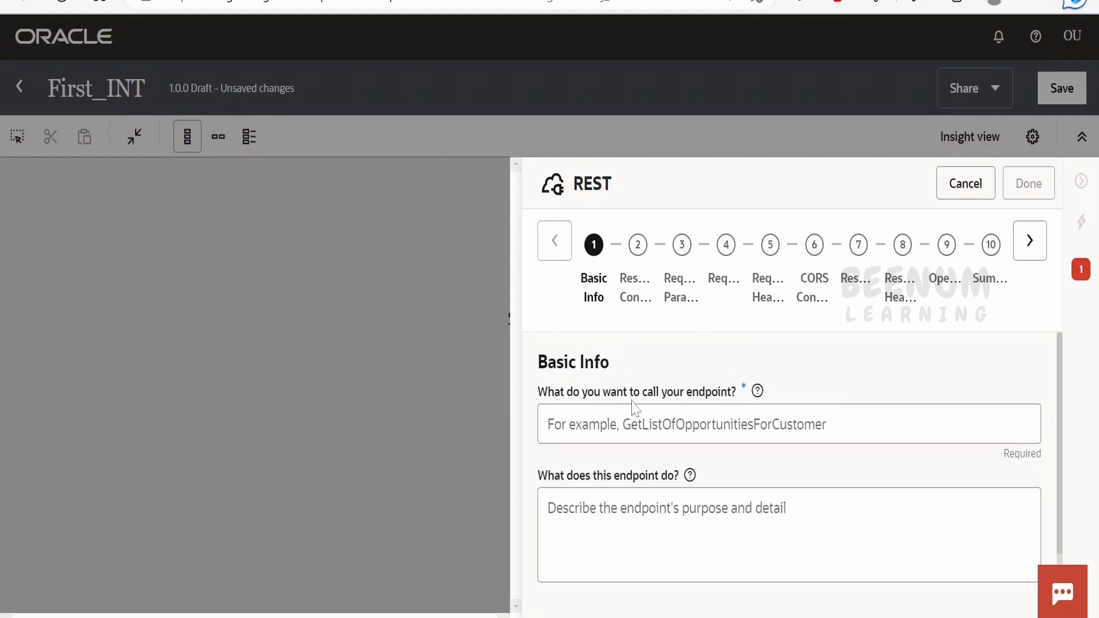
key(ctrl+minus)
click(607, 379)
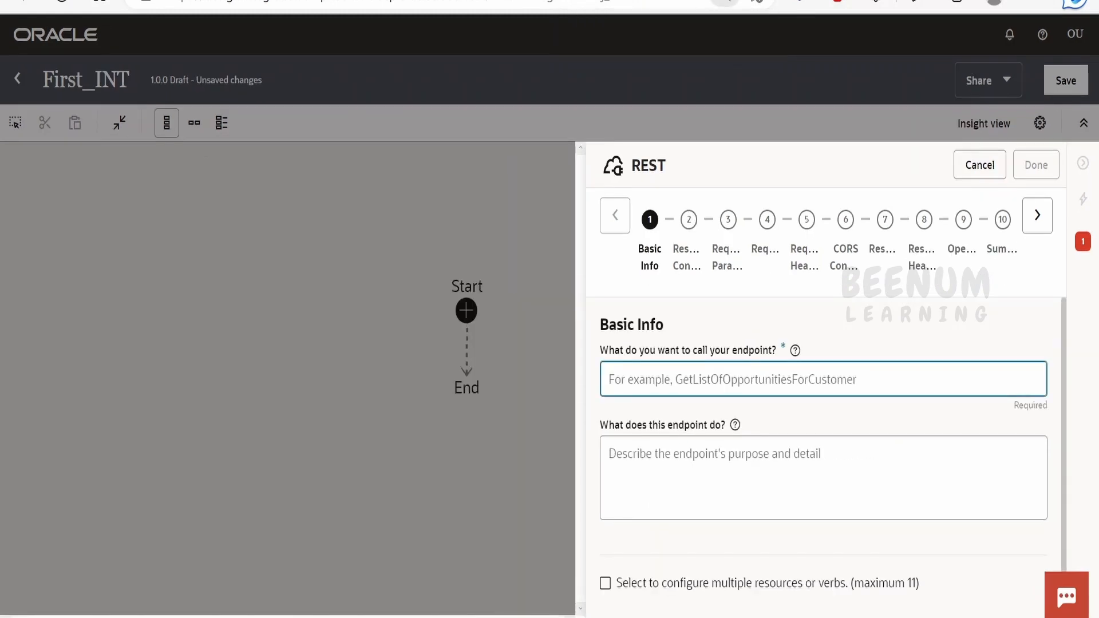
text(Trigger)
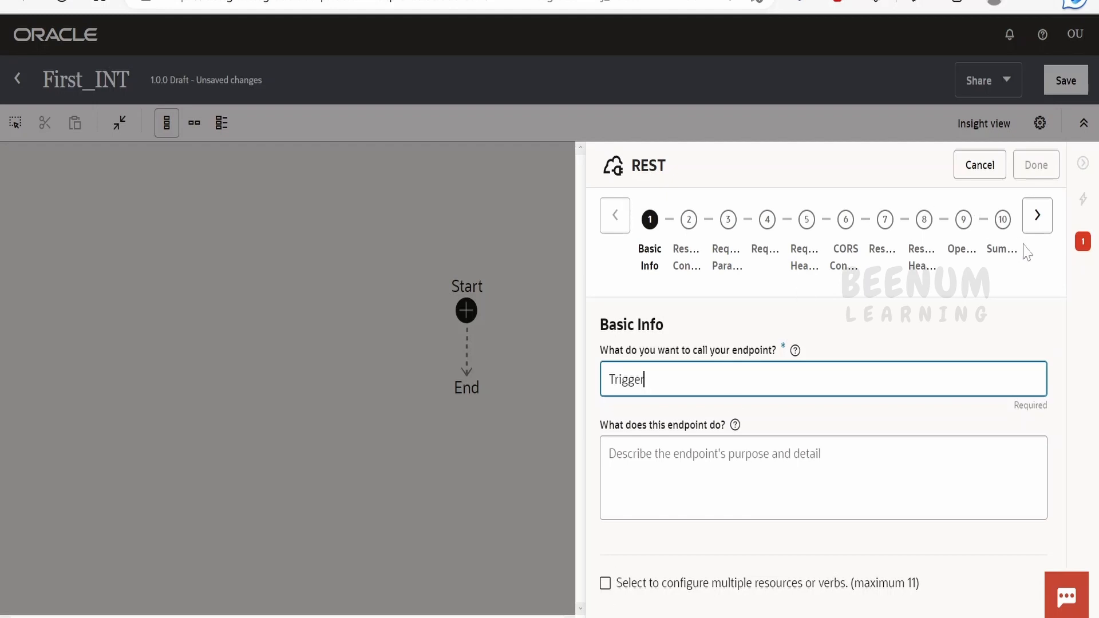
click(1041, 223)
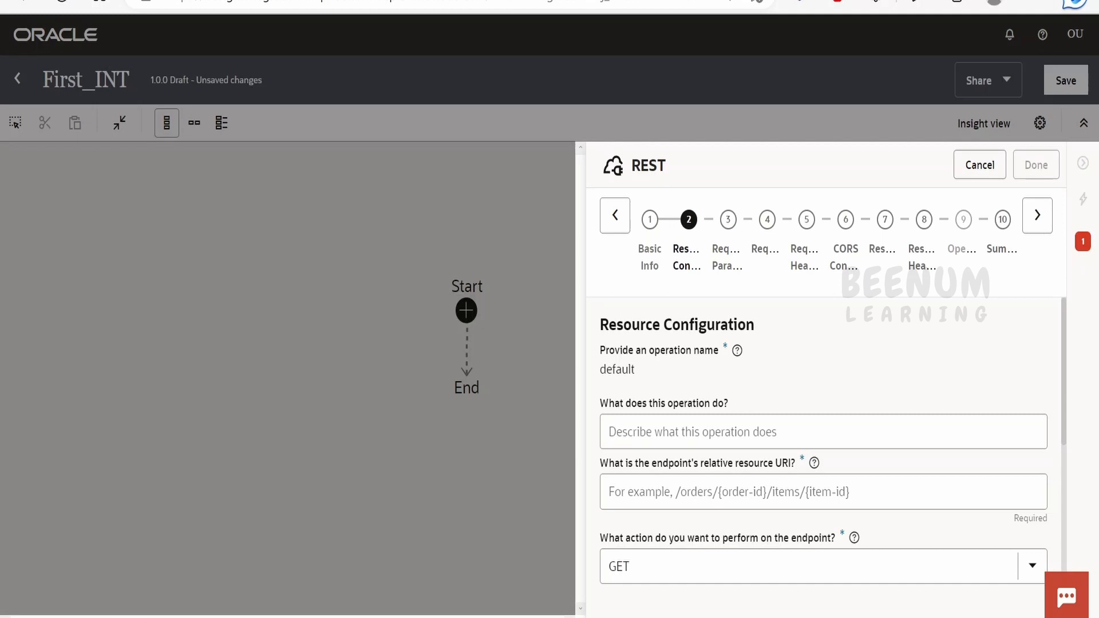
Describe the operation as getGreetings and set the endpoint's relative resource URI to /getgreetings
click(710, 432)
text(getGreetings)
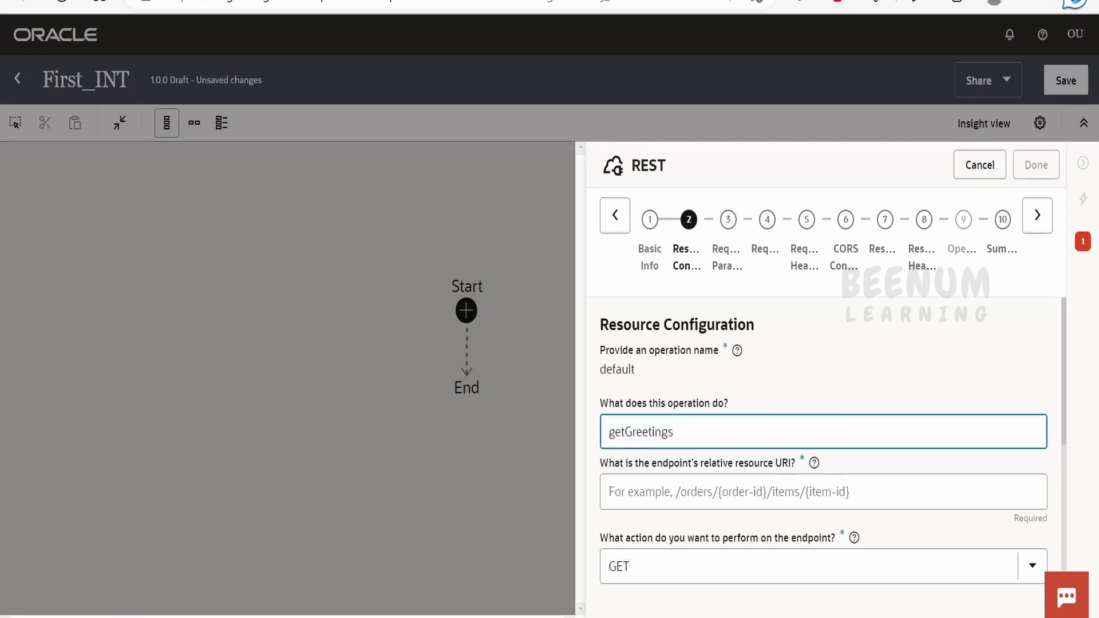
click(653, 493)
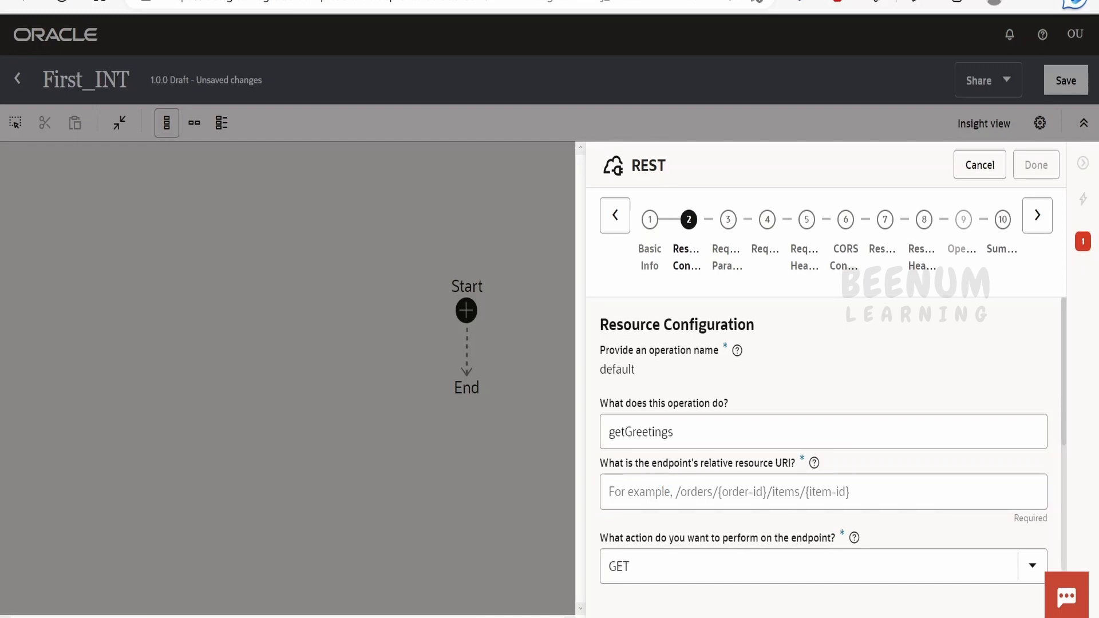
click(653, 493)
text(/getgreetings)
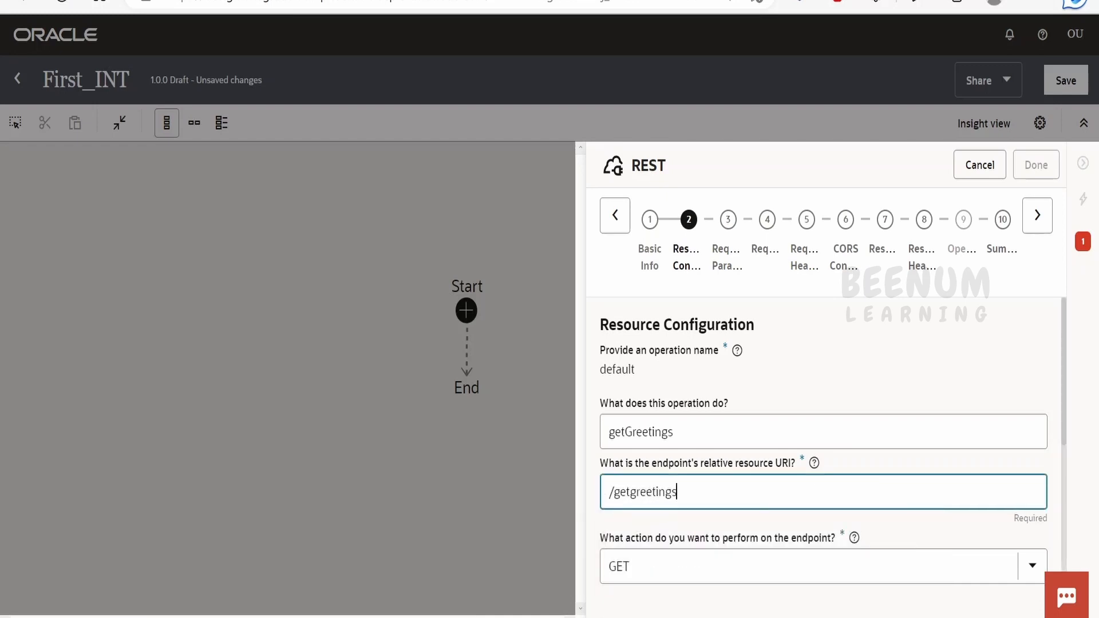
Keep the GET action and enable parameters and response configuration for the endpoint, leaving the header and CORS options off
scroll(651, 515, down, 2)
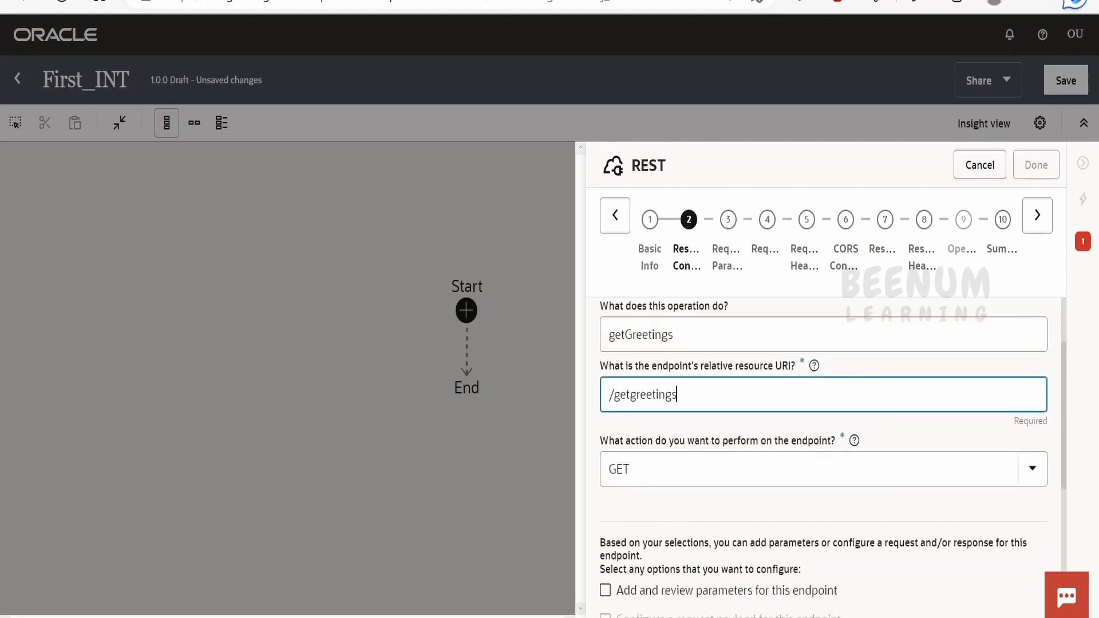
scroll(653, 498, down, 5)
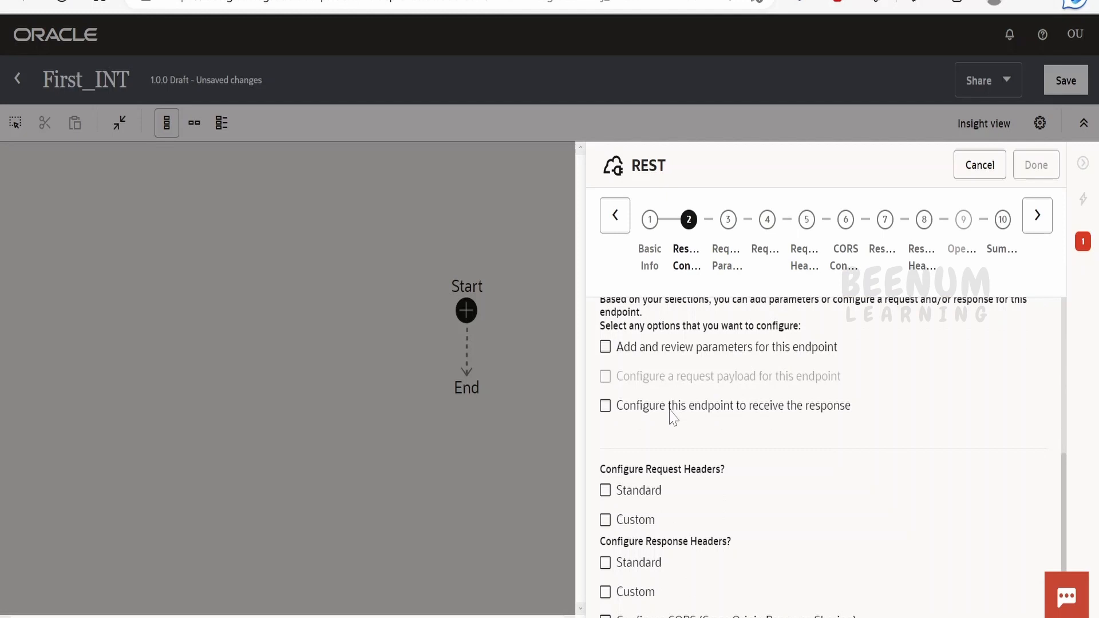
click(606, 407)
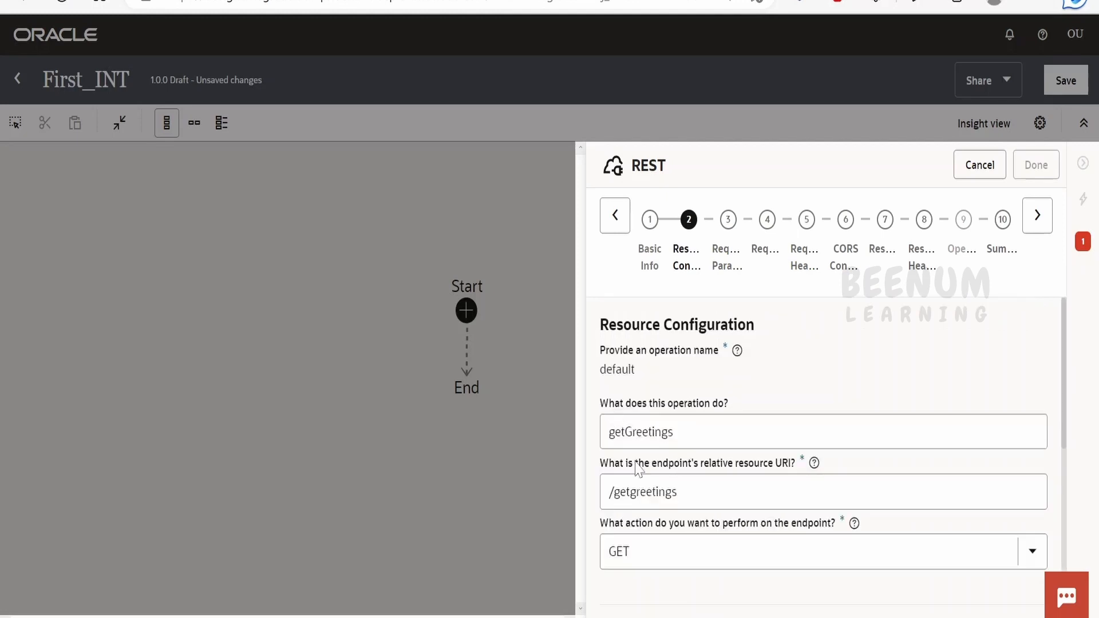
scroll(640, 469, down, 4)
click(615, 491)
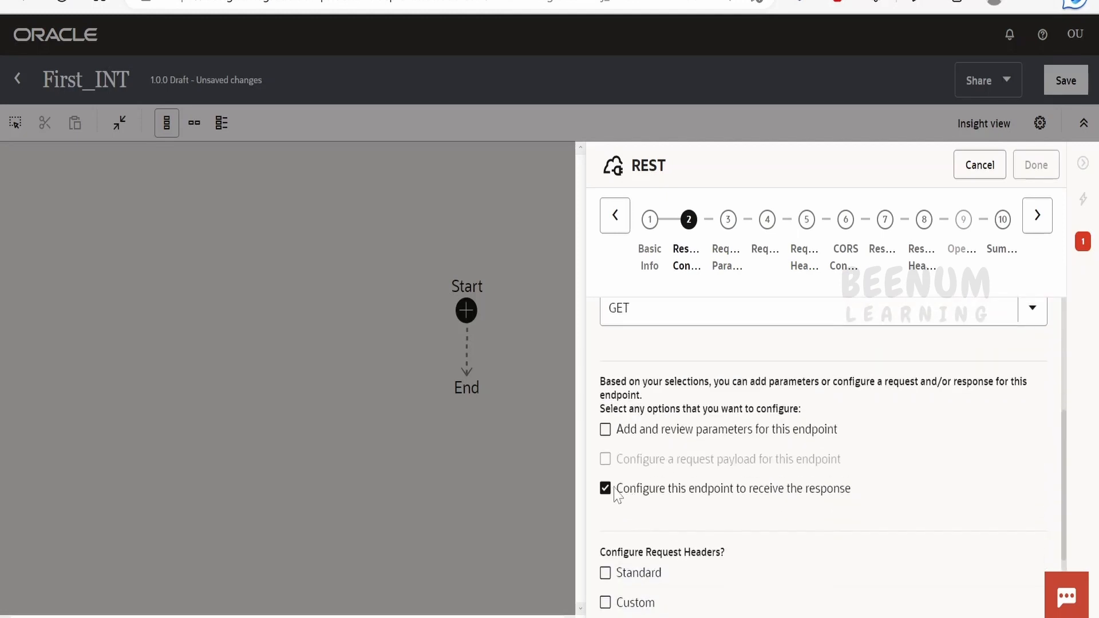
click(608, 430)
scroll(634, 472, down, 2)
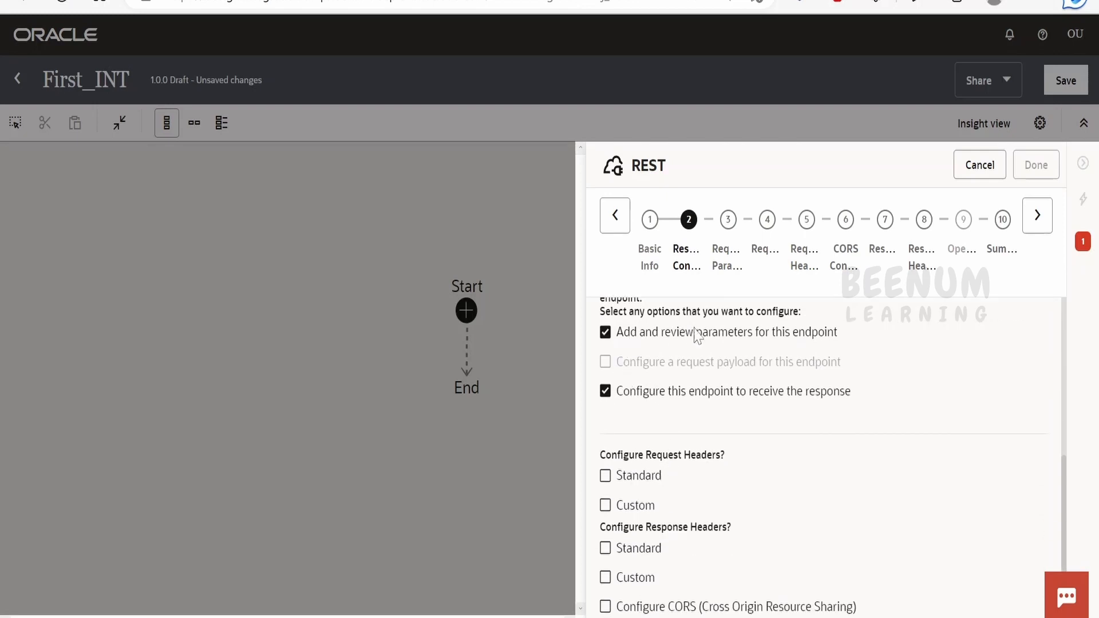
scroll(824, 350, up, 4)
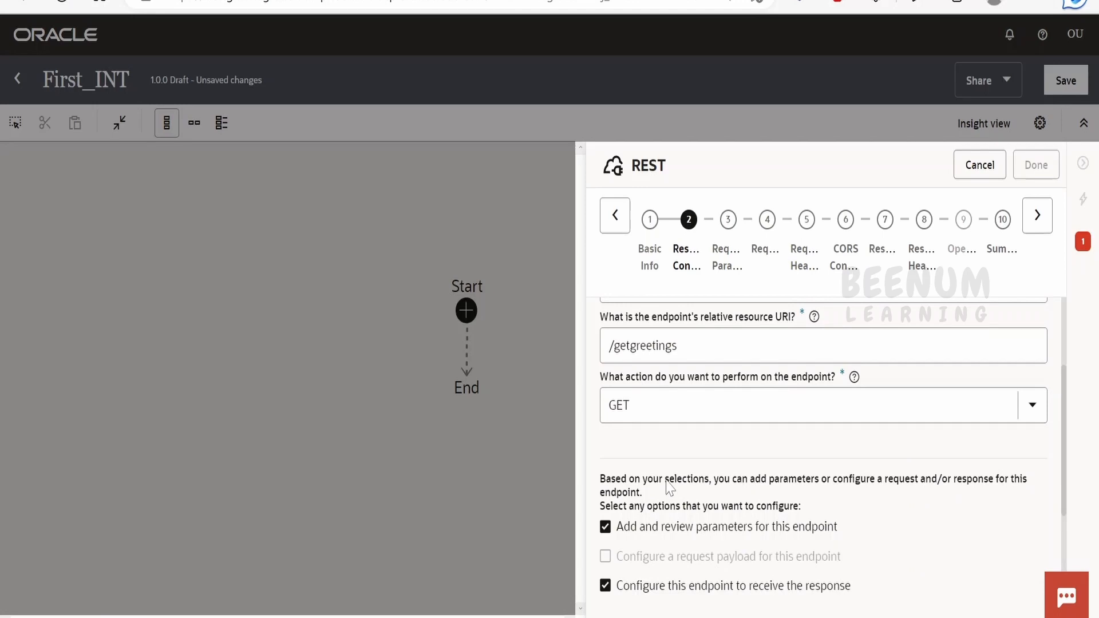
scroll(684, 550, down, 4)
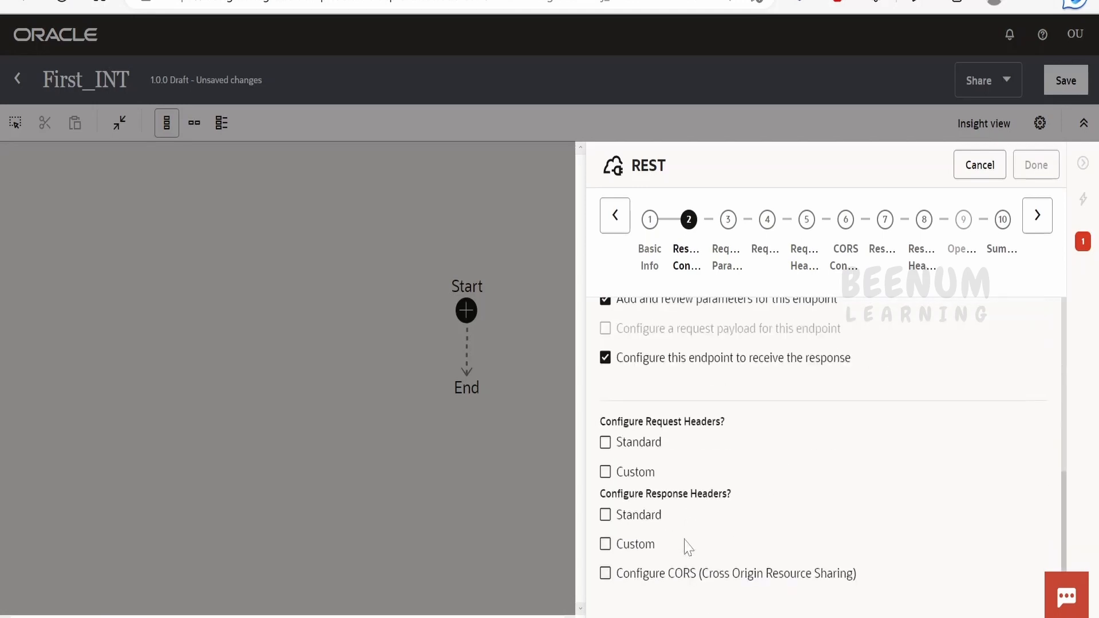
scroll(694, 475, up, 5)
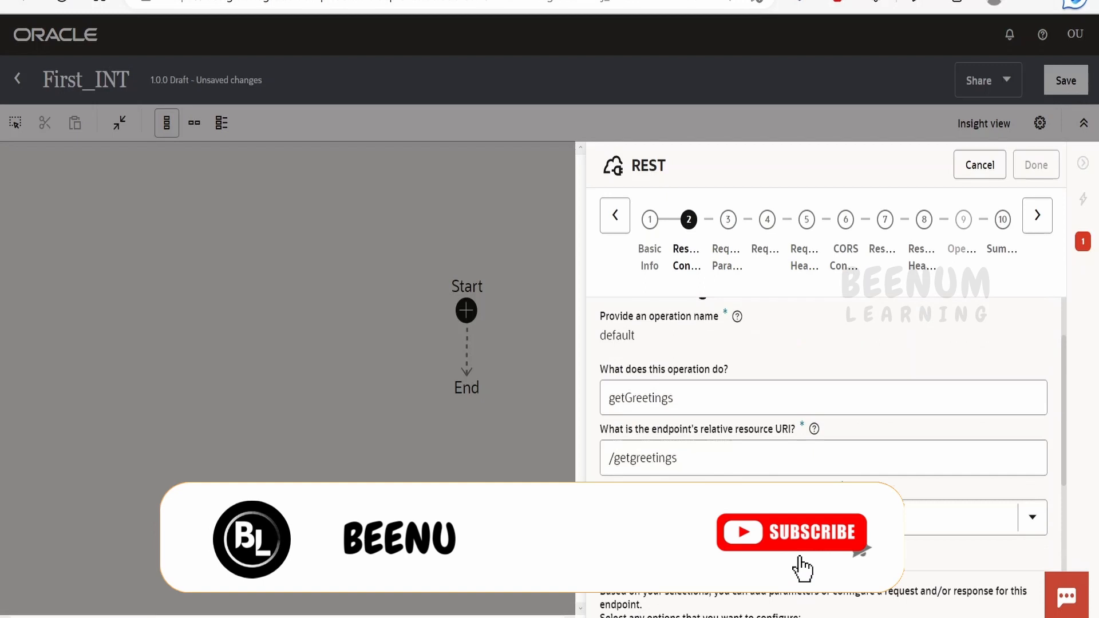
Add a query parameter called name with data type string to the GET endpoint's request parameters
click(1042, 221)
scroll(939, 368, down, 4)
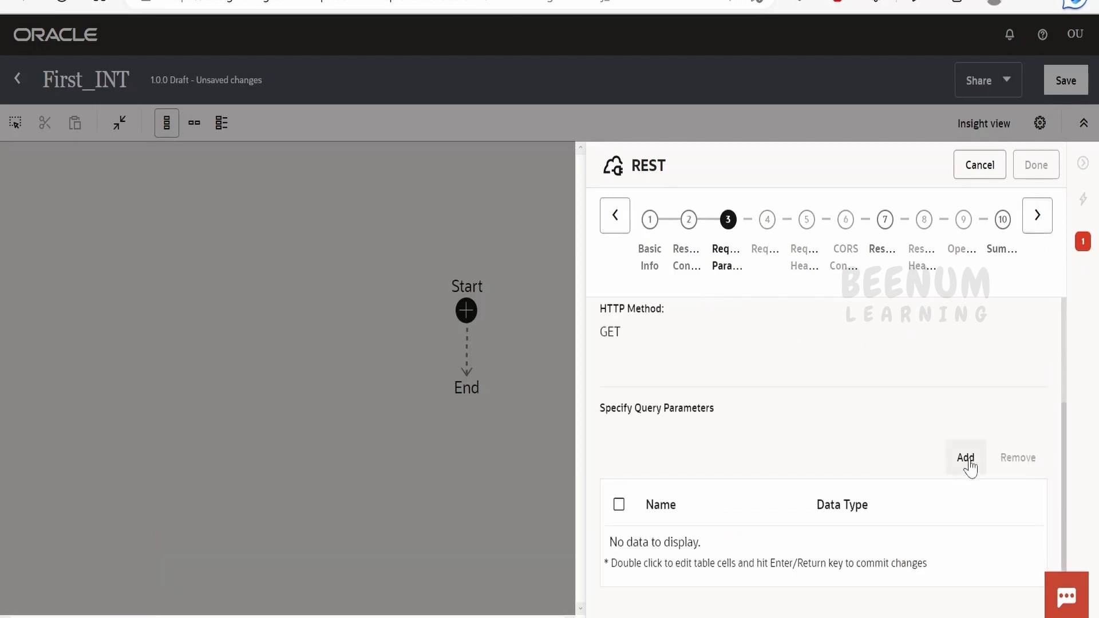
click(967, 462)
click(705, 532)
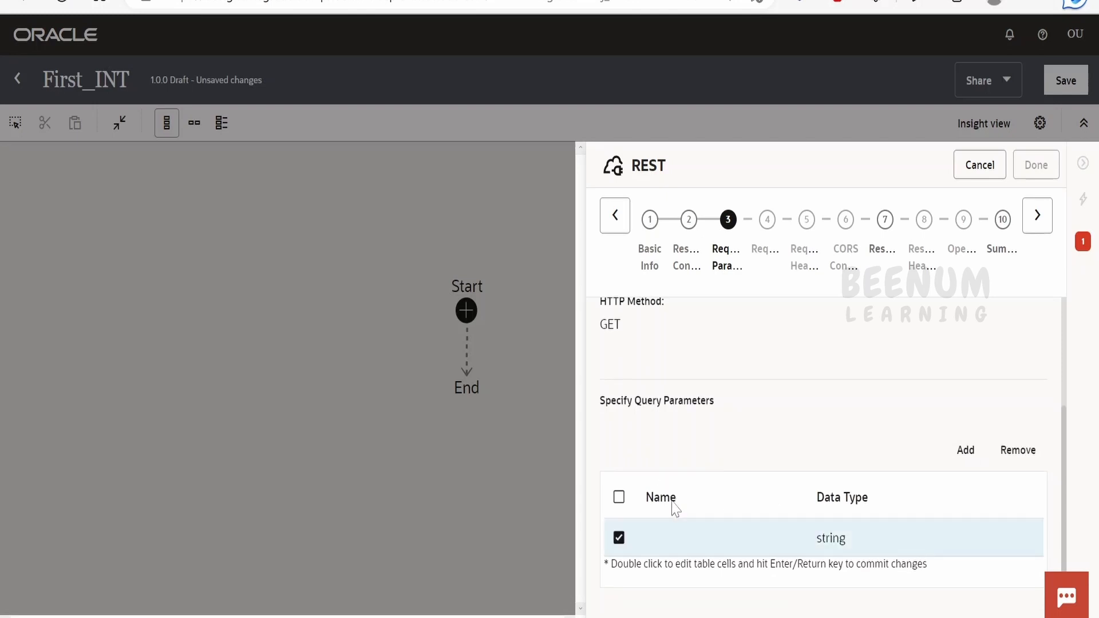
double_click(658, 538)
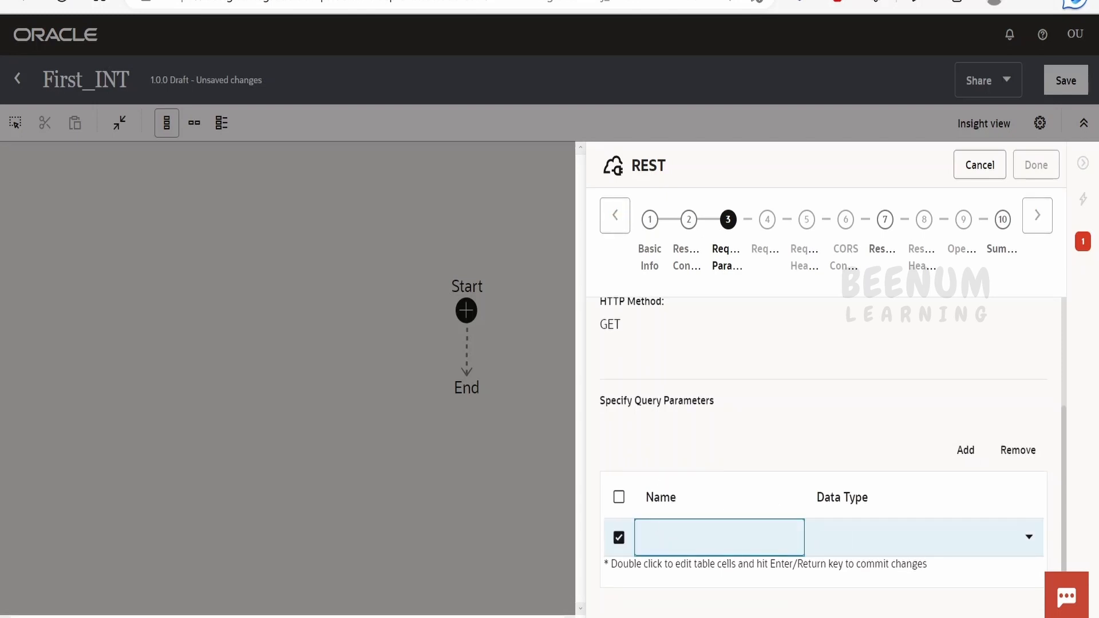
click(879, 537)
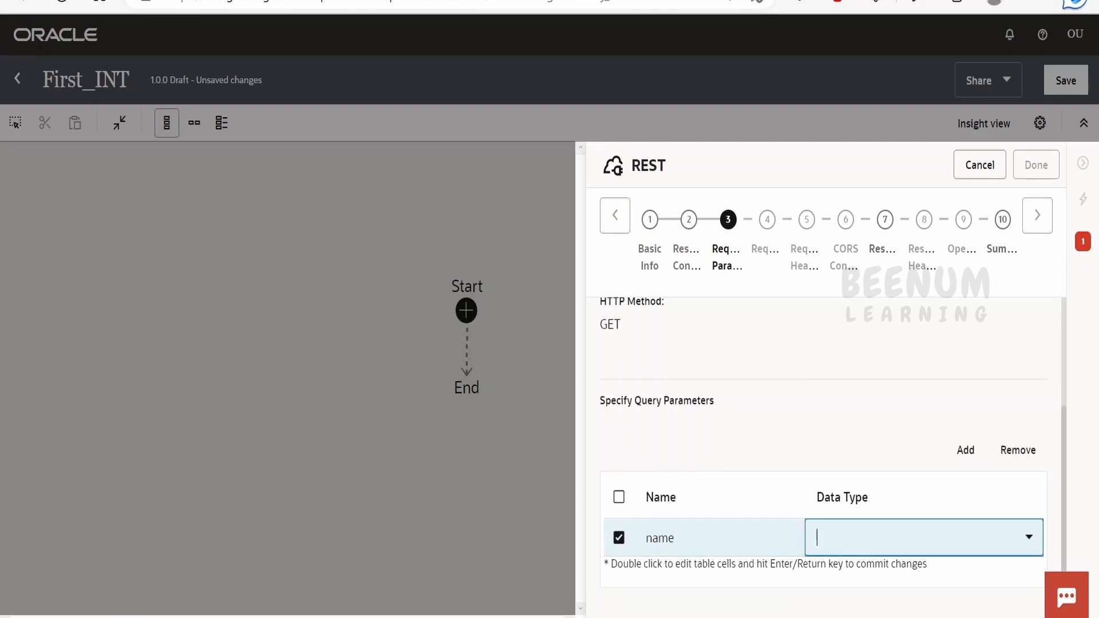
click(857, 293)
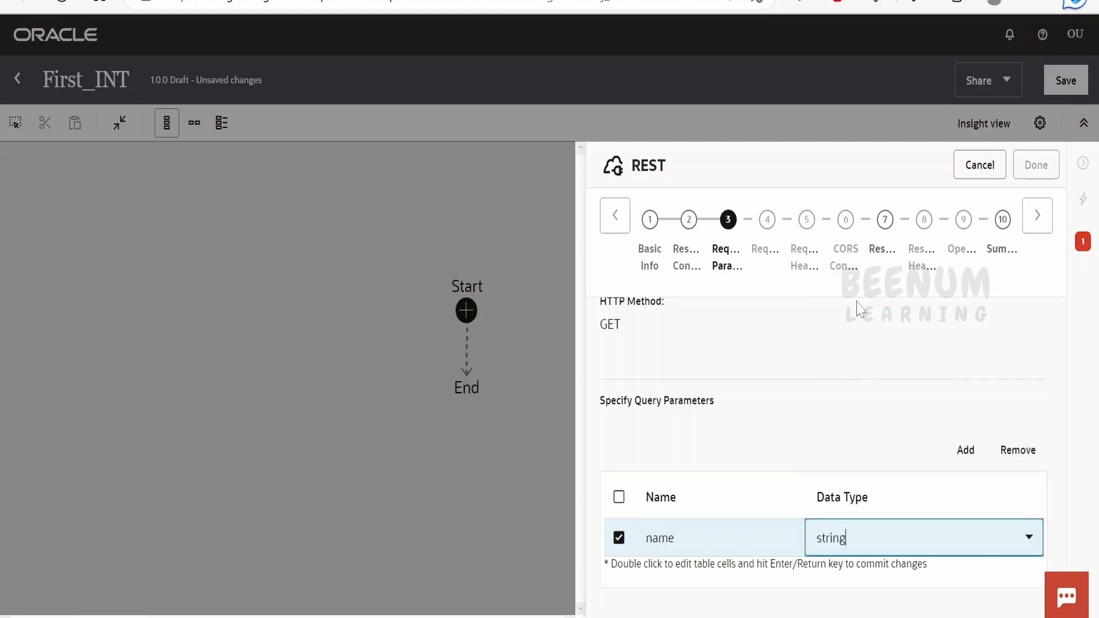
key(Return)
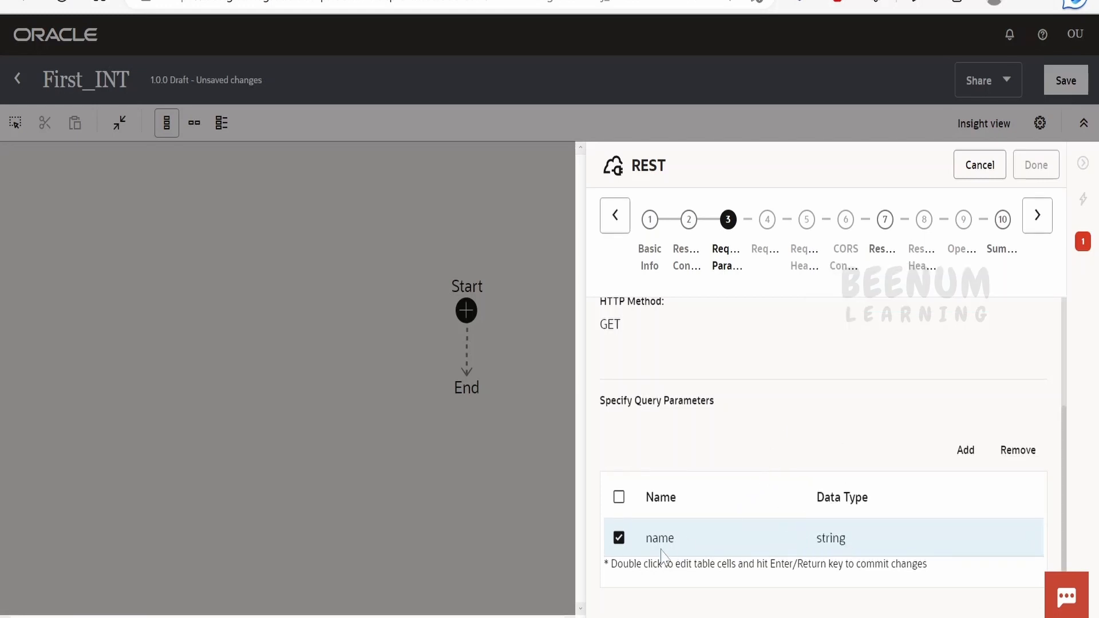
Proceed to the endpoint's response configuration and choose JSON Sample as the response payload format
click(1041, 222)
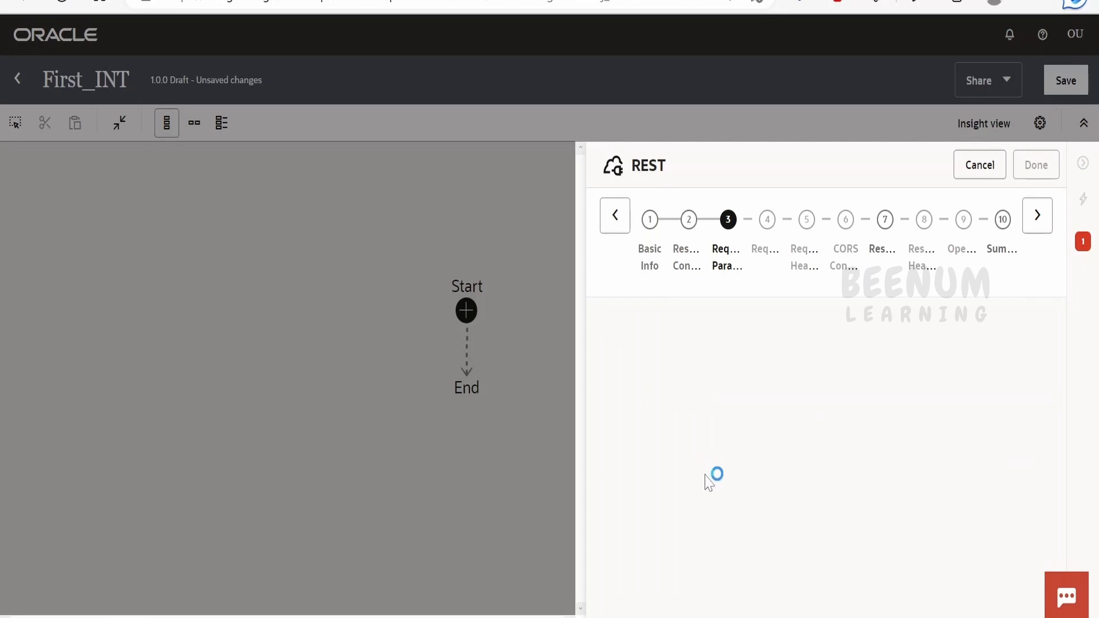
scroll(658, 406, down, 5)
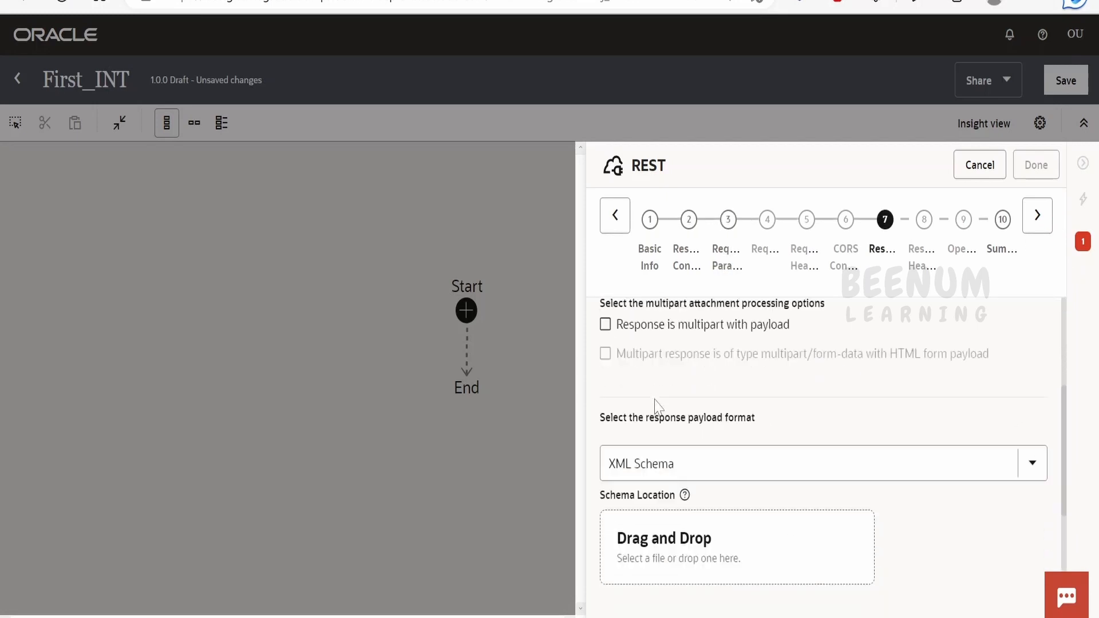
click(664, 389)
click(653, 481)
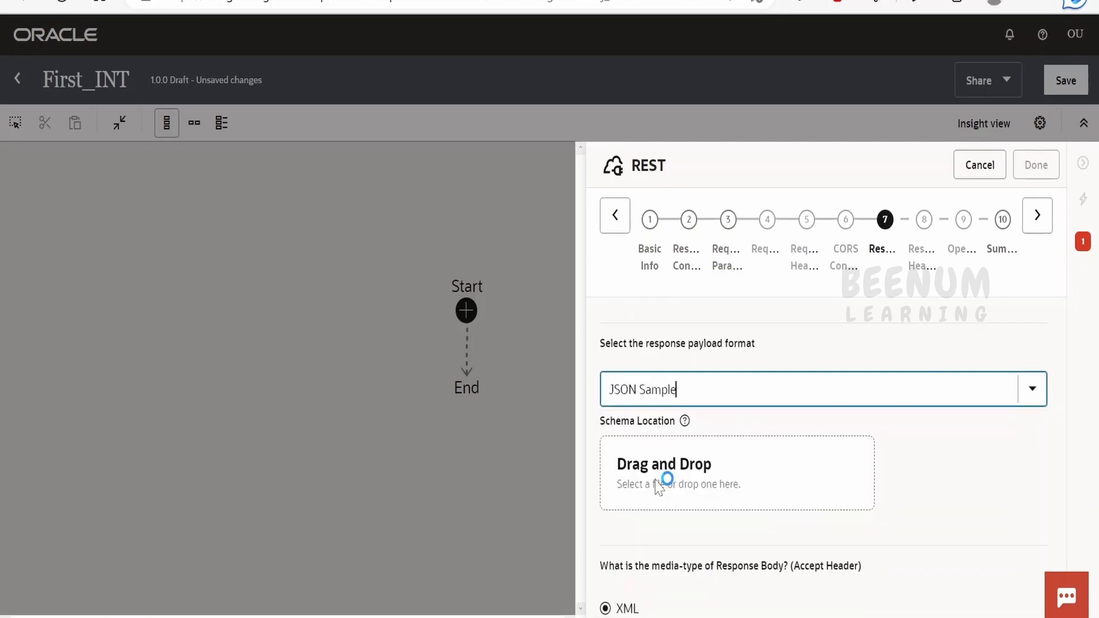
Supply the response sample as inline JSON with a "greeting" element whose value is "Hello Name", and accept it
scroll(674, 448, up, 3)
scroll(674, 468, down, 5)
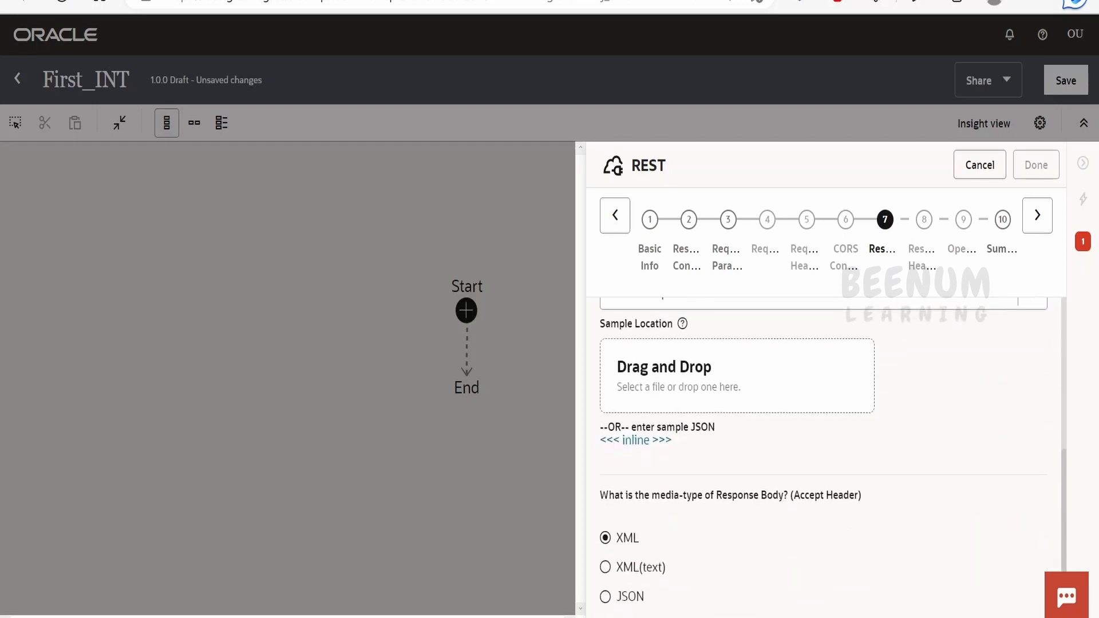
click(636, 441)
text({)
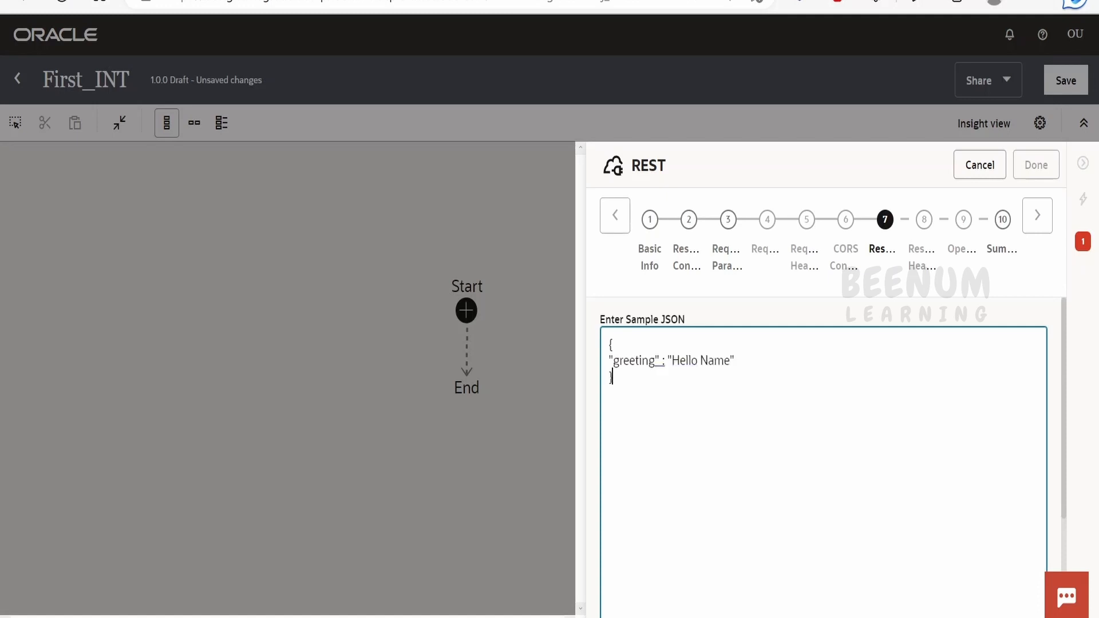
scroll(1025, 584, down, 3)
click(1026, 584)
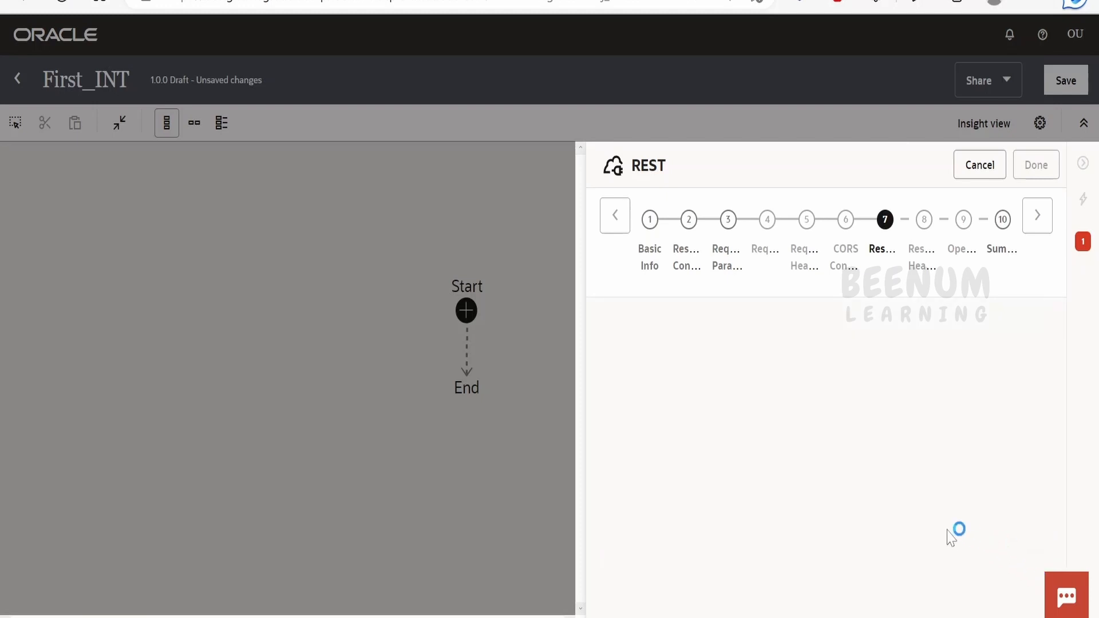
scroll(878, 530, down, 4)
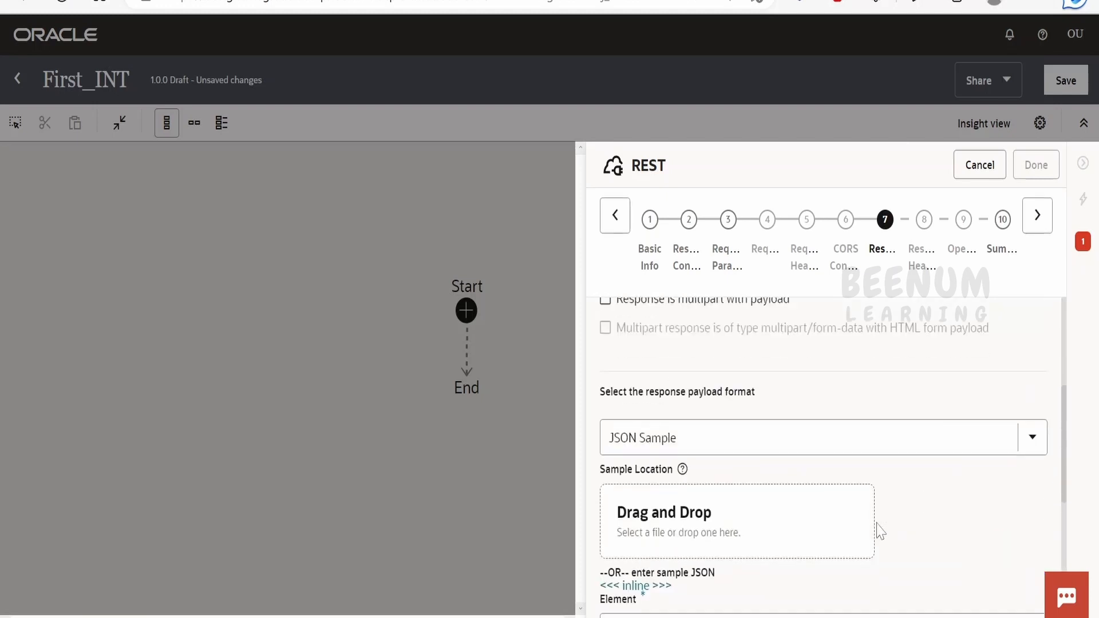
Accept the remaining response settings and finish the REST trigger configuration from its summary
scroll(879, 530, down, 3)
click(1034, 227)
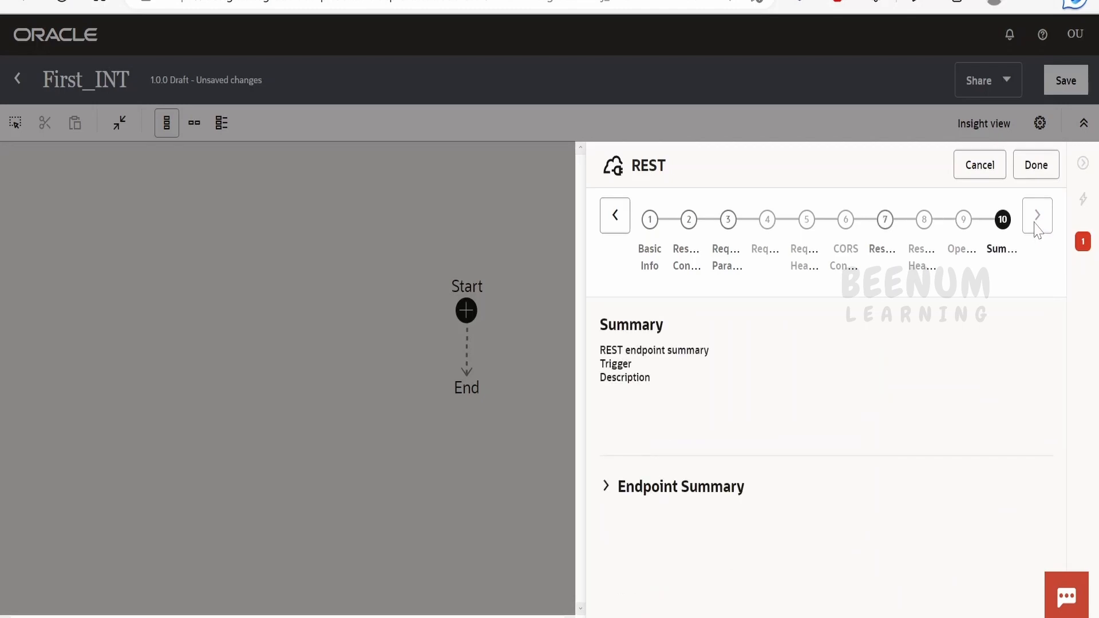
click(1036, 171)
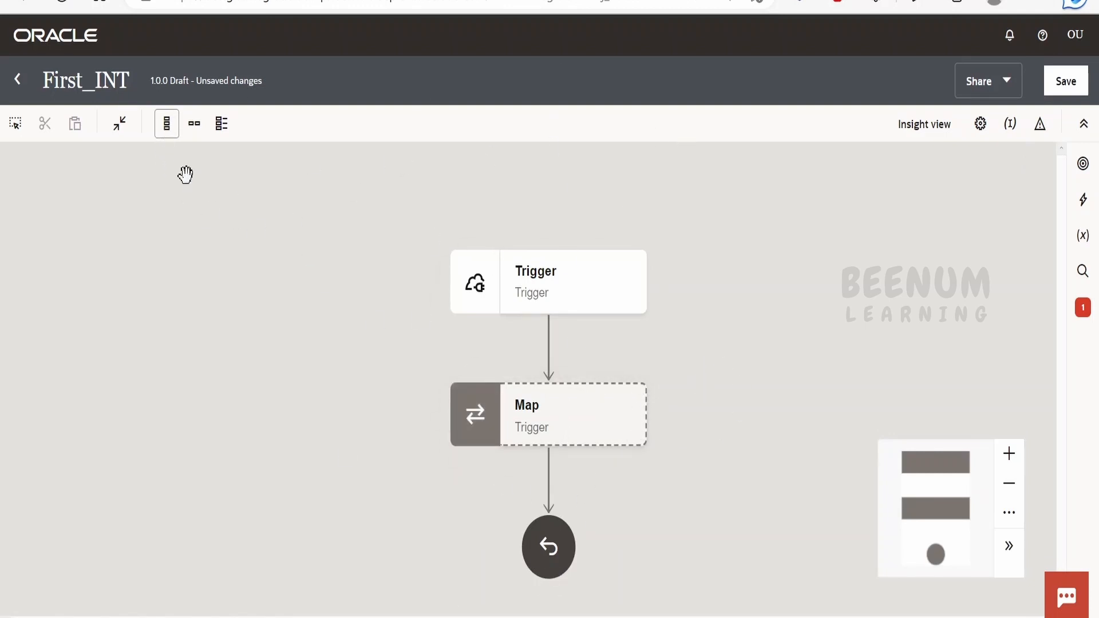
Switch the integration canvas to horizontal layout and open the Map action for the Trigger response for editing
click(198, 133)
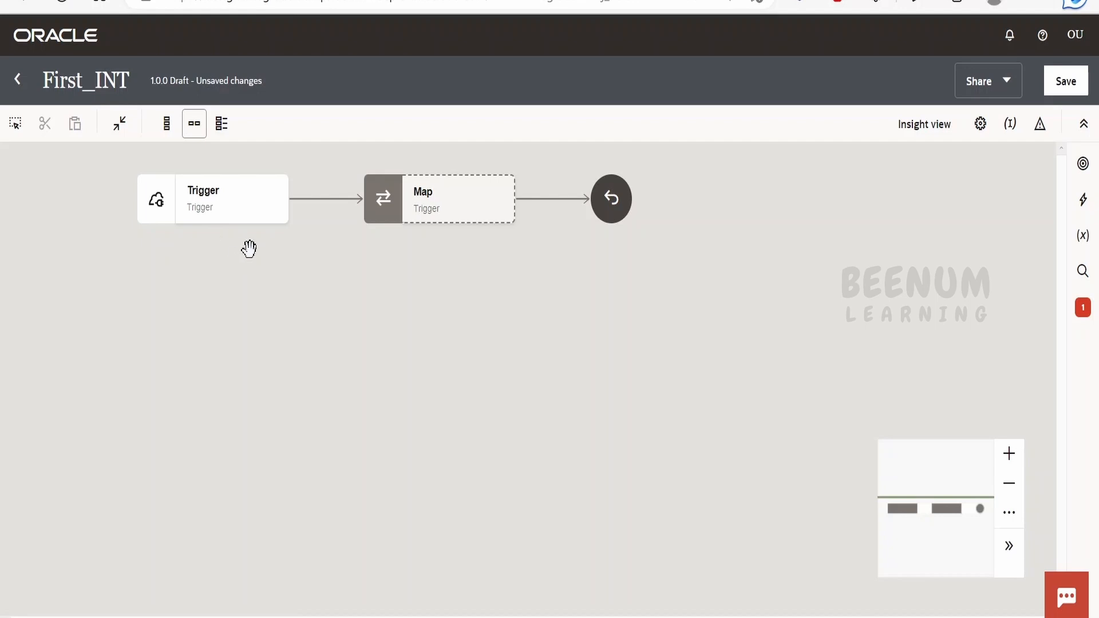
click(438, 217)
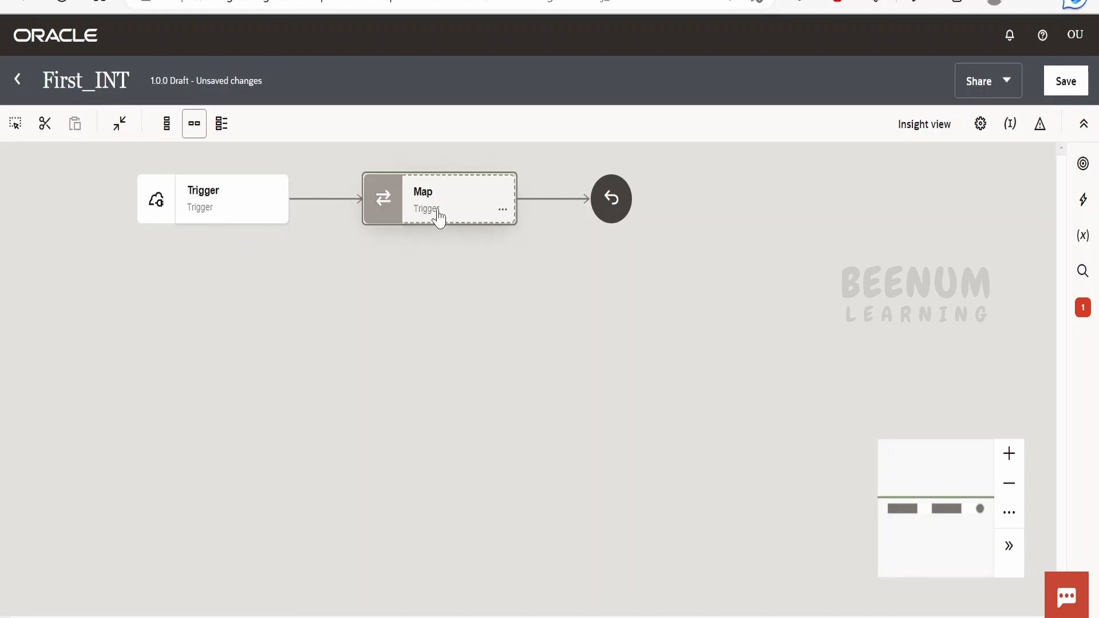
click(503, 210)
click(530, 253)
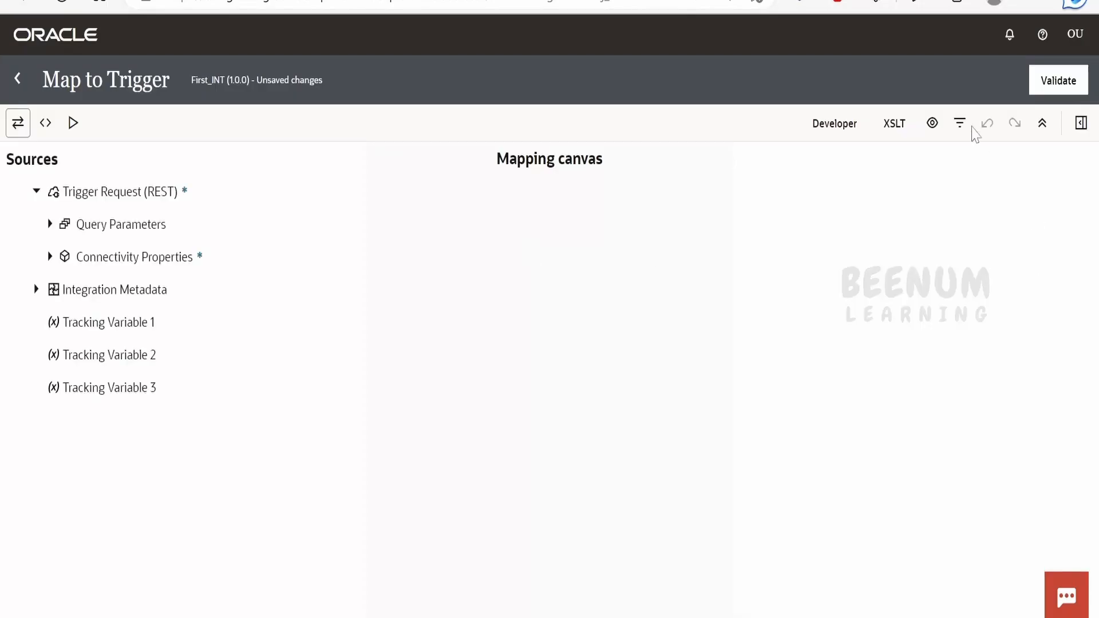
Turn on XSLT mode in the mapper and map the Name query parameter to Greeting in the Response Wrapper
click(892, 132)
click(845, 133)
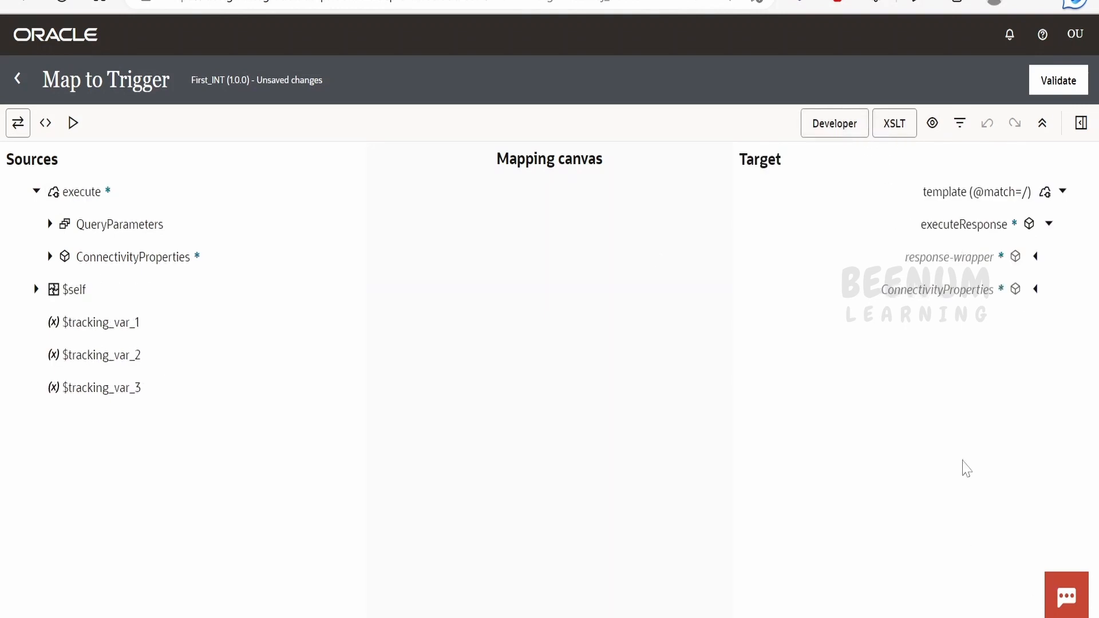
click(1035, 257)
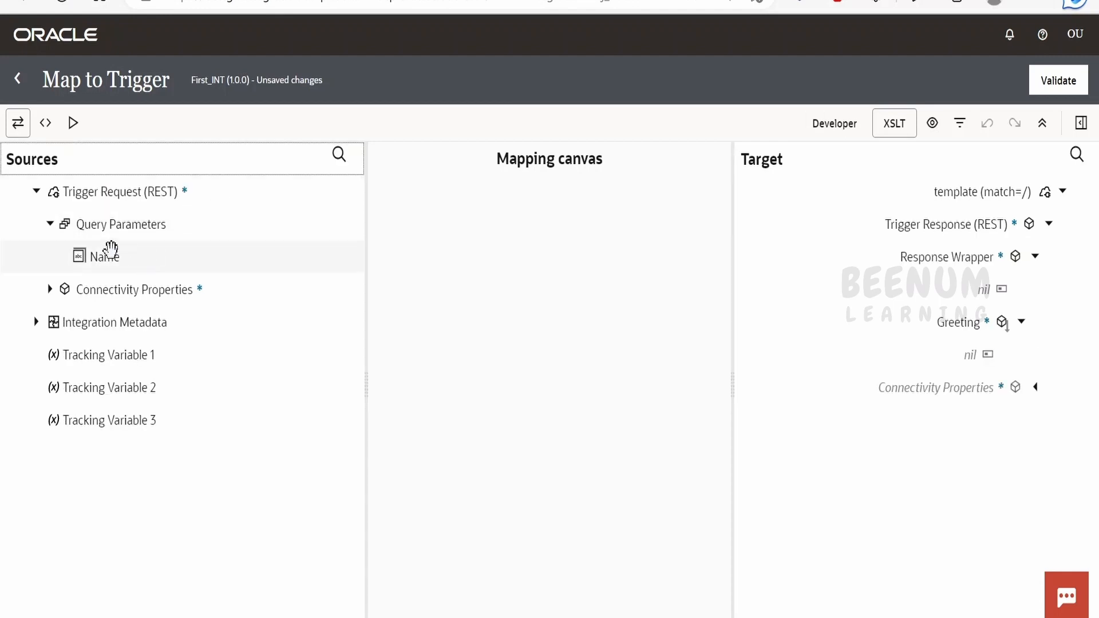
drag(111, 250, 962, 324)
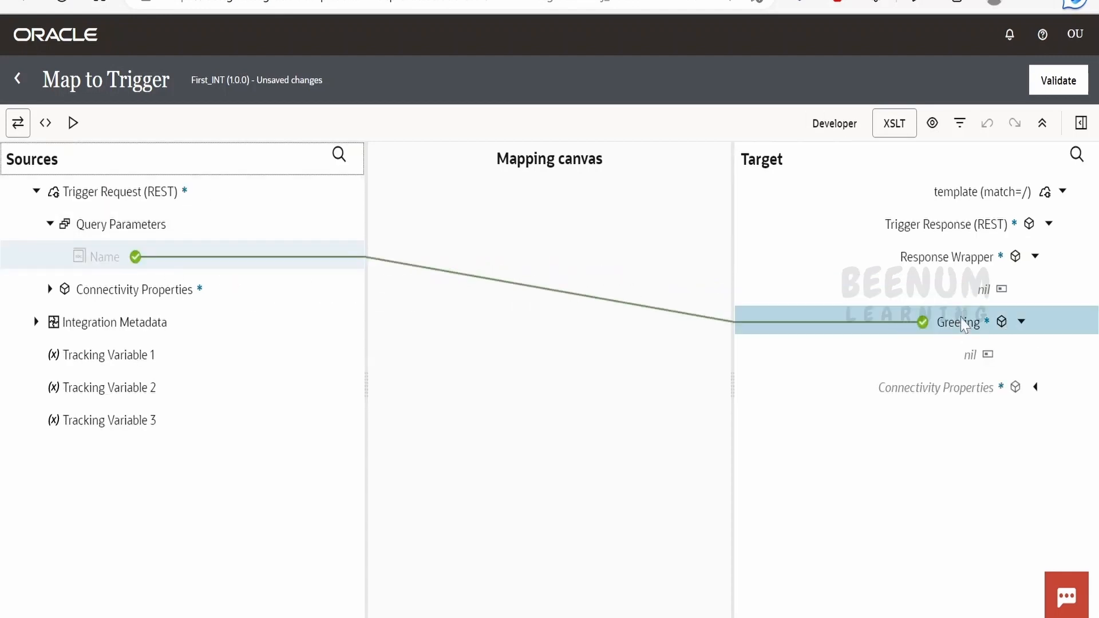
Switch the Greeting expression to its technical path form and insert the concat String function into it
click(1056, 513)
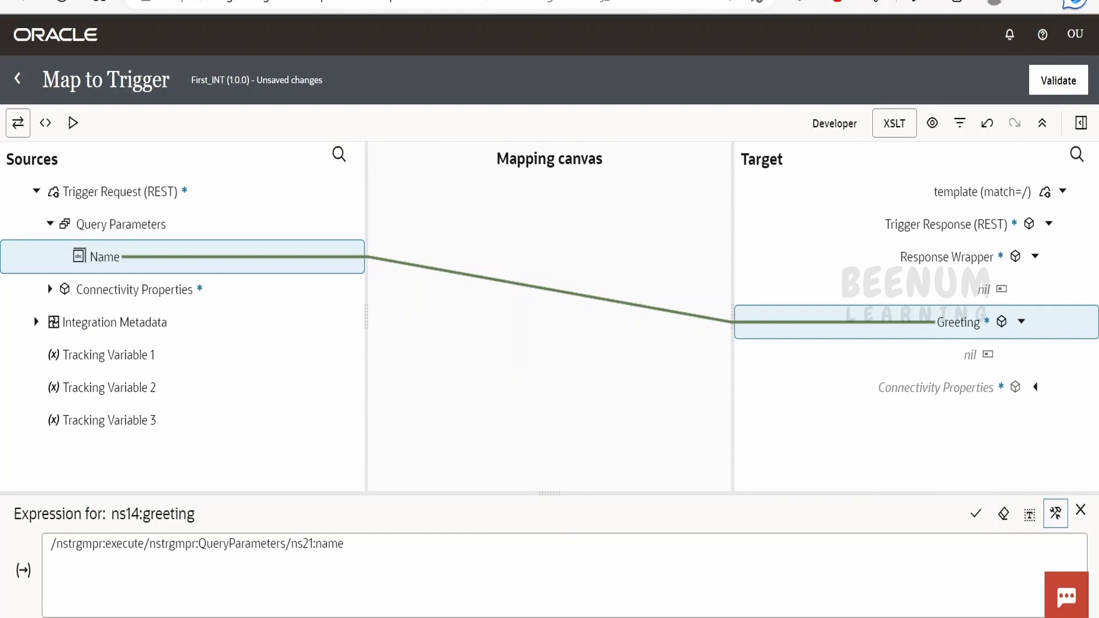
click(1081, 123)
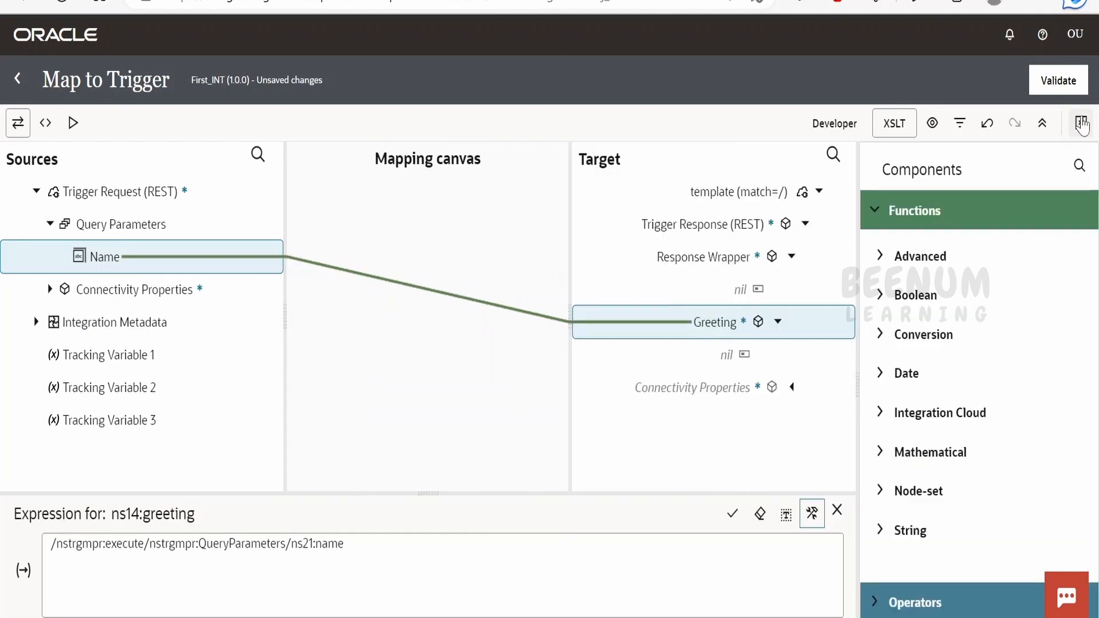
click(885, 531)
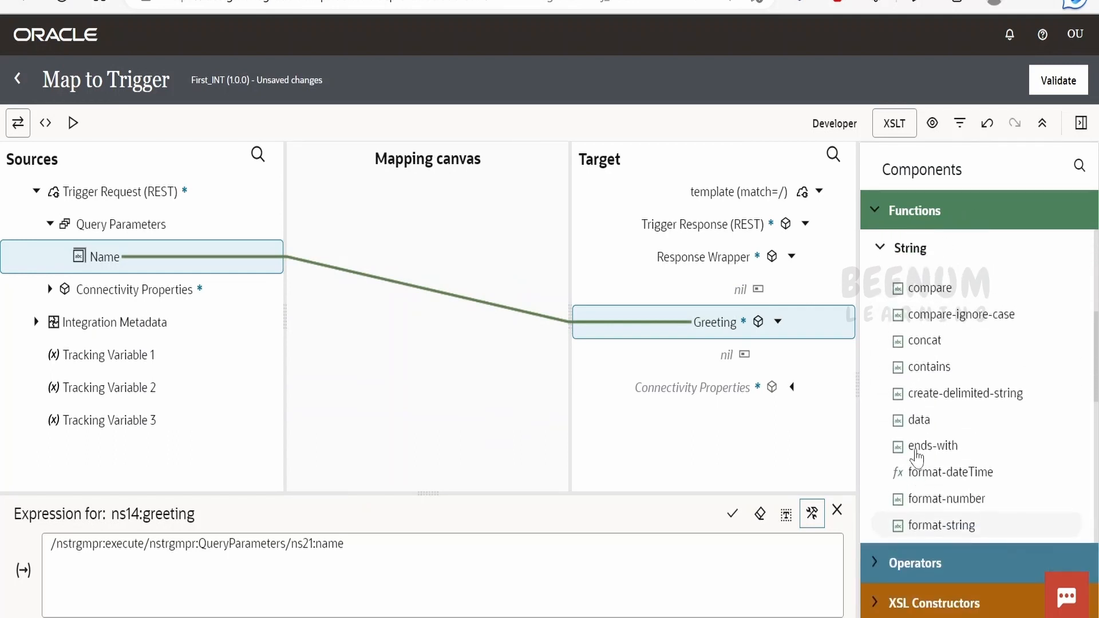
drag(925, 338, 55, 568)
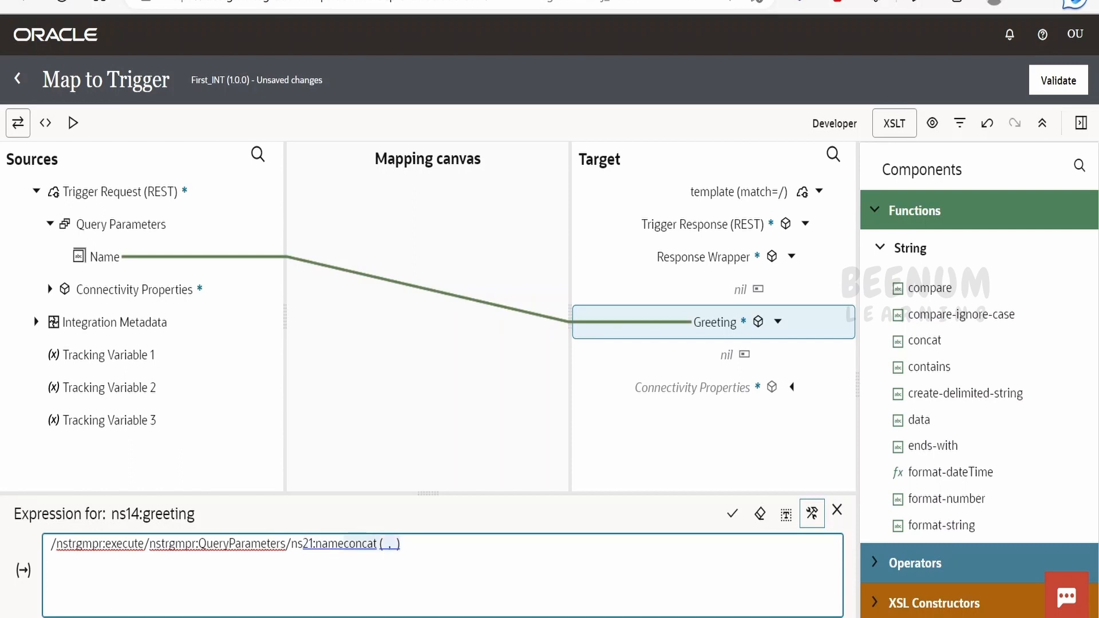
Rearrange the Greeting expression so that concat ( precedes the name path, making the path the function's first argument
key(Delete)
key(Delete)
key(Delete)
key(Delete)
key(Delete)
key(Delete)
key(Delete)
key(Delete)
click(347, 544)
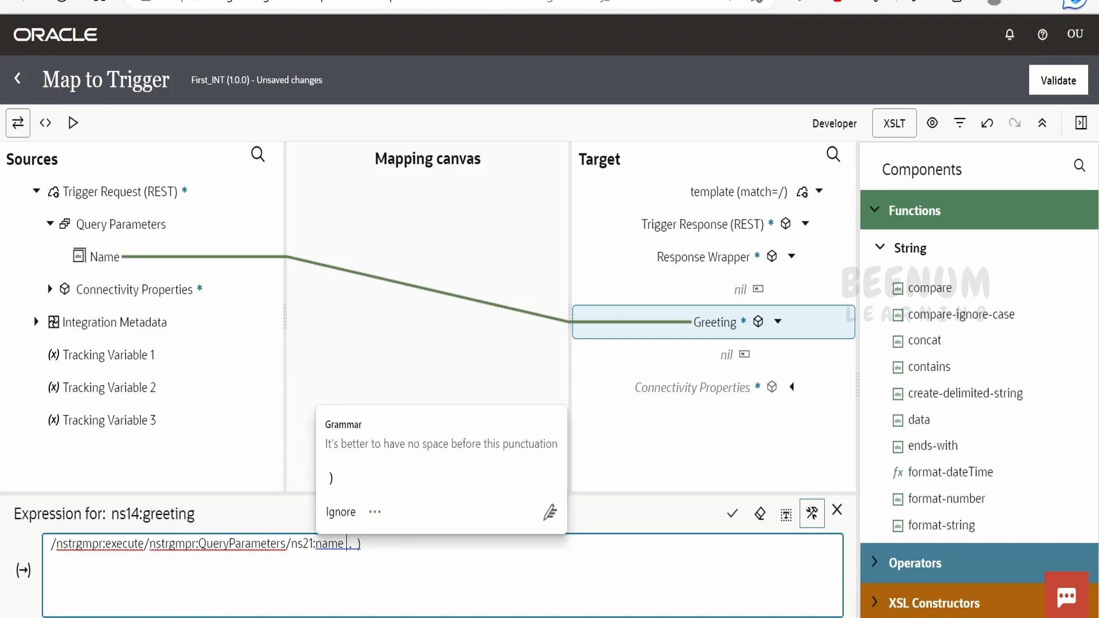
click(52, 544)
text(concat ()
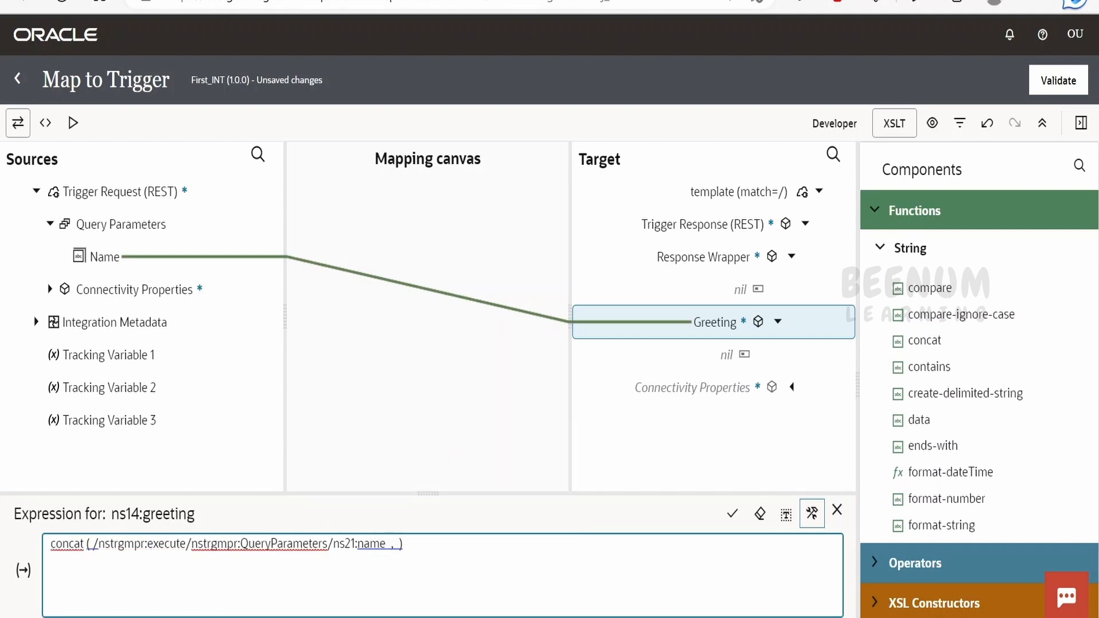
key(Delete)
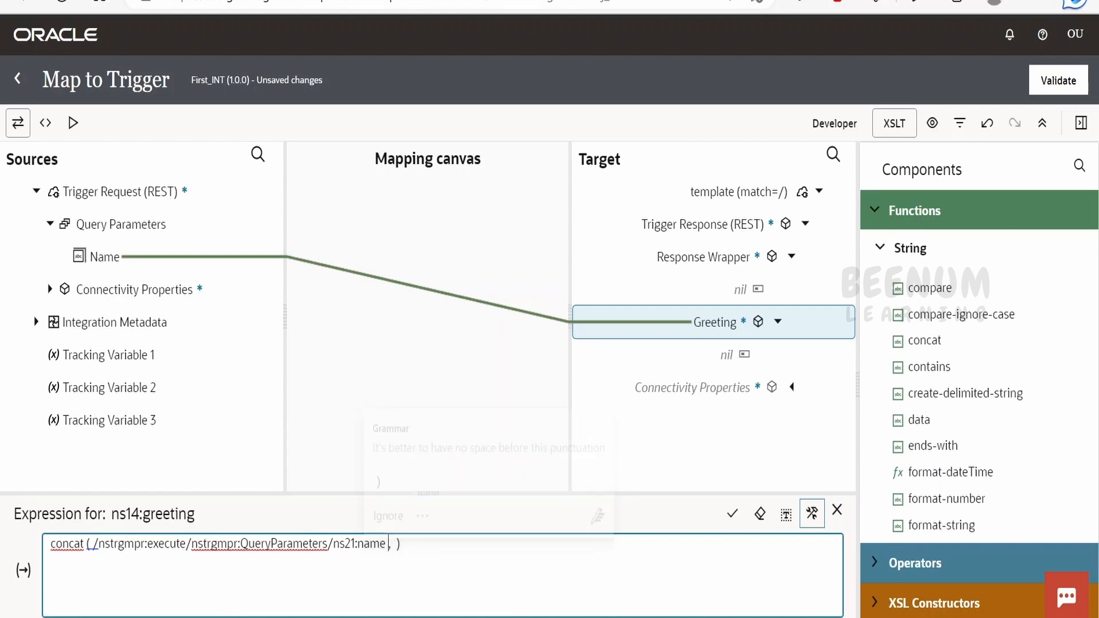
Enter '!!! Have a nice day' as the concat argument following the name path
click(398, 544)
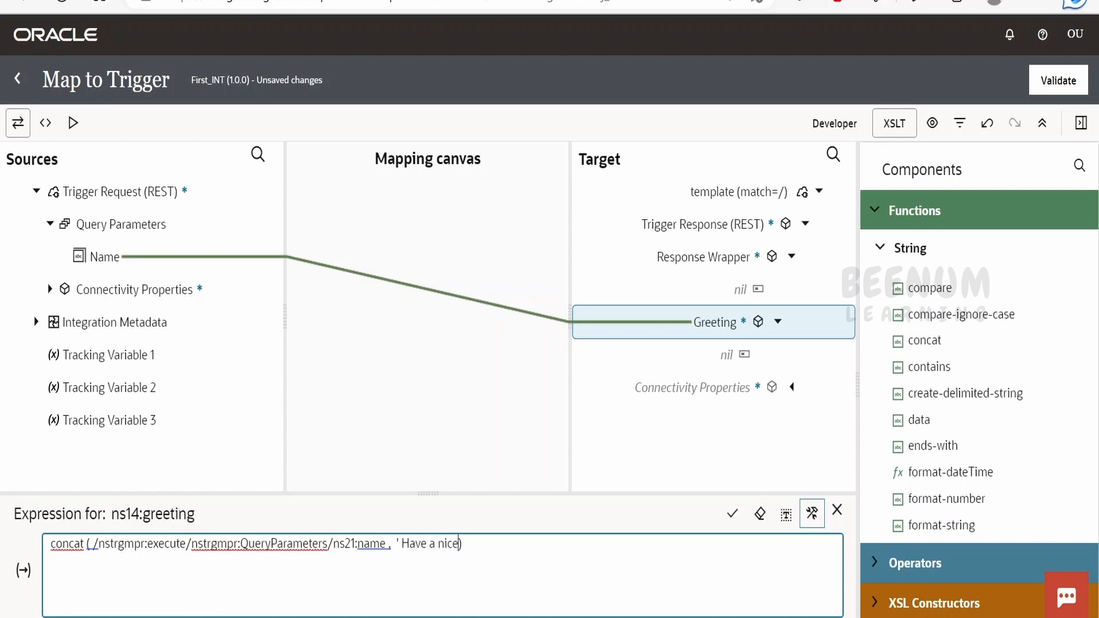
text(day)
text(!!!)
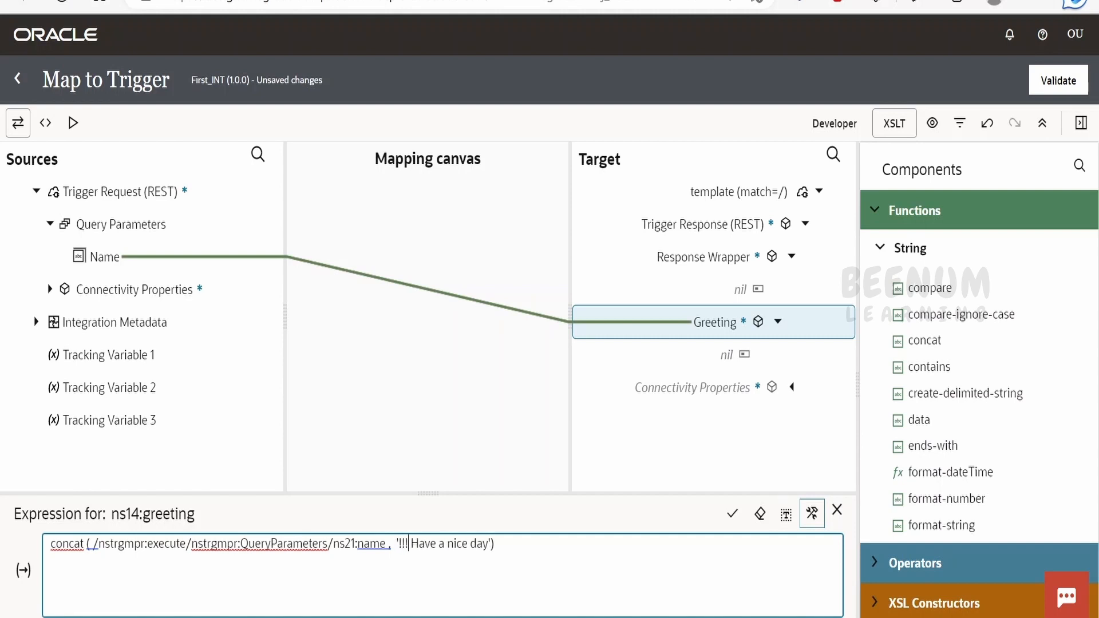
Insert 'Hello ' as the first concat argument before the name path and save the Greeting expression
click(93, 544)
text('Hell)
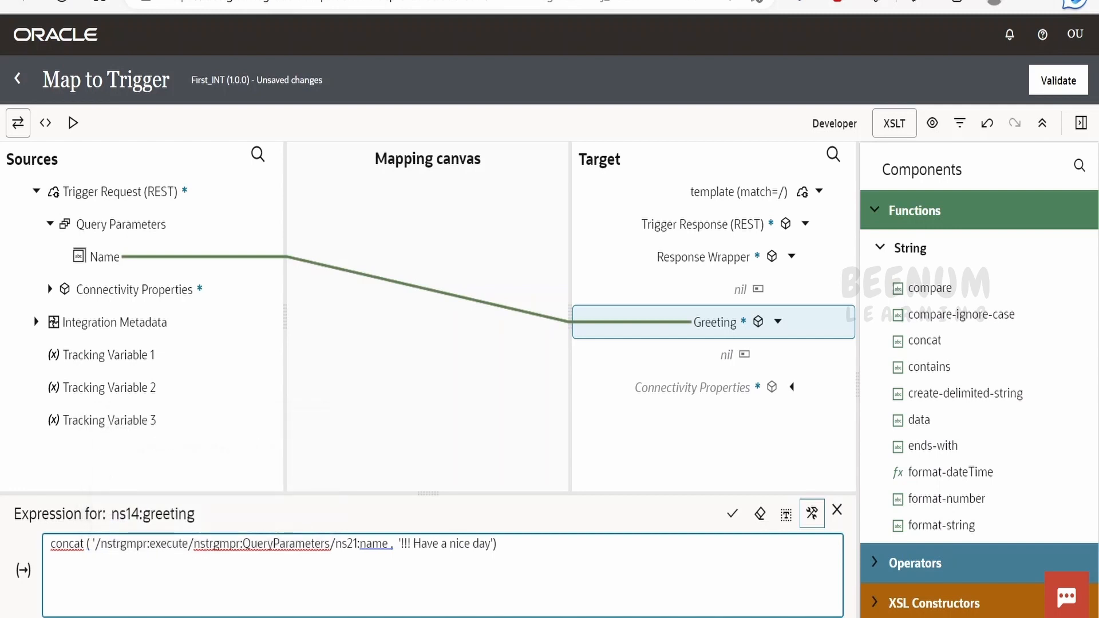
text(o ',)
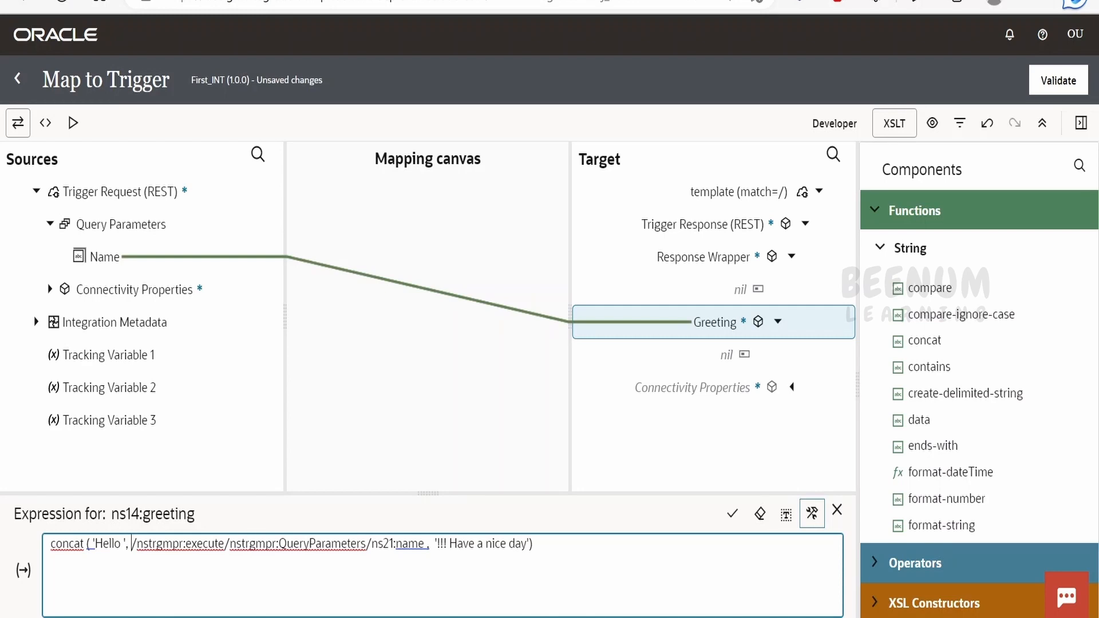
click(731, 515)
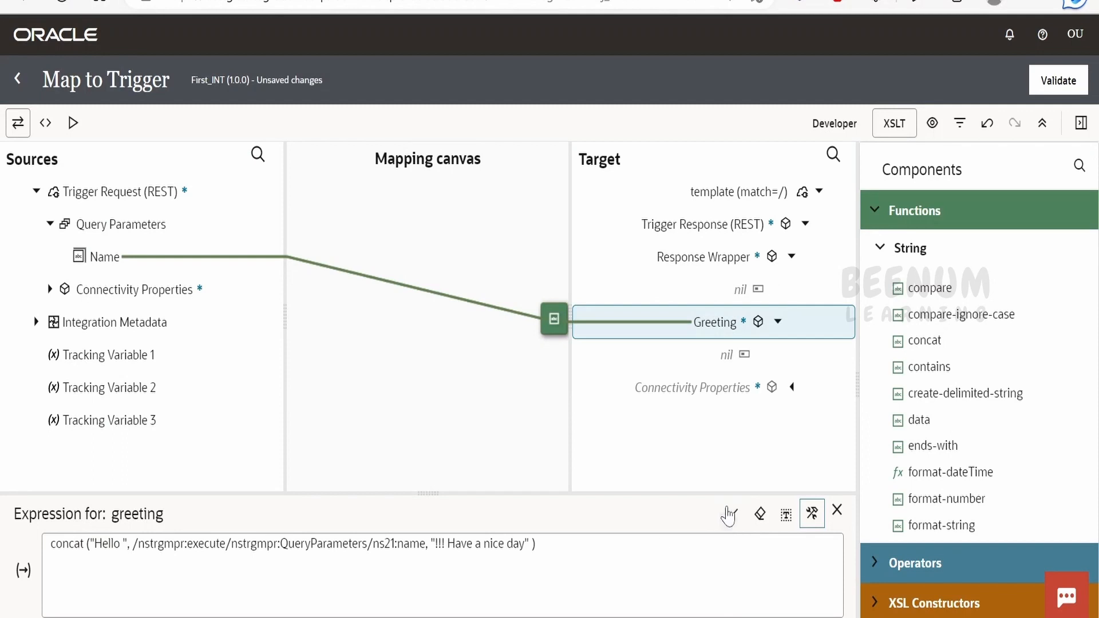
Close the expression editor and the function components, and open the mapping's test page
click(838, 511)
click(1081, 123)
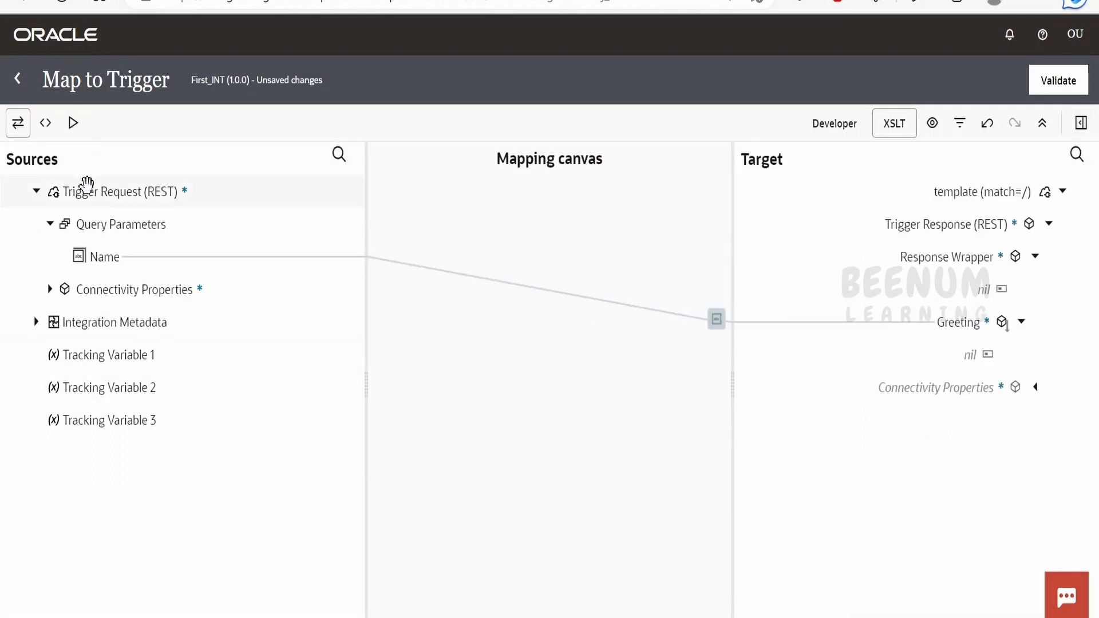
click(73, 124)
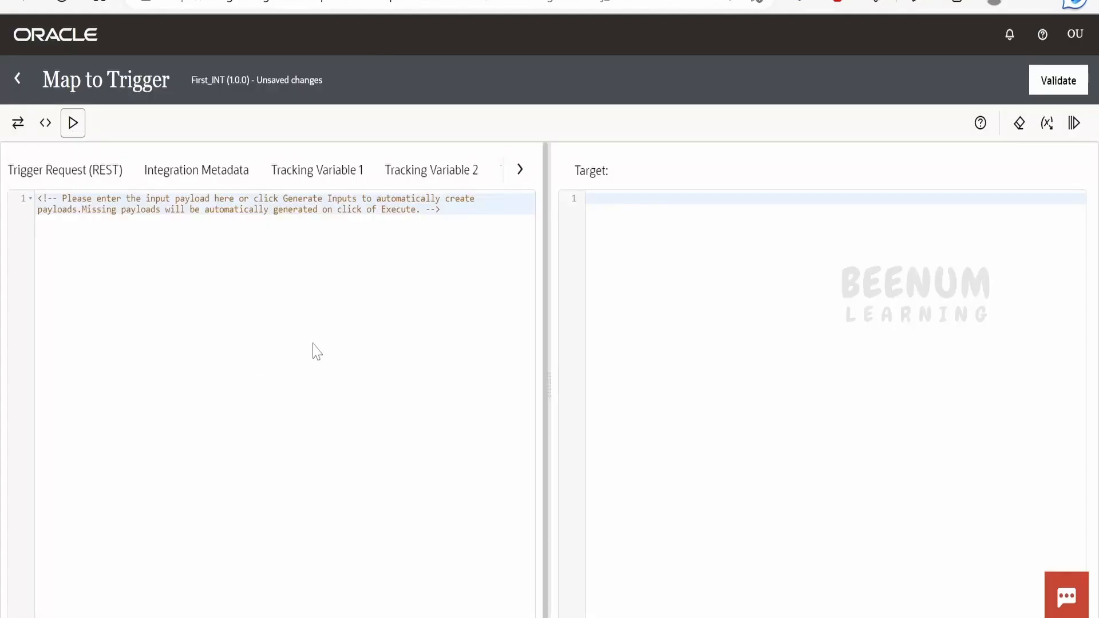
Generate the sample Trigger Request payload and delete its duplicate QueryParameters block and second name element
click(1050, 133)
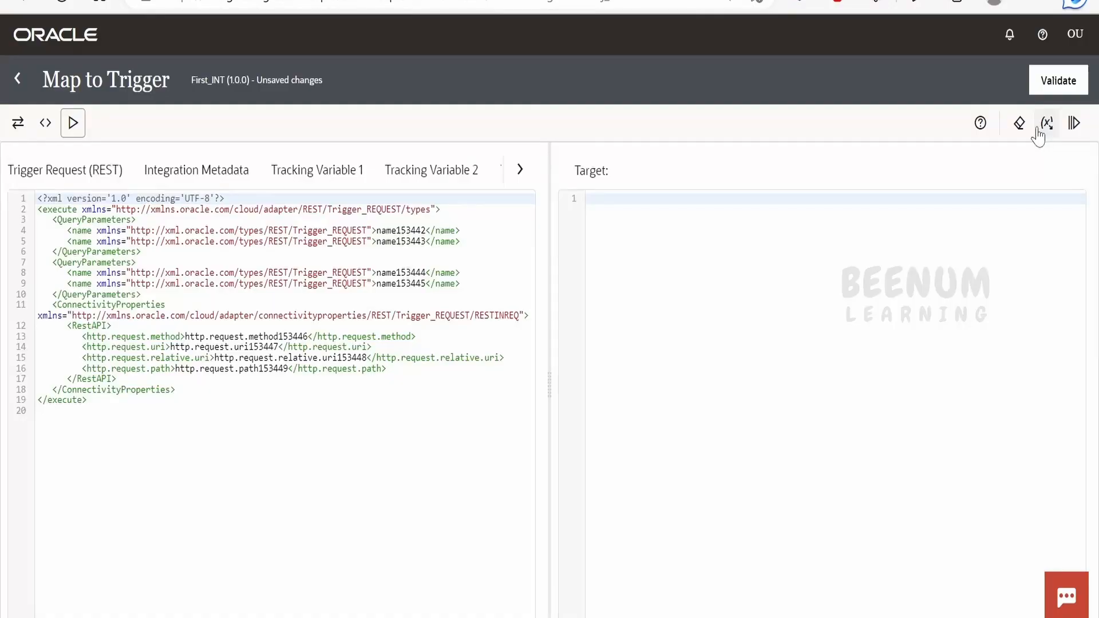
drag(41, 262, 140, 294)
key(BackSpace)
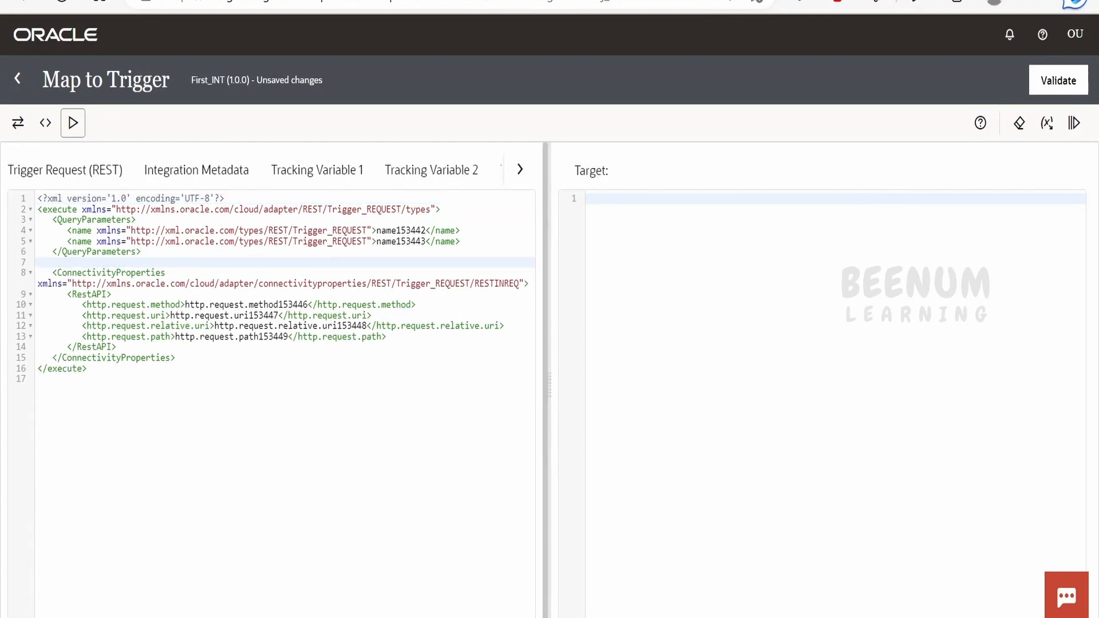
key(BackSpace)
drag(460, 241, 37, 242)
key(BackSpace)
key(BackSpace)
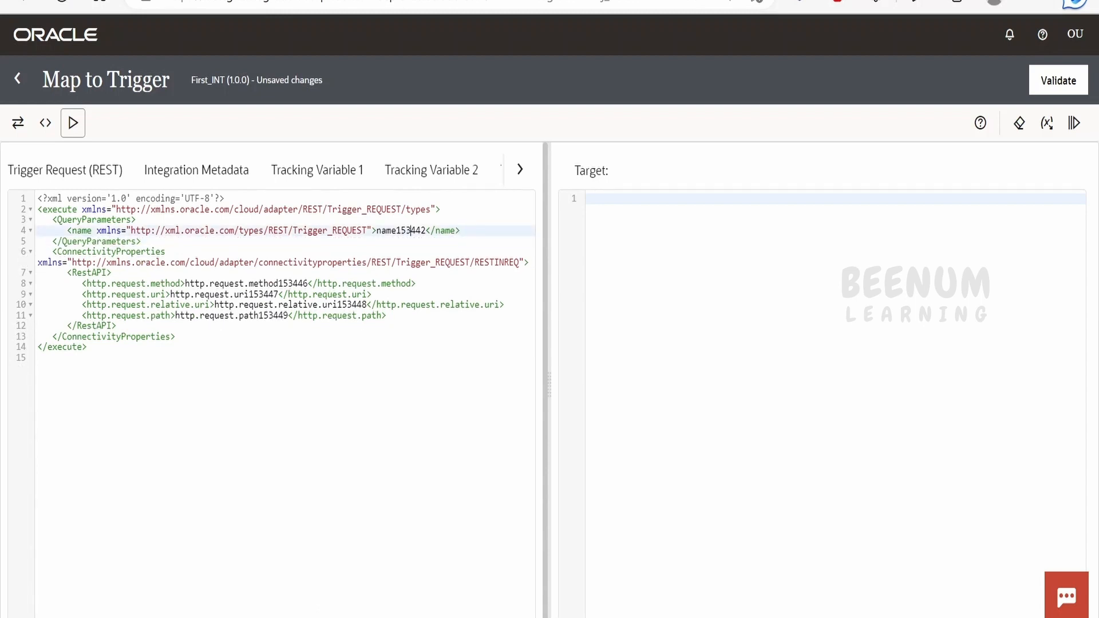
Set the name value in the test payload to 'beenum learning' and execute the mapping test
double_click(411, 230)
text(beenum )
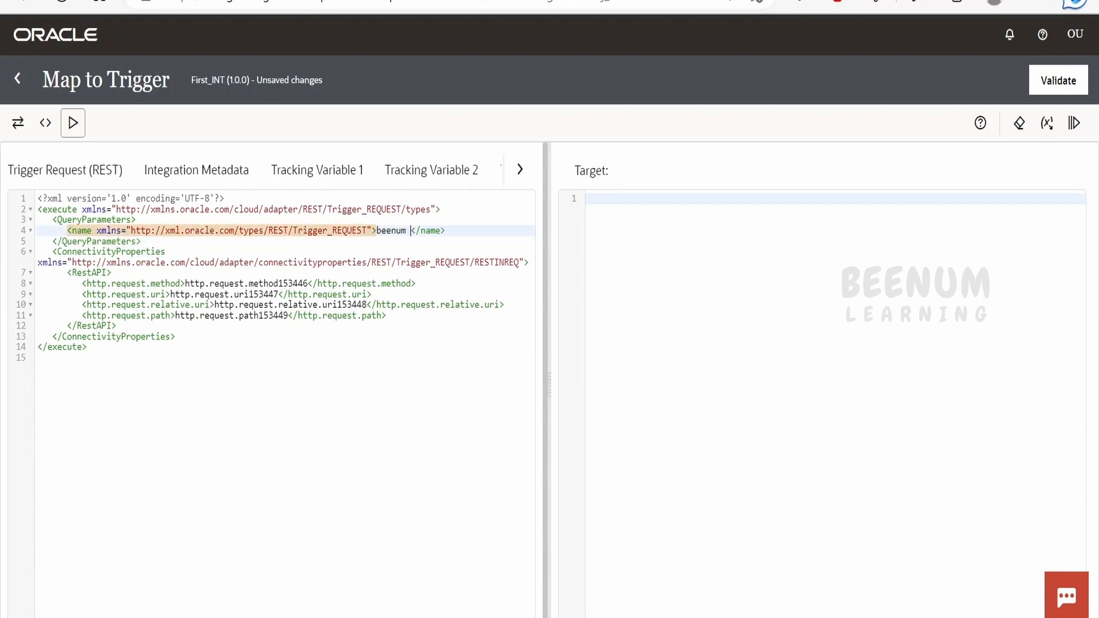
text(learning)
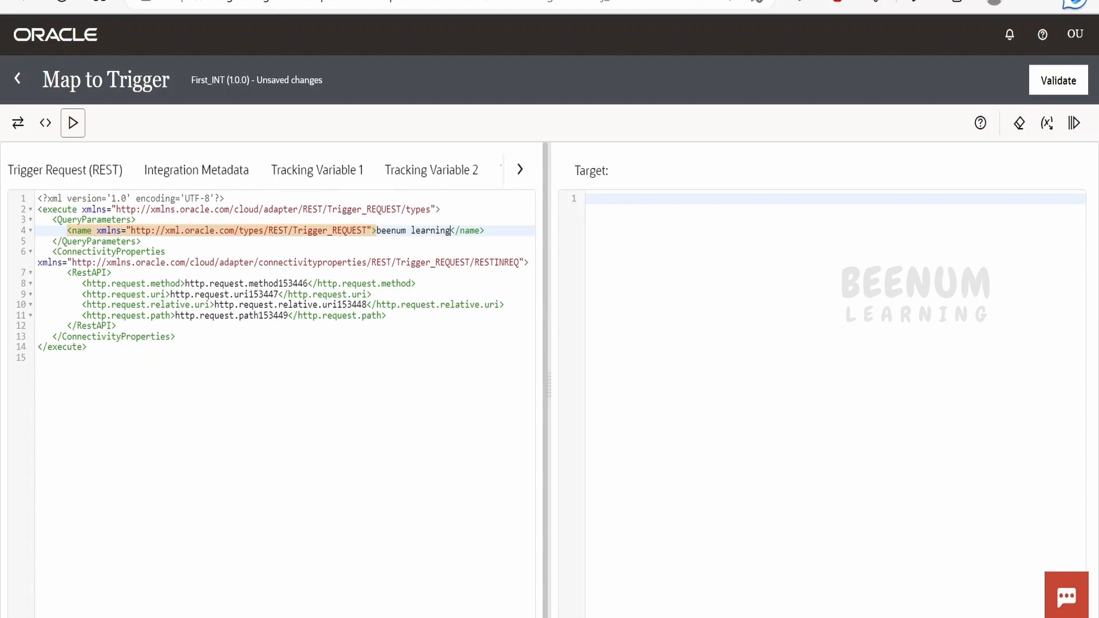
click(1076, 125)
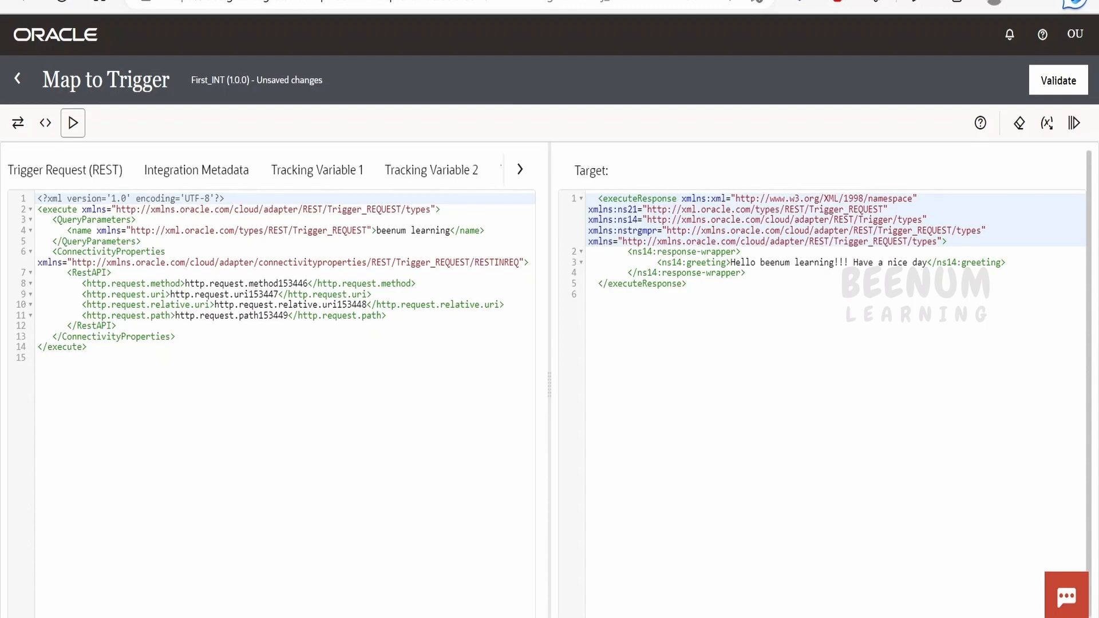
Validate the Map to Trigger mapping and return to the integration canvas
click(1057, 83)
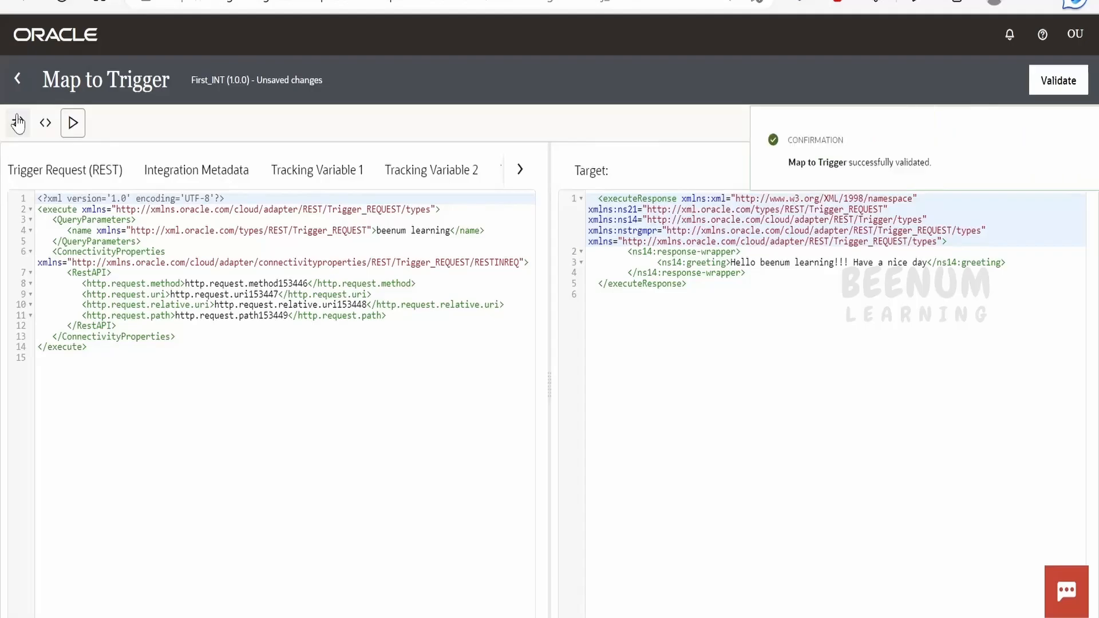
click(17, 79)
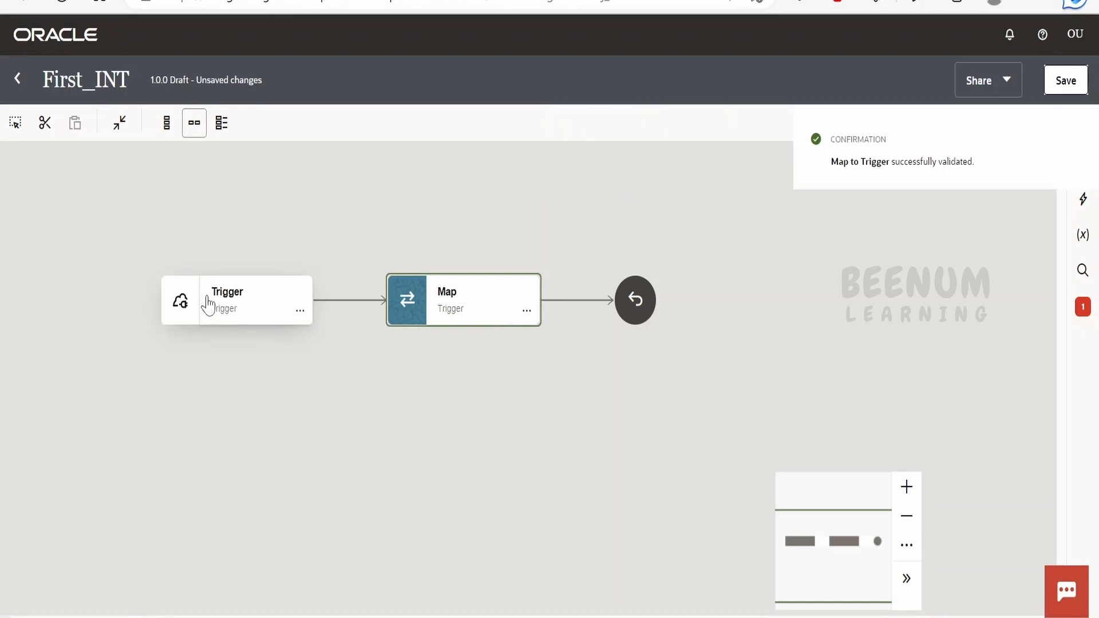
Assign the name query parameter from the input sources as the primary business identifier of the integration
mouse_move(208, 305)
mouse_move(391, 304)
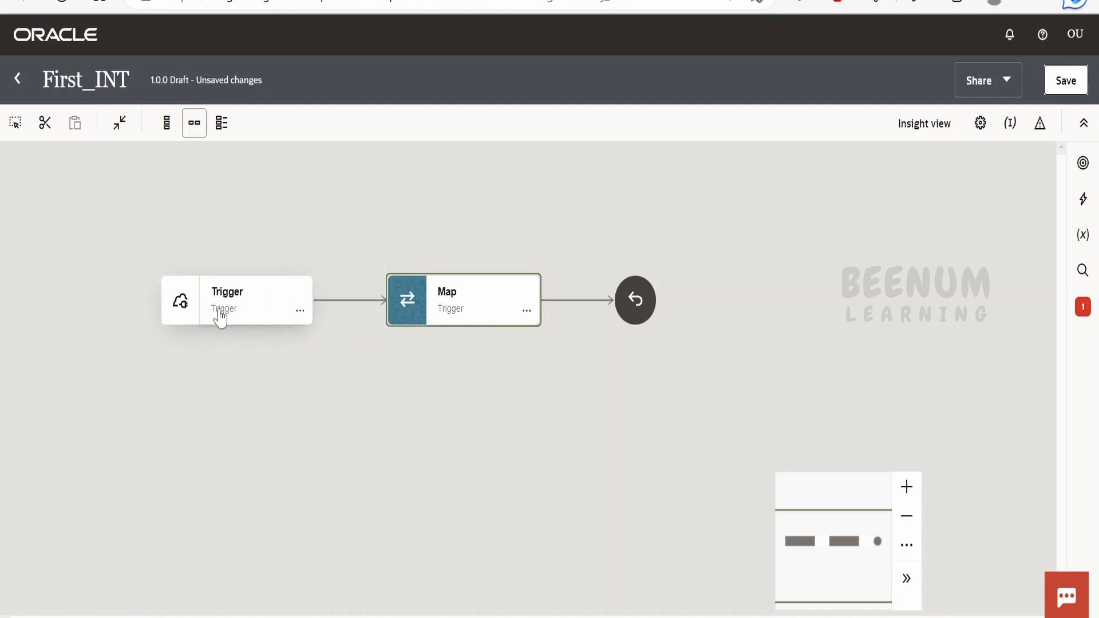
click(1011, 126)
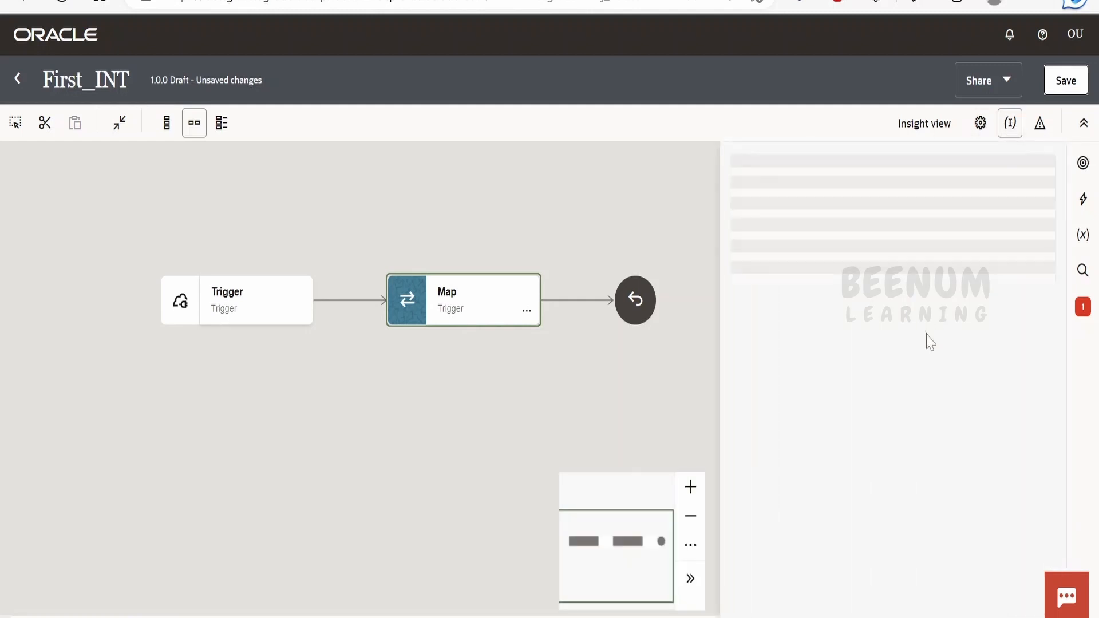
scroll(935, 350, down, 1)
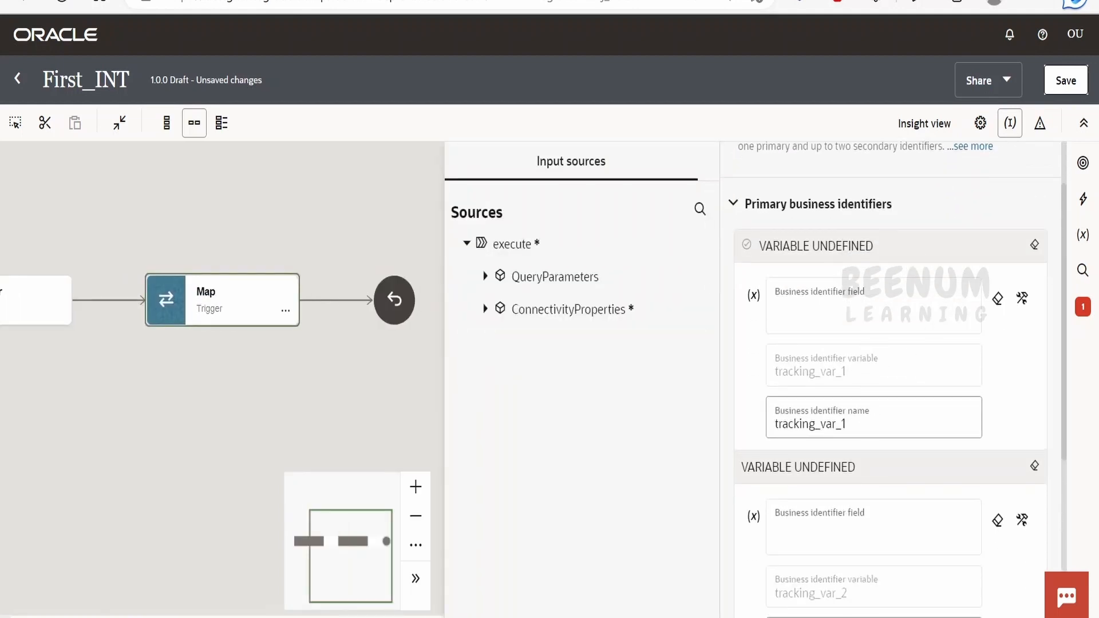
click(485, 277)
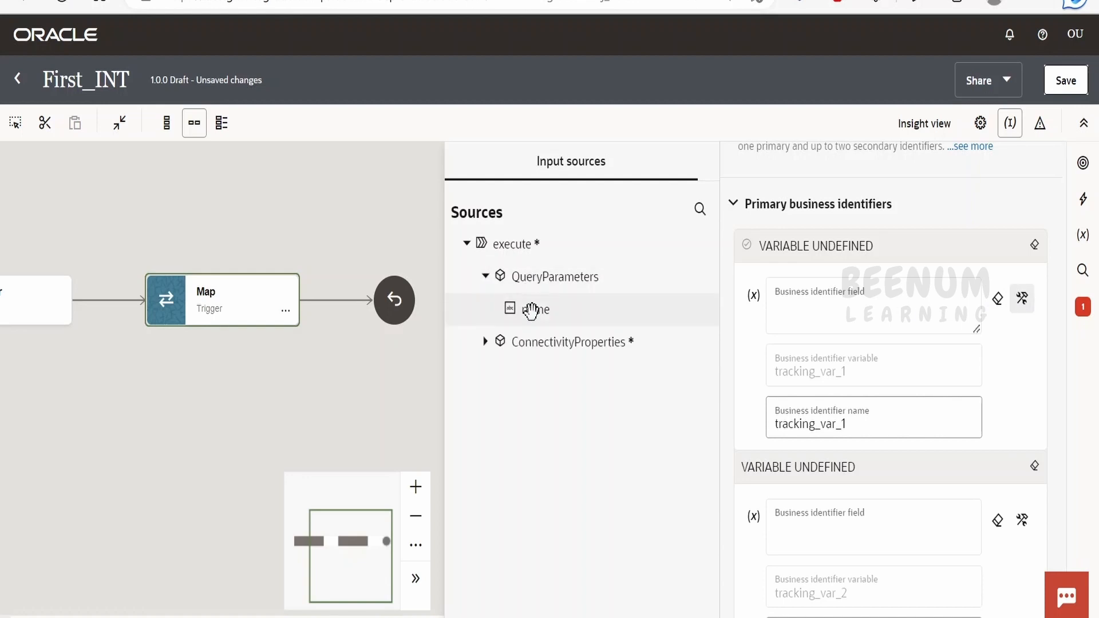
drag(528, 310, 808, 318)
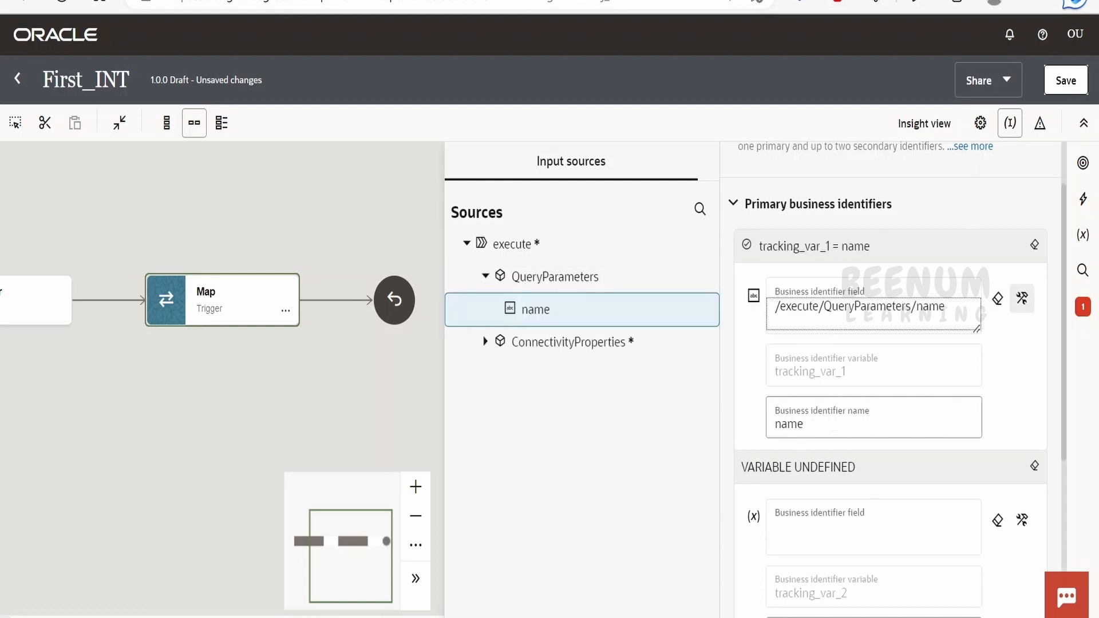
scroll(849, 440, down, 5)
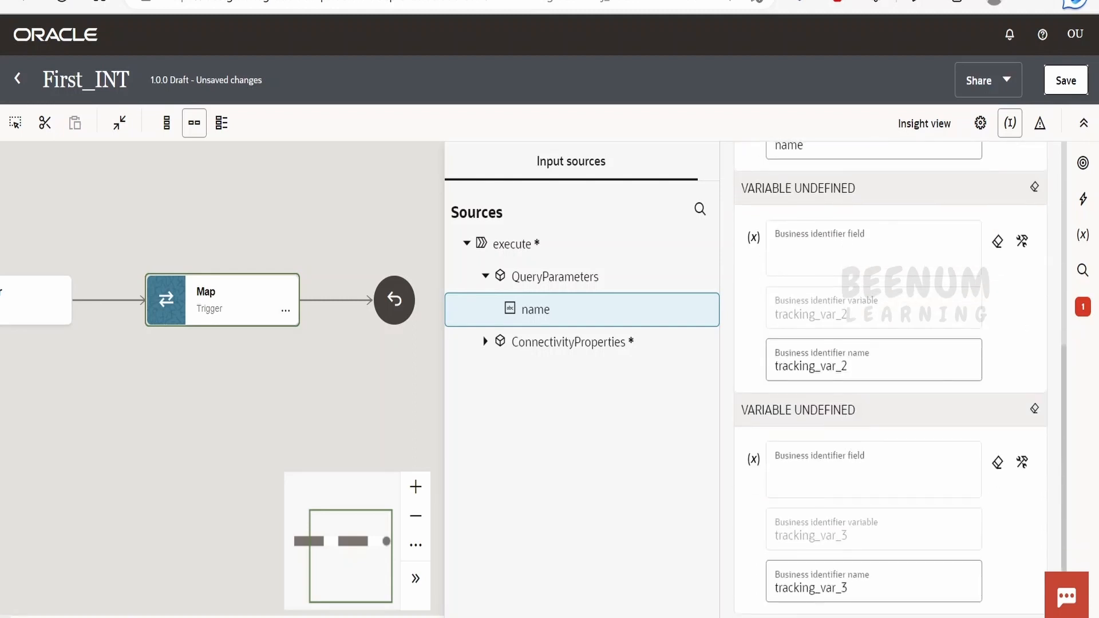
scroll(854, 514, up, 6)
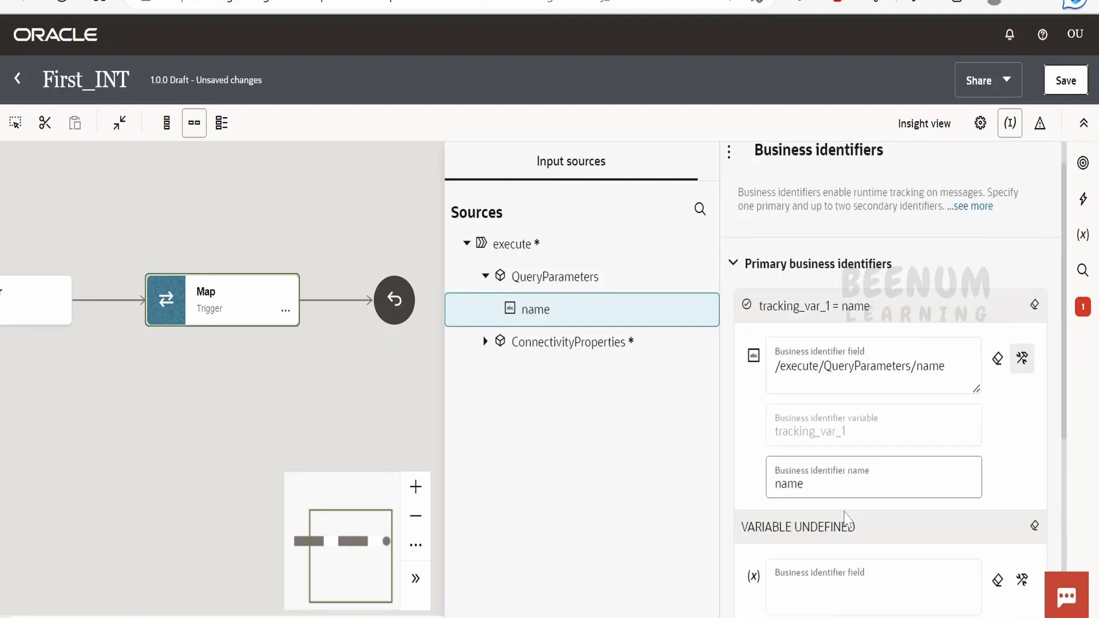
Save the integration, close the business identifiers and return to the integrations list
click(1069, 83)
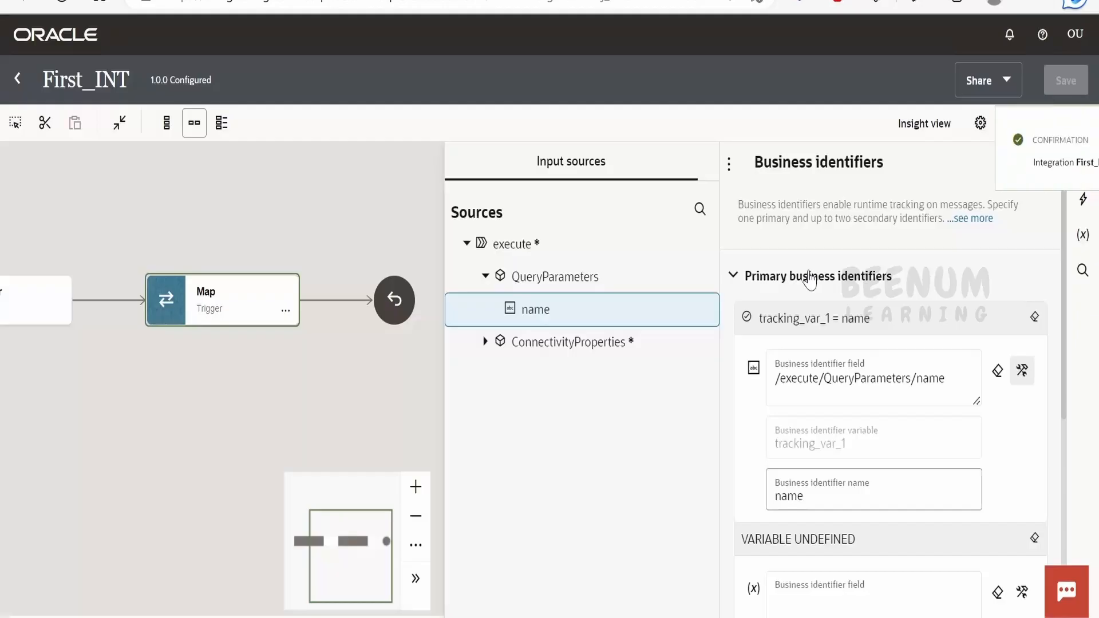
click(323, 200)
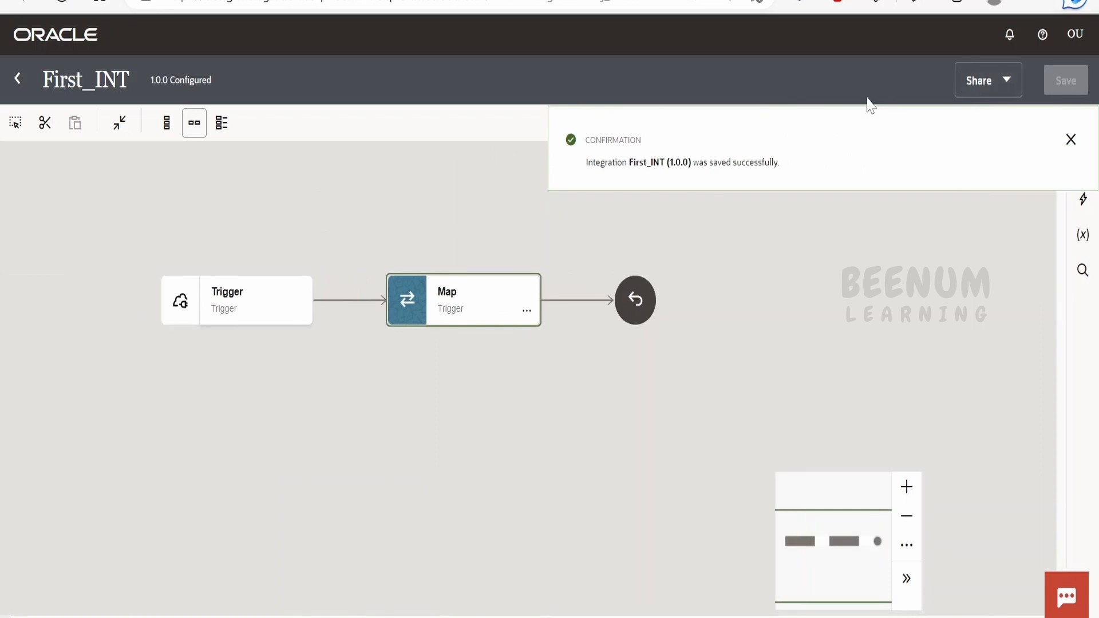
click(18, 78)
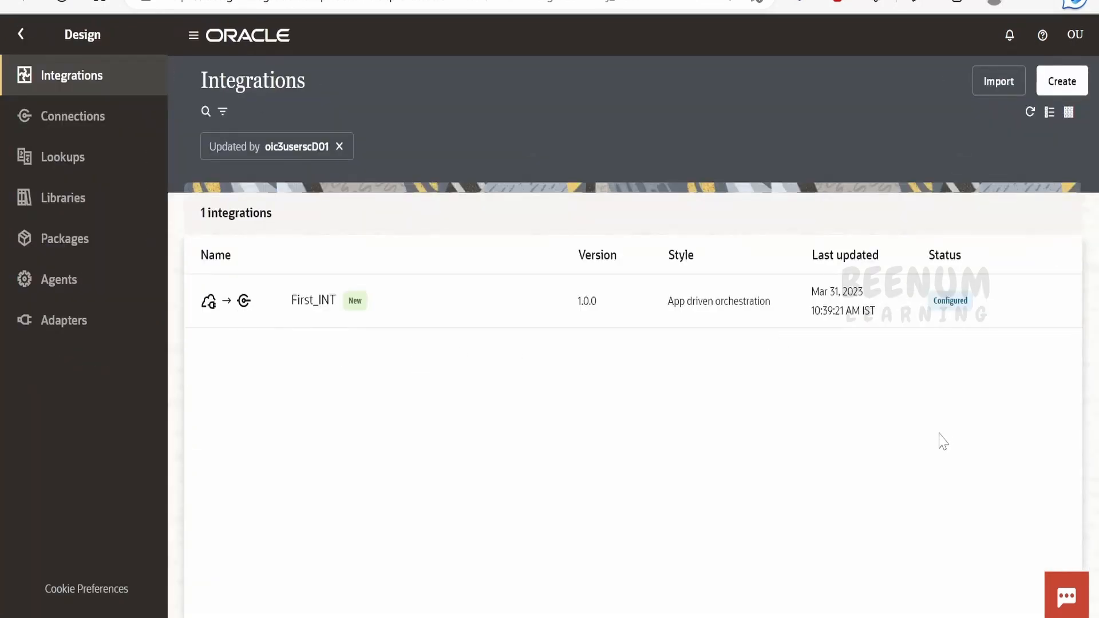
Open the activation settings for the First_INT integration
mouse_move(993, 312)
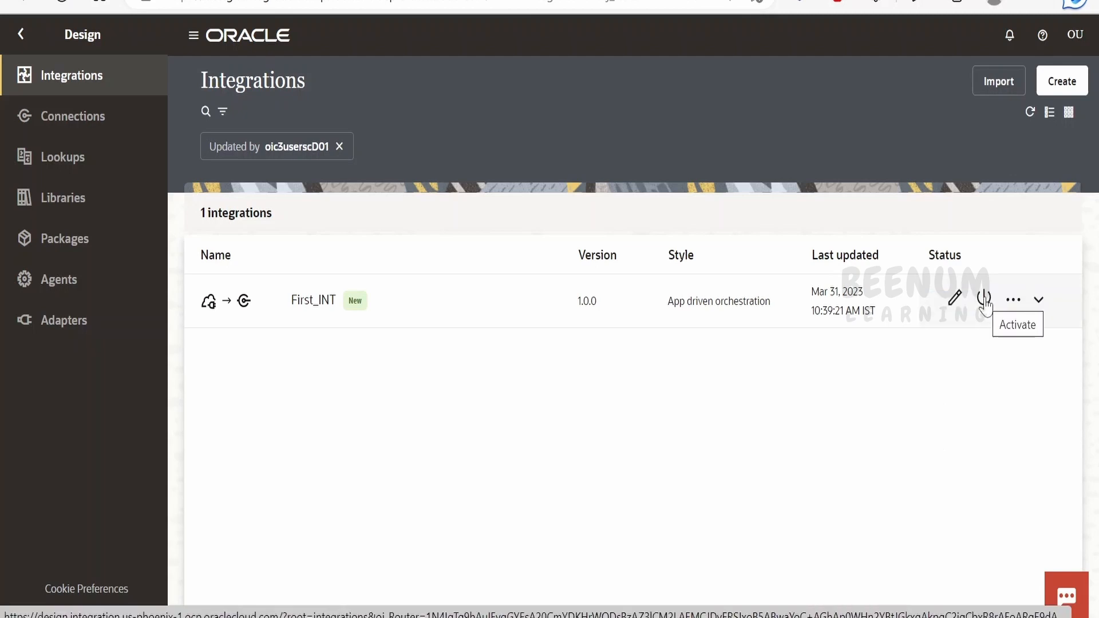
click(985, 299)
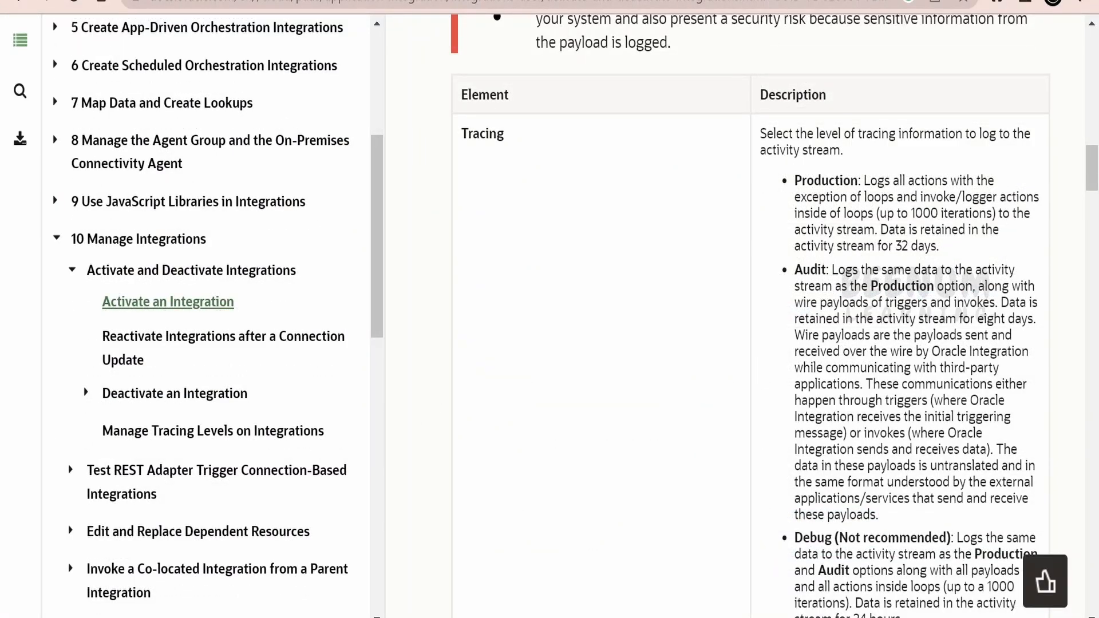
Switch to the Oracle documentation page 'Activate an Integration' and review the Production, Audit and Debug tracing levels, including logged payloads and data retention
scroll(681, 506, down, 2)
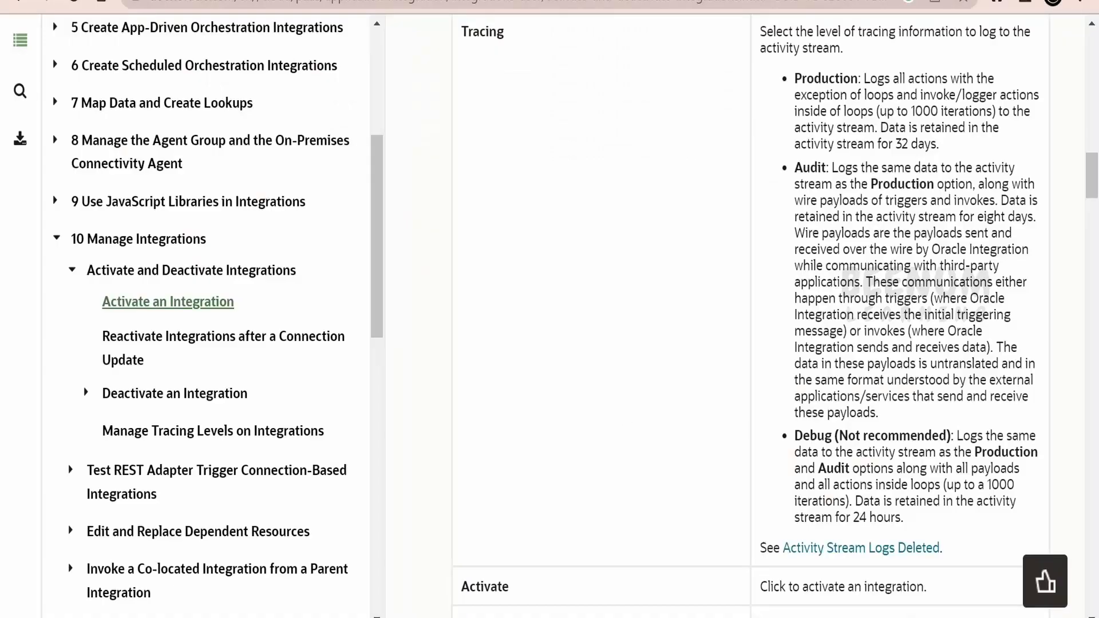
scroll(775, 316, up, 2)
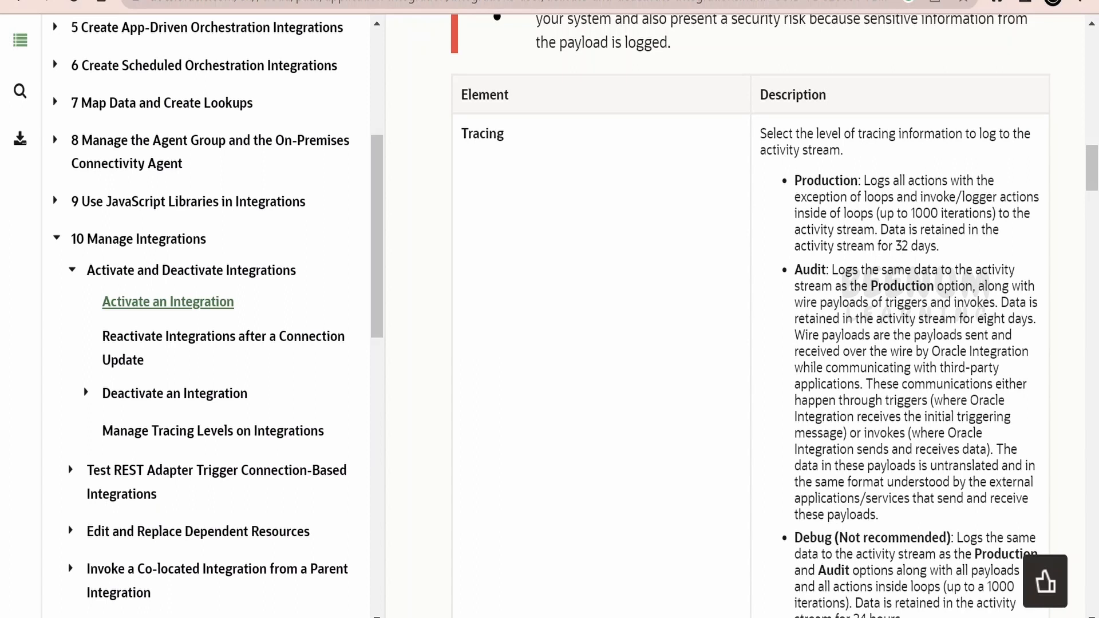
scroll(744, 321, down, 2)
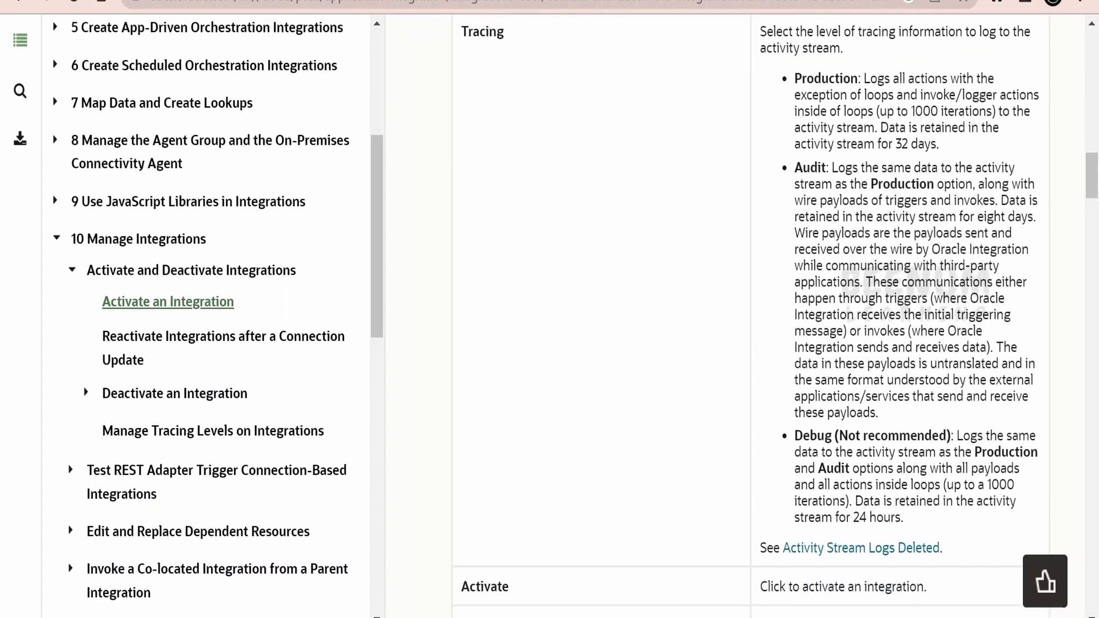
double_click(811, 168)
drag(795, 201, 890, 201)
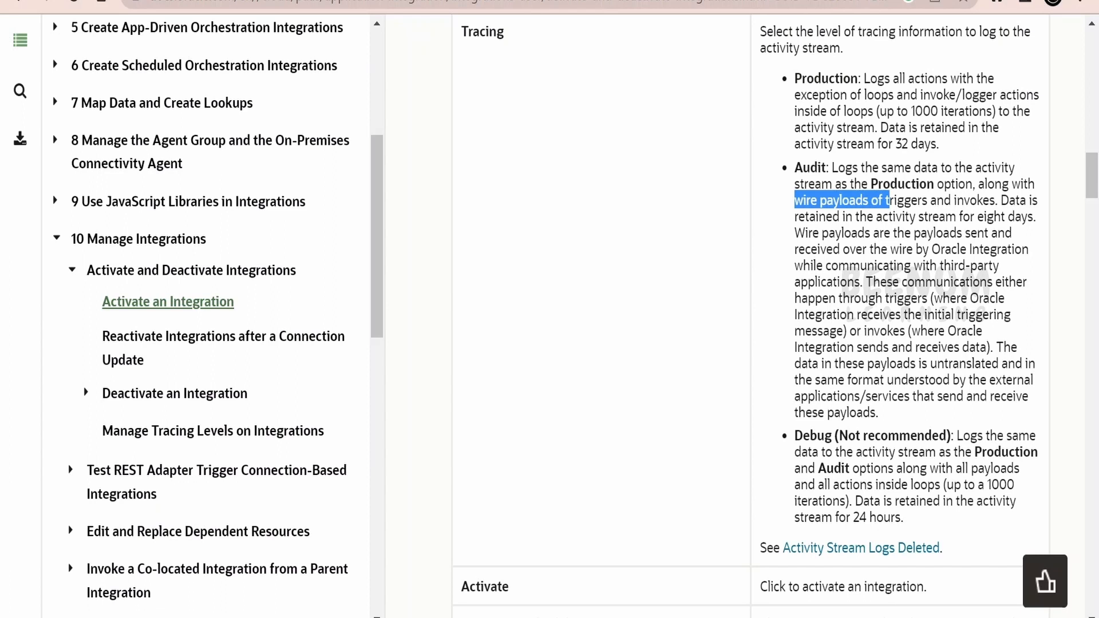
drag(945, 149, 894, 145)
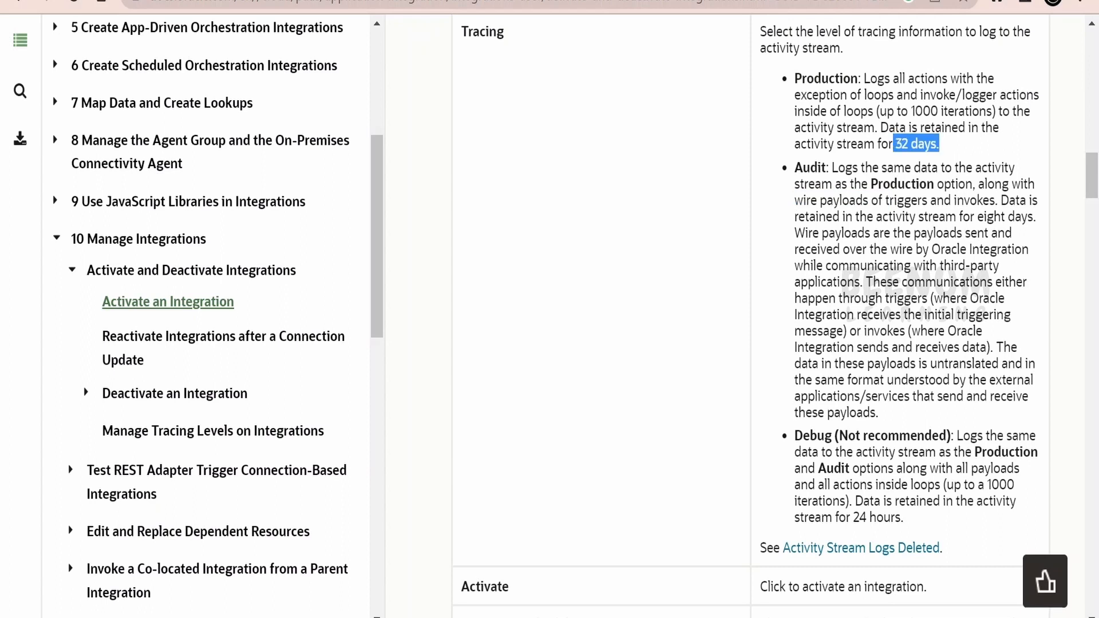
drag(1034, 218, 975, 218)
drag(795, 233, 906, 331)
scroll(905, 229, down, 2)
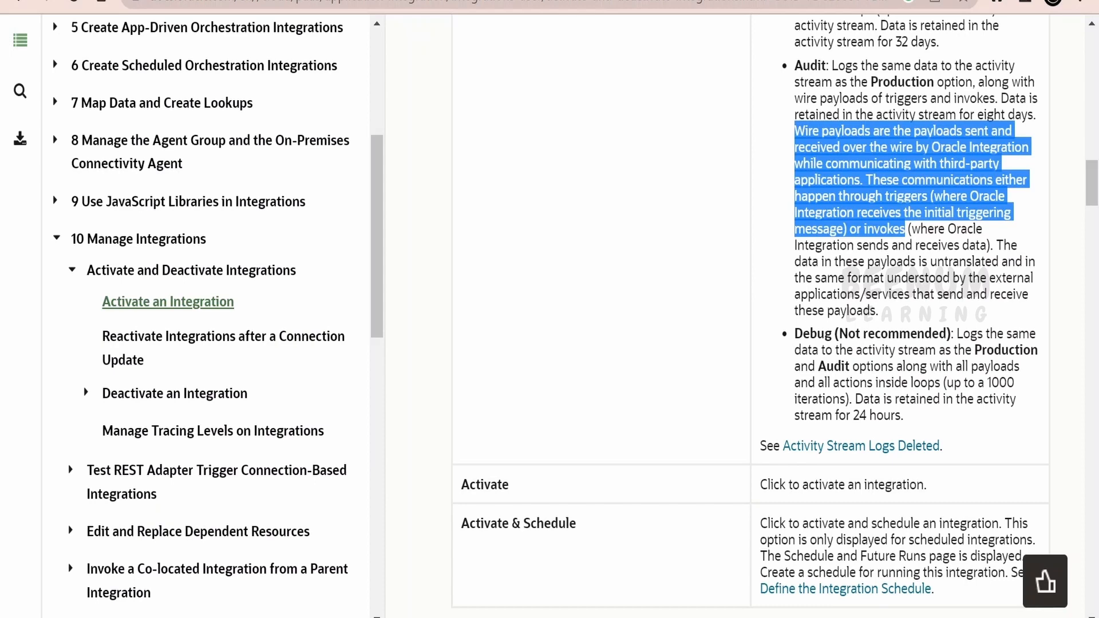
drag(903, 383, 947, 383)
scroll(735, 315, up, 3)
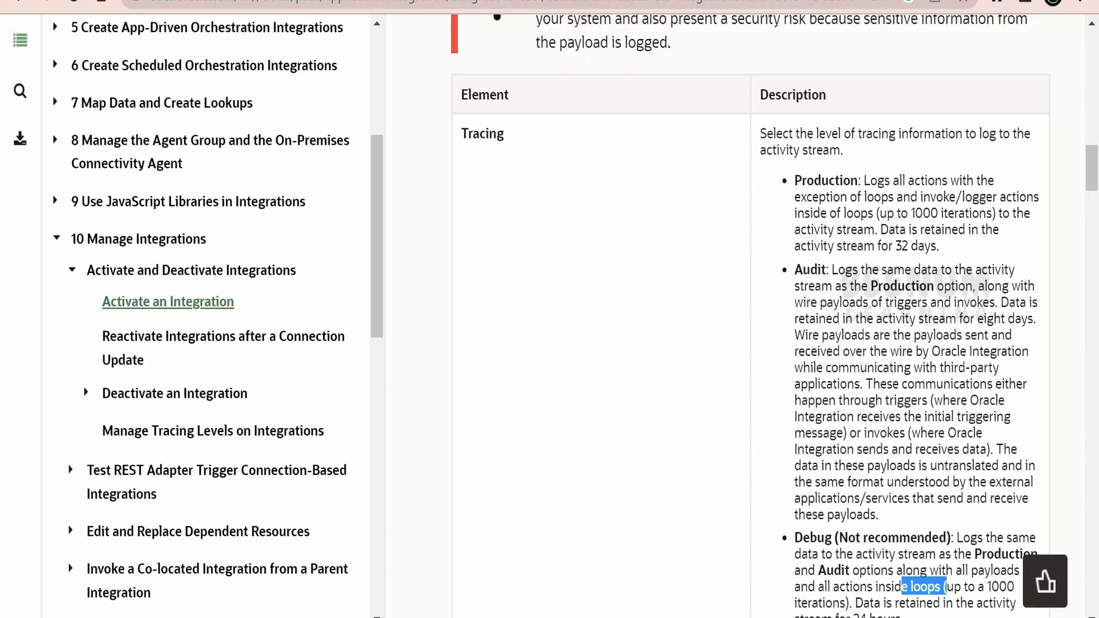
scroll(744, 315, down, 3)
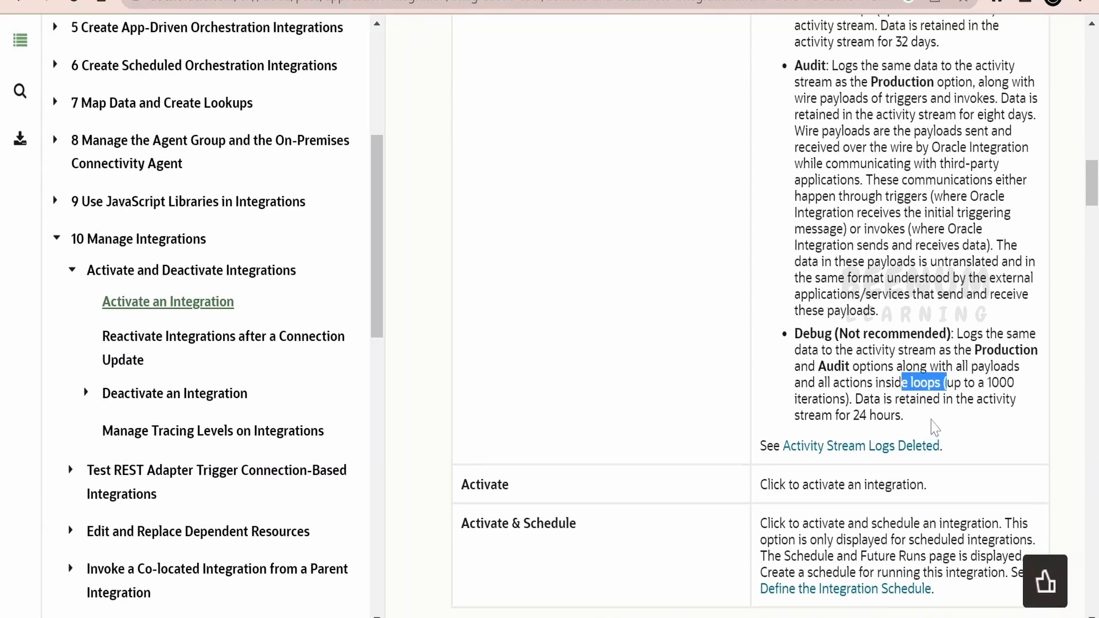
drag(852, 415, 903, 415)
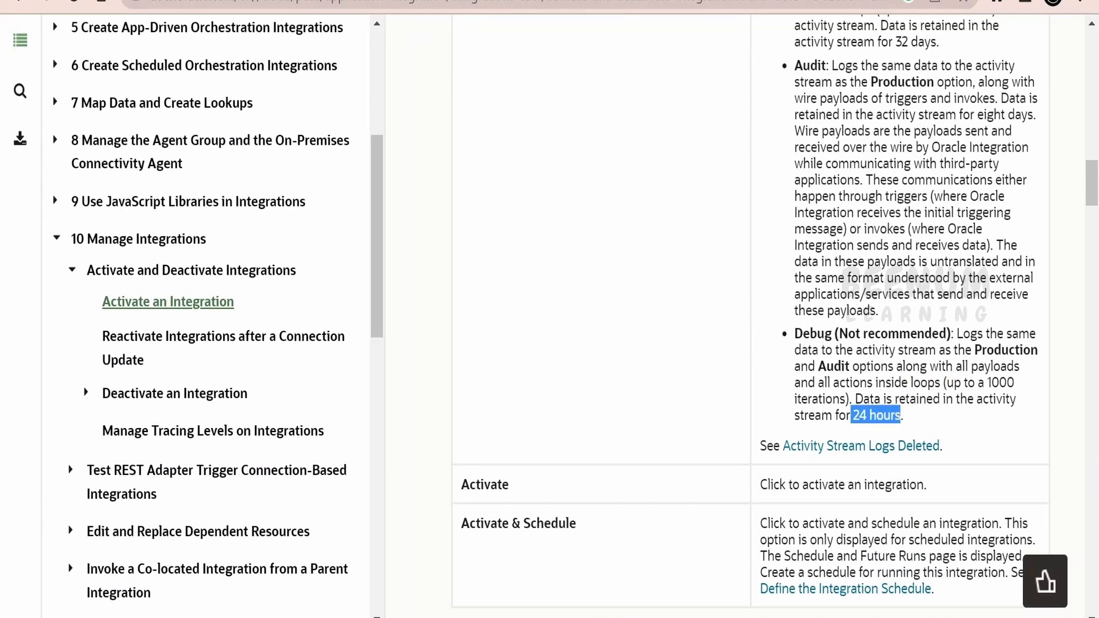
scroll(745, 315, up, 5)
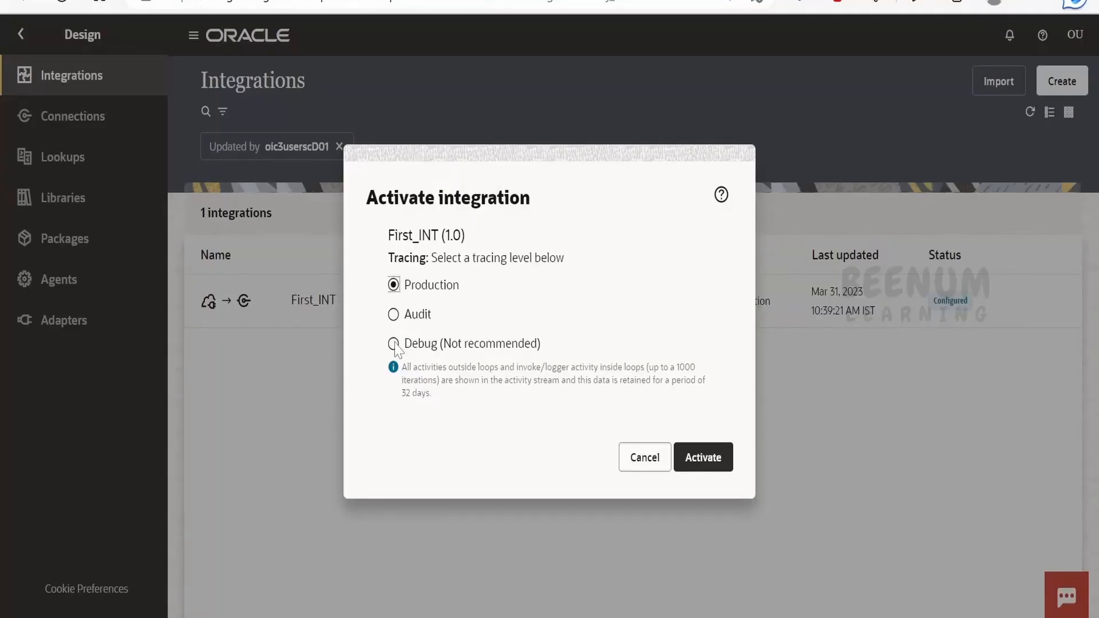
Activate First_INT with the Debug tracing level, dismiss the confirmation and refresh the integrations list
click(394, 345)
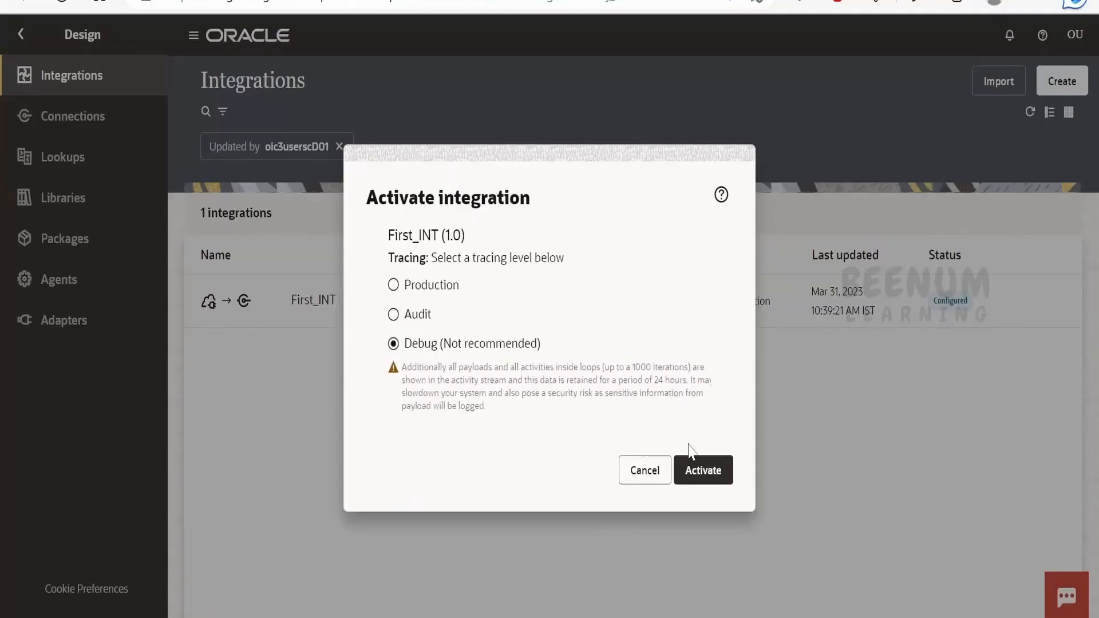
click(703, 480)
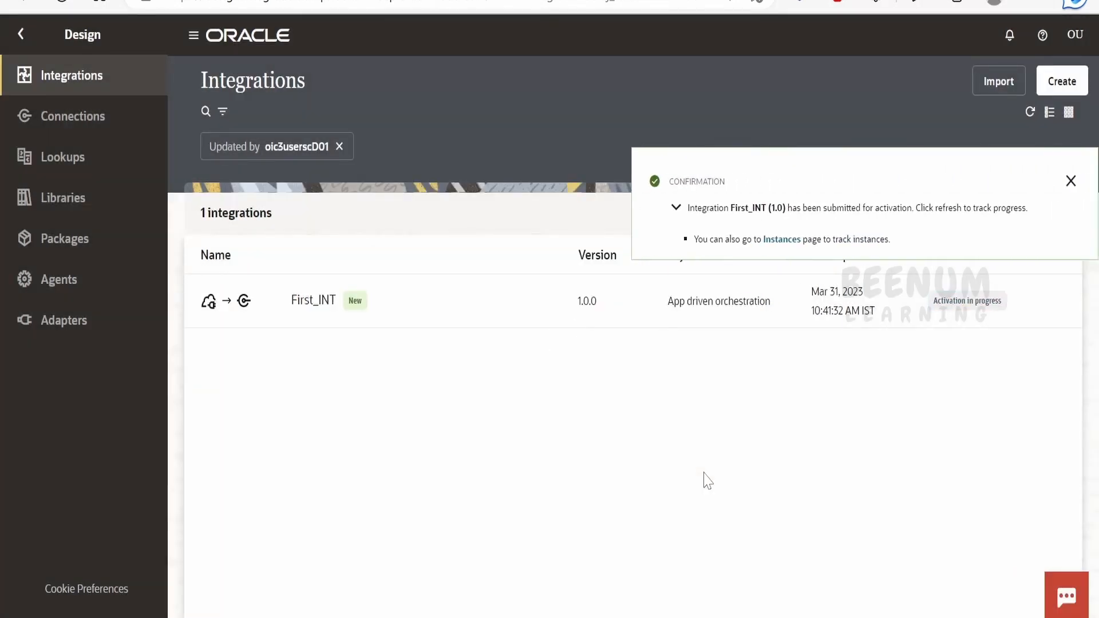
click(1070, 181)
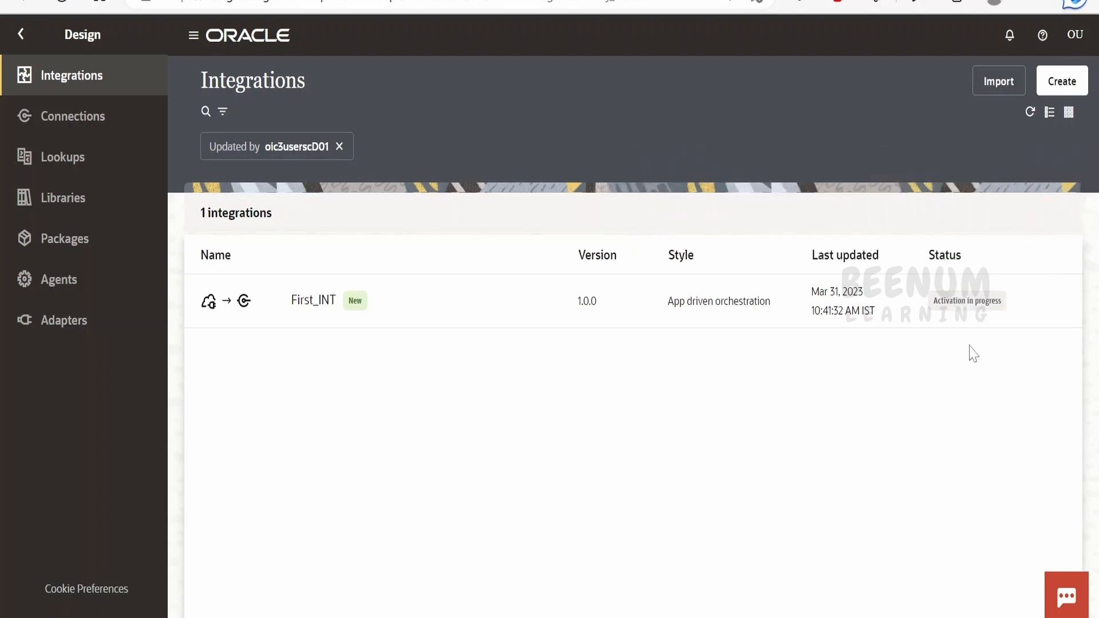
click(1030, 112)
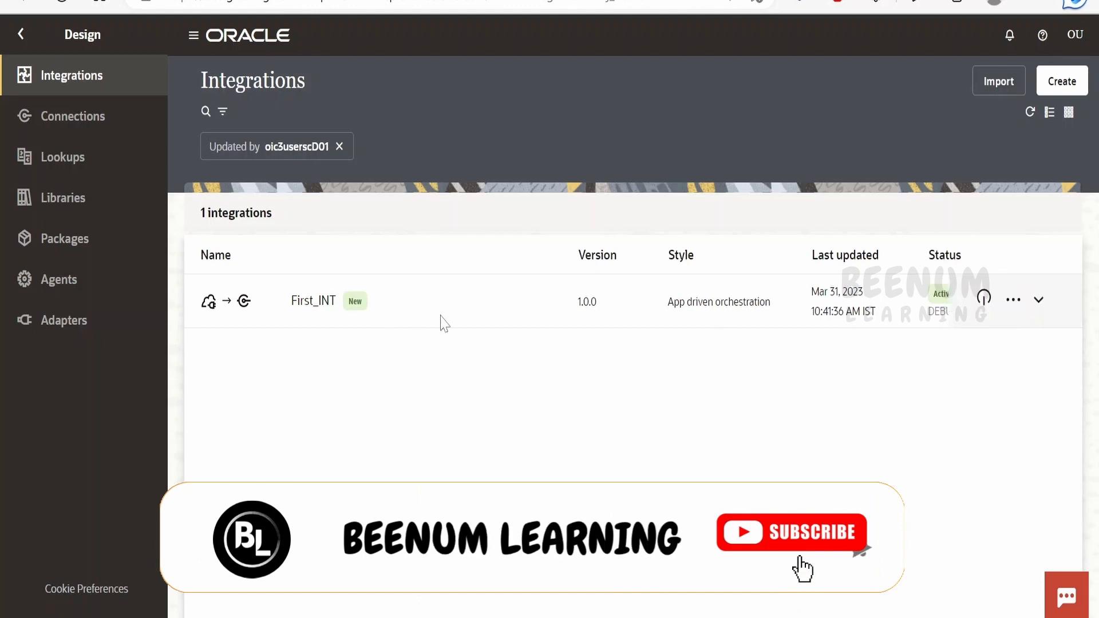
Open the Configure and run page for the activated First_INT integration
click(1013, 299)
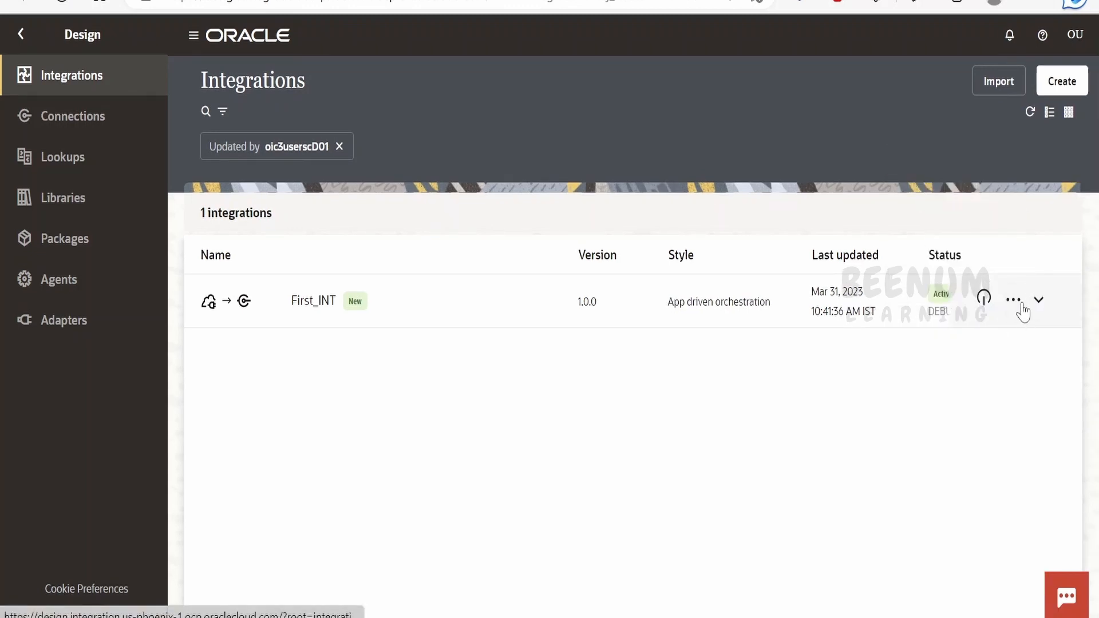
click(1014, 302)
click(939, 370)
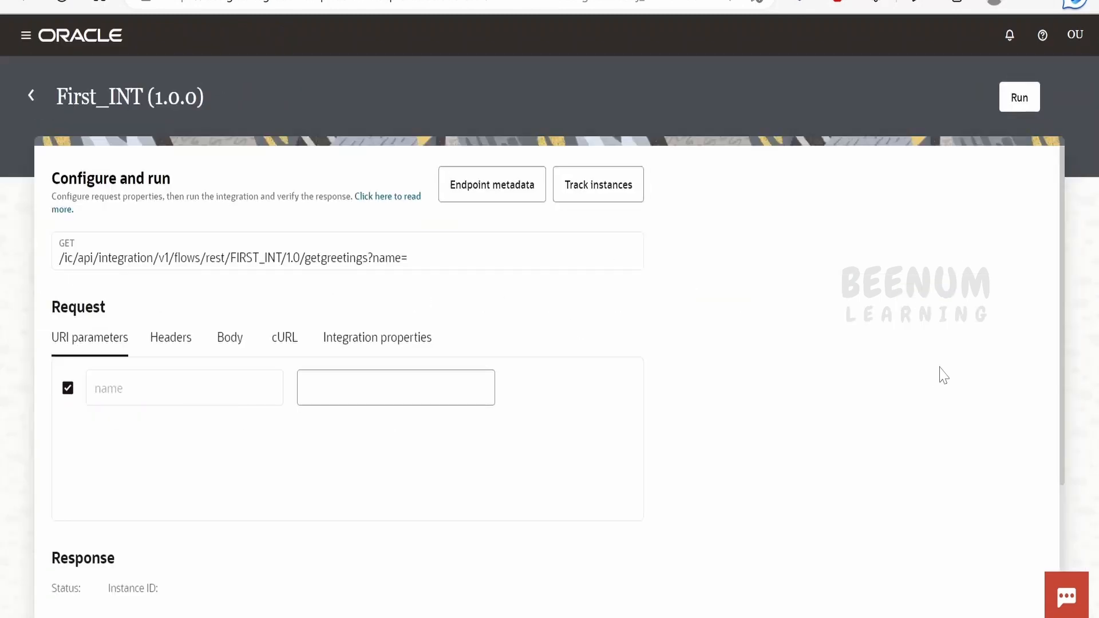
Set the name URI parameter to BEENUM LEARNING and run the integration
scroll(130, 363, down, 1)
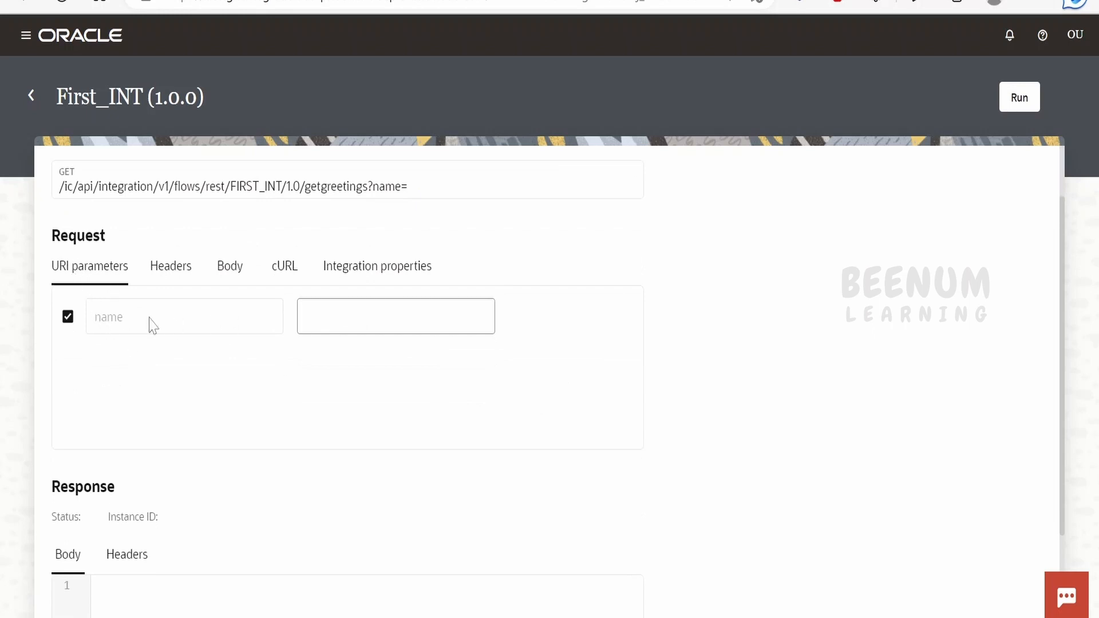
click(320, 317)
text(BE)
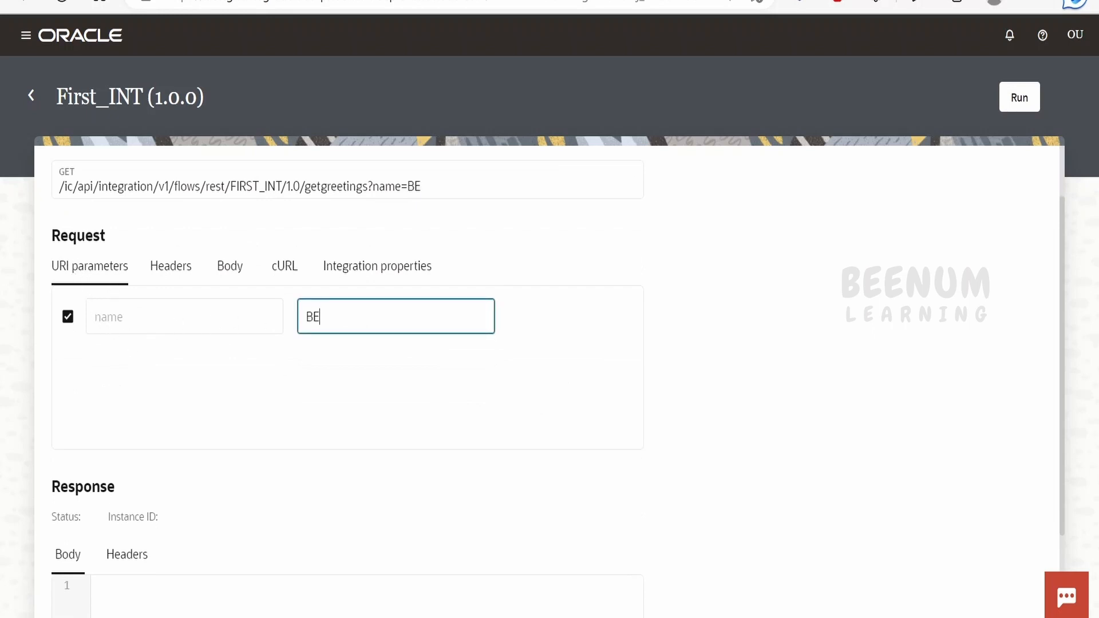
text(ENUM LEARNING)
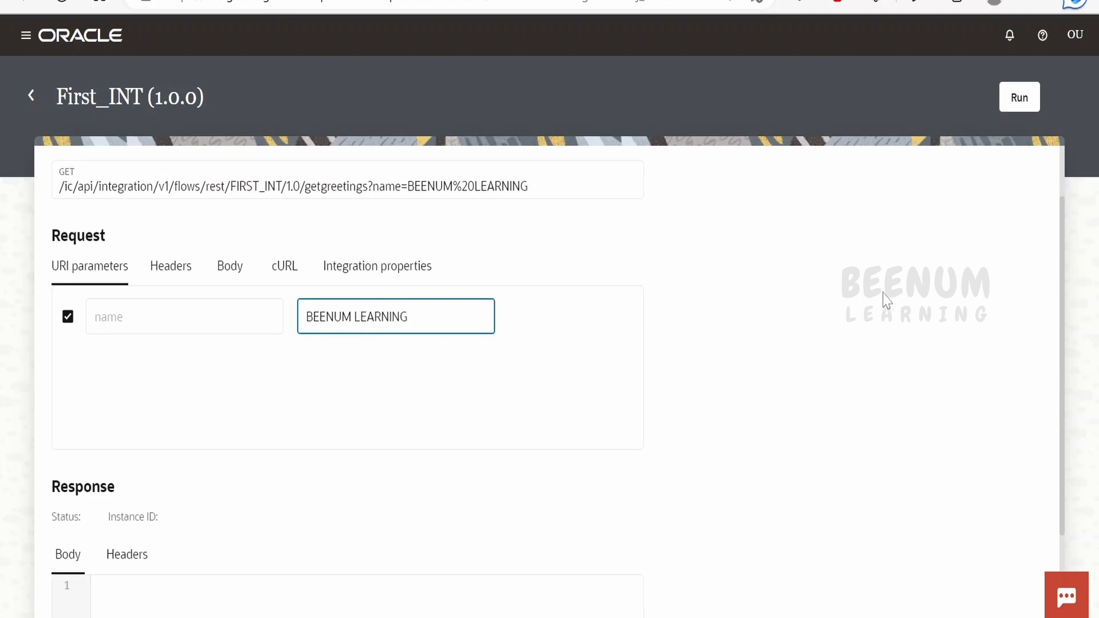
scroll(884, 294, up, 2)
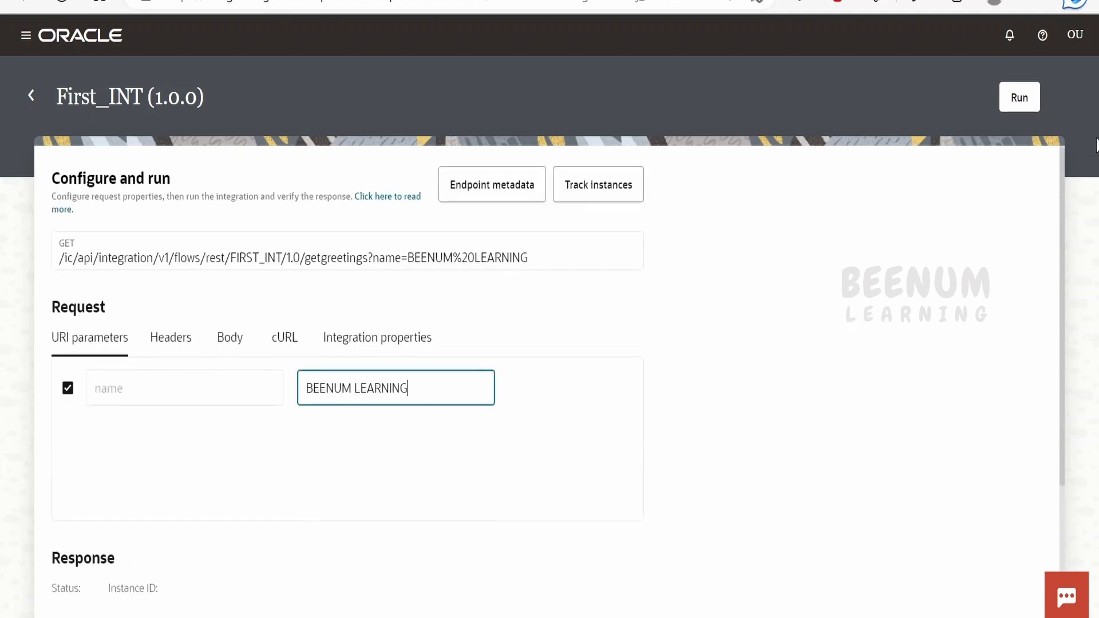
click(1018, 96)
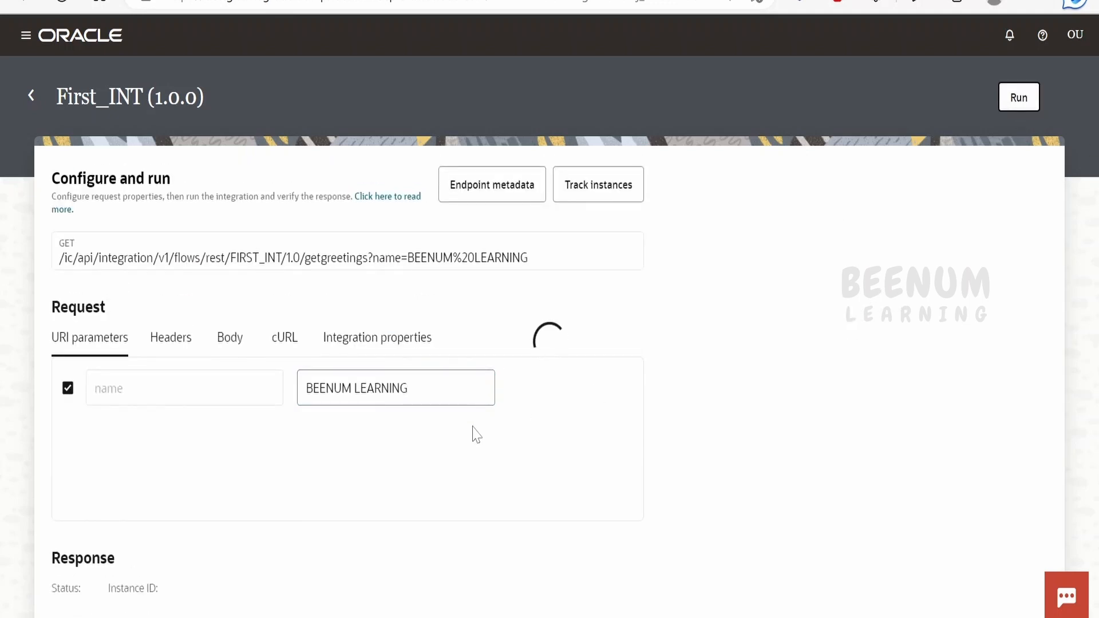
Examine the greeting value returned in the response body of the run
scroll(469, 438, down, 3)
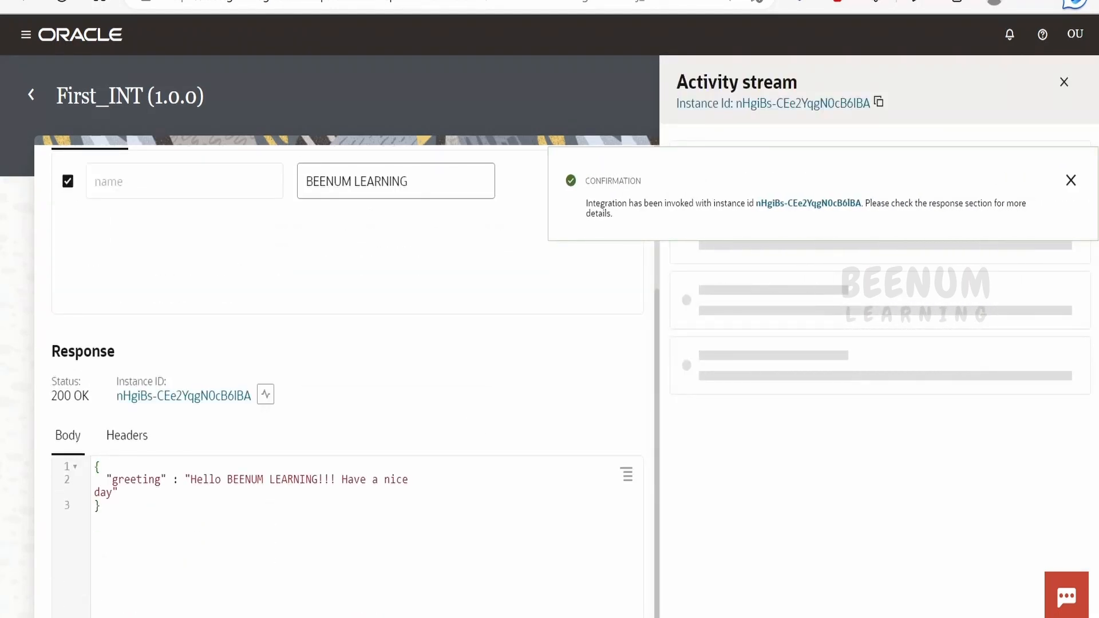
mouse_move(112, 480)
mouse_down()
mouse_move(416, 480)
mouse_move(100, 506)
mouse_move(118, 493)
mouse_up()
click(114, 489)
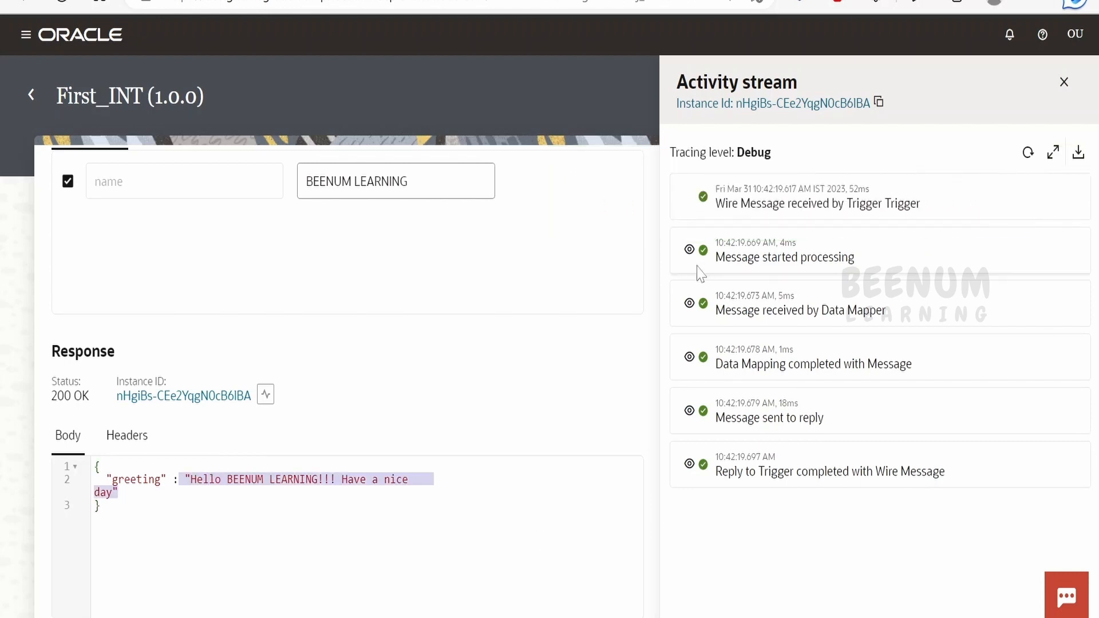
Examine the request payload under 'Message started processing' in the activity stream, including the name query parameter, and collapse it
click(689, 249)
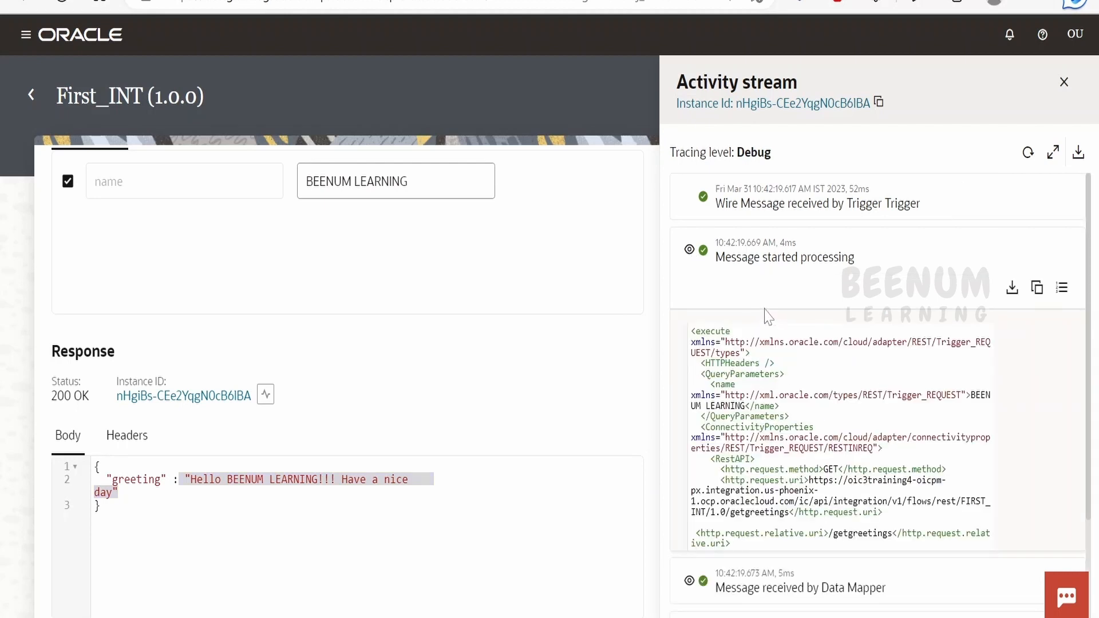
scroll(770, 320, down, 2)
scroll(831, 401, up, 1)
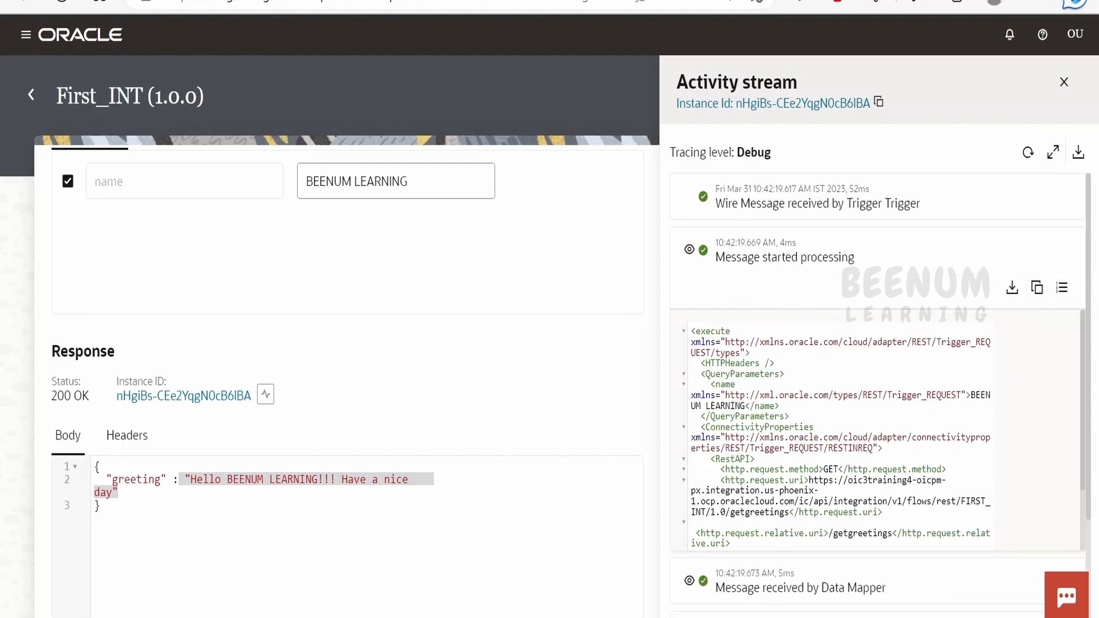
scroll(840, 424, down, 2)
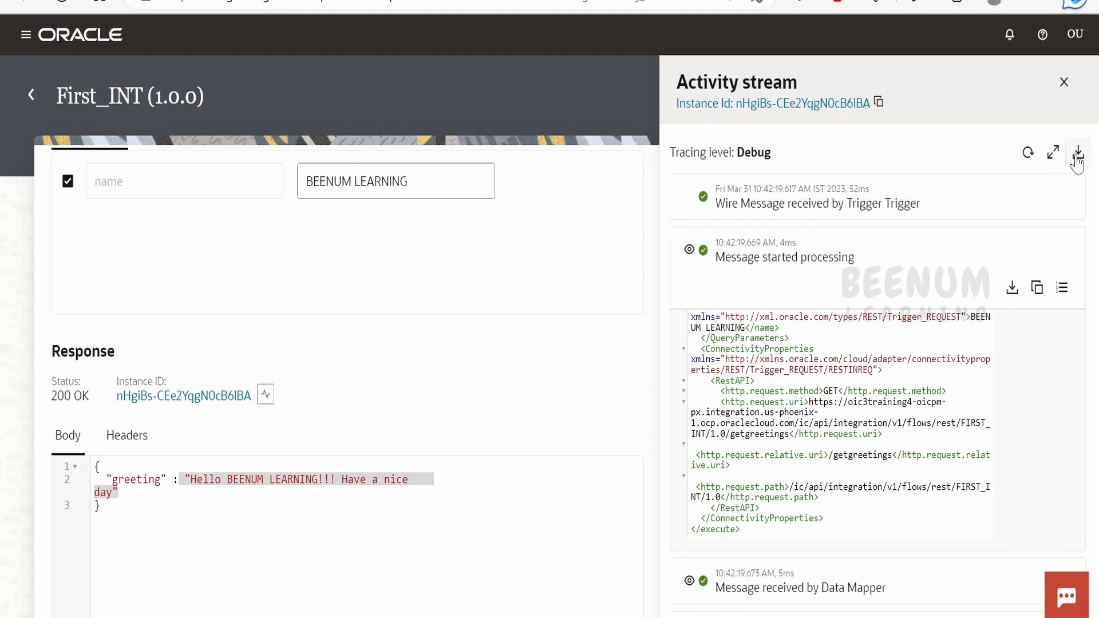
click(690, 250)
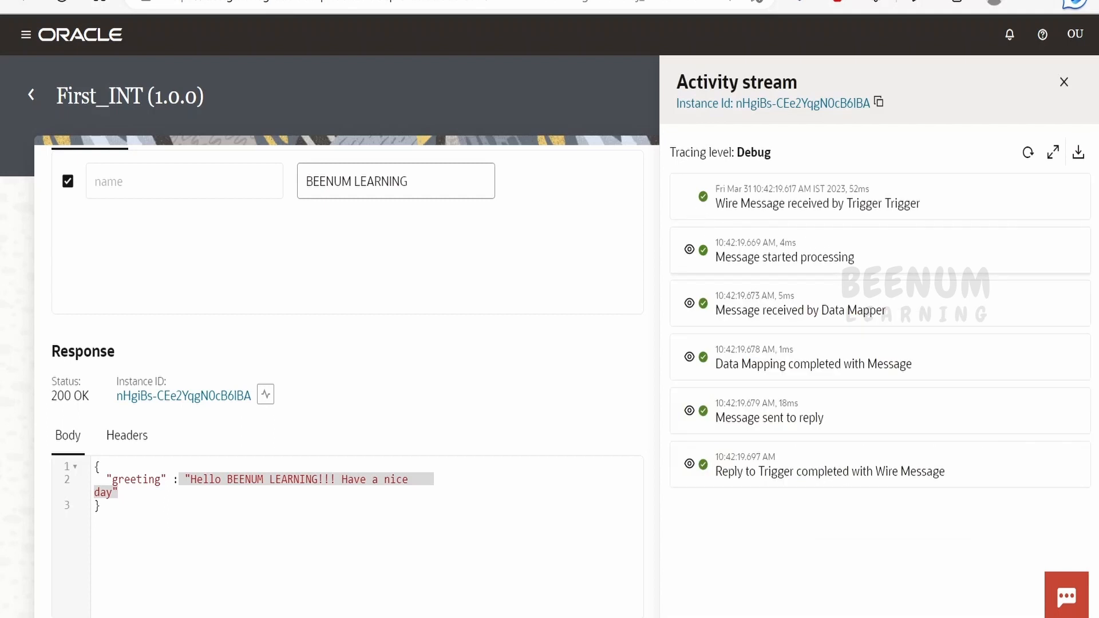
click(689, 250)
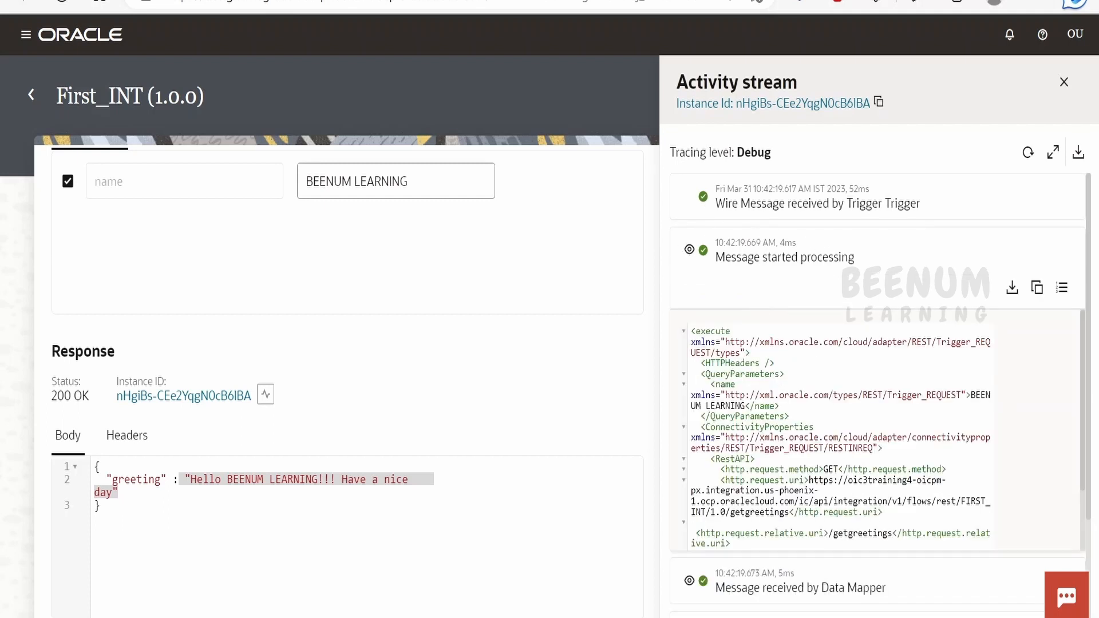
scroll(836, 430, down, 1)
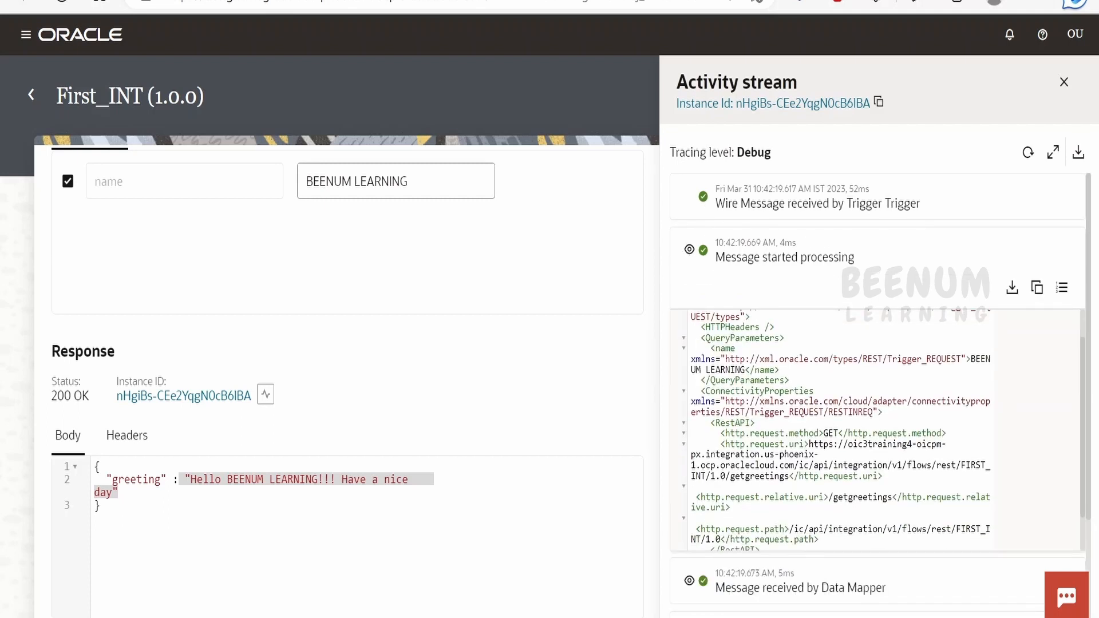
drag(745, 370, 967, 360)
scroll(836, 430, down, 1)
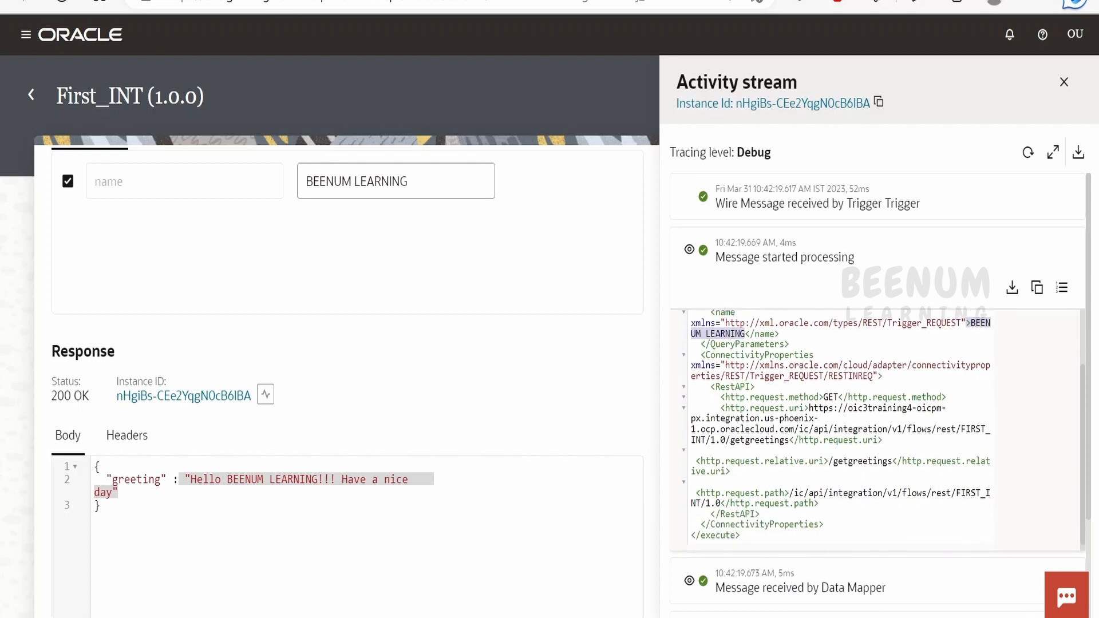
click(689, 250)
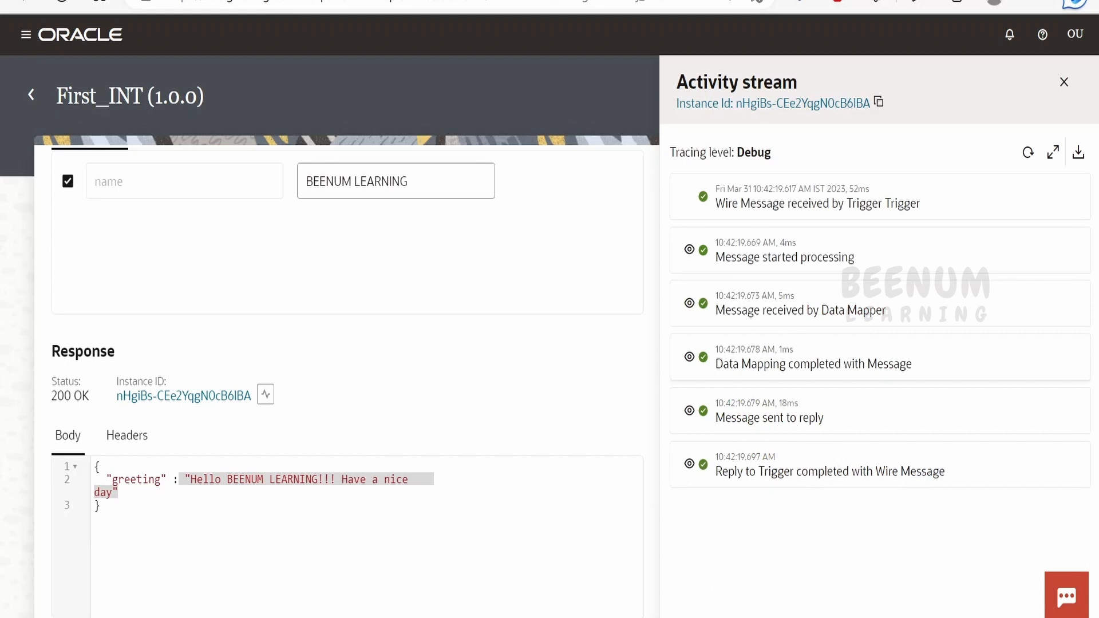
Expand the 'Message sent to reply' entry in the activity stream and inspect the greeting in its payload
click(689, 411)
scroll(836, 446, down, 2)
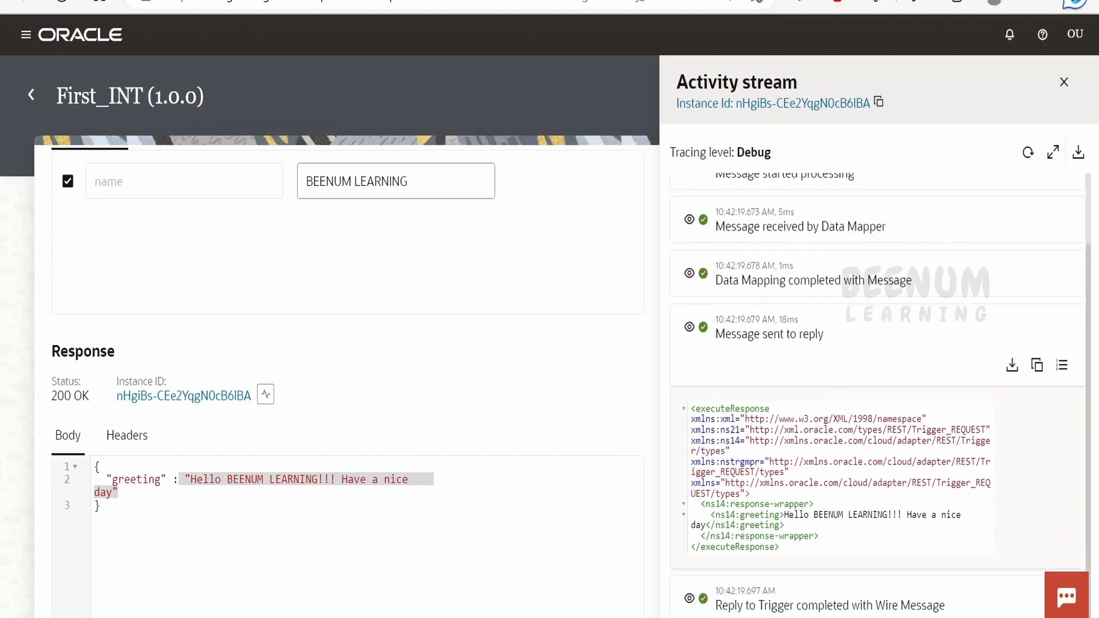
drag(783, 514, 967, 515)
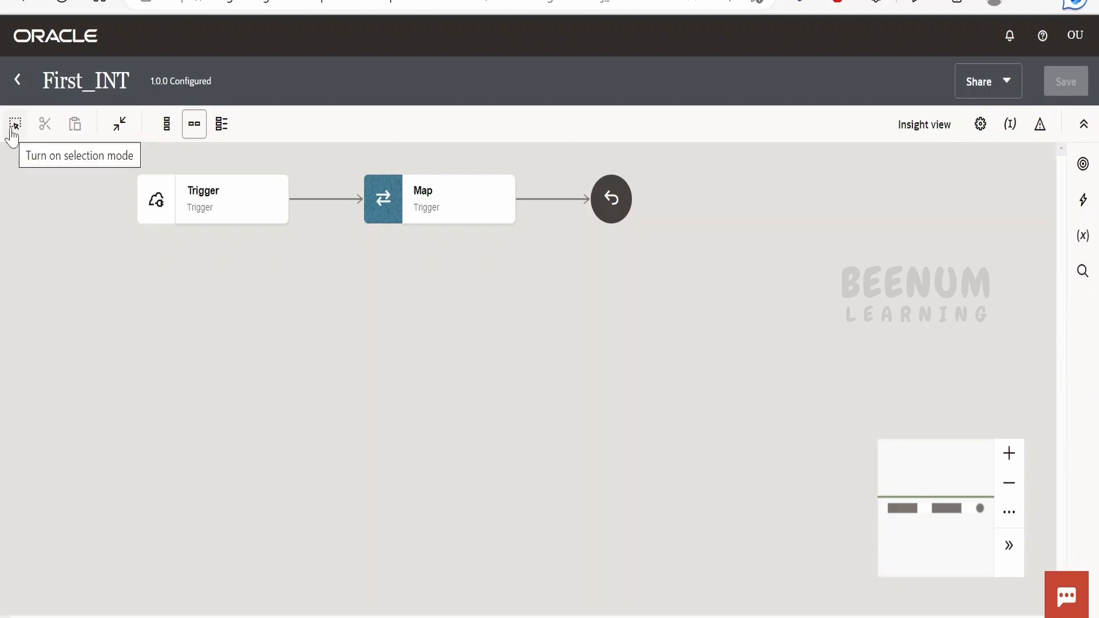
Mark the Map action for cutting in selection mode on the First_INT canvas and leave selection mode without pasting it
click(12, 128)
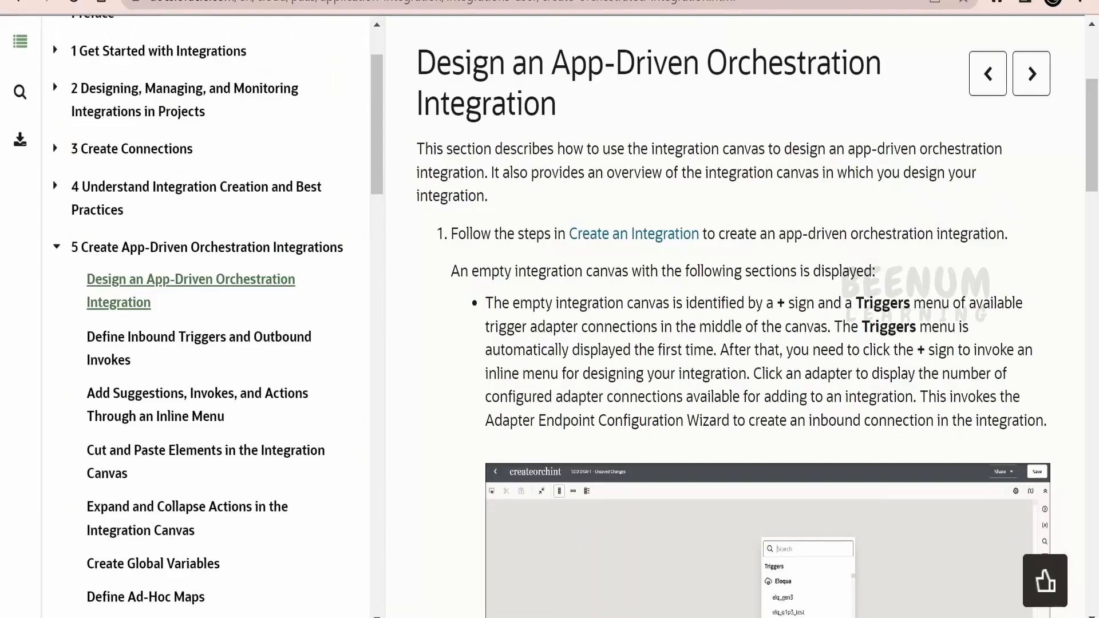
scroll(716, 343, down, 10)
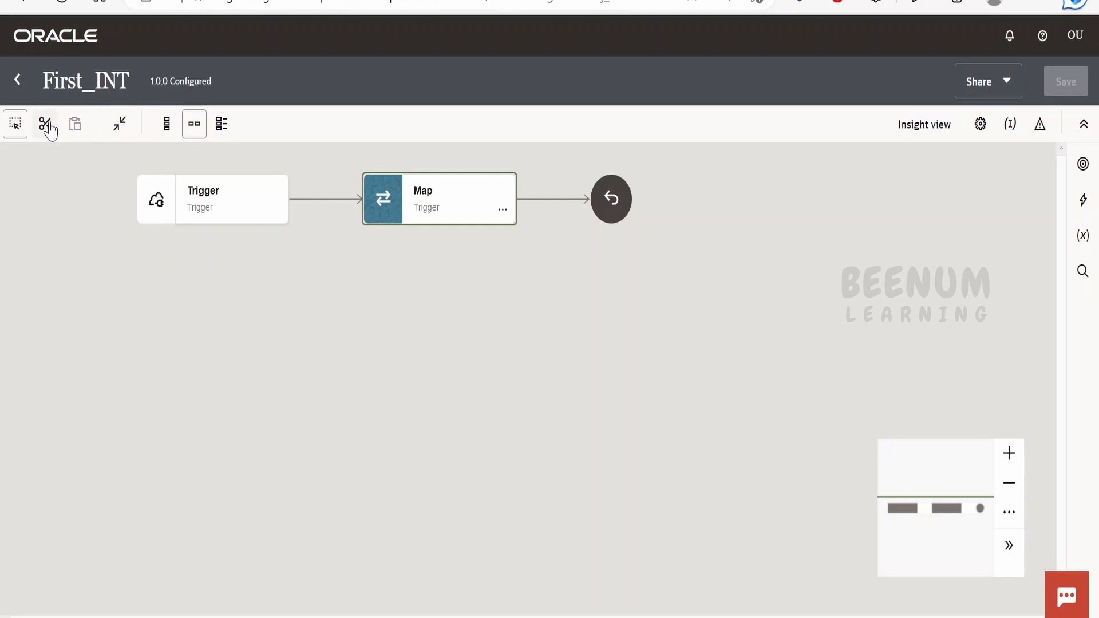
click(46, 125)
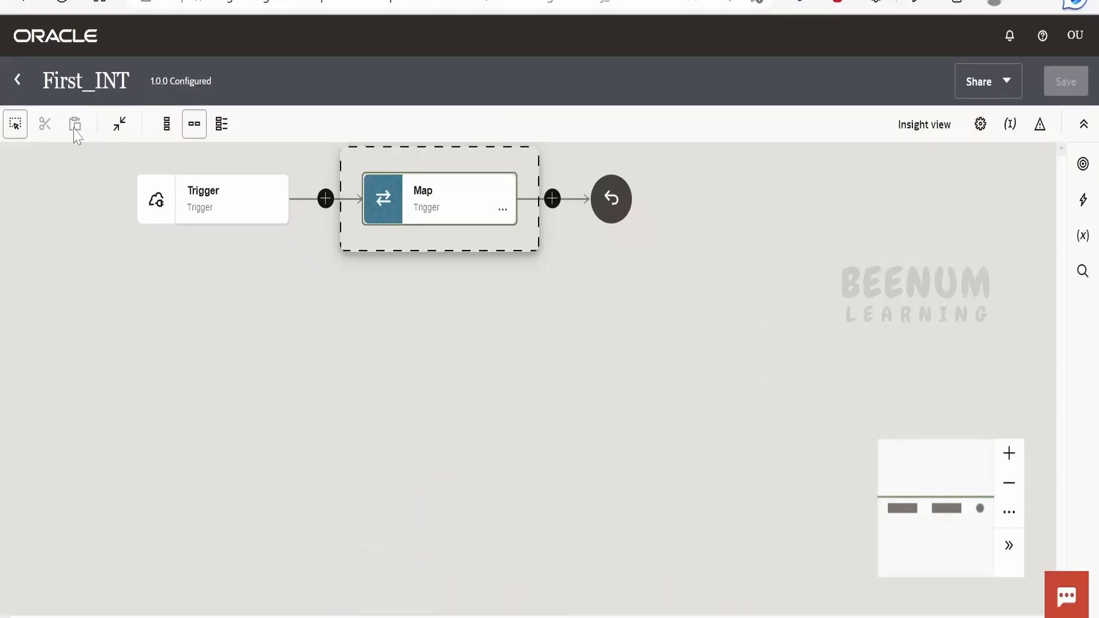
click(15, 129)
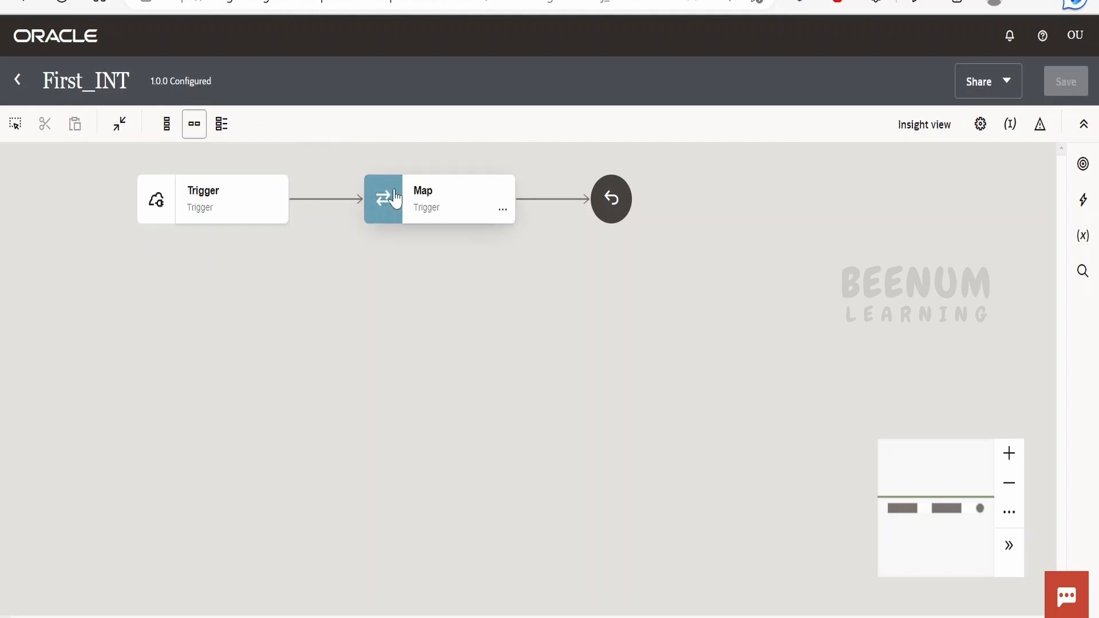
Try collapsing all collections and review the Vertical, Horizontal and Outline view descriptions in the app-driven orchestration documentation
click(115, 131)
mouse_move(503, 212)
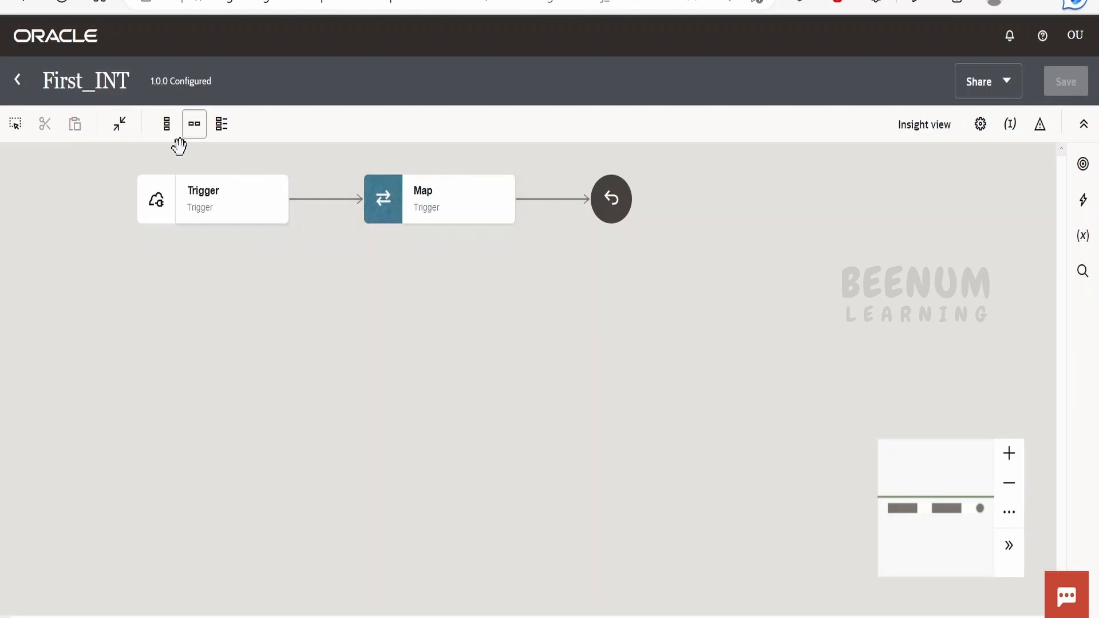
click(574, 617)
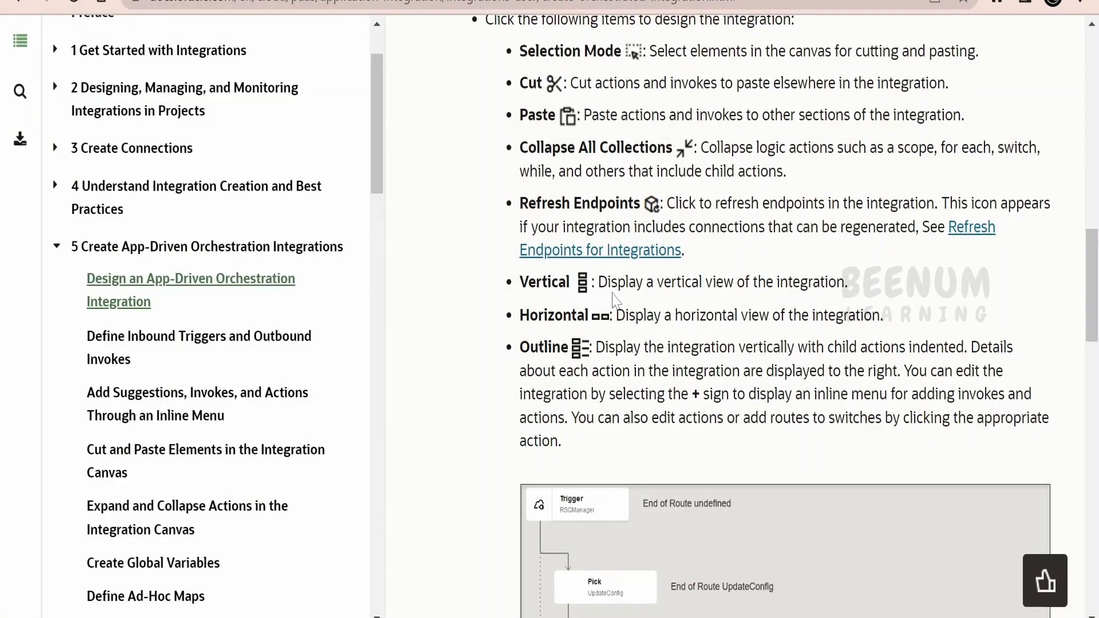
scroll(762, 315, down, 2)
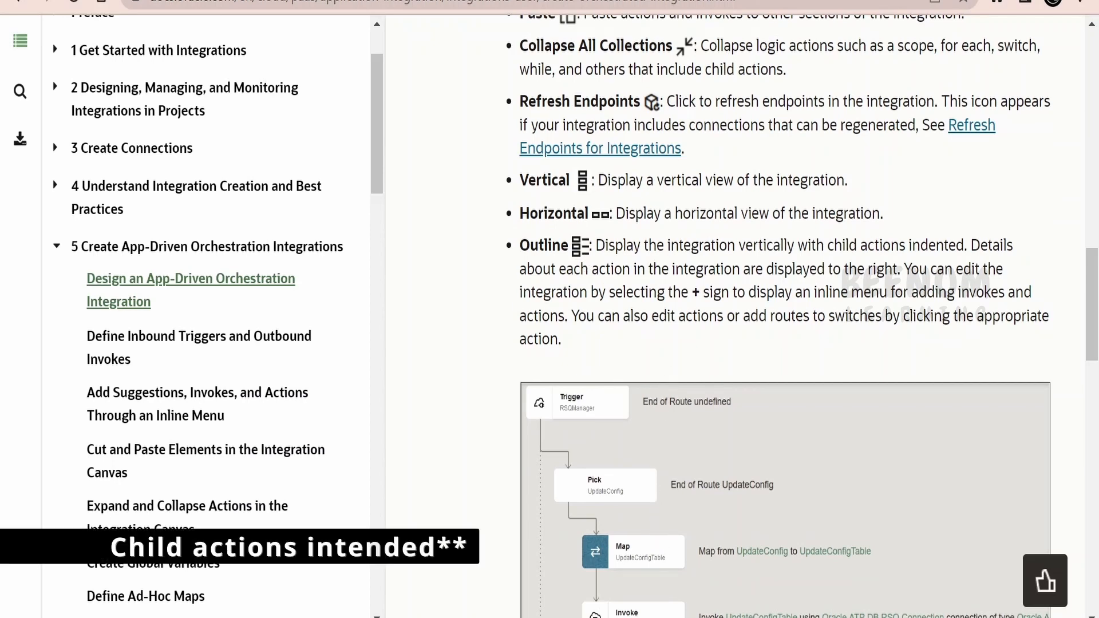
scroll(639, 542, down, 2)
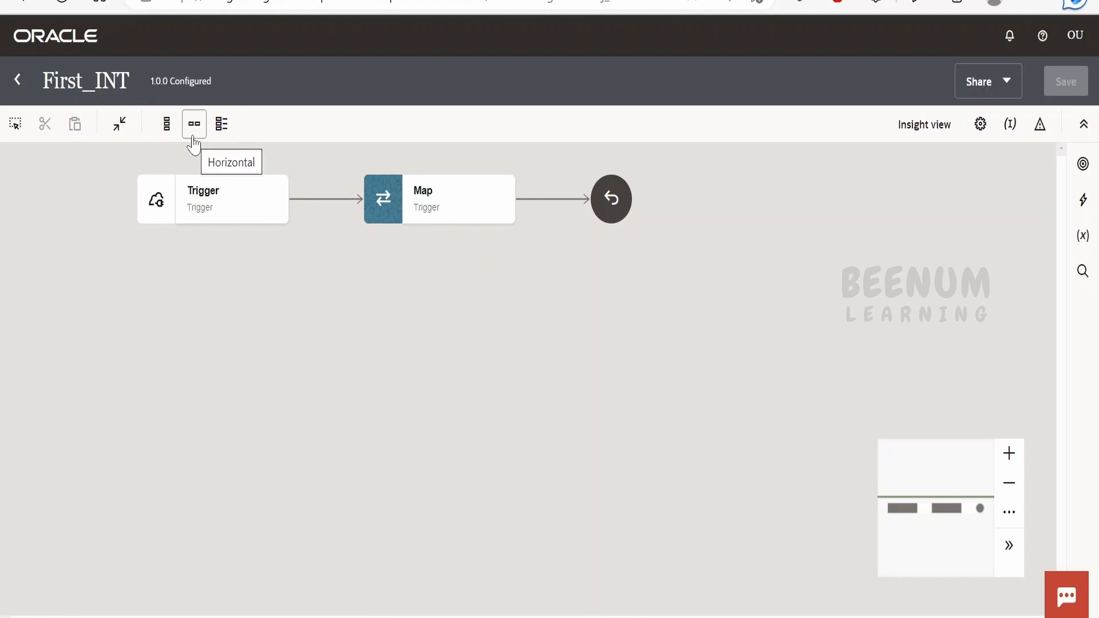
Preview the integration flow in the vertical and outline layouts and return it to the horizontal layout
click(165, 132)
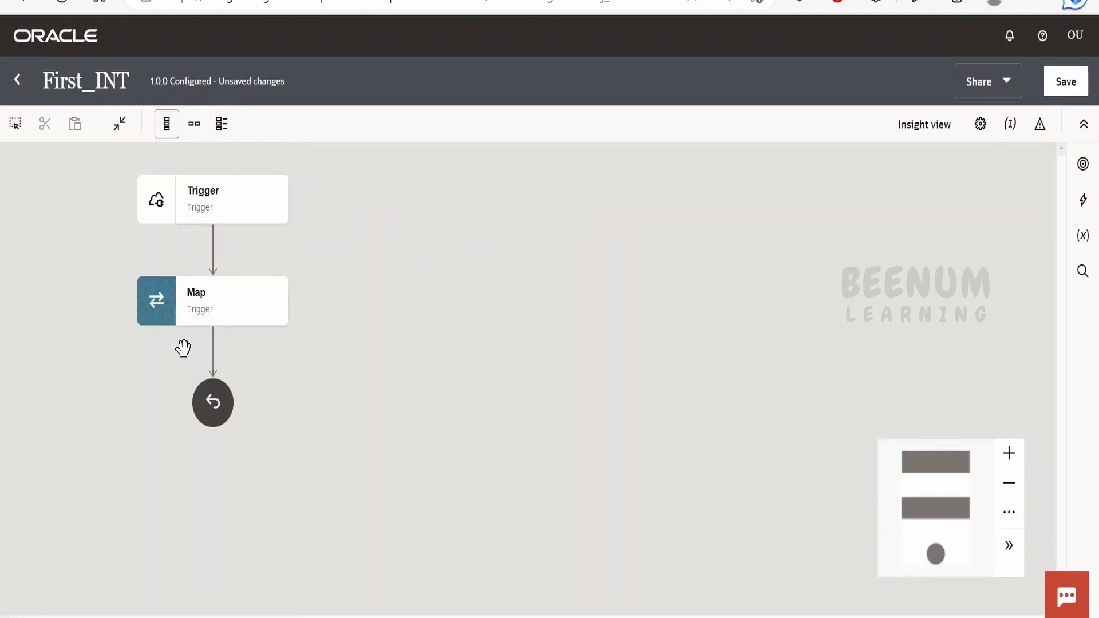
drag(328, 302, 389, 361)
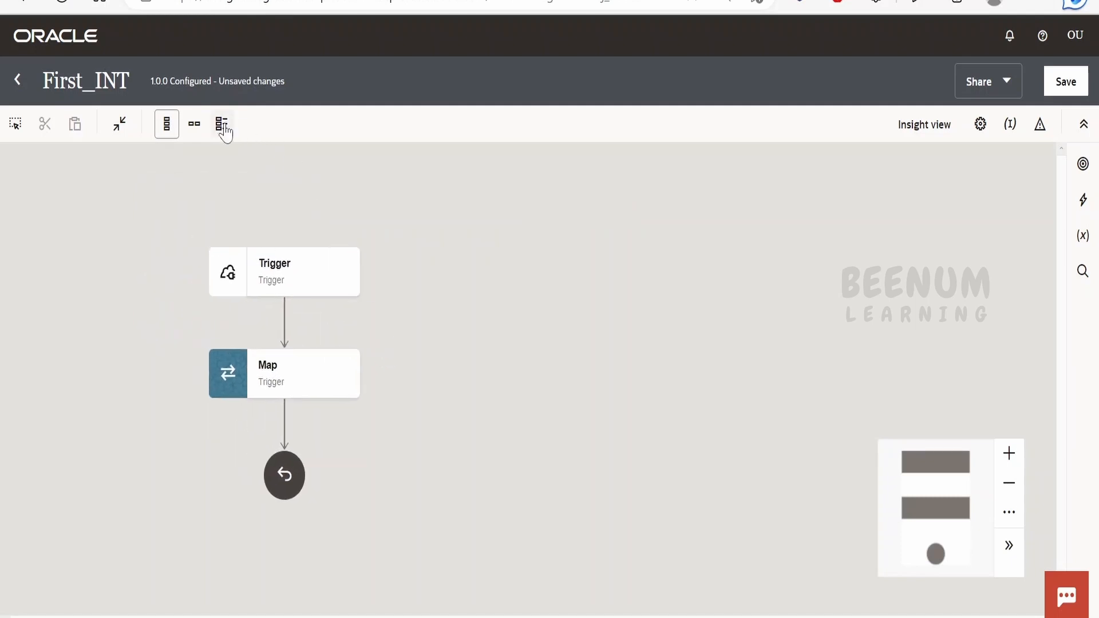
click(222, 128)
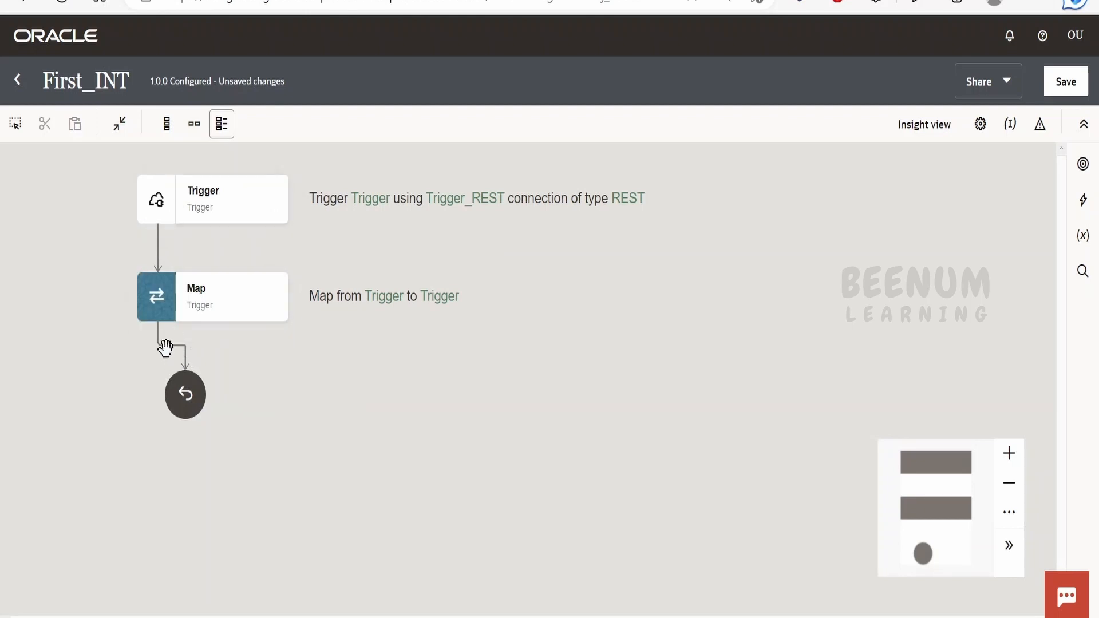
click(172, 345)
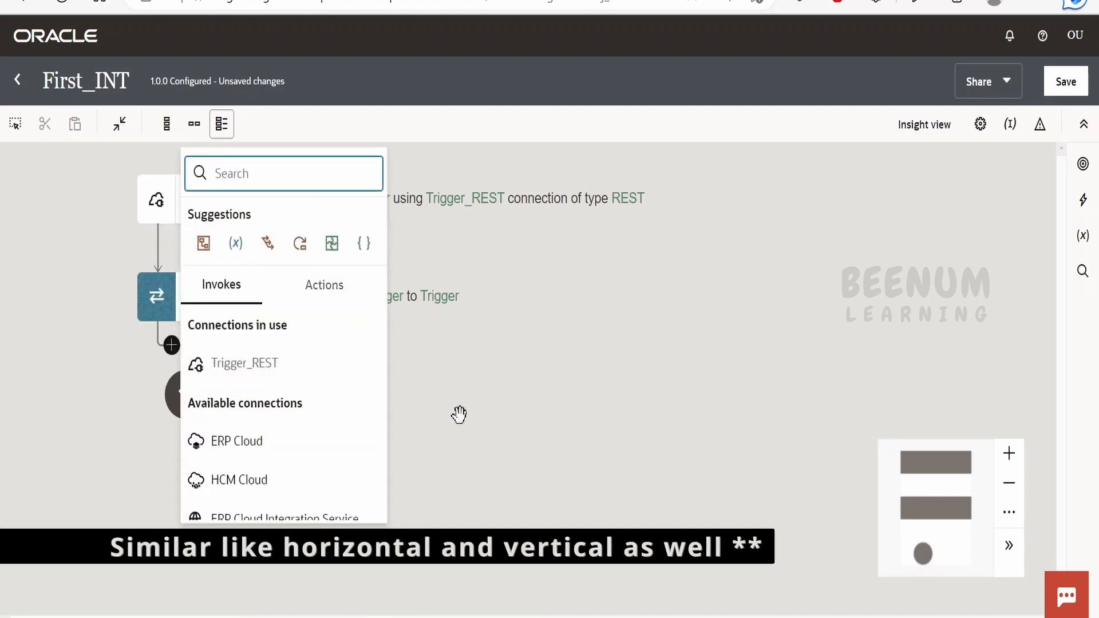
click(459, 414)
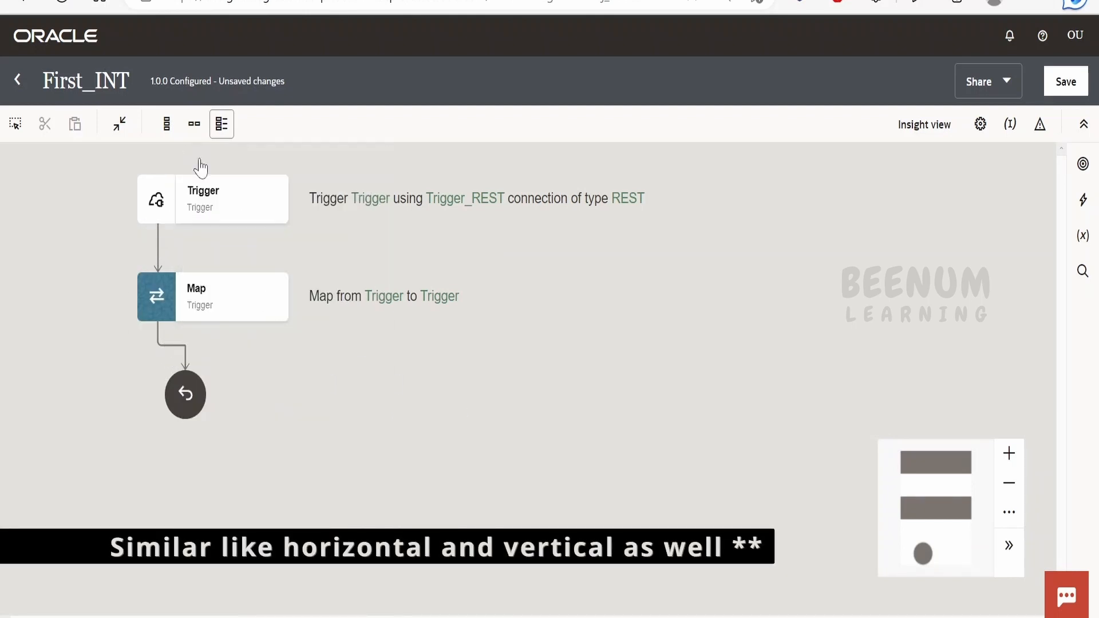
click(194, 124)
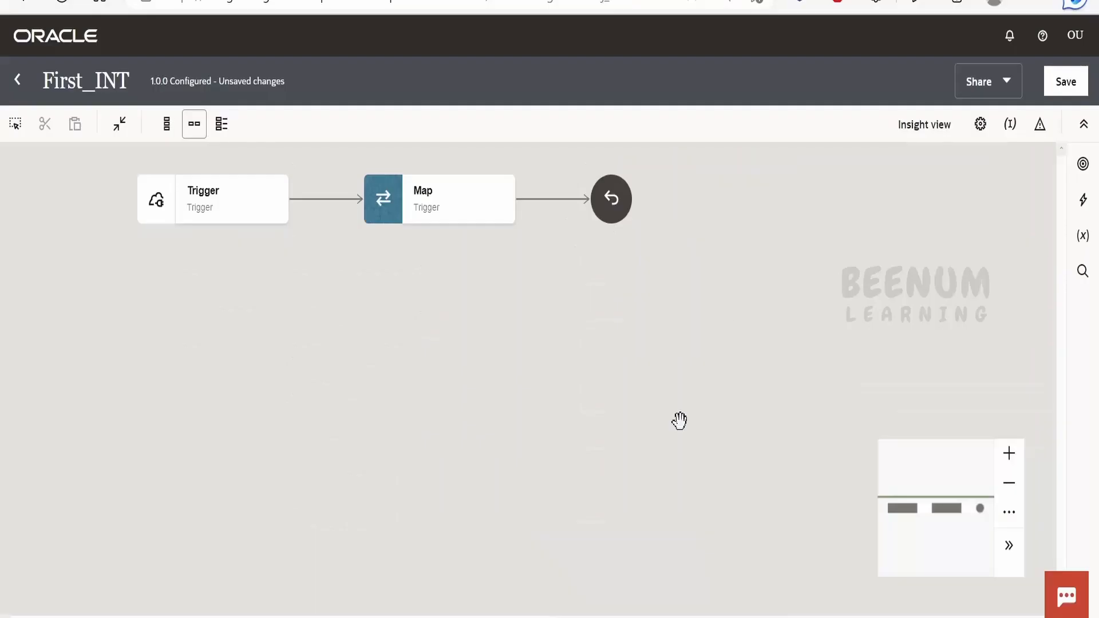
Preview the printable design outline of First_INT and close the print preview without printing
click(1005, 82)
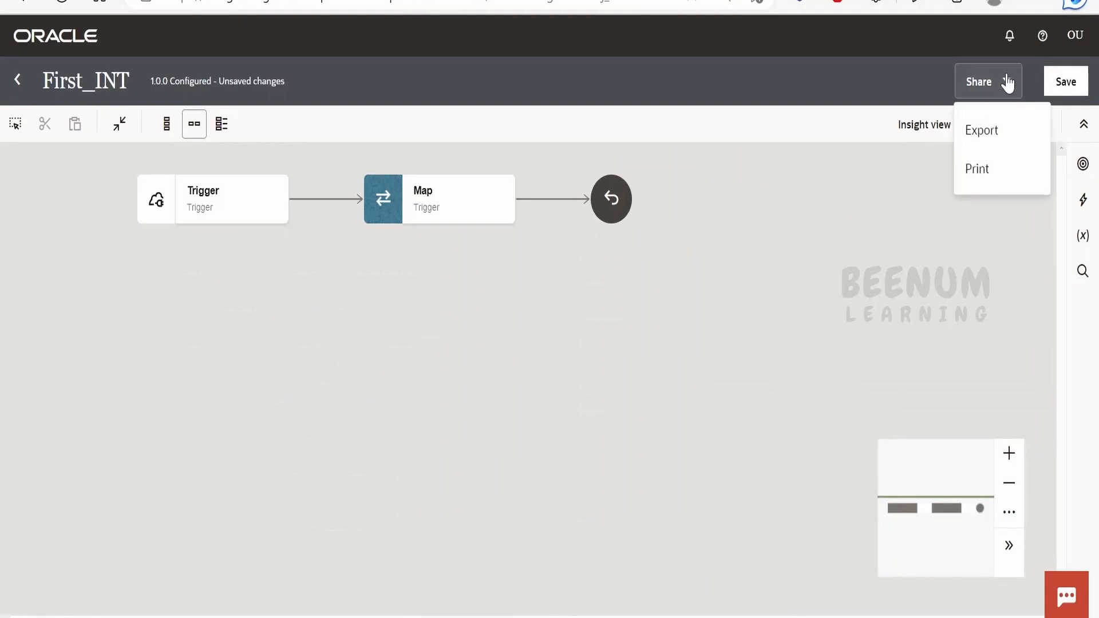
click(986, 172)
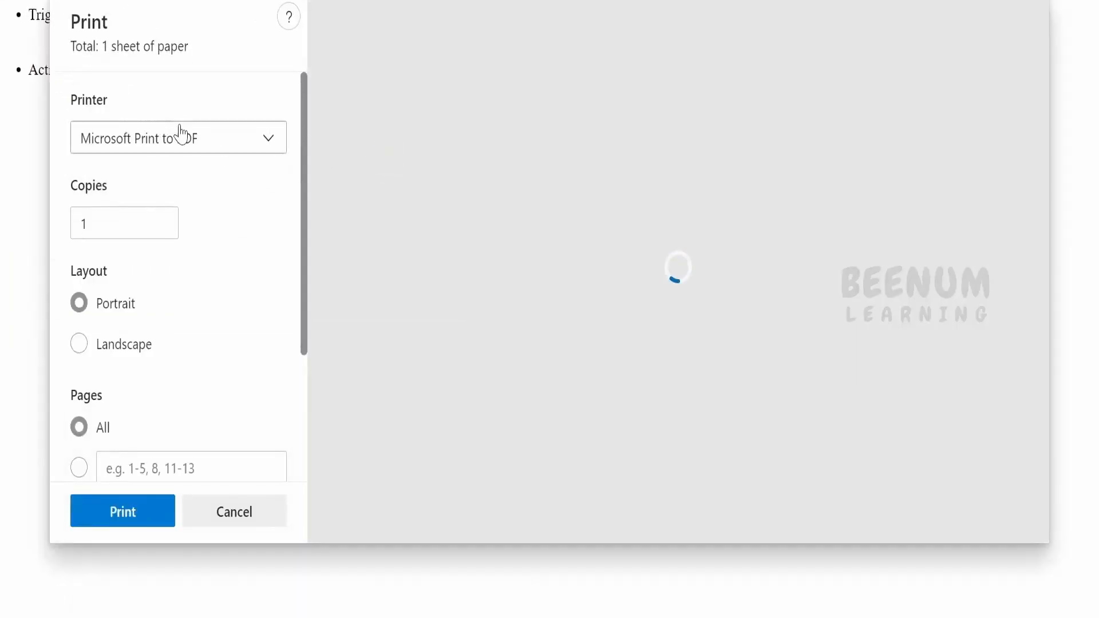
scroll(616, 174, down, 2)
scroll(616, 175, up, 5)
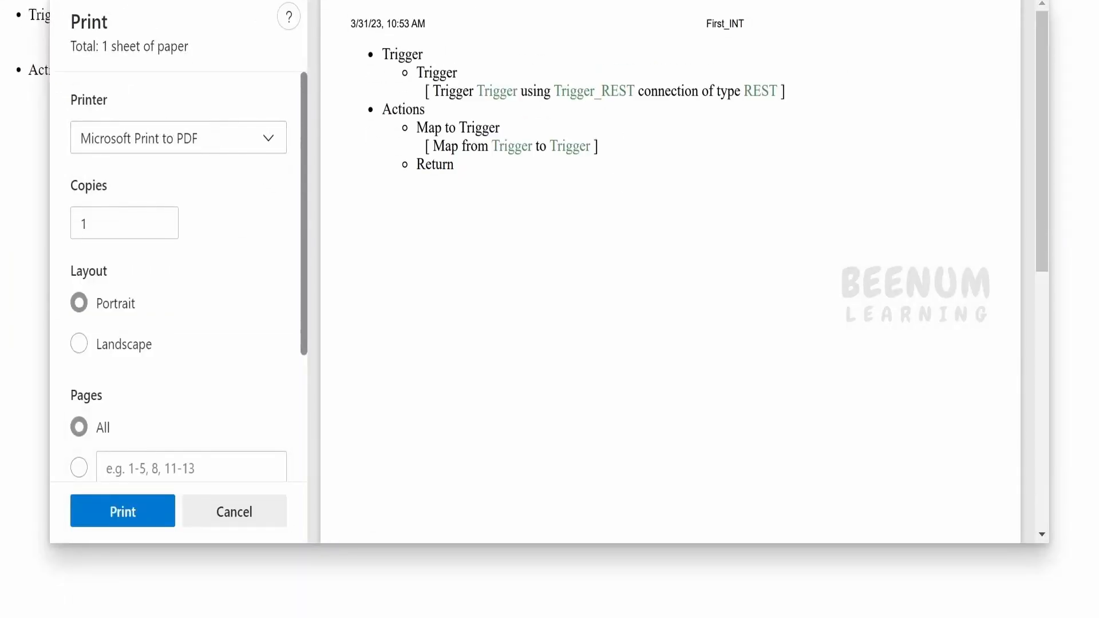
key(Escape)
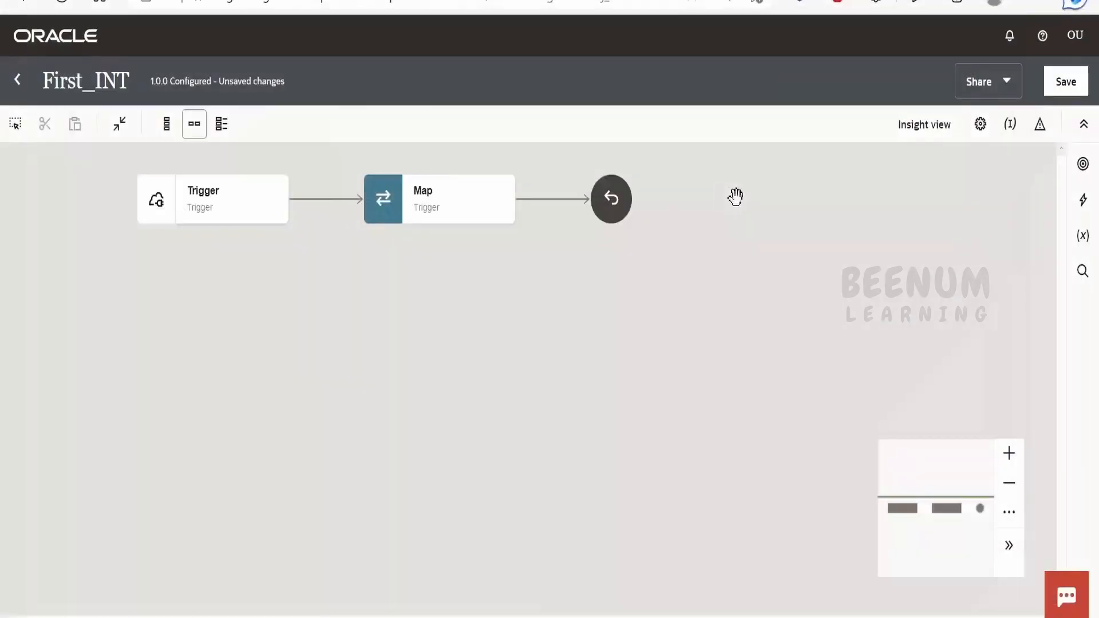
Export First_INT as the archive FIRST_INT_01.00.0000.iar and dismiss the download notice
click(981, 86)
click(979, 138)
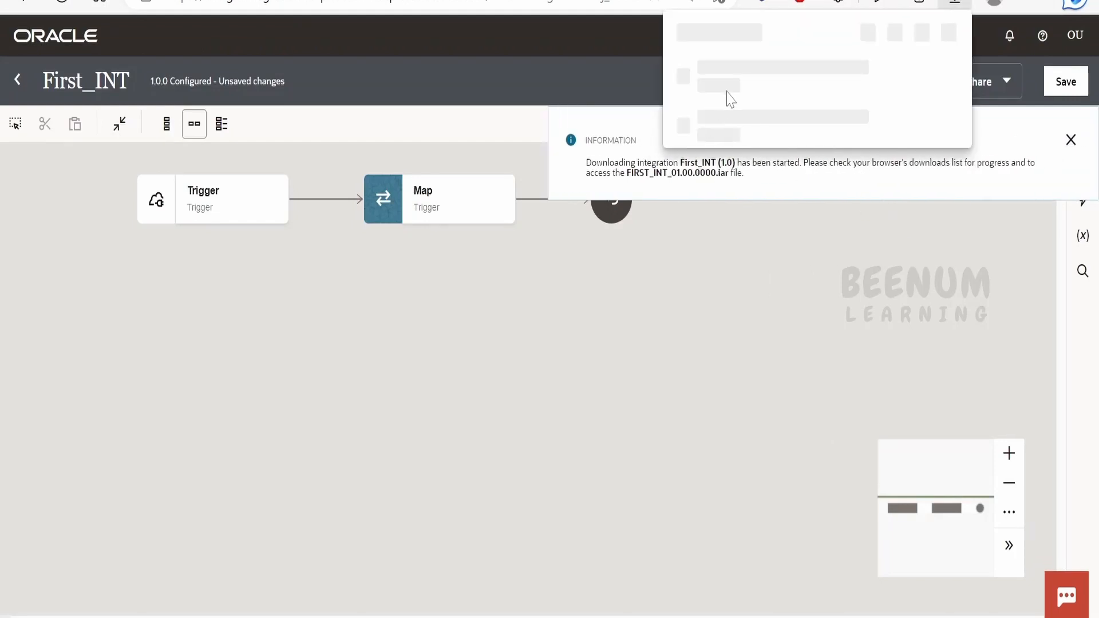
click(735, 279)
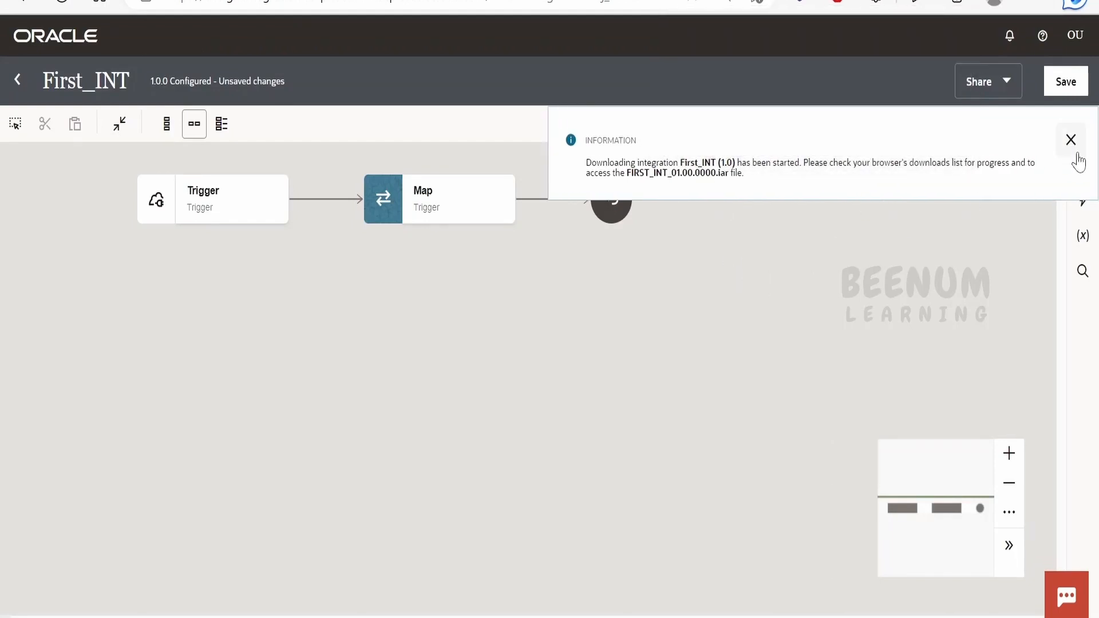
click(1071, 140)
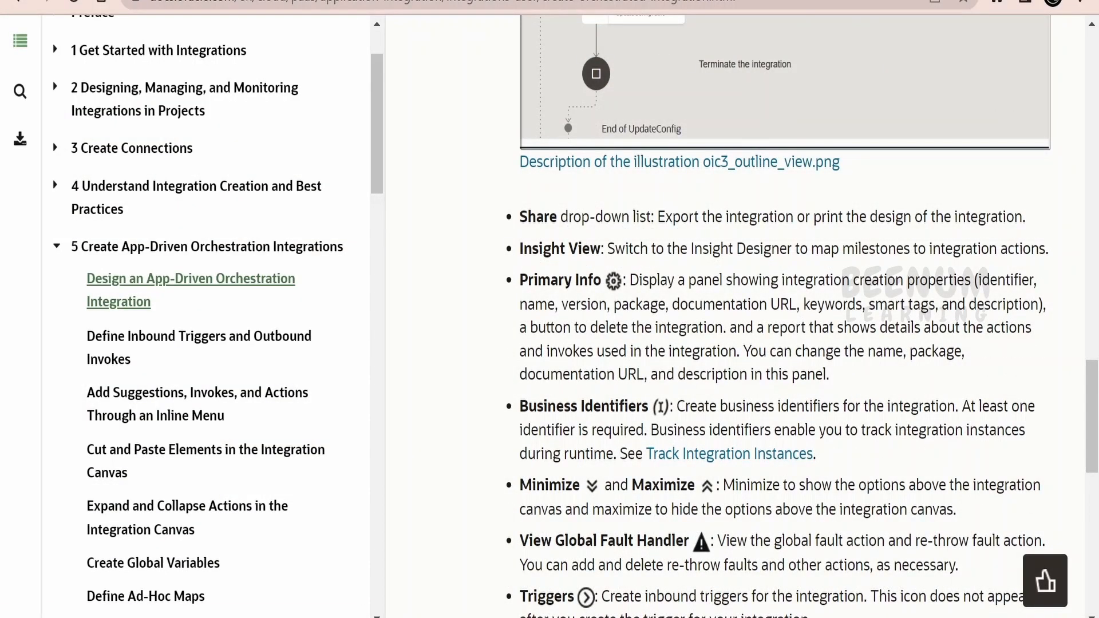
Review the Insight View description in the documentation and try switching First_INT to Insight view, choosing to save the changes
scroll(801, 315, down, 2)
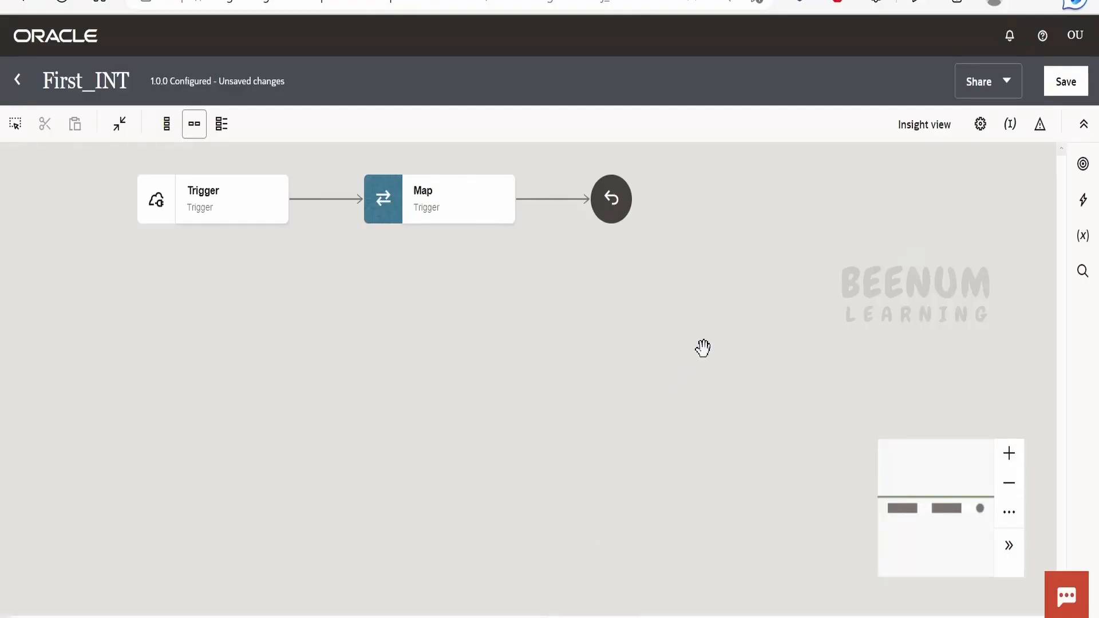
click(918, 133)
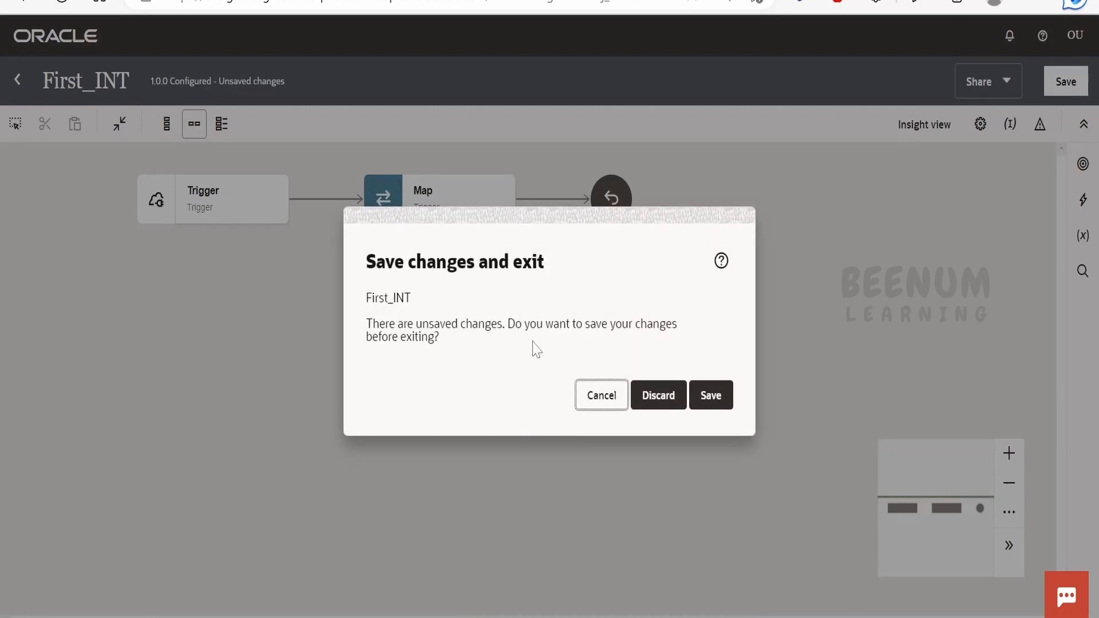
click(710, 402)
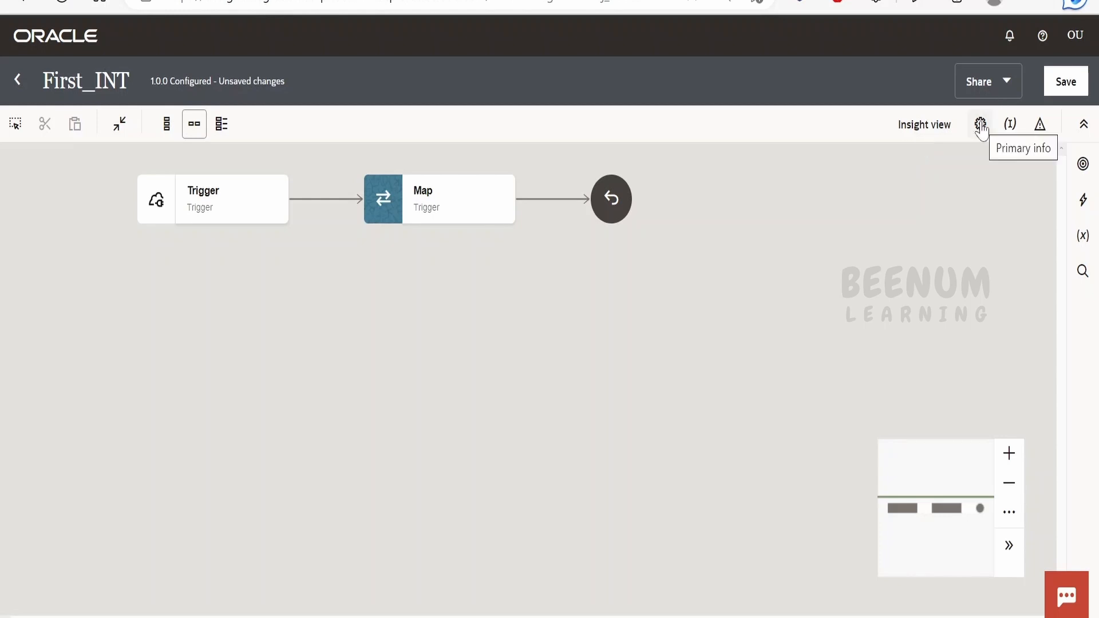
Inspect First_INT's primary info, covering its name, package, keywords and description properties, and its actions report
click(981, 124)
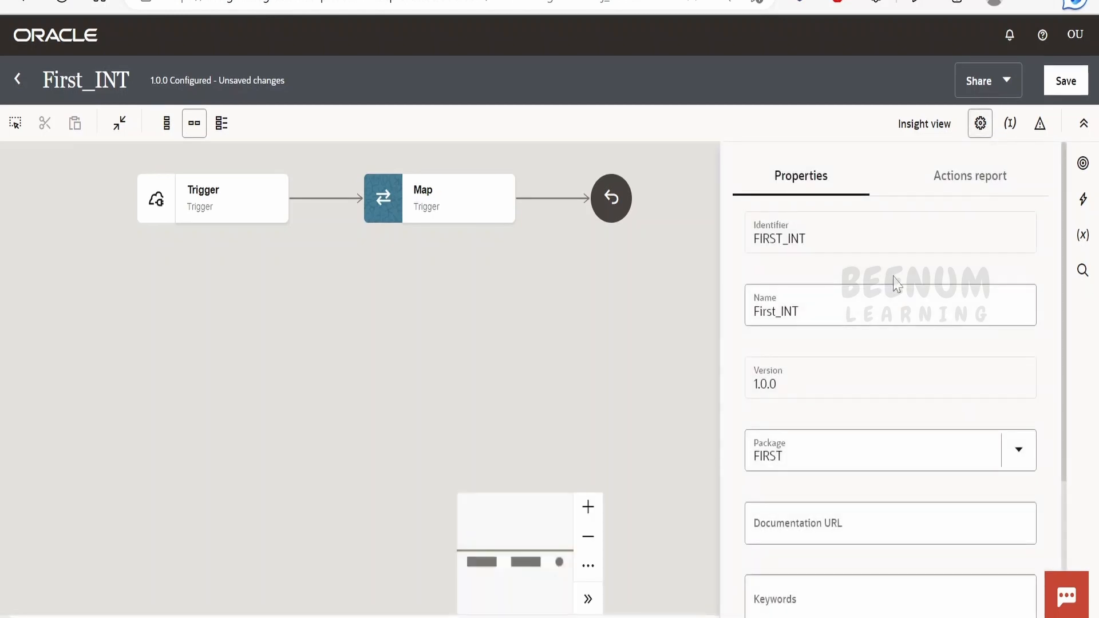
scroll(896, 298, down, 3)
scroll(892, 329, down, 2)
scroll(891, 410, up, 5)
scroll(859, 352, down, 1)
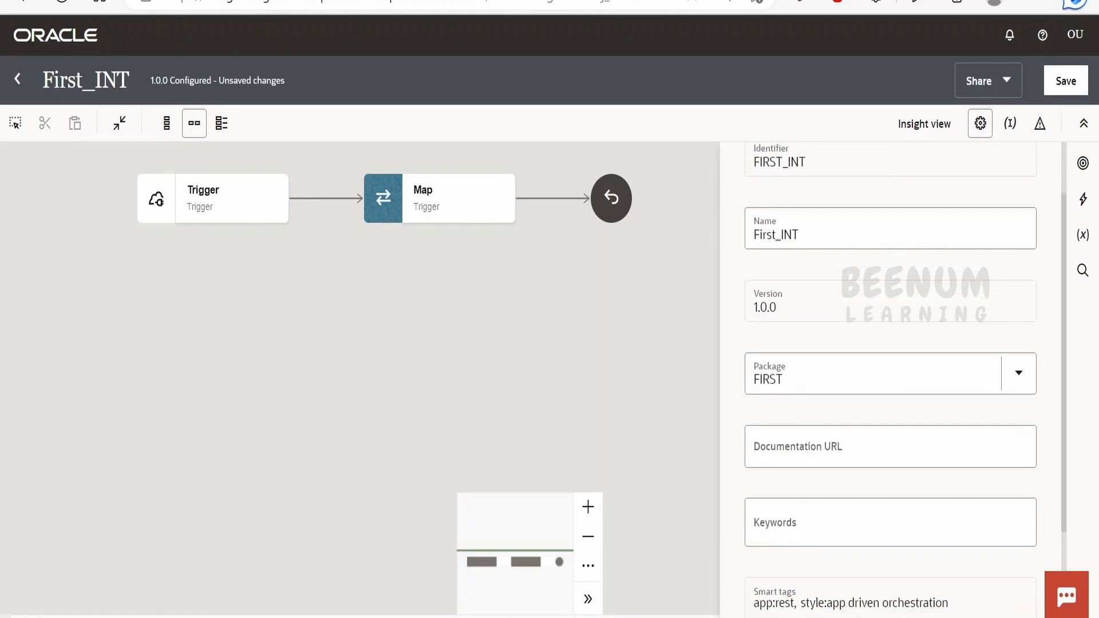
click(820, 246)
scroll(876, 486, down, 1)
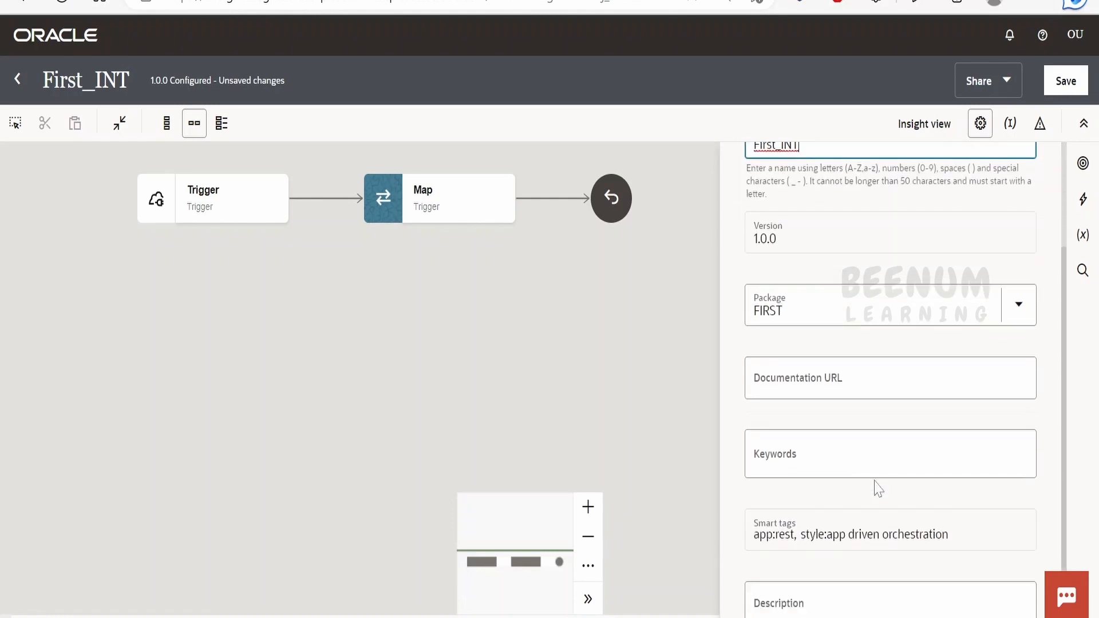
scroll(882, 474, up, 1)
scroll(893, 343, up, 1)
click(942, 177)
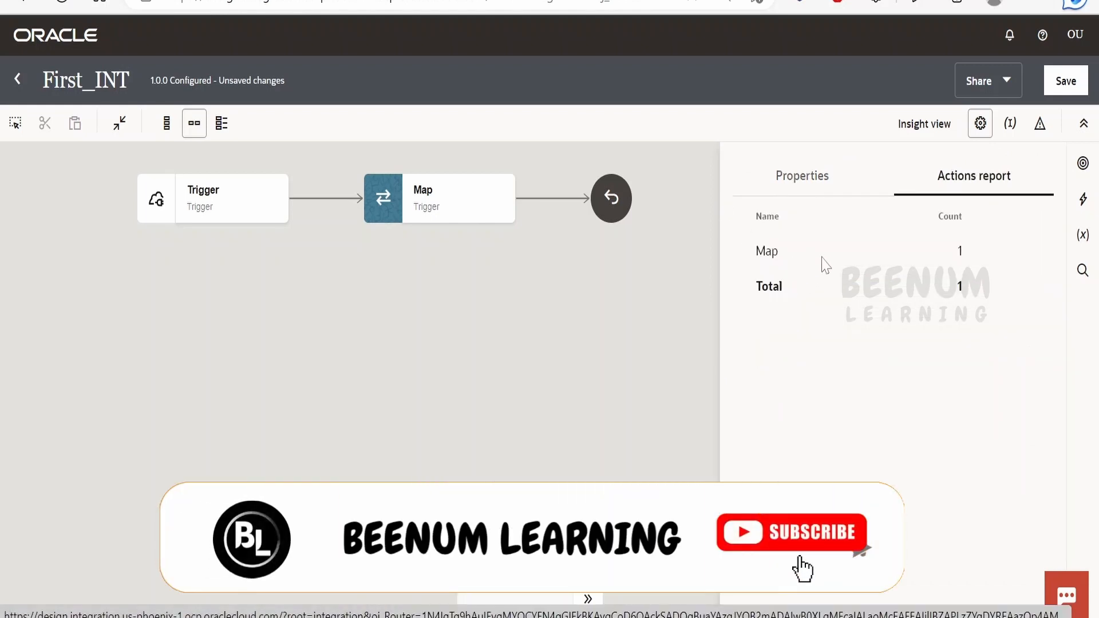
Read the Business Identifiers description in the documentation and examine the primary business identifiers defined for First_INT
click(1006, 126)
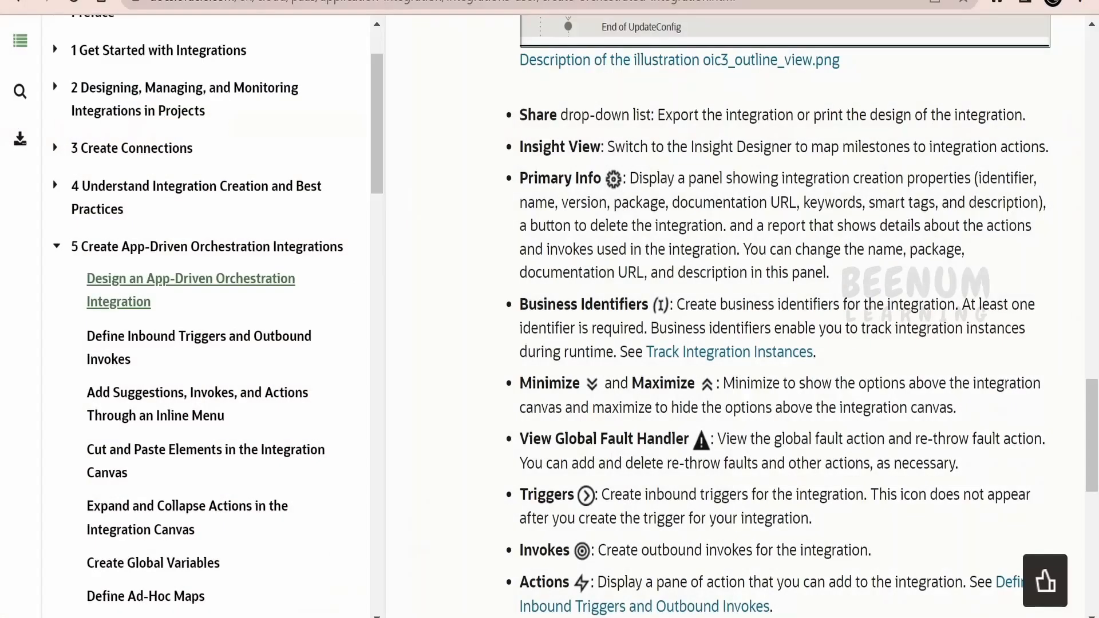
drag(677, 304, 885, 304)
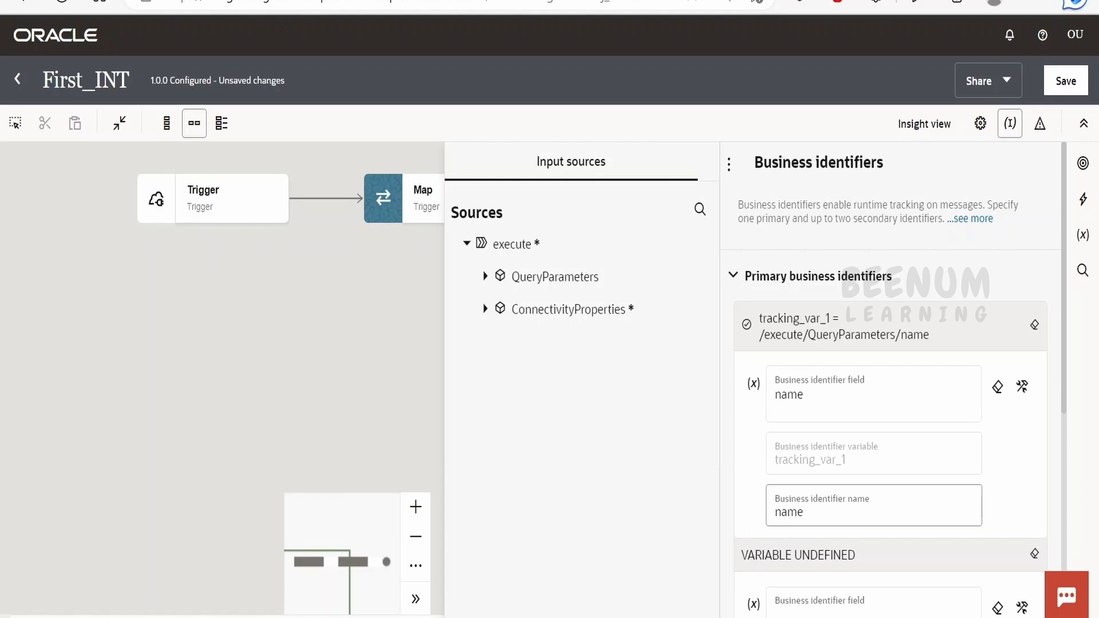
scroll(834, 387, down, 3)
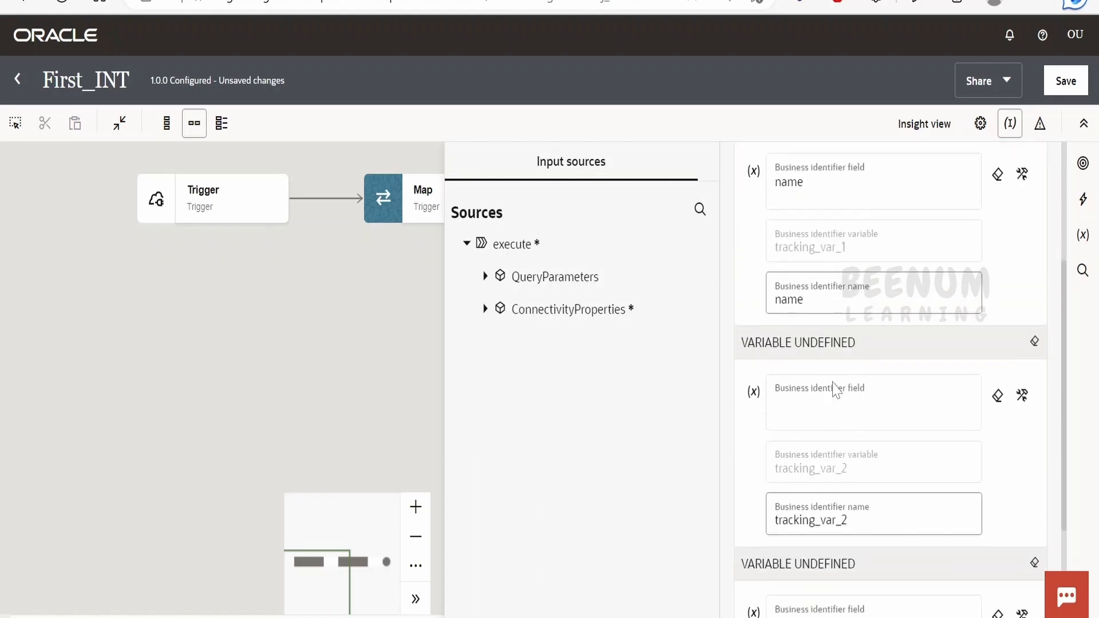
scroll(824, 386, down, 2)
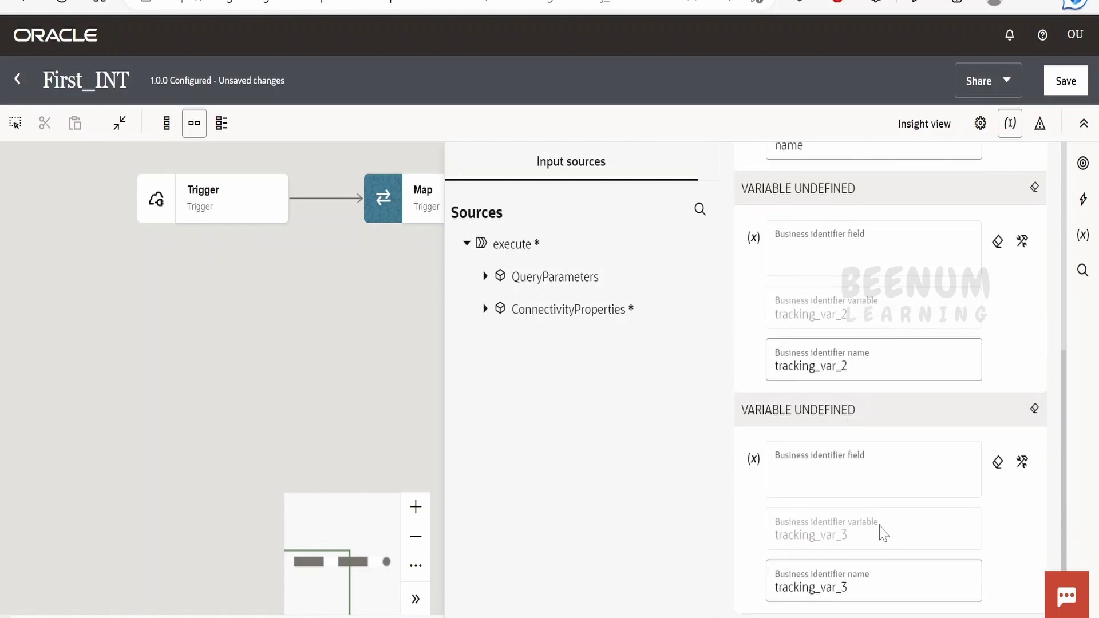
click(355, 405)
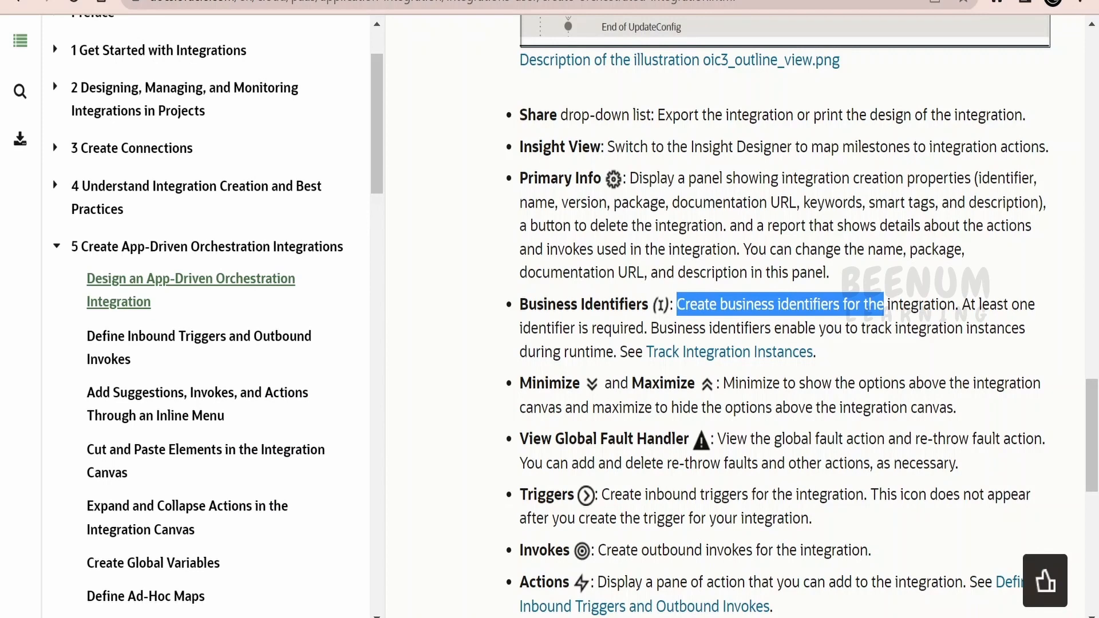
Review the Minimize and Maximize descriptions in the documentation, and try maximizing the integration canvas before restoring its header
scroll(801, 315, down, 3)
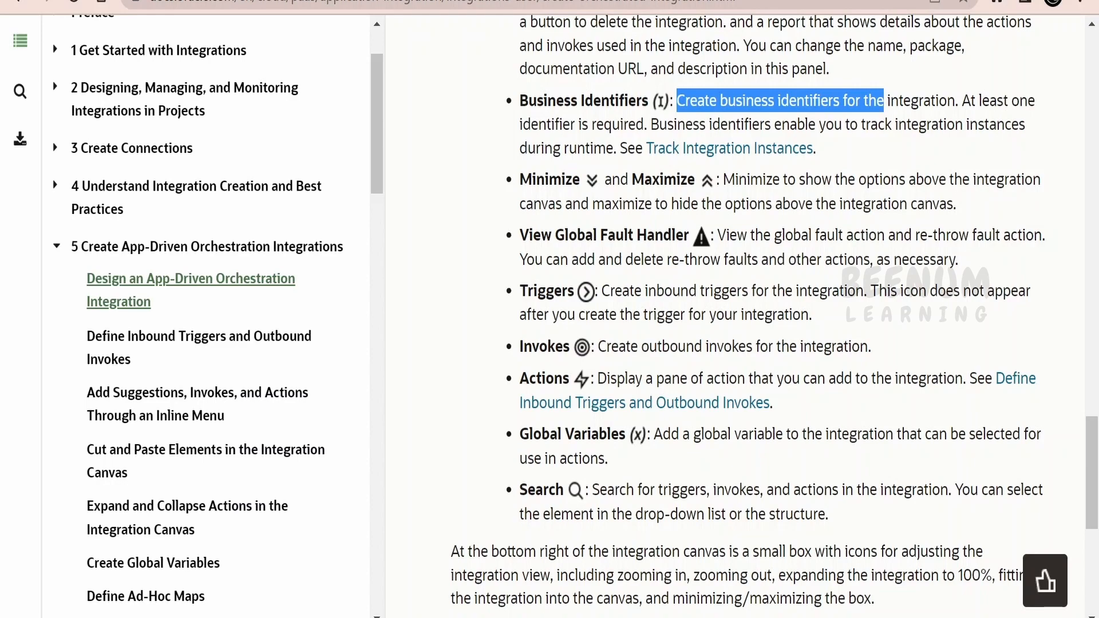
key(alt+Tab)
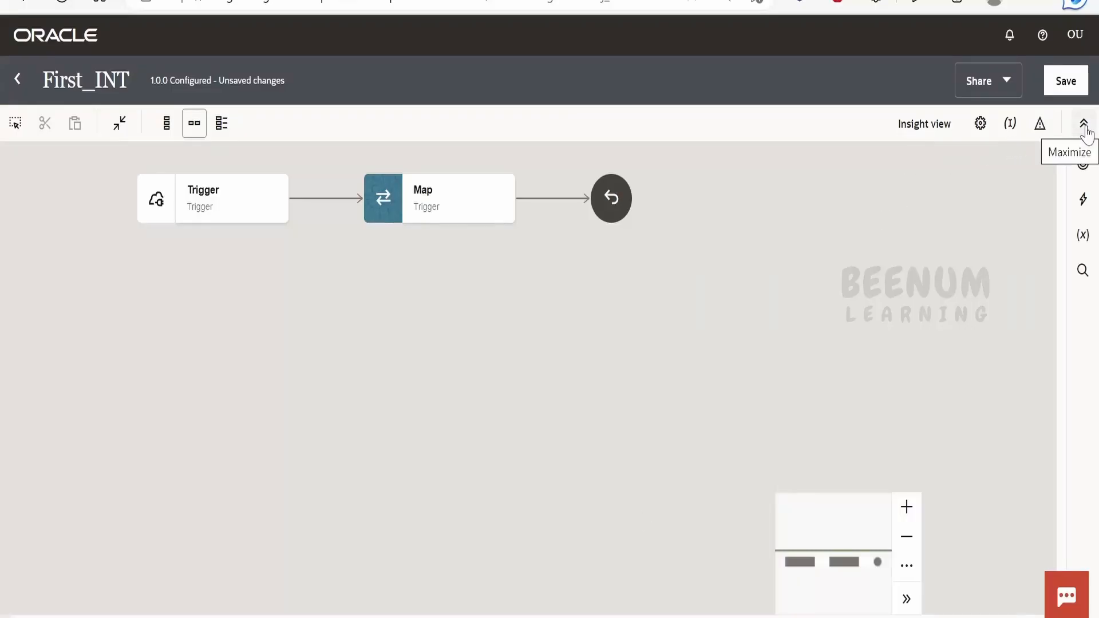
click(1084, 125)
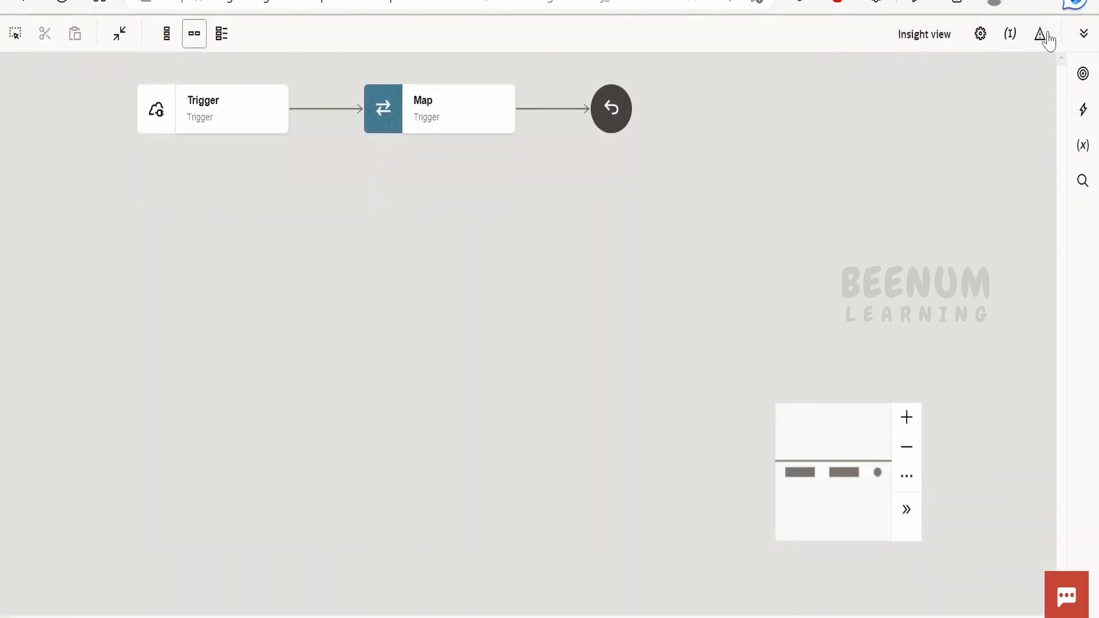
click(1083, 33)
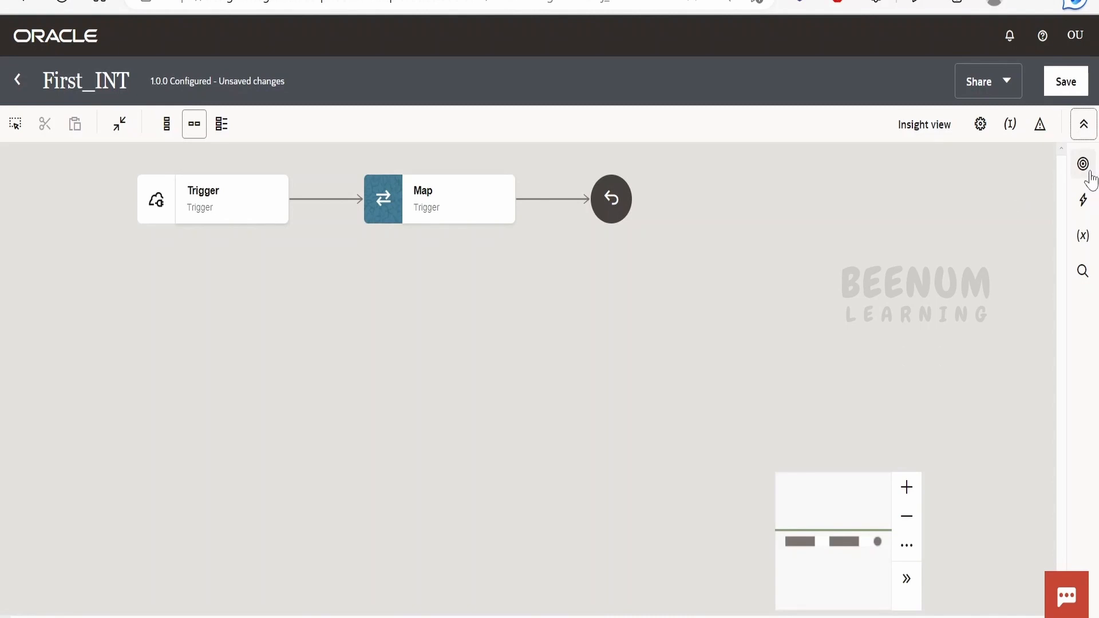
Inspect the global fault handler flow, return to the main integration flow and check the documentation's toolbar descriptions
click(1041, 126)
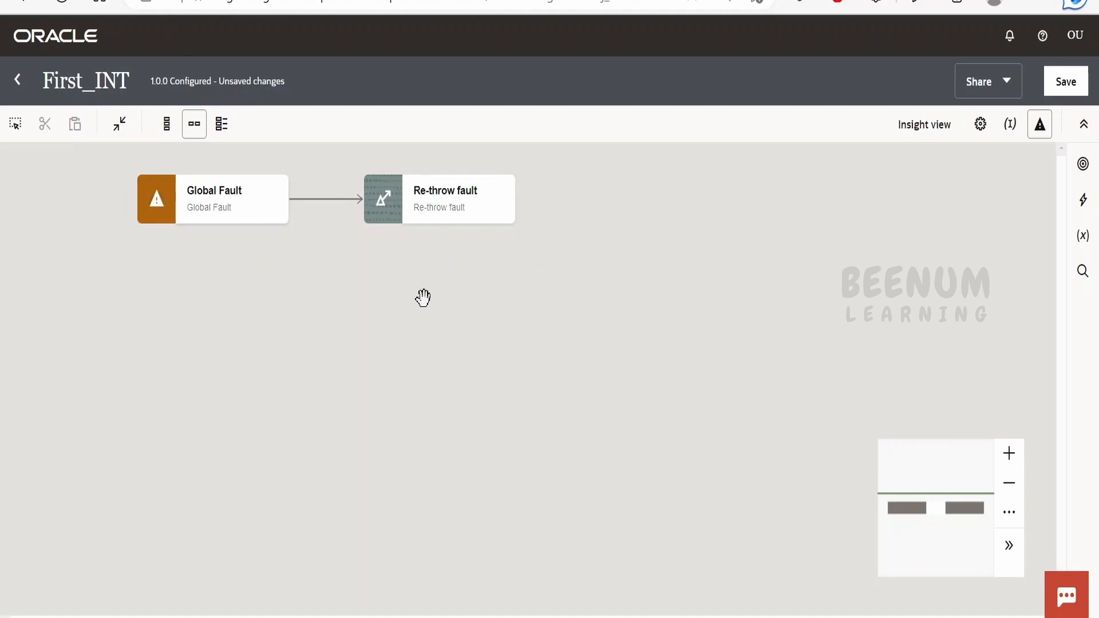
click(1042, 127)
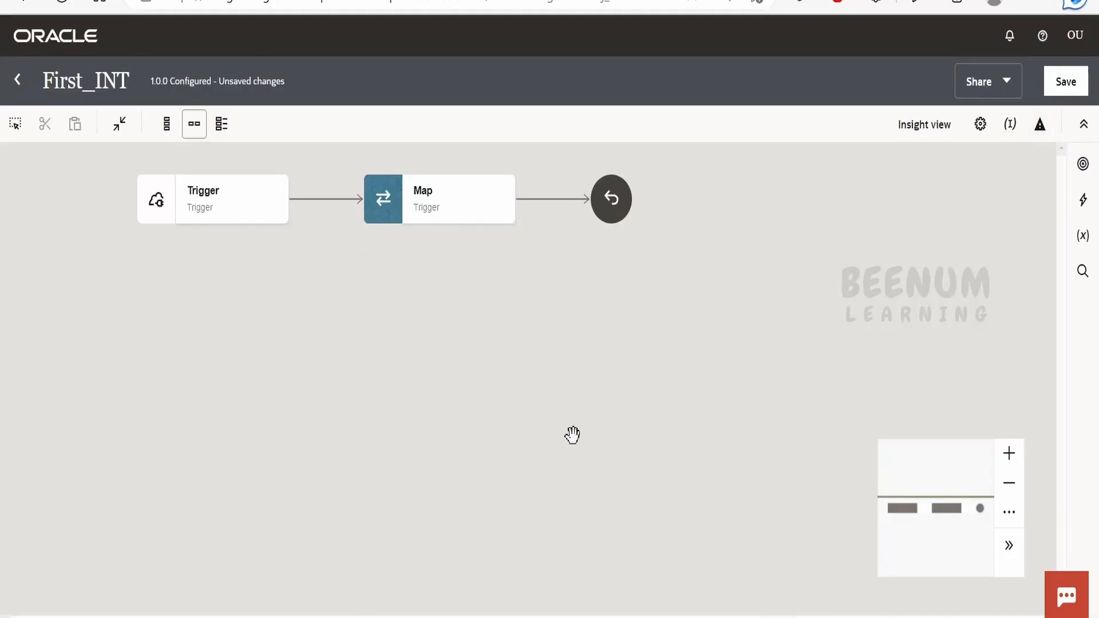
click(569, 617)
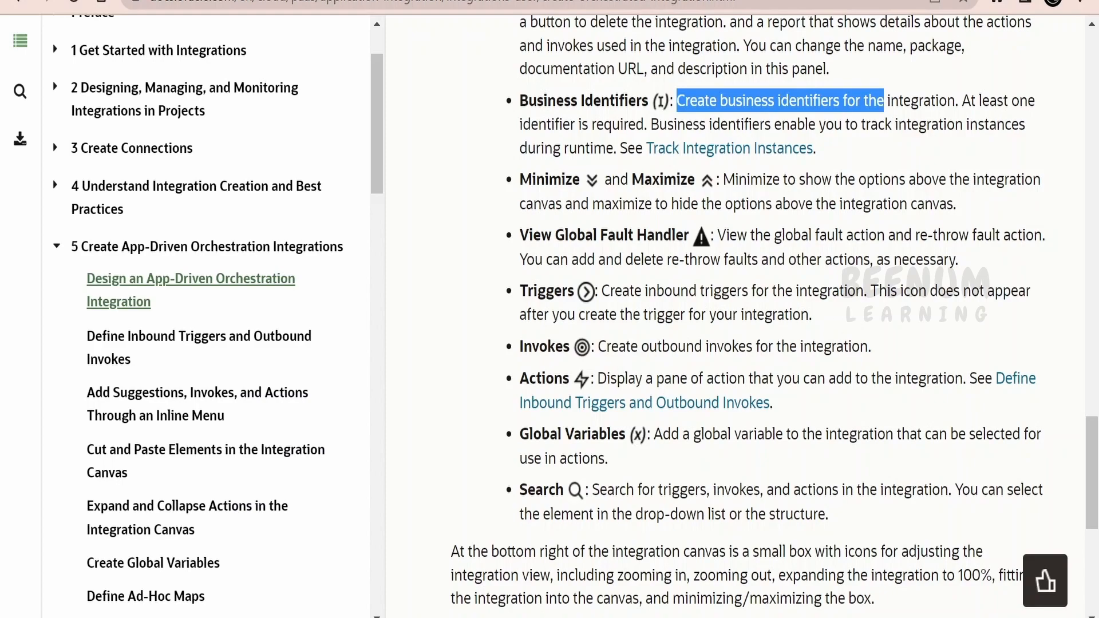
click(543, 617)
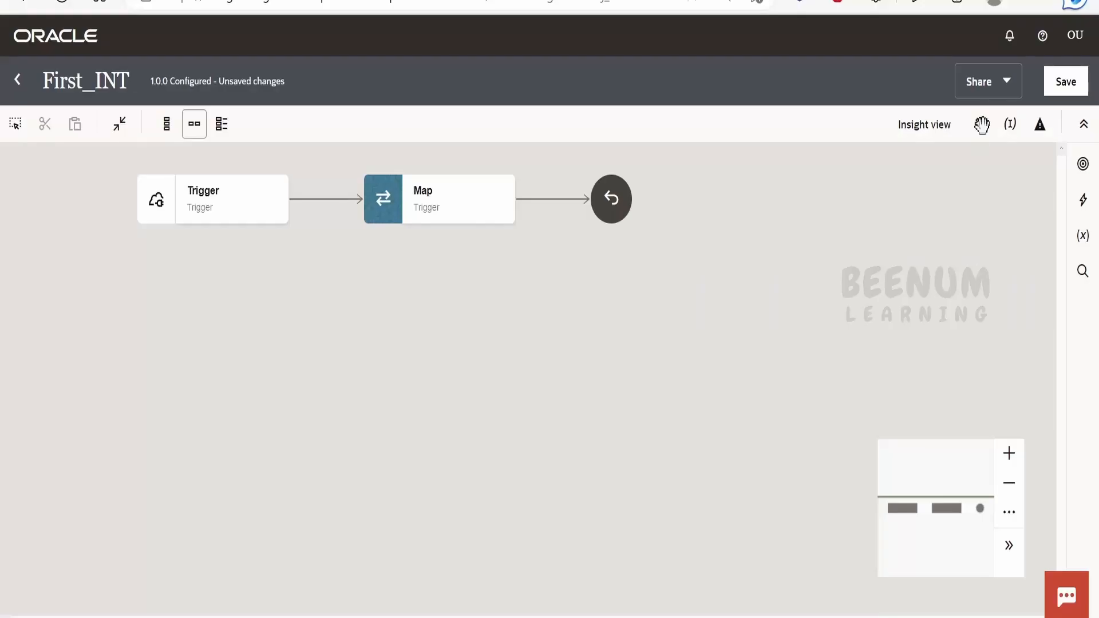
Examine the in-use and available connections that First_INT can invoke, consulting the documentation in between
click(1082, 166)
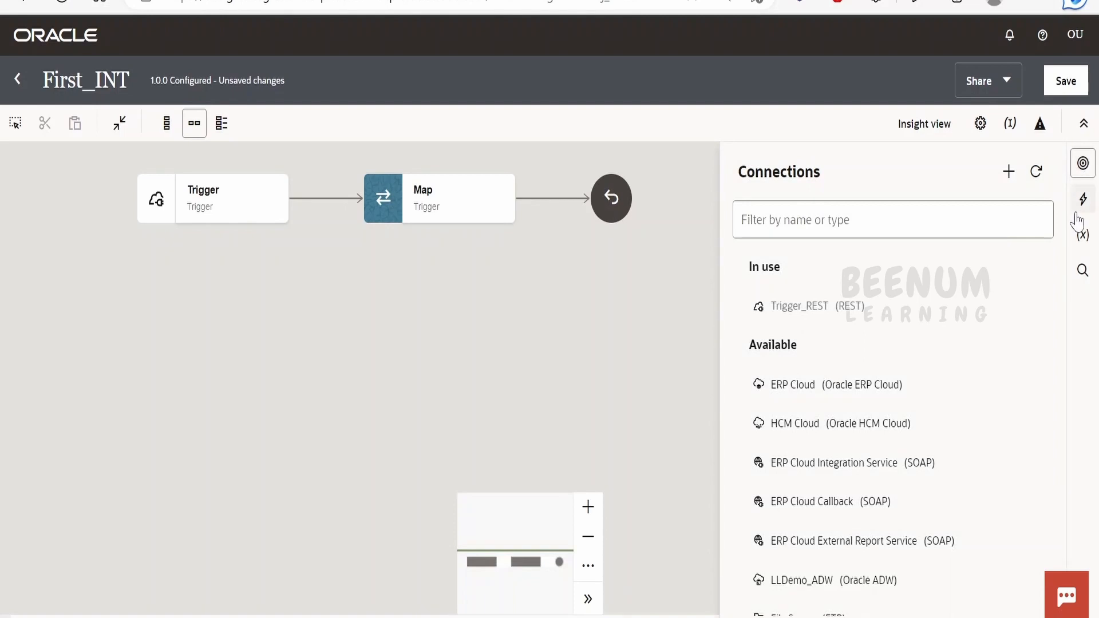
click(648, 407)
click(271, 189)
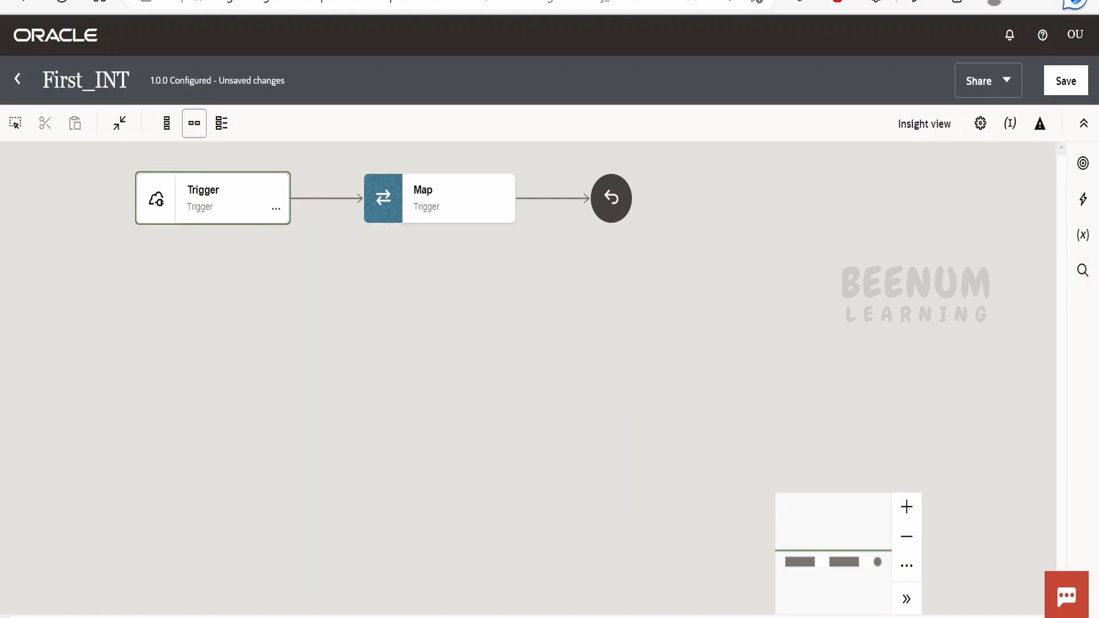
key(alt+Tab)
scroll(1090, 385, up, 20)
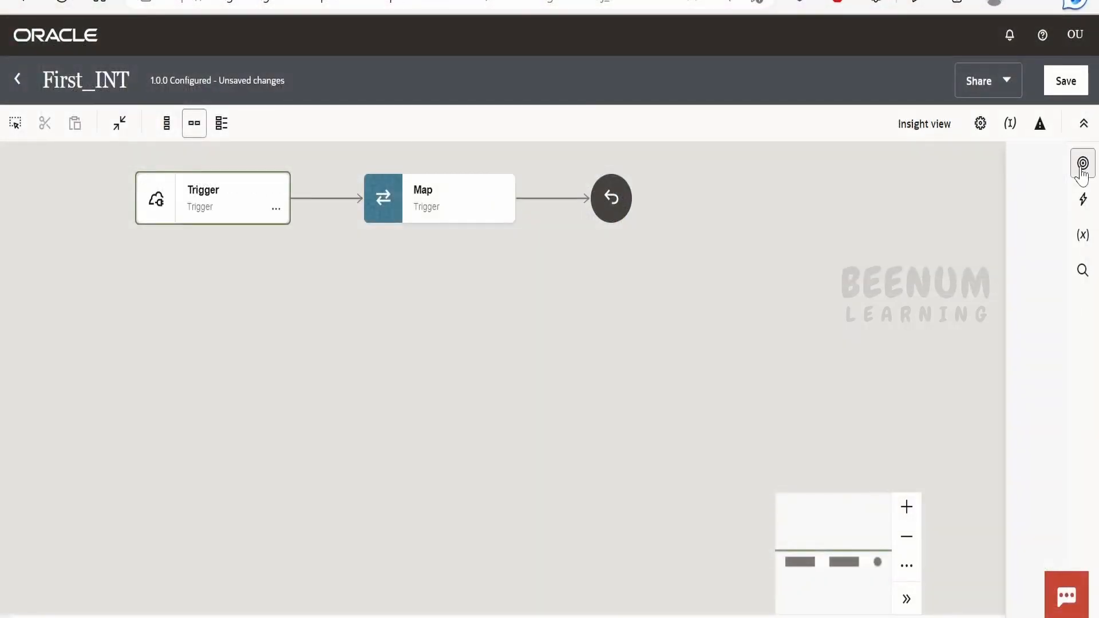
click(1083, 164)
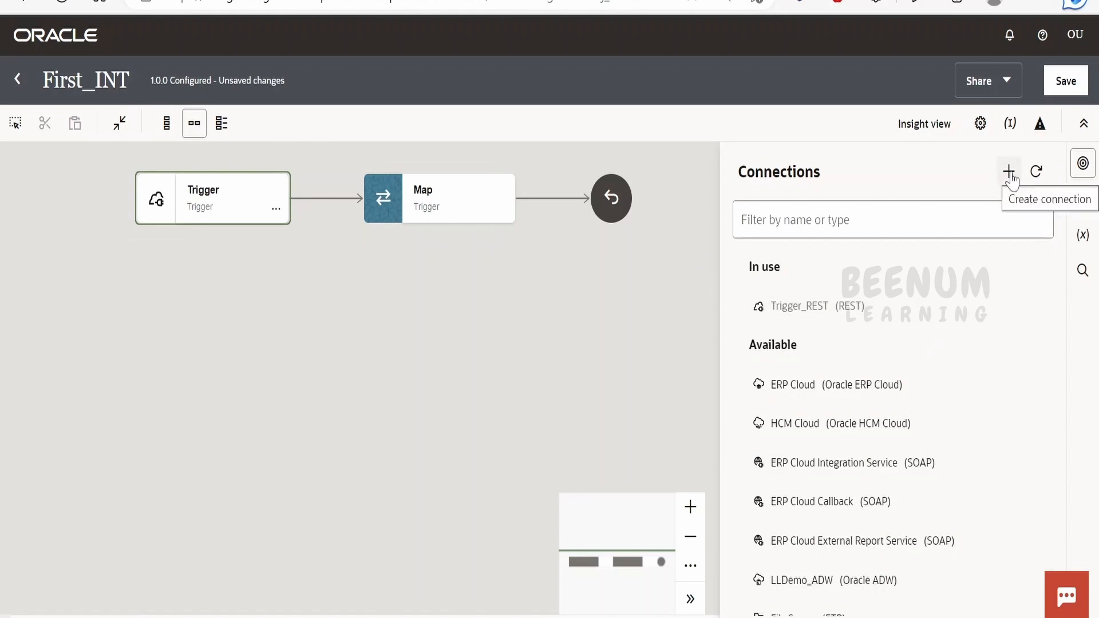
click(558, 389)
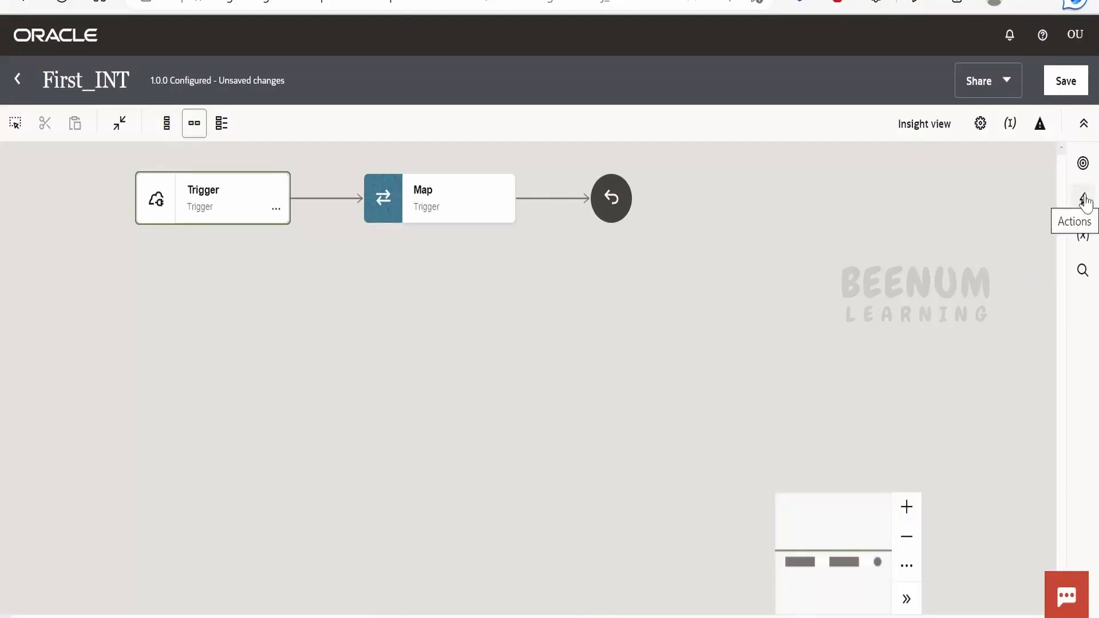
Review the available actions and add a Notification action between the Map action and the return
click(1083, 198)
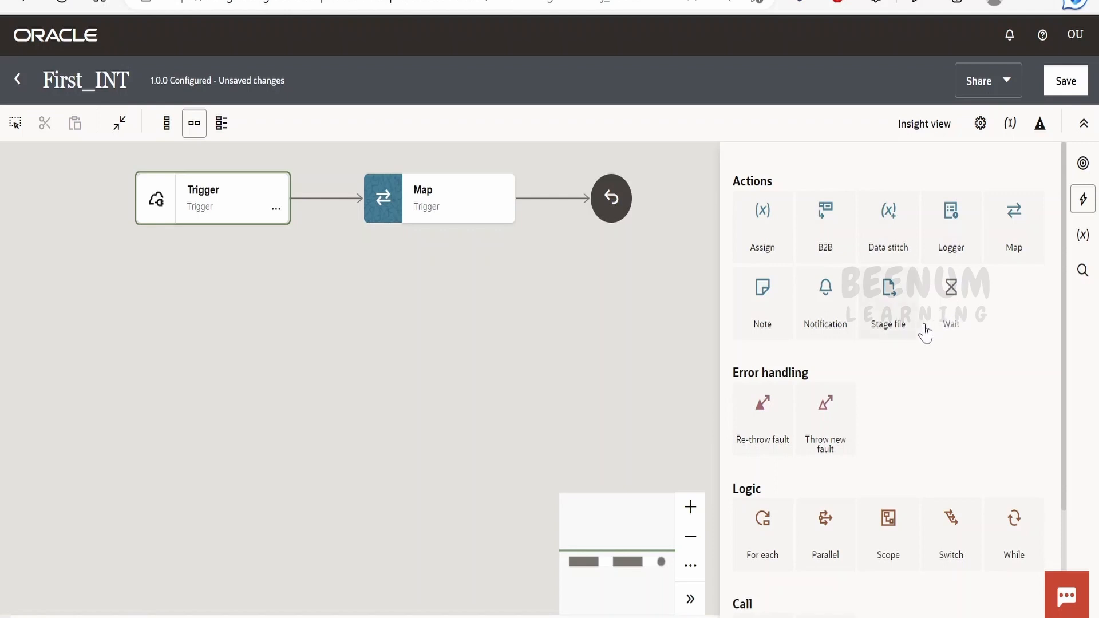
scroll(853, 368, down, 2)
scroll(768, 409, down, 3)
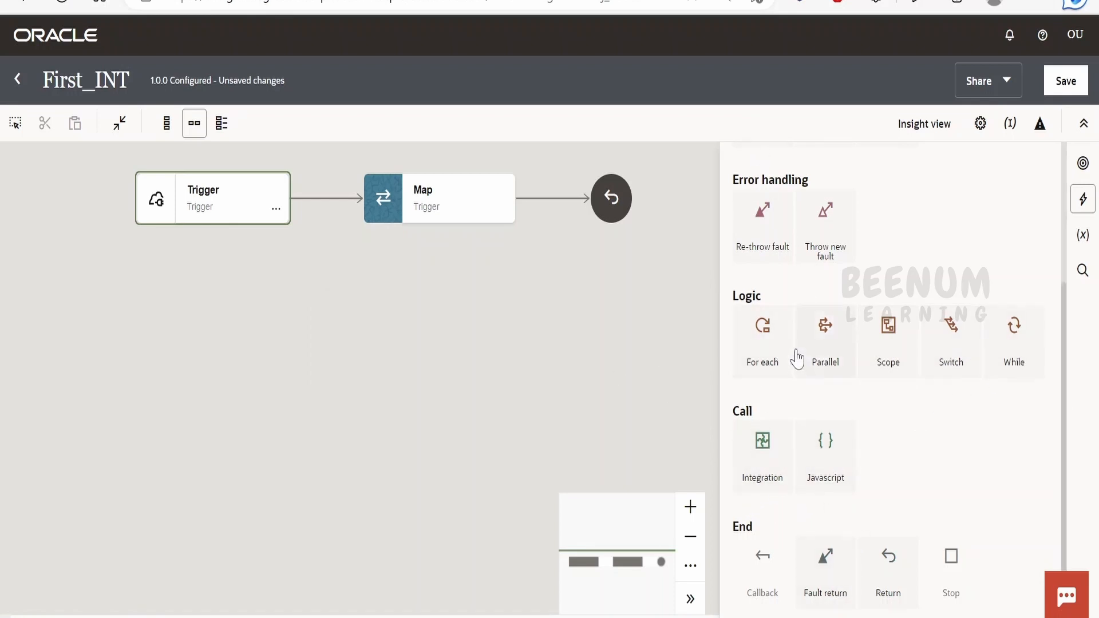
scroll(797, 357, up, 4)
drag(833, 304, 555, 199)
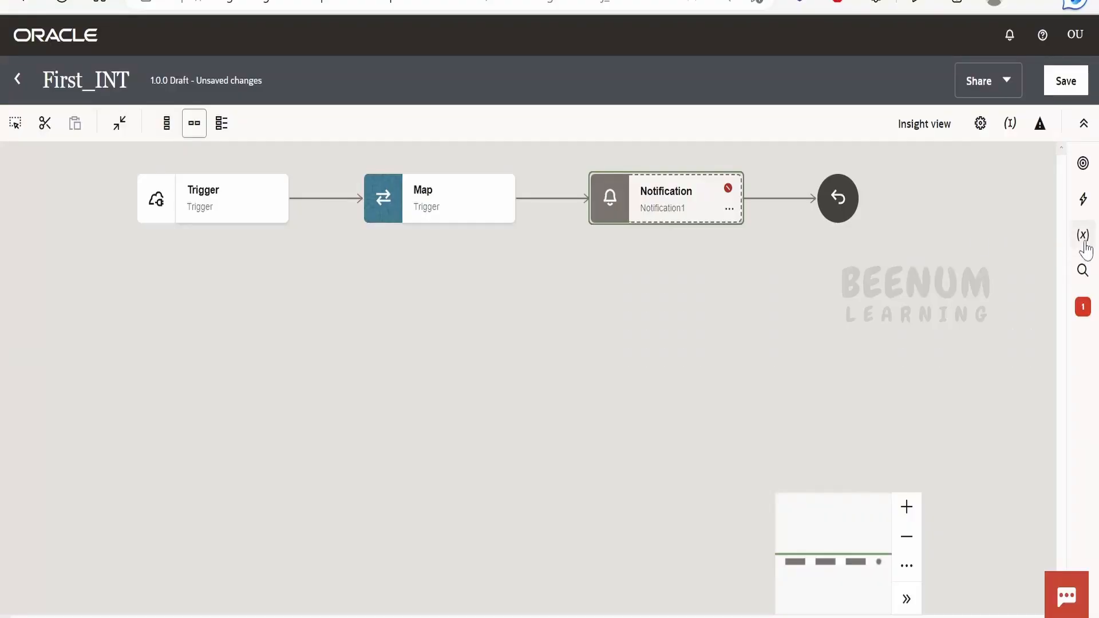
Add a global variable to First_INT, keeping the String type after reviewing the available data types
click(1084, 239)
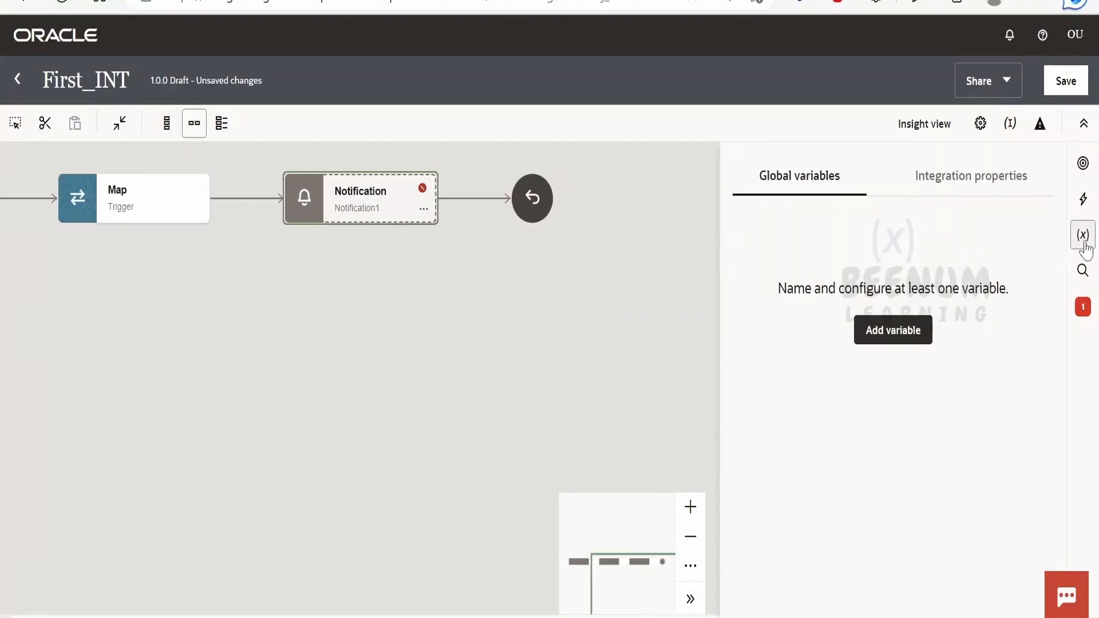
click(891, 337)
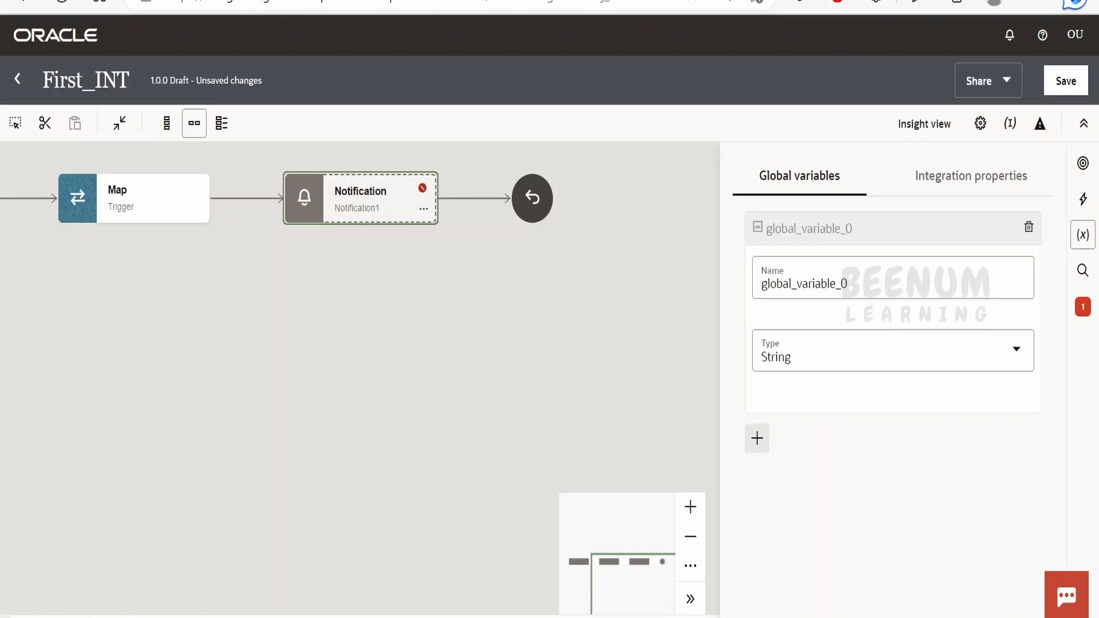
click(882, 351)
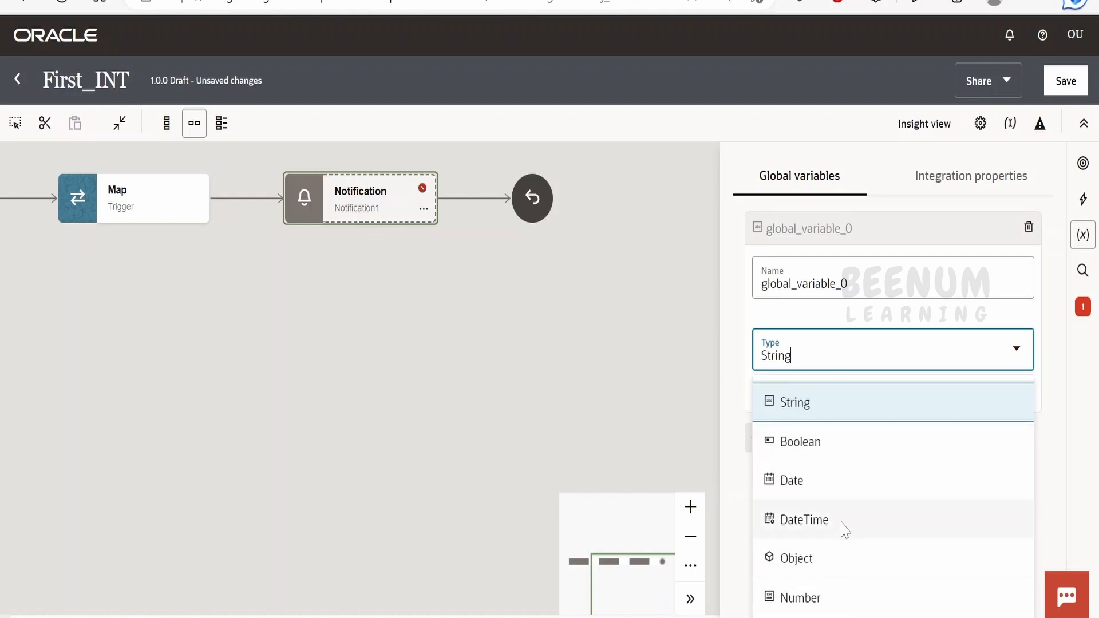
click(633, 315)
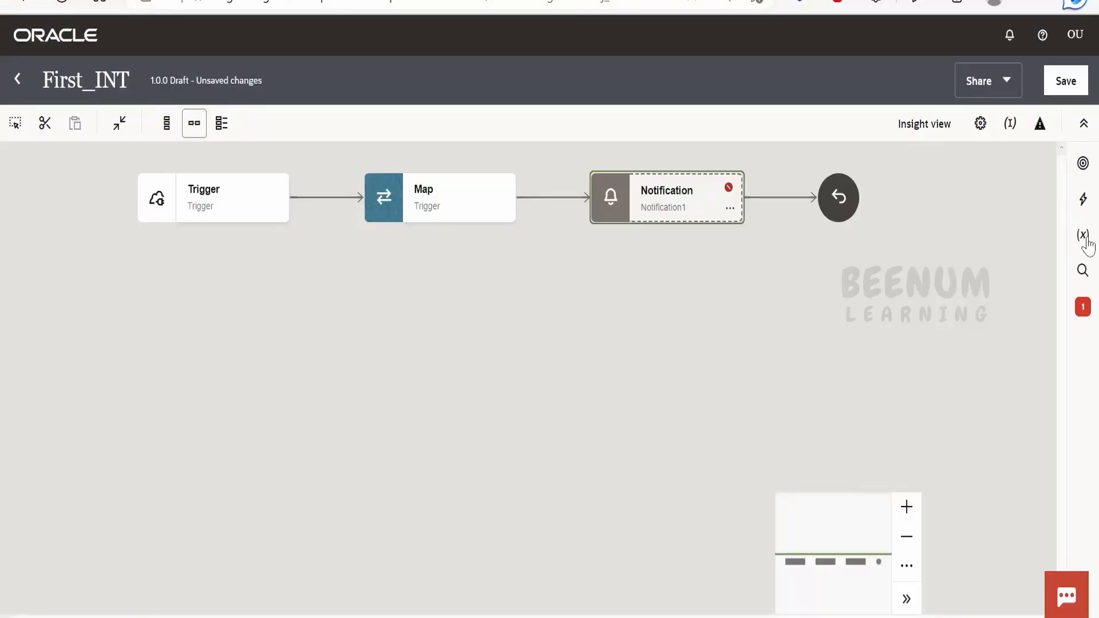
Review the integration's structure tree in the search view and check which Map and Notification elements can be filtered by name
click(1083, 270)
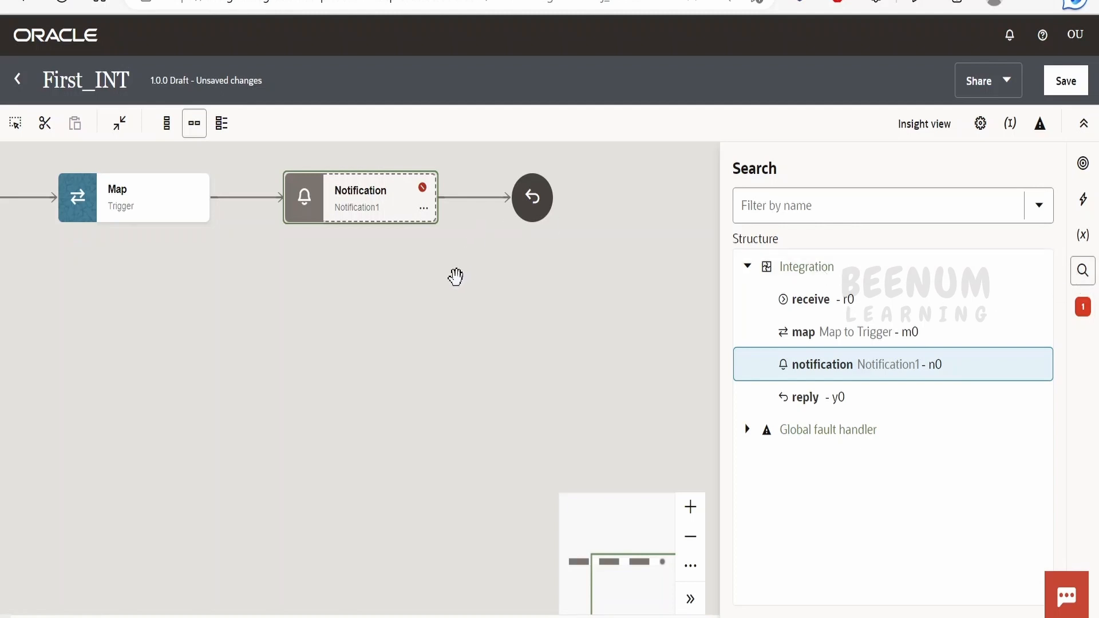
drag(262, 330, 395, 407)
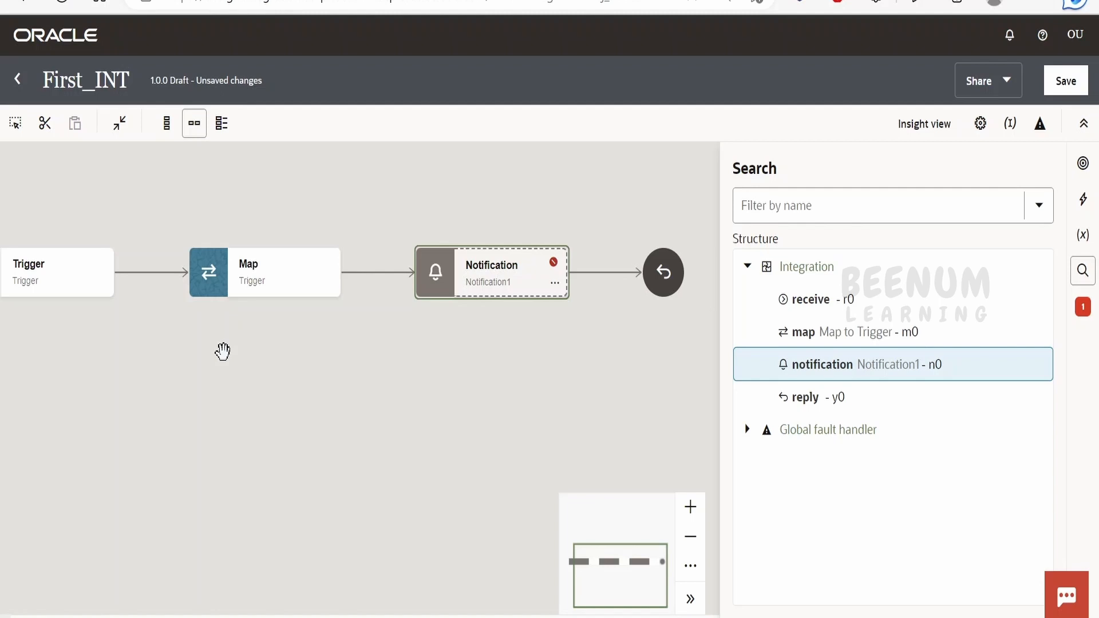
click(876, 205)
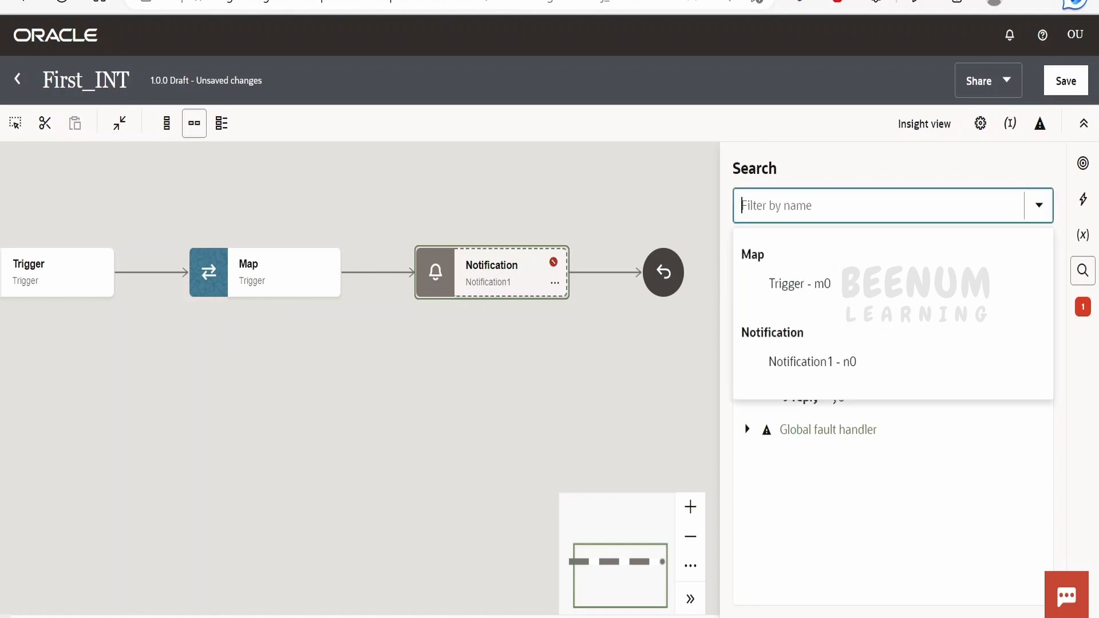
click(703, 401)
Explore different parts of the integration flow by panning the canvas directly and through its overview map
drag(766, 546, 652, 408)
drag(829, 561, 892, 572)
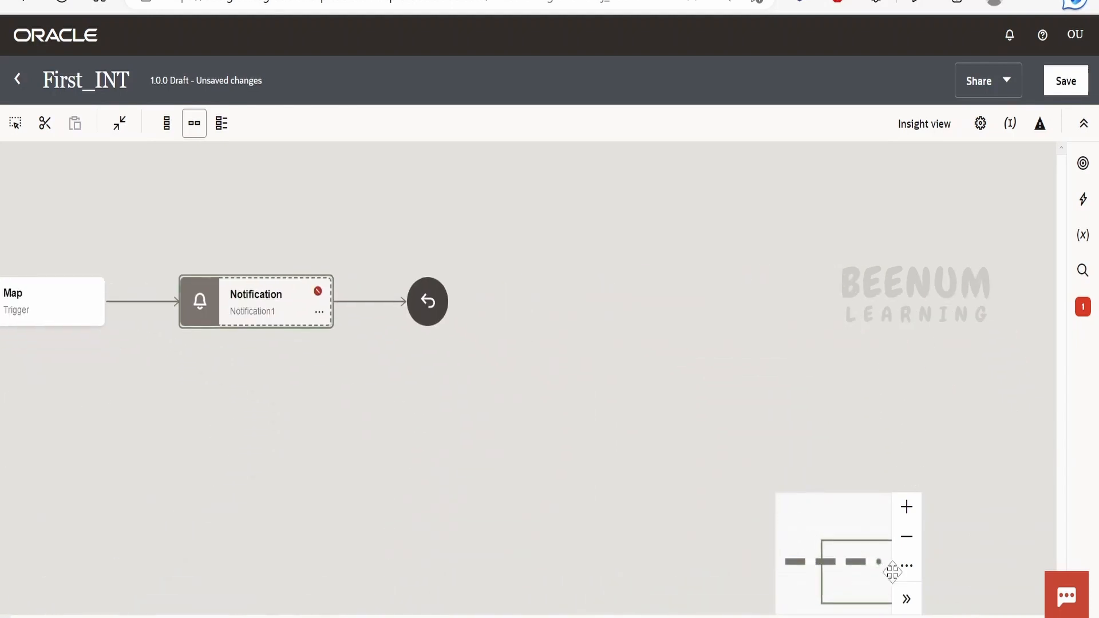
drag(422, 445, 559, 393)
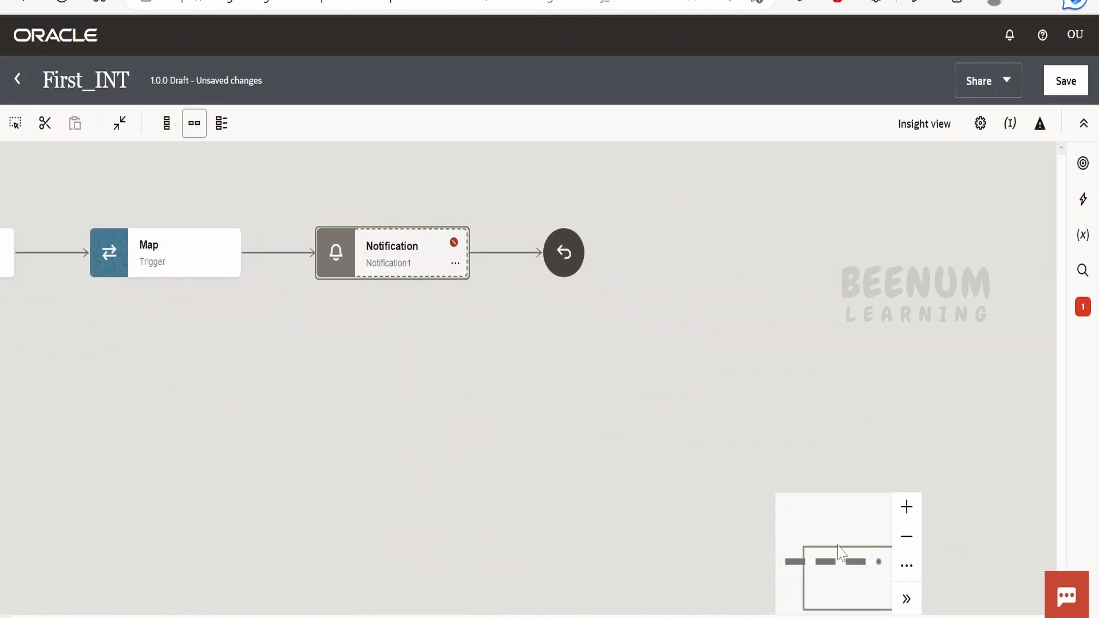
drag(387, 335, 726, 404)
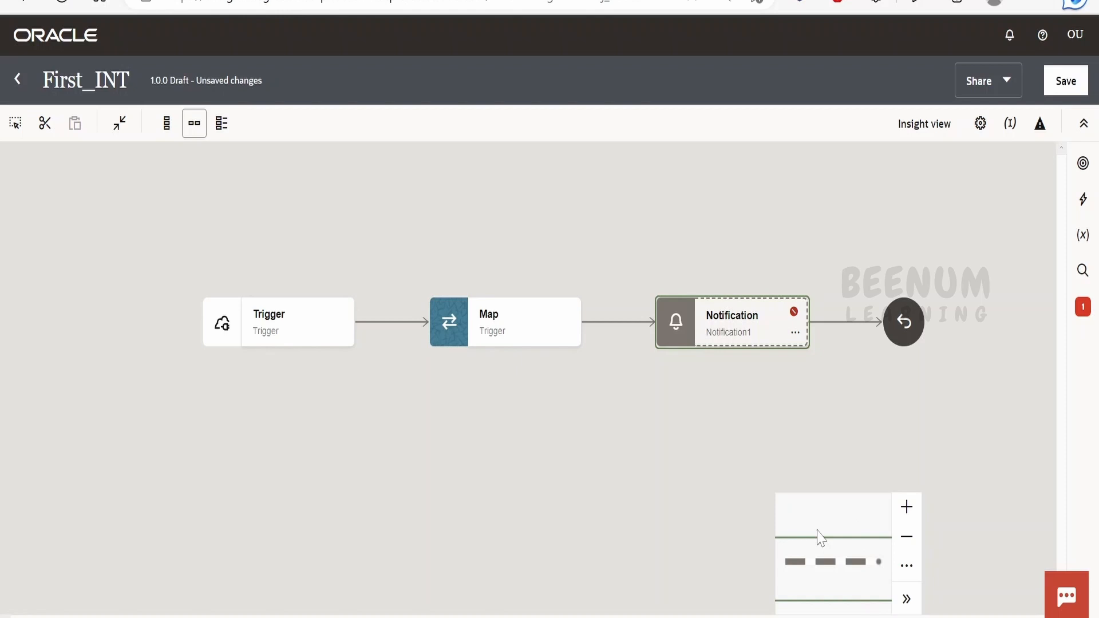
drag(815, 559, 866, 578)
Try the canvas zoom controls by zooming out two levels, recentring the flow and zooming in three levels
click(910, 543)
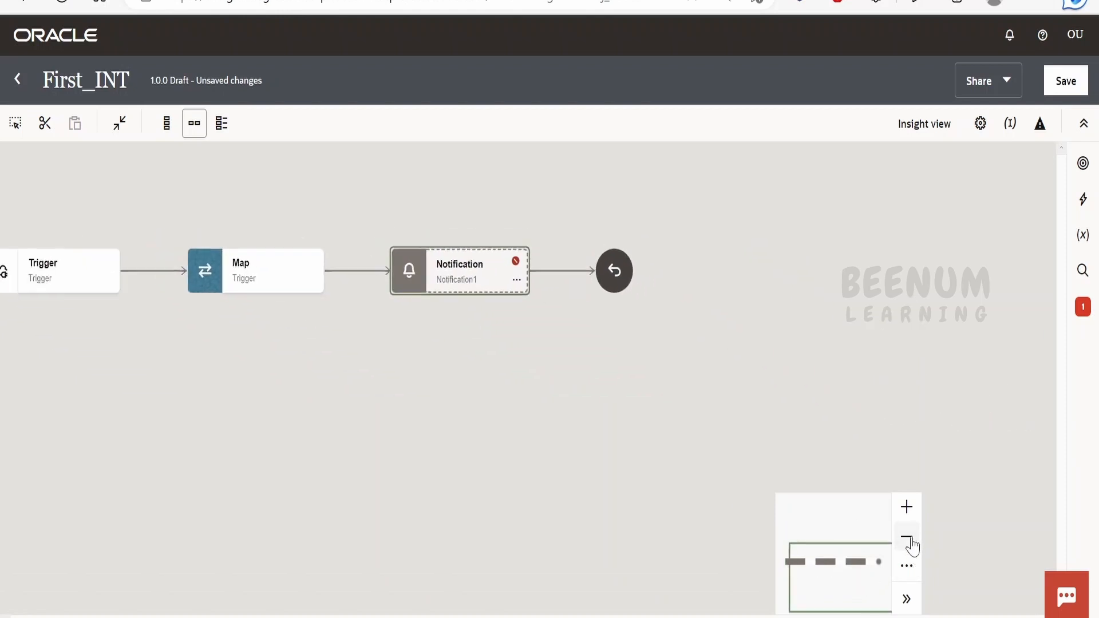
click(910, 545)
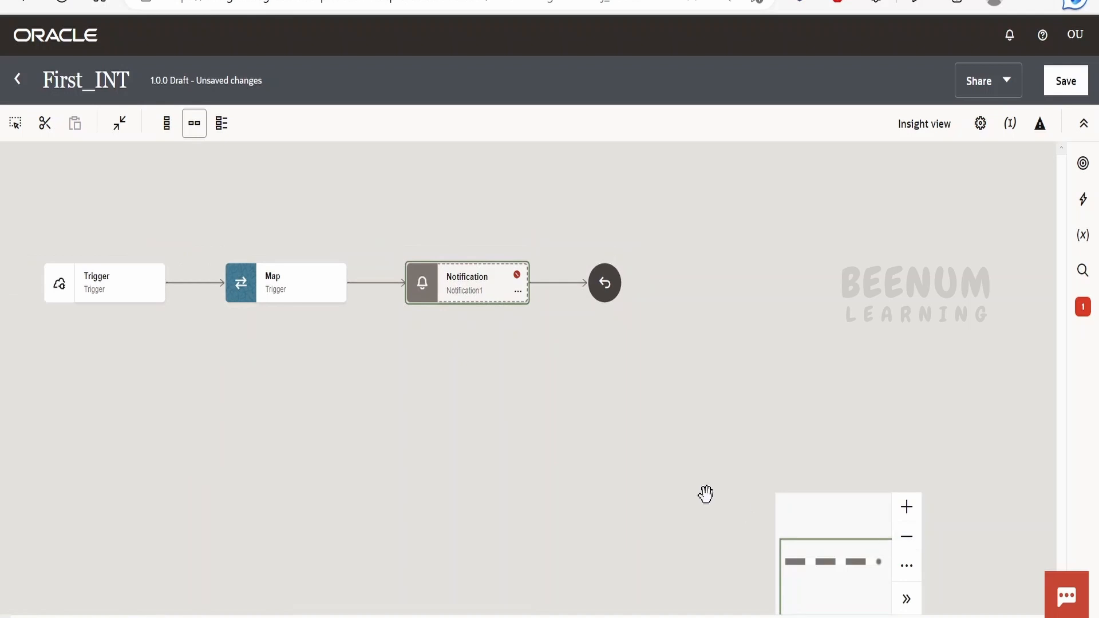
drag(508, 429, 629, 448)
click(910, 512)
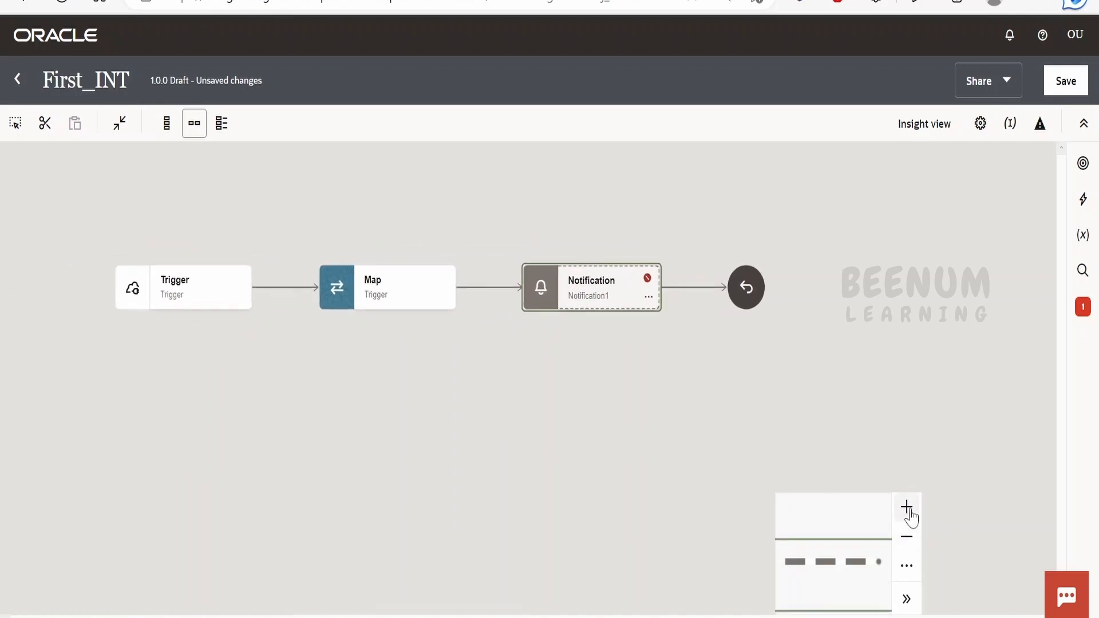
click(908, 509)
click(906, 509)
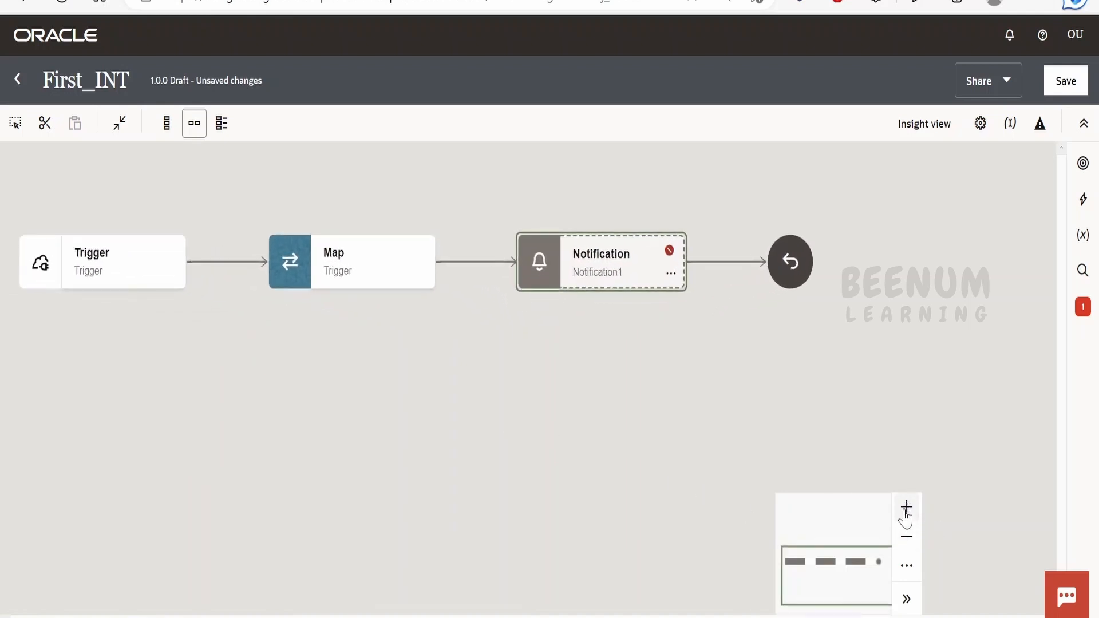
Try the Fit to page zoom option, and collapse and restore the canvas overview map
click(907, 566)
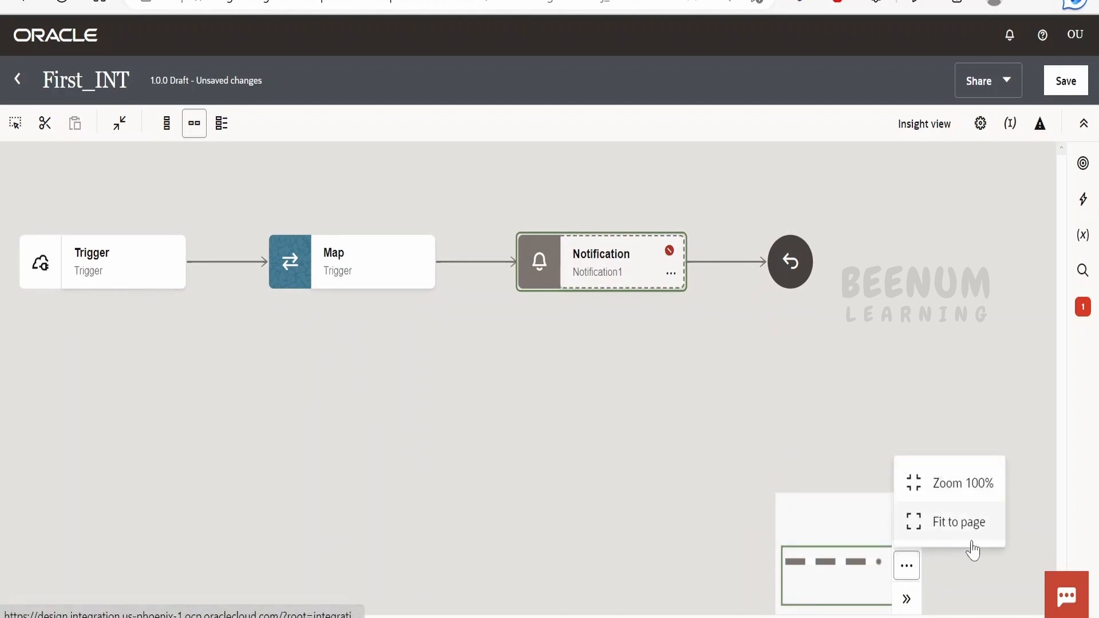
click(962, 526)
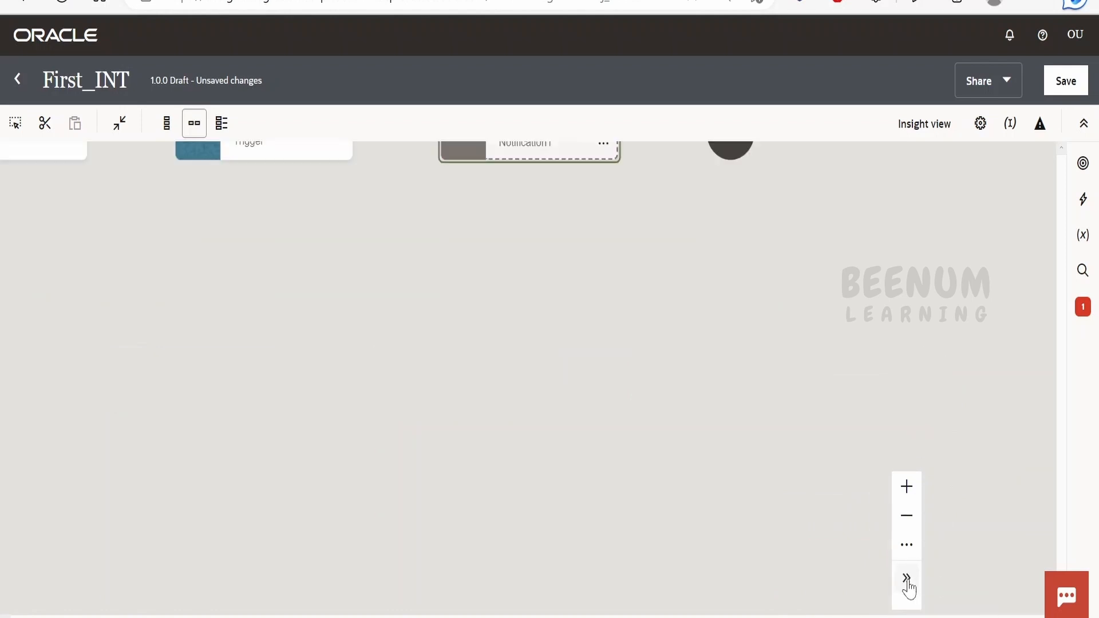
click(907, 581)
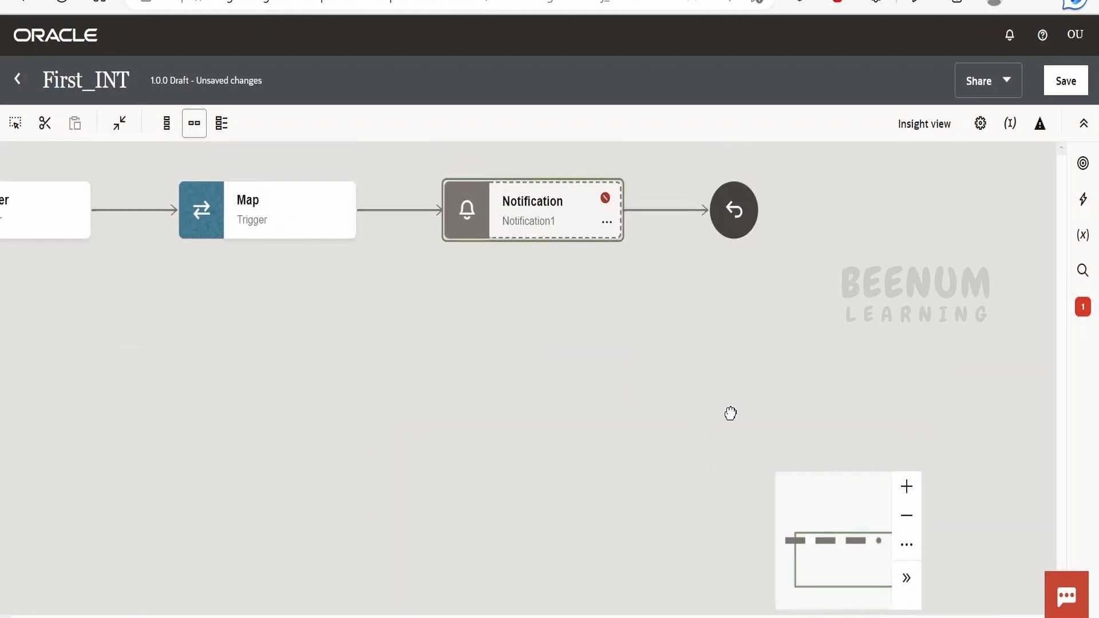